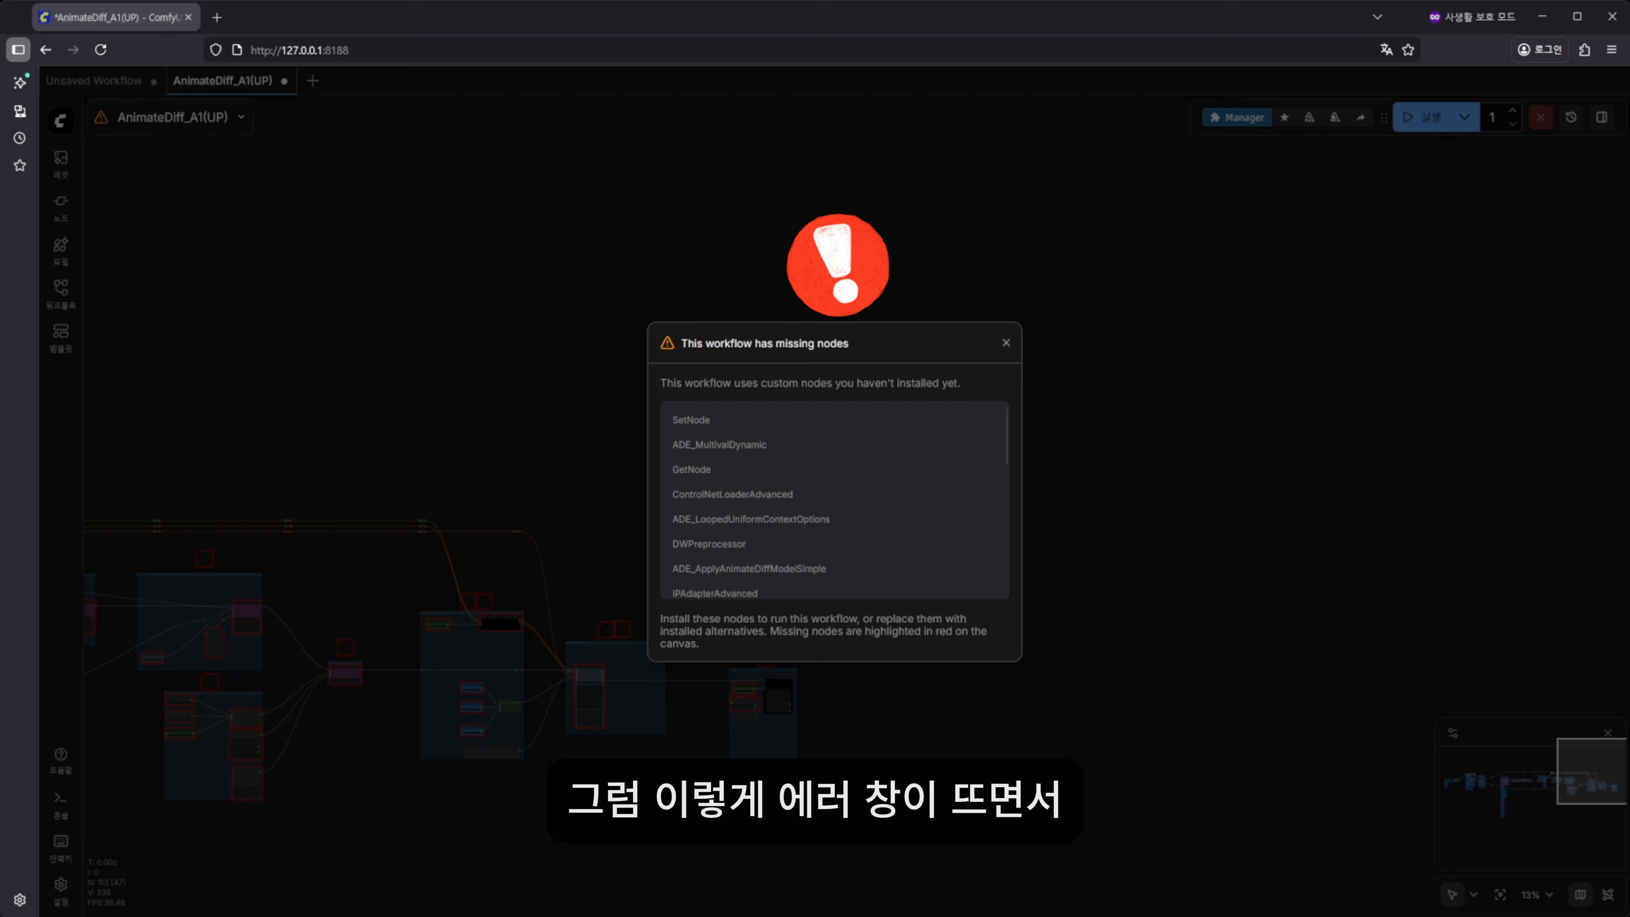
Dismiss the missing-nodes warning and fit the whole AnimateDiff_A1(UP) workflow into view.
{"action": "left_click", "coordinate": [1006, 343]}
{"action": "scroll", "coordinate": [642, 545], "scroll_direction": "up", "scroll_amount": 3}
{"action": "left_click_drag", "start_coordinate": [709, 626], "coordinate": [1109, 514]}
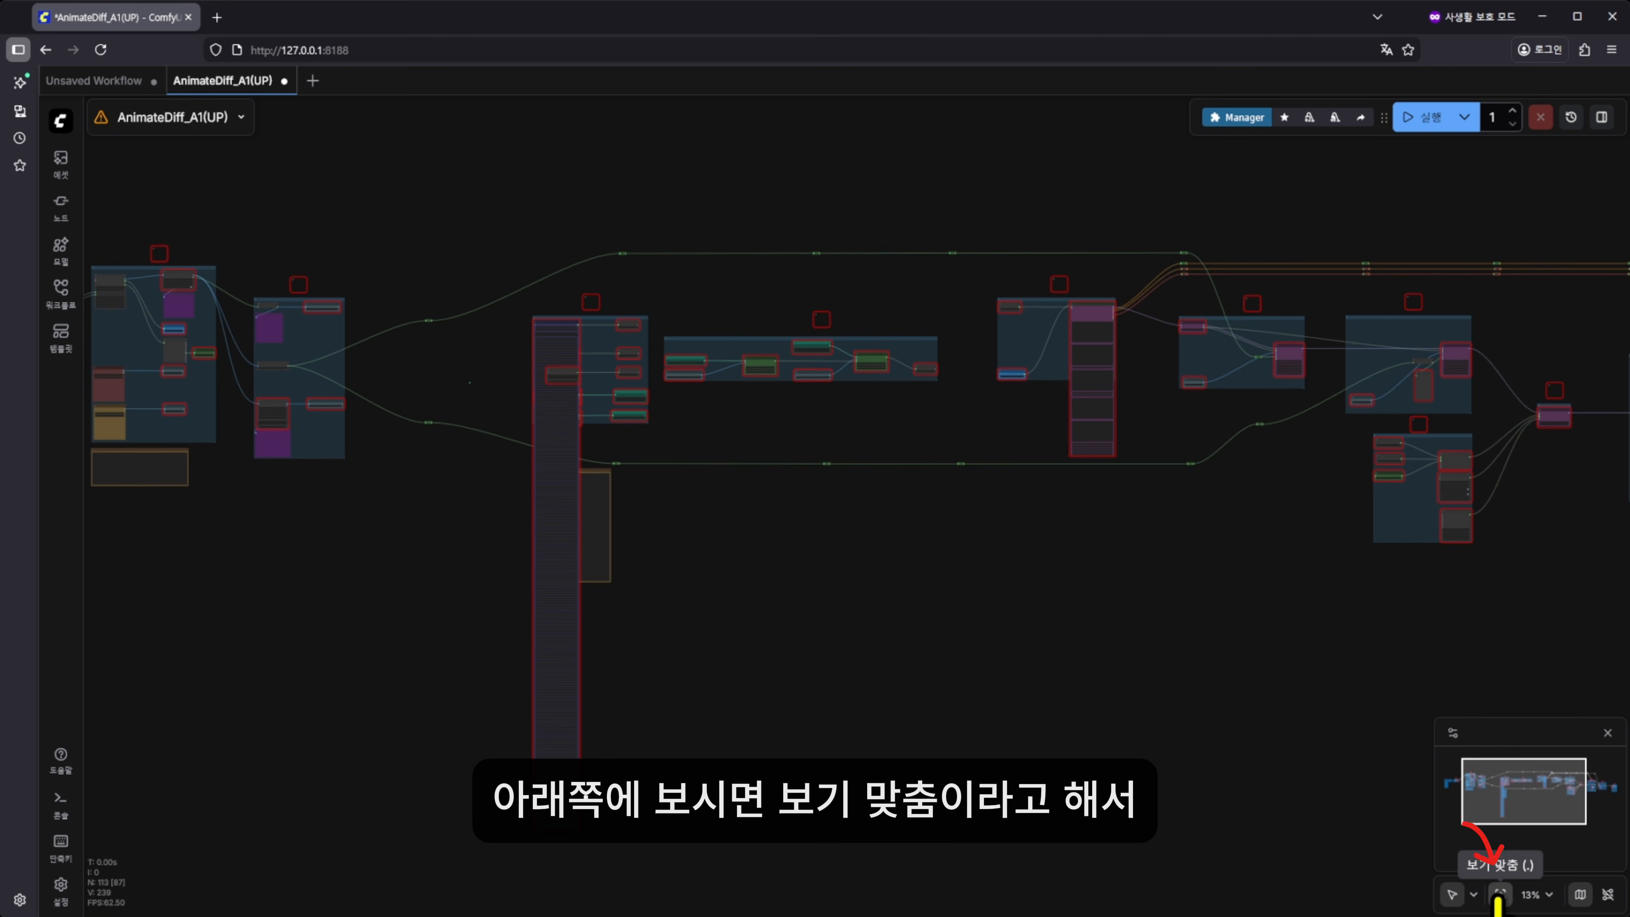
{"action": "left_click", "coordinate": [1499, 892]}
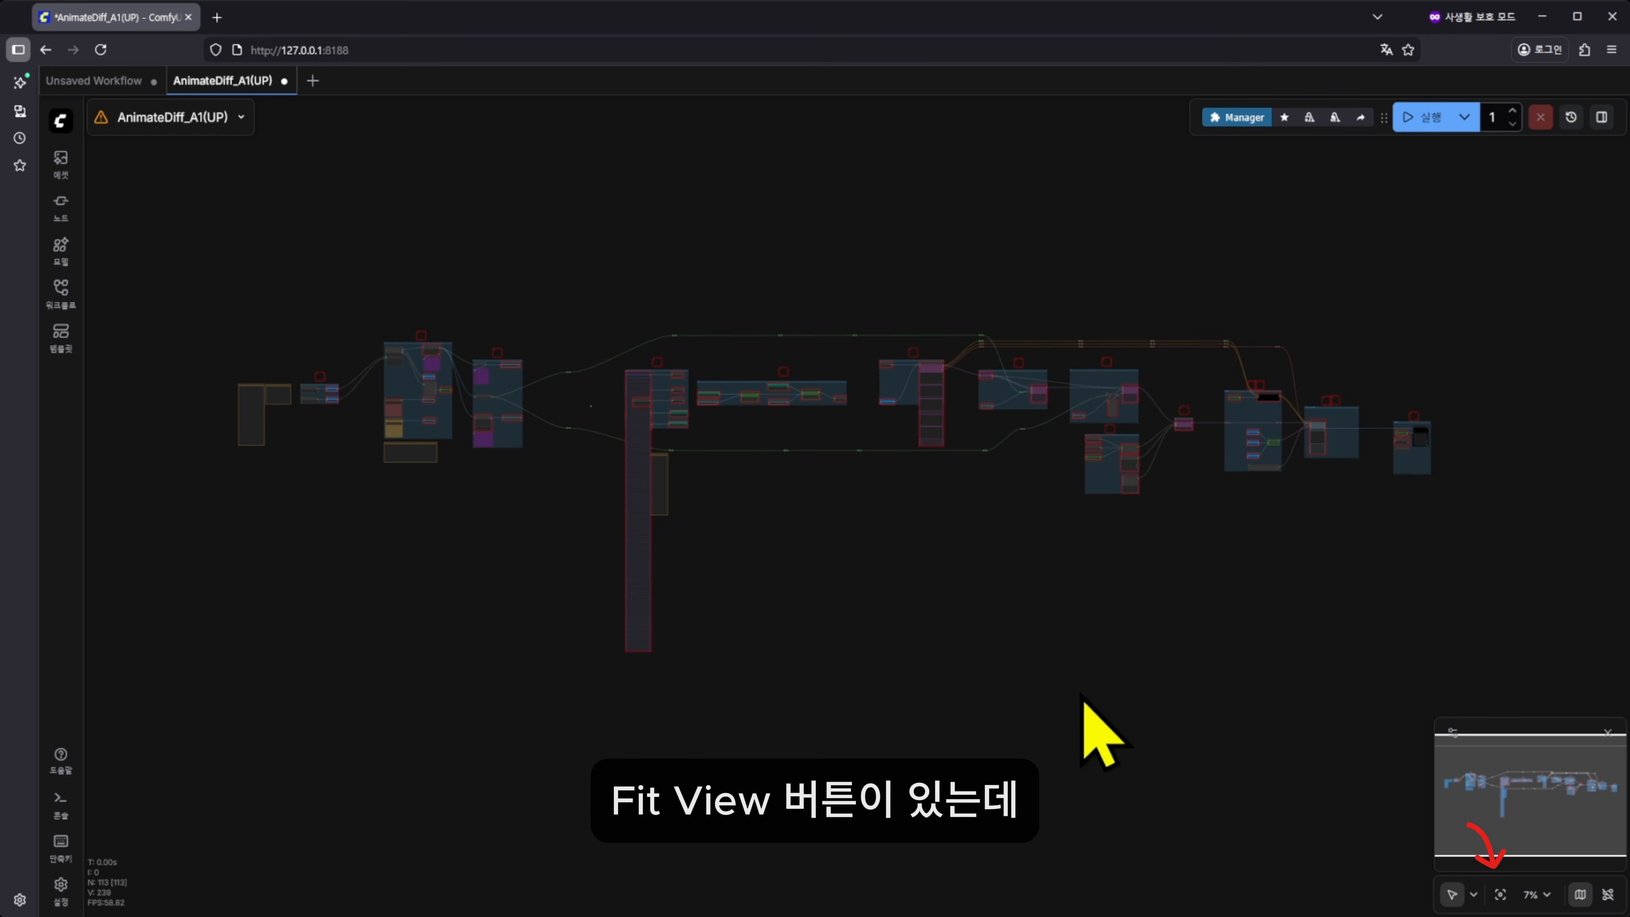
{"action": "mouse_move", "coordinate": [1091, 728]}
{"action": "left_mouse_down"}
{"action": "mouse_move", "coordinate": [1065, 691]}
{"action": "mouse_move", "coordinate": [1080, 699]}
{"action": "left_mouse_up"}
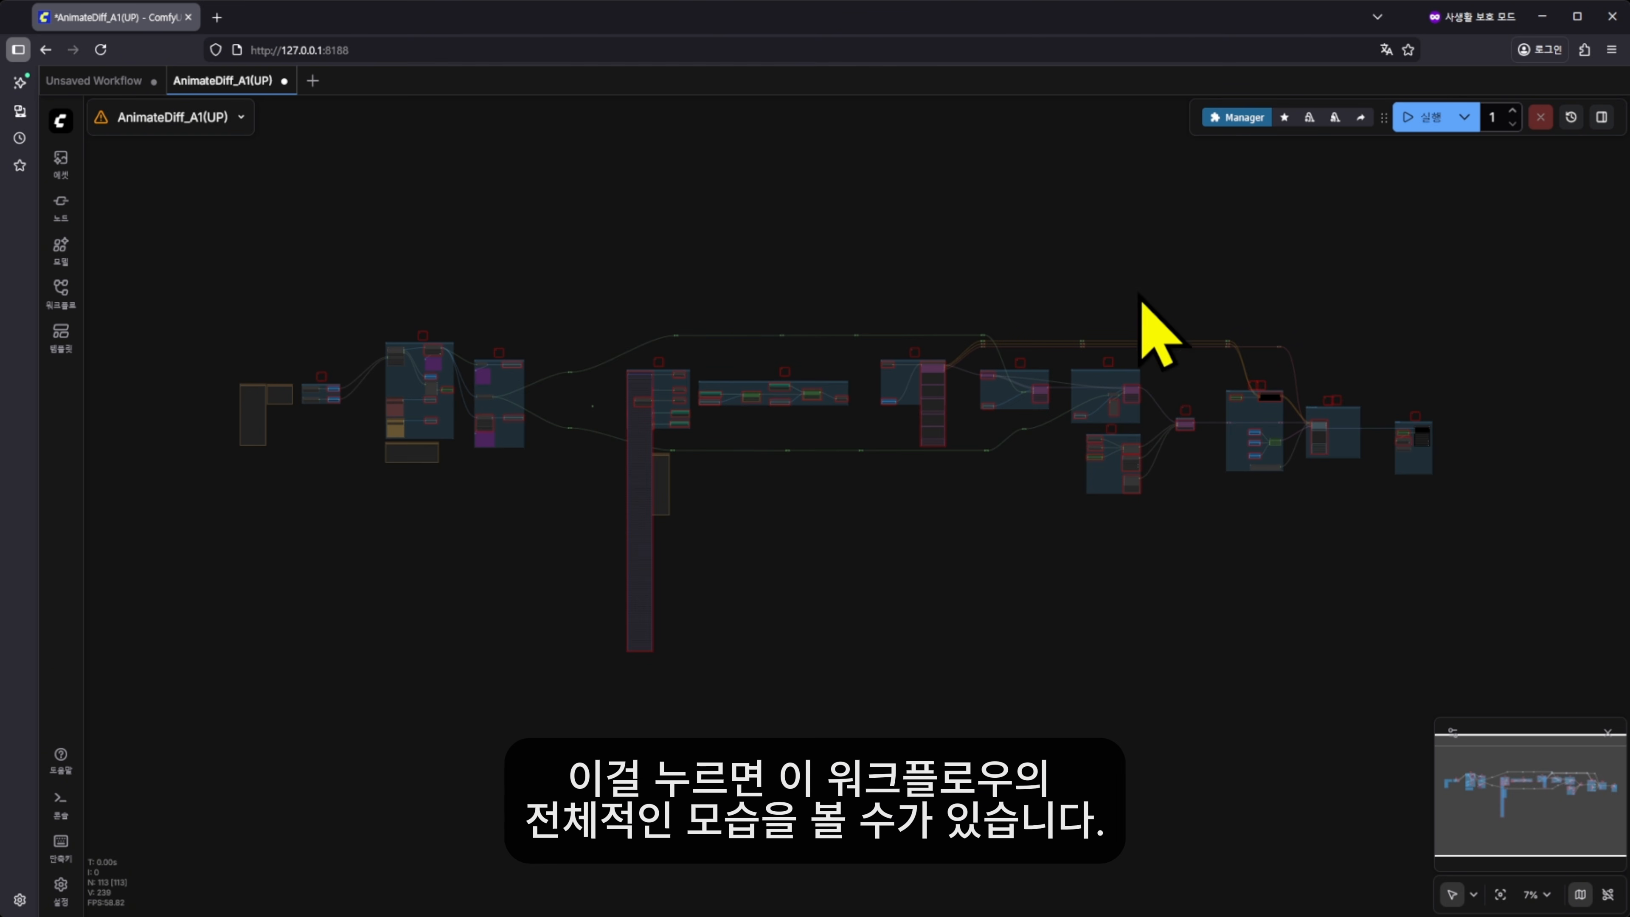
{"action": "left_click_drag", "start_coordinate": [1437, 524], "coordinate": [1422, 591]}
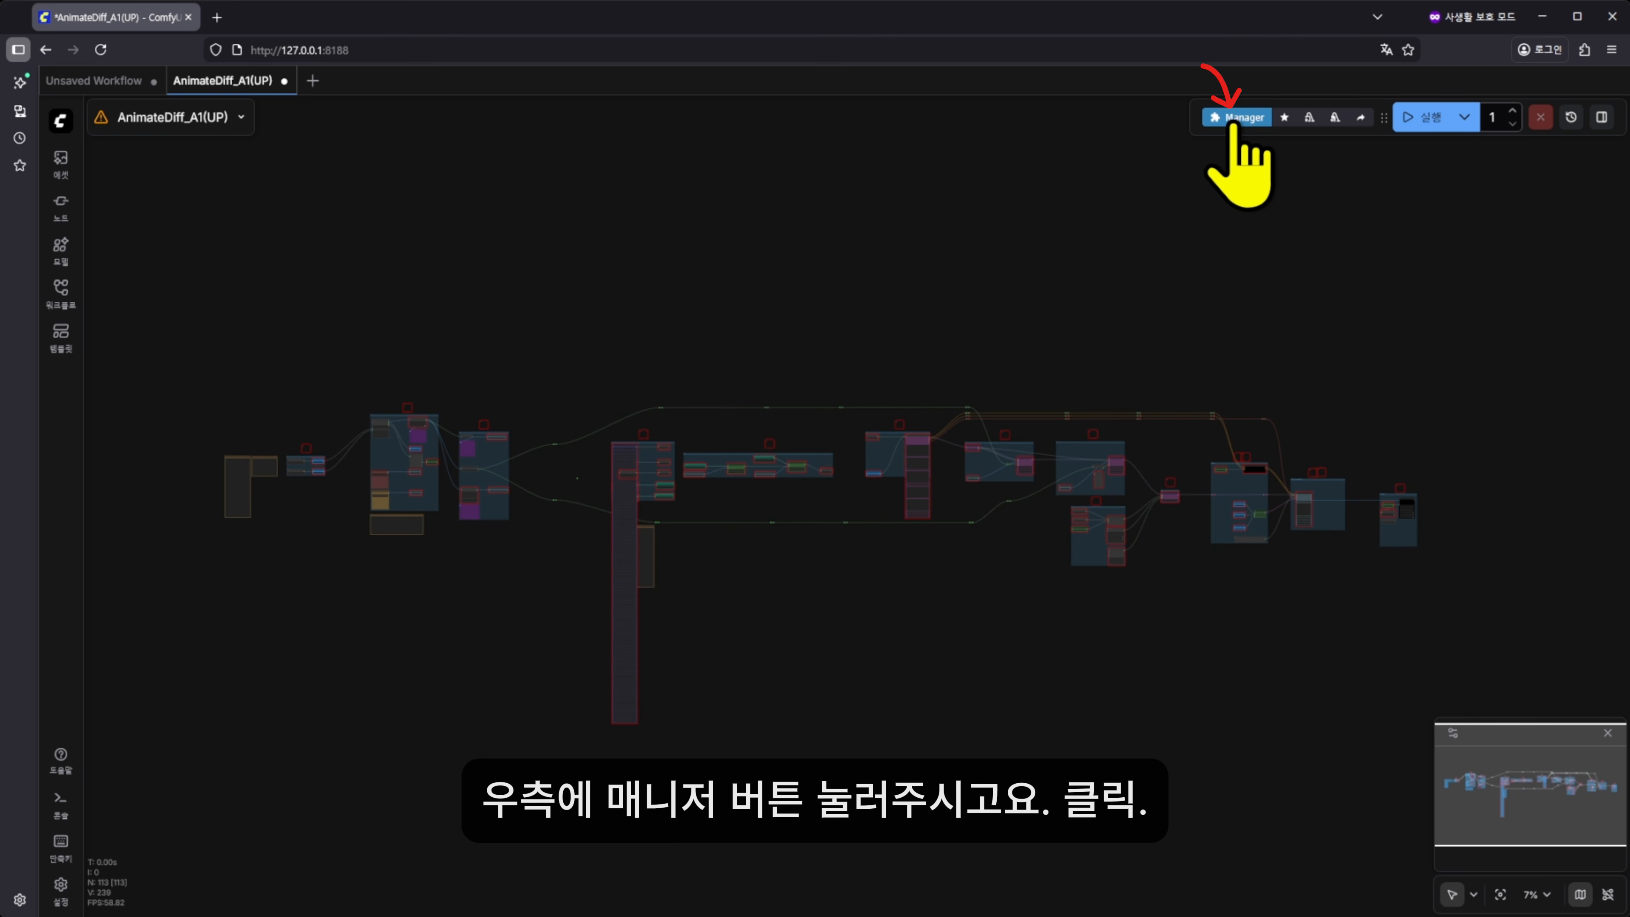
Install the latest version of every missing custom node pack for the workflow, starting with ComfyUI_IPAdapter_plus.
{"action": "left_click", "coordinate": [1232, 119]}
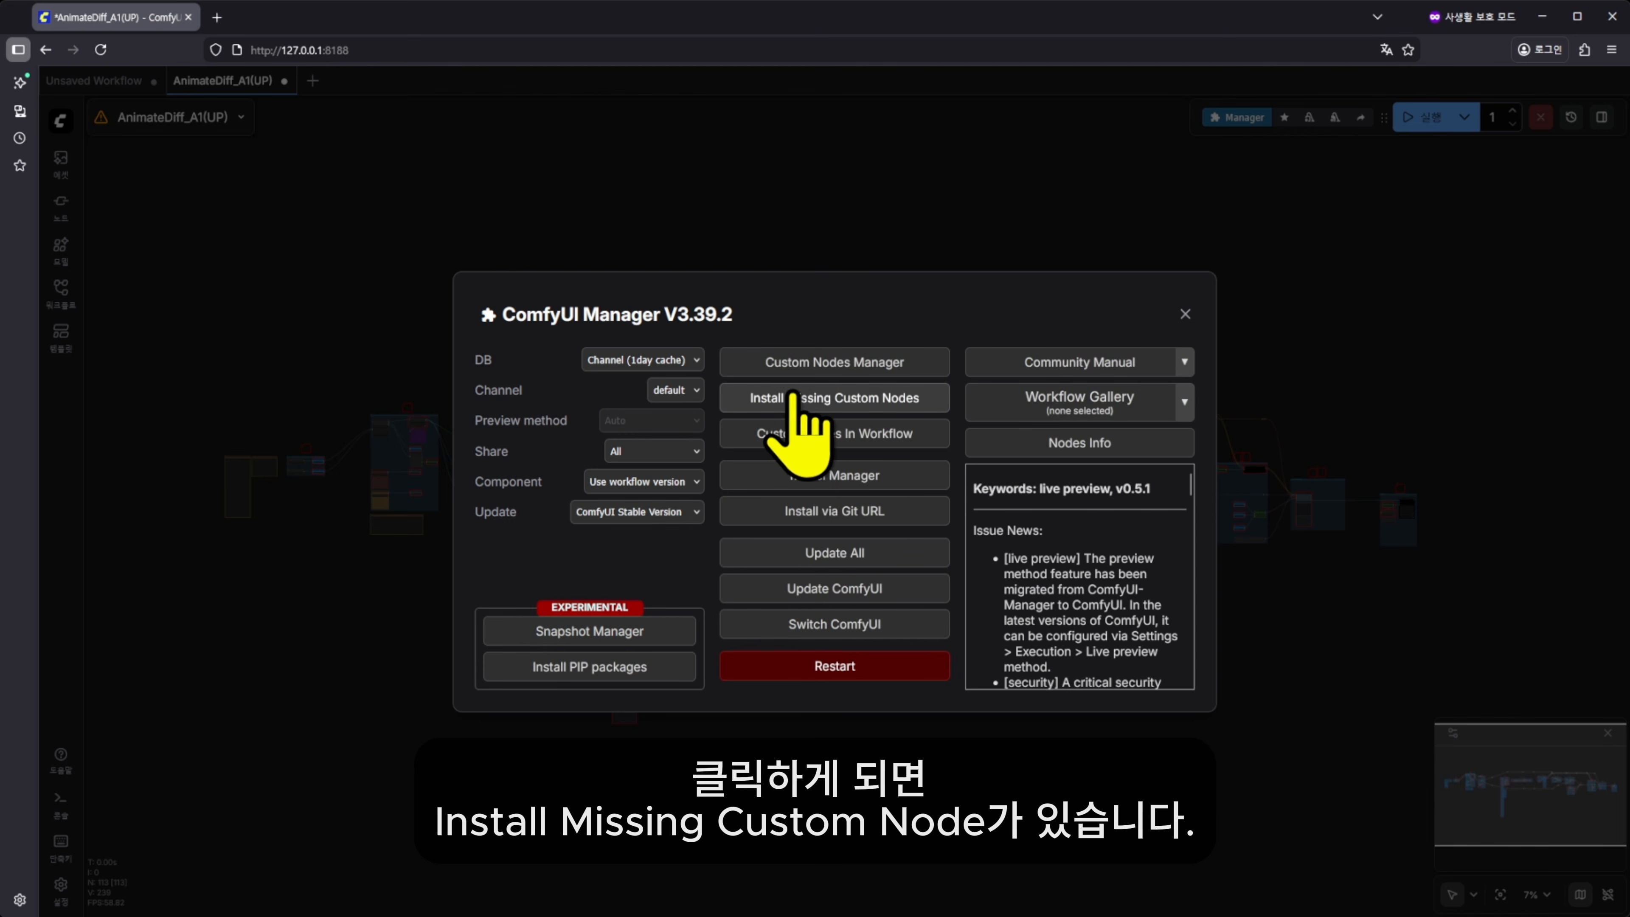
{"action": "left_click", "coordinate": [884, 399]}
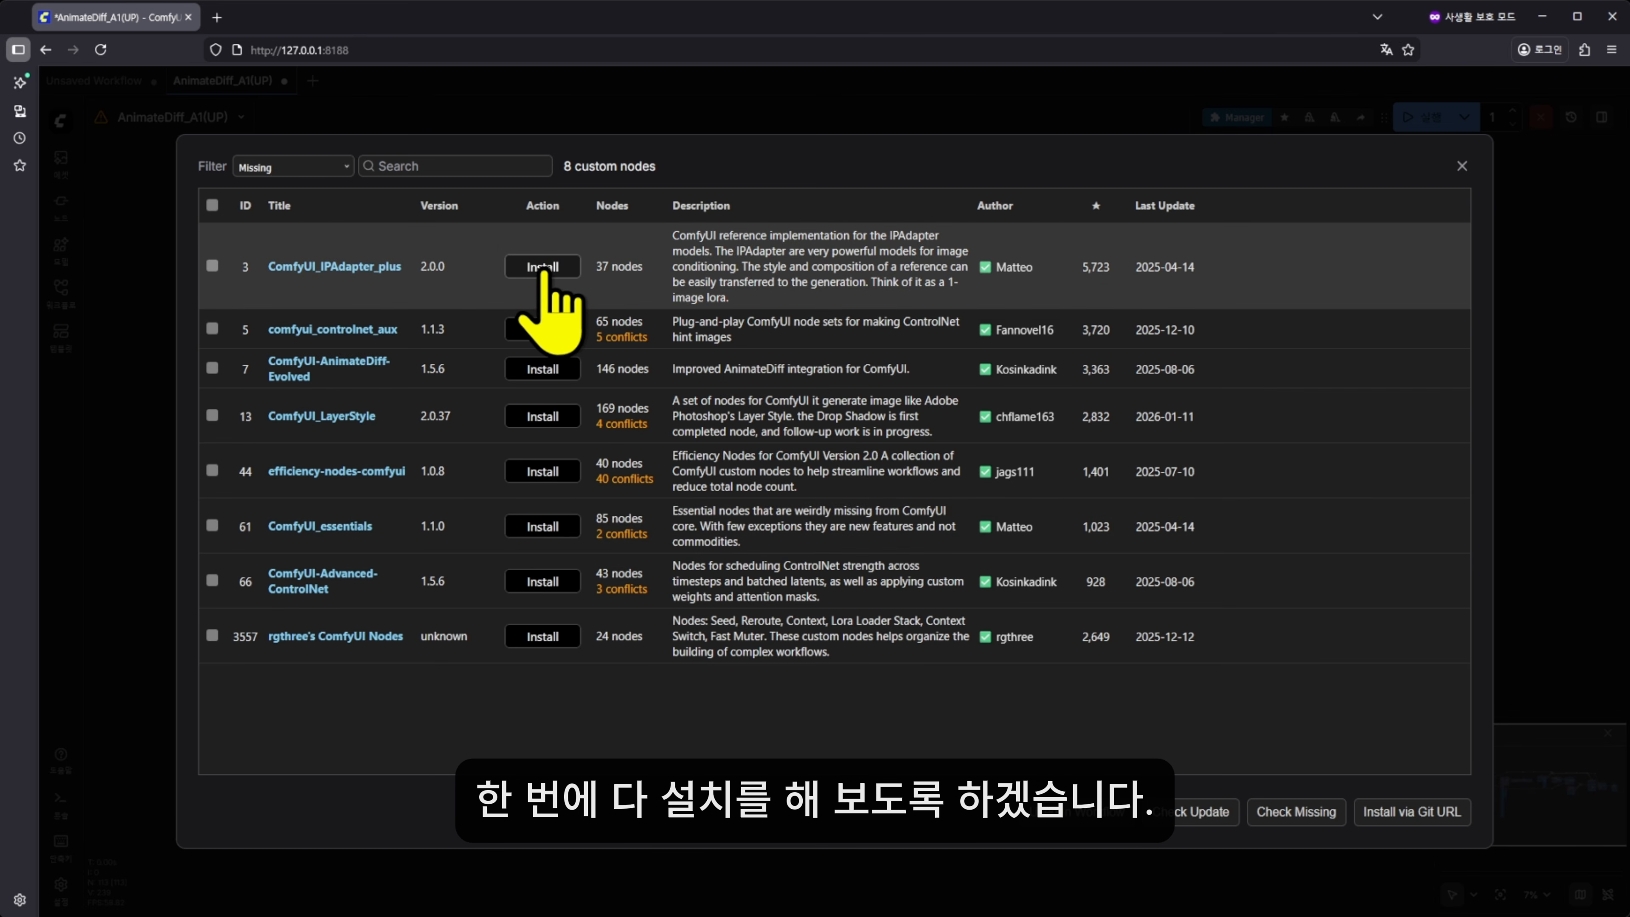
{"action": "left_click", "coordinate": [558, 266]}
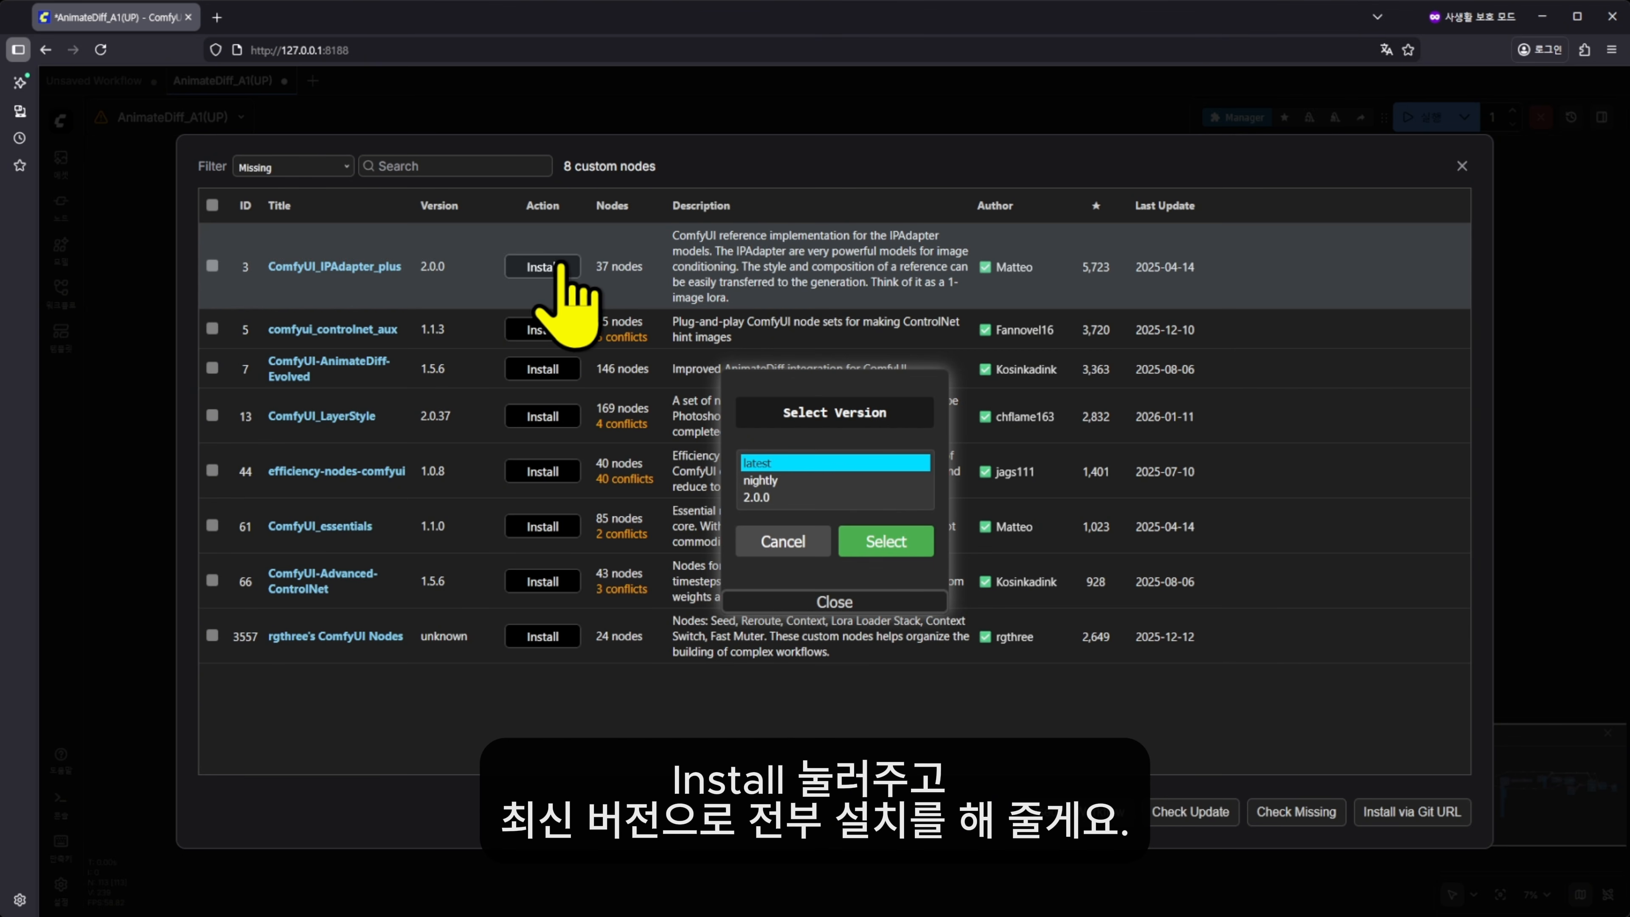
{"action": "left_click", "coordinate": [897, 541]}
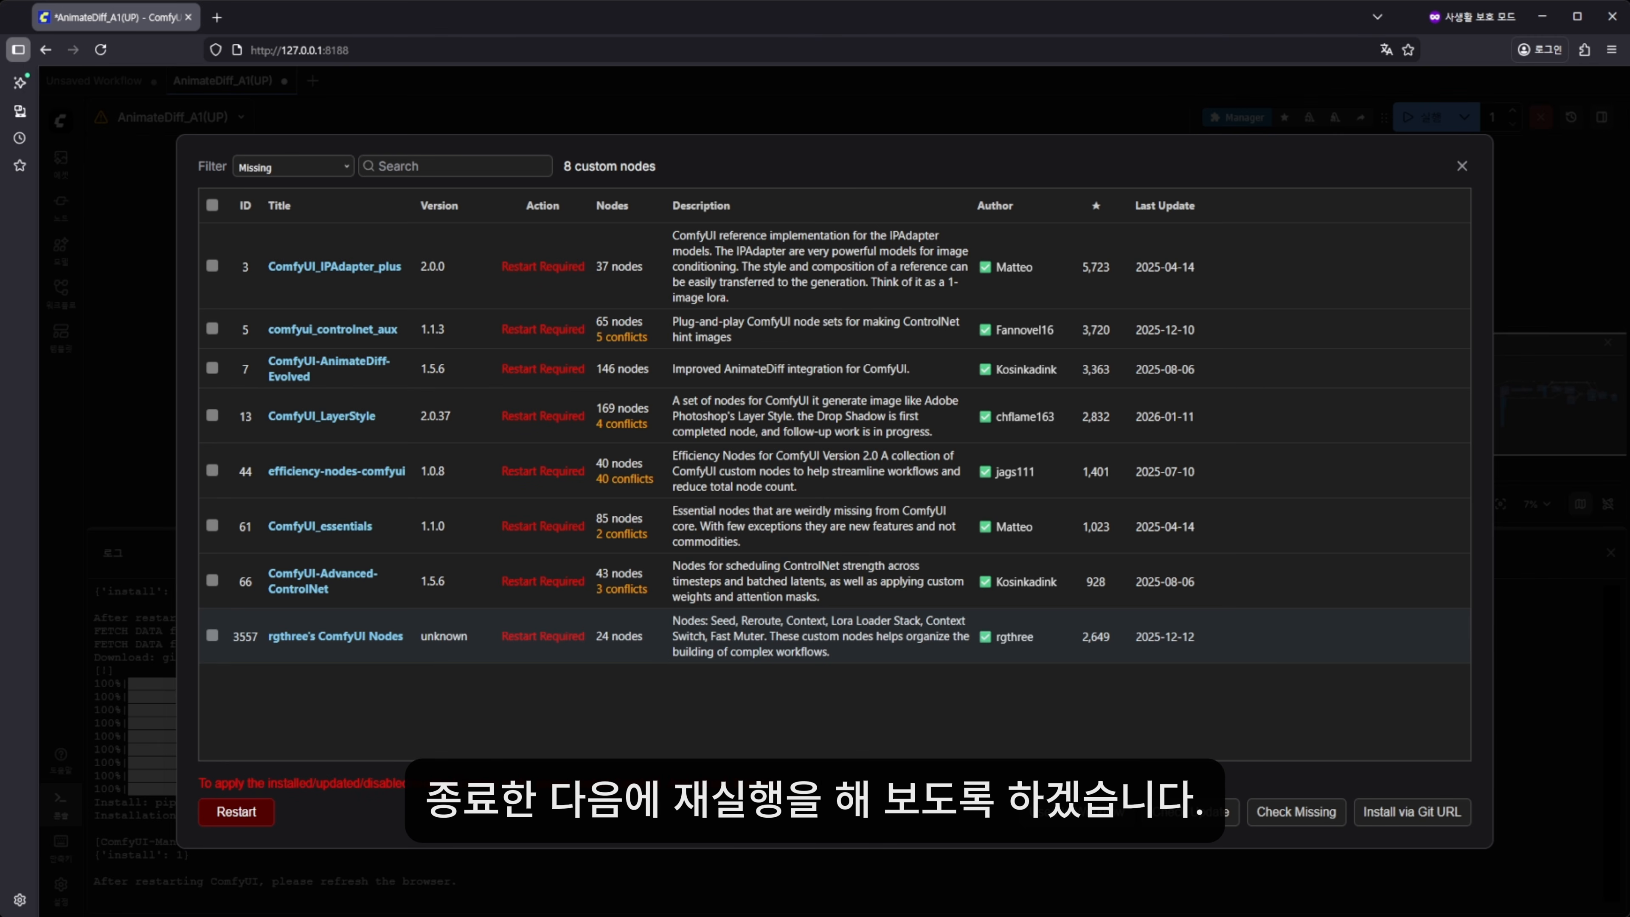
Restart the ComfyUI server from the command prompt window and refresh the browser to apply the installed node packs.
{"action": "key", "text": "alt+Tab"}
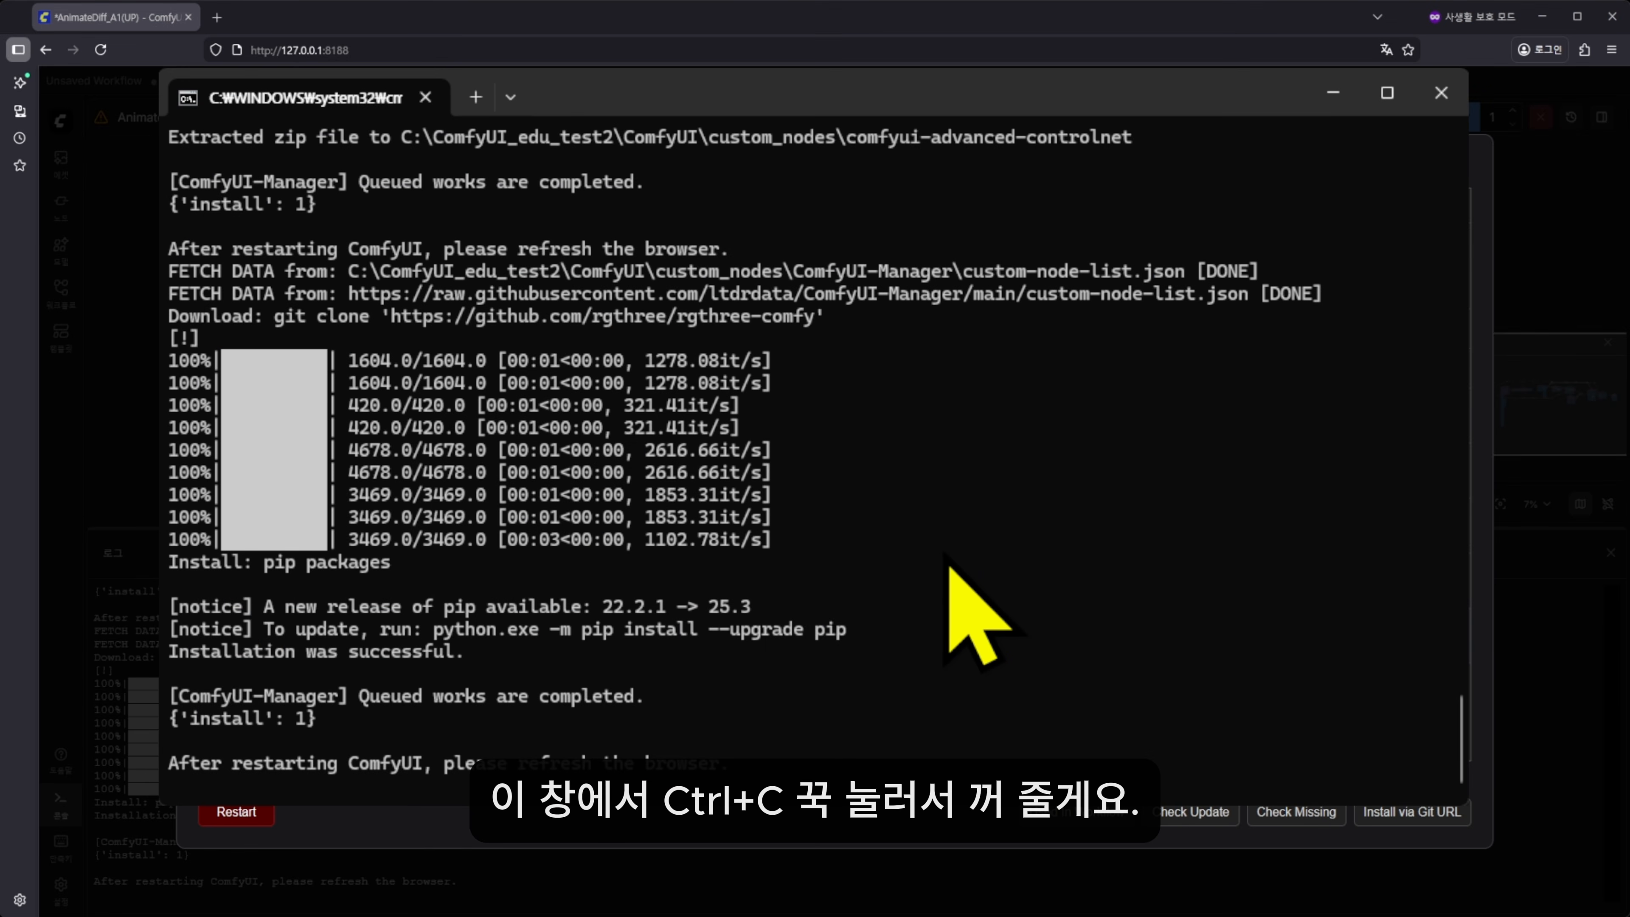
{"action": "key", "text": "ctrl+c"}
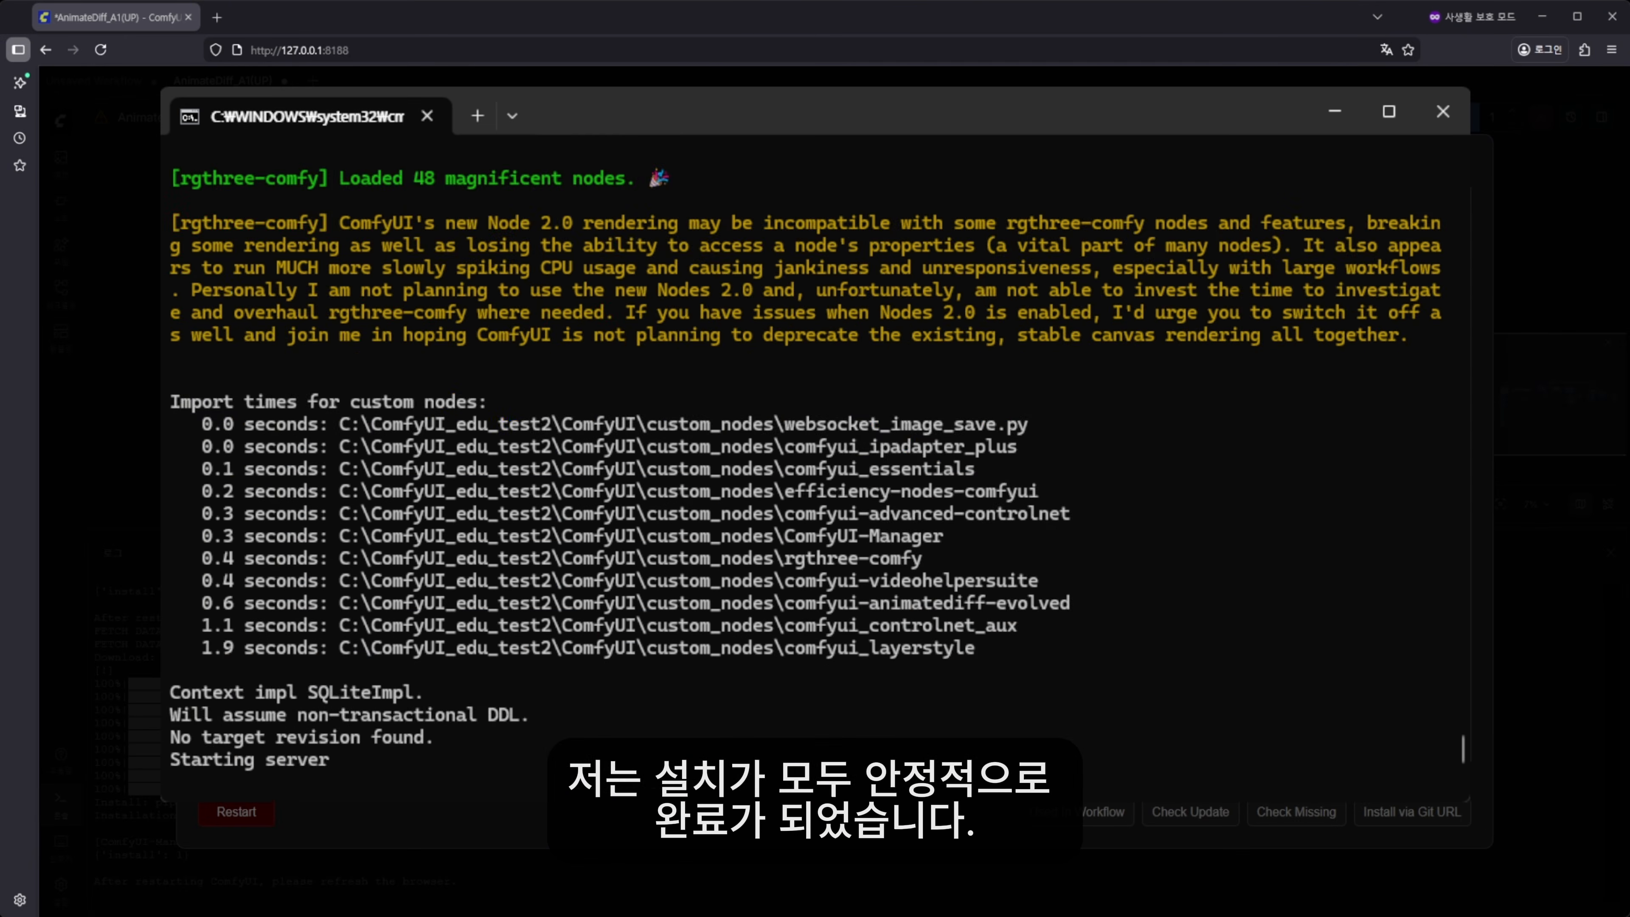
{"action": "scroll", "coordinate": [1207, 627], "scroll_direction": "up", "scroll_amount": 4}
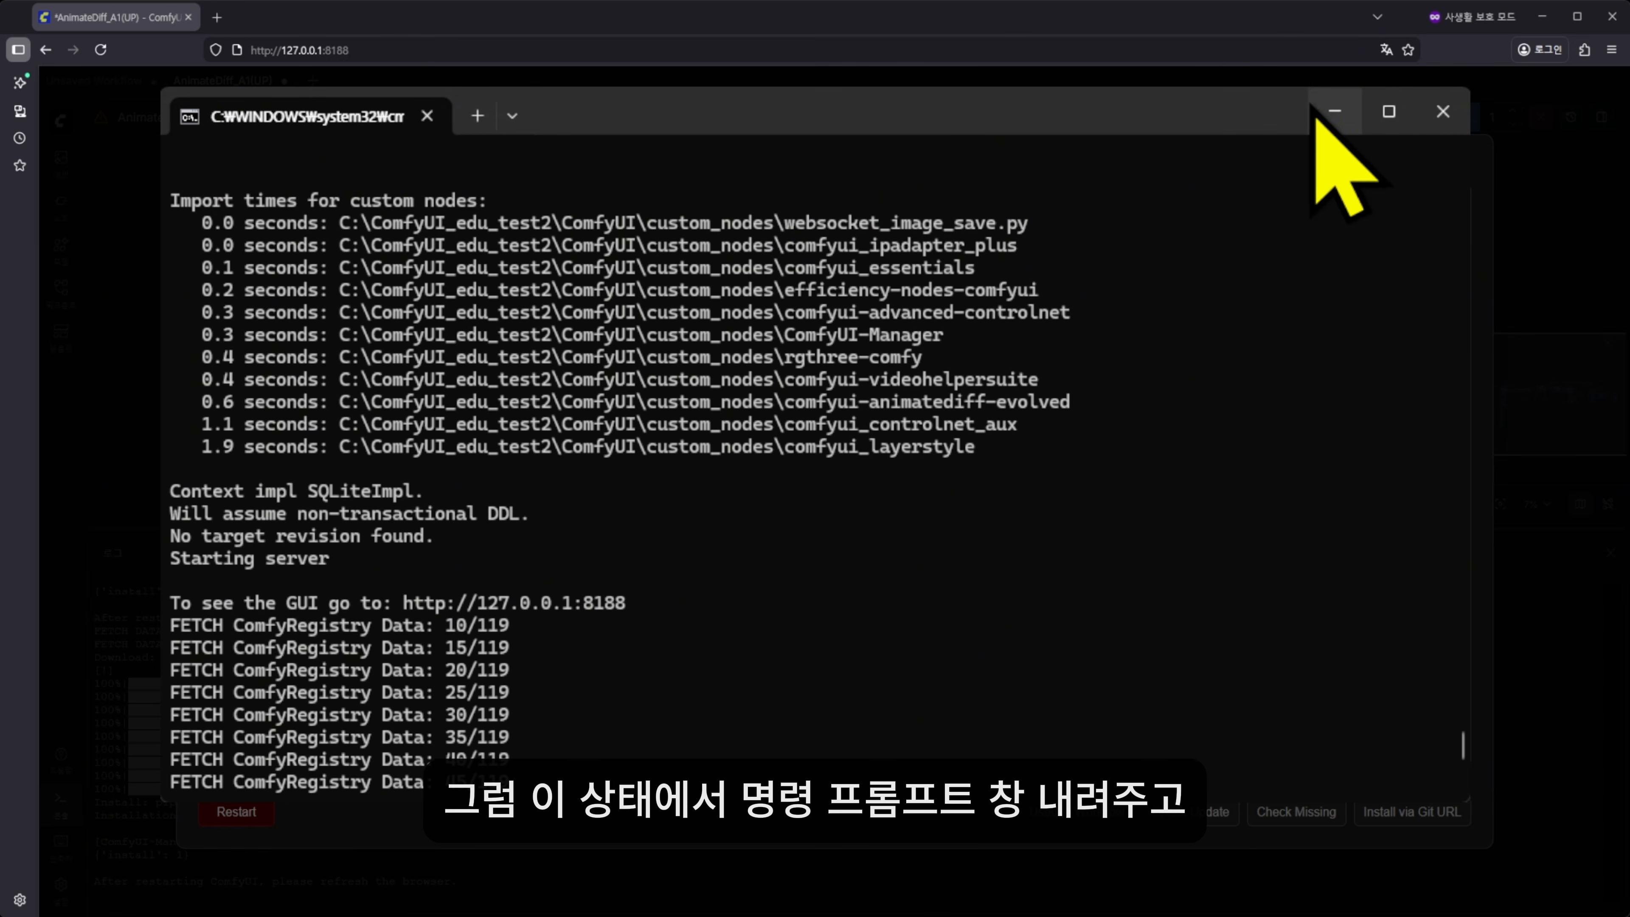
{"action": "left_click", "coordinate": [1334, 112]}
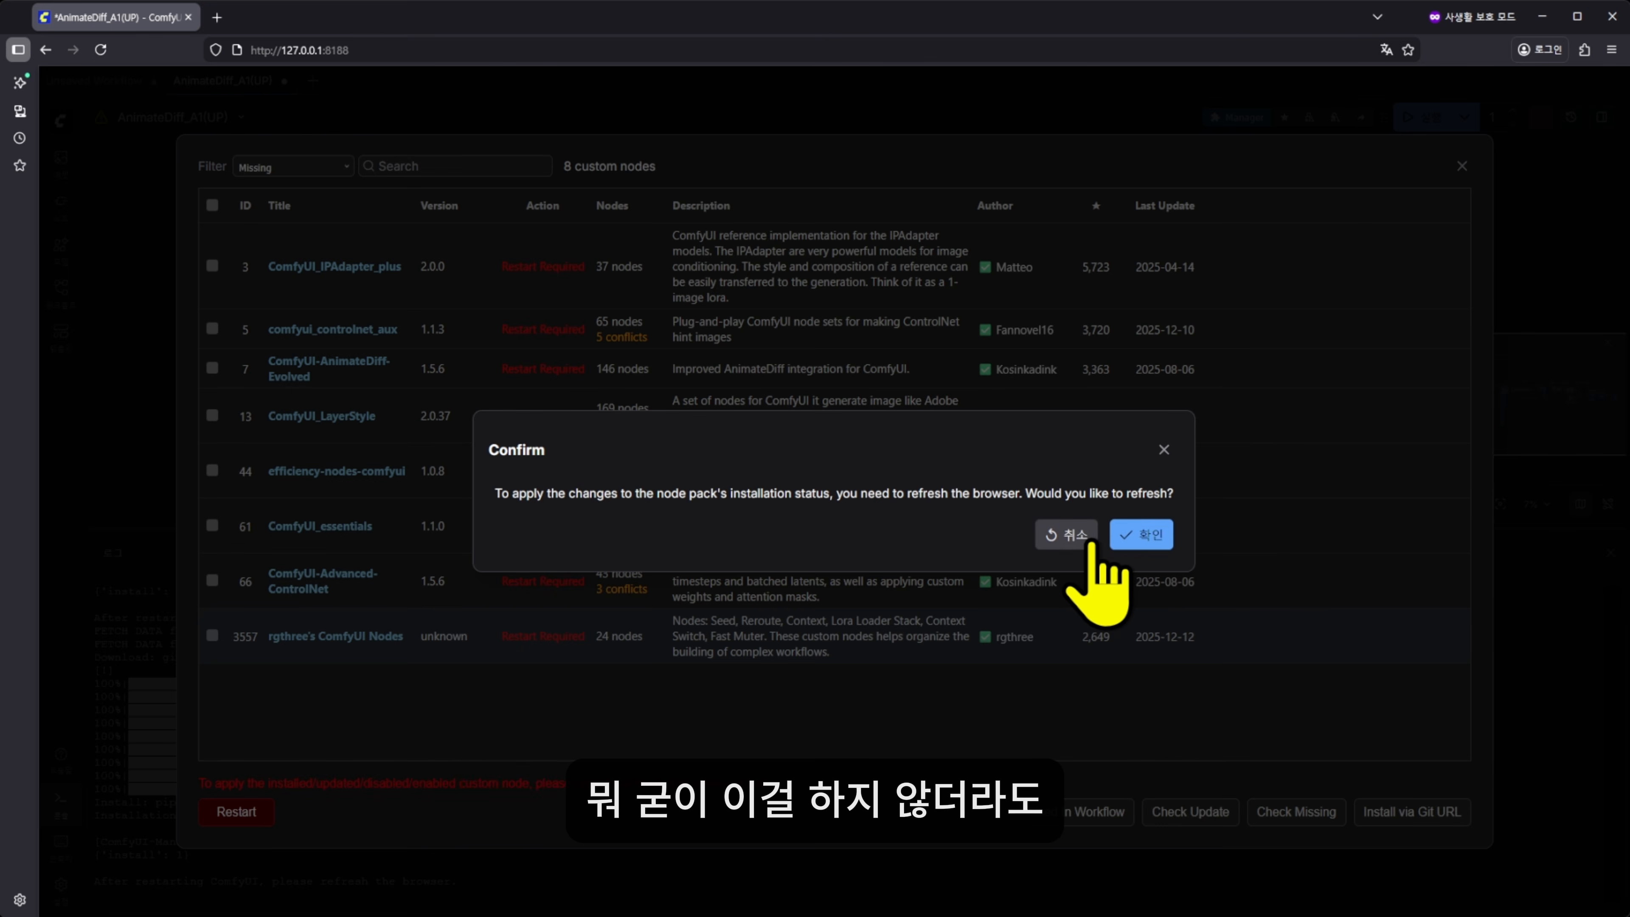
{"action": "left_click", "coordinate": [1127, 543]}
{"action": "left_click", "coordinate": [865, 521]}
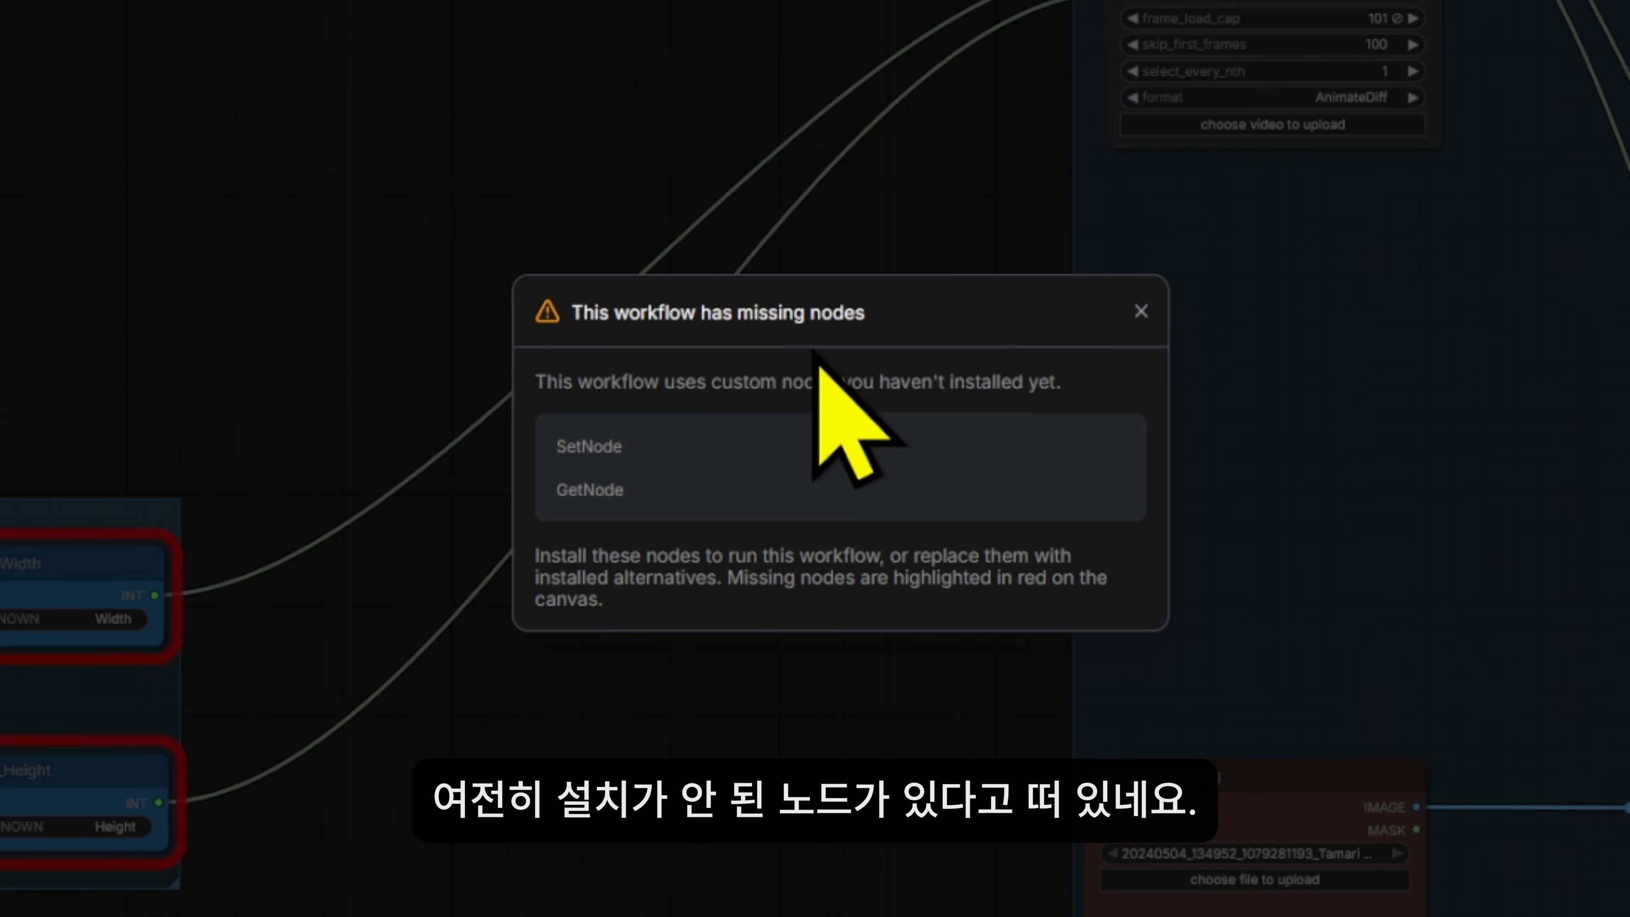
Check which nodes the missing-nodes warning still names, dismiss it, and look for the red-outlined nodes across the workflow.
{"action": "double_click", "coordinate": [617, 445]}
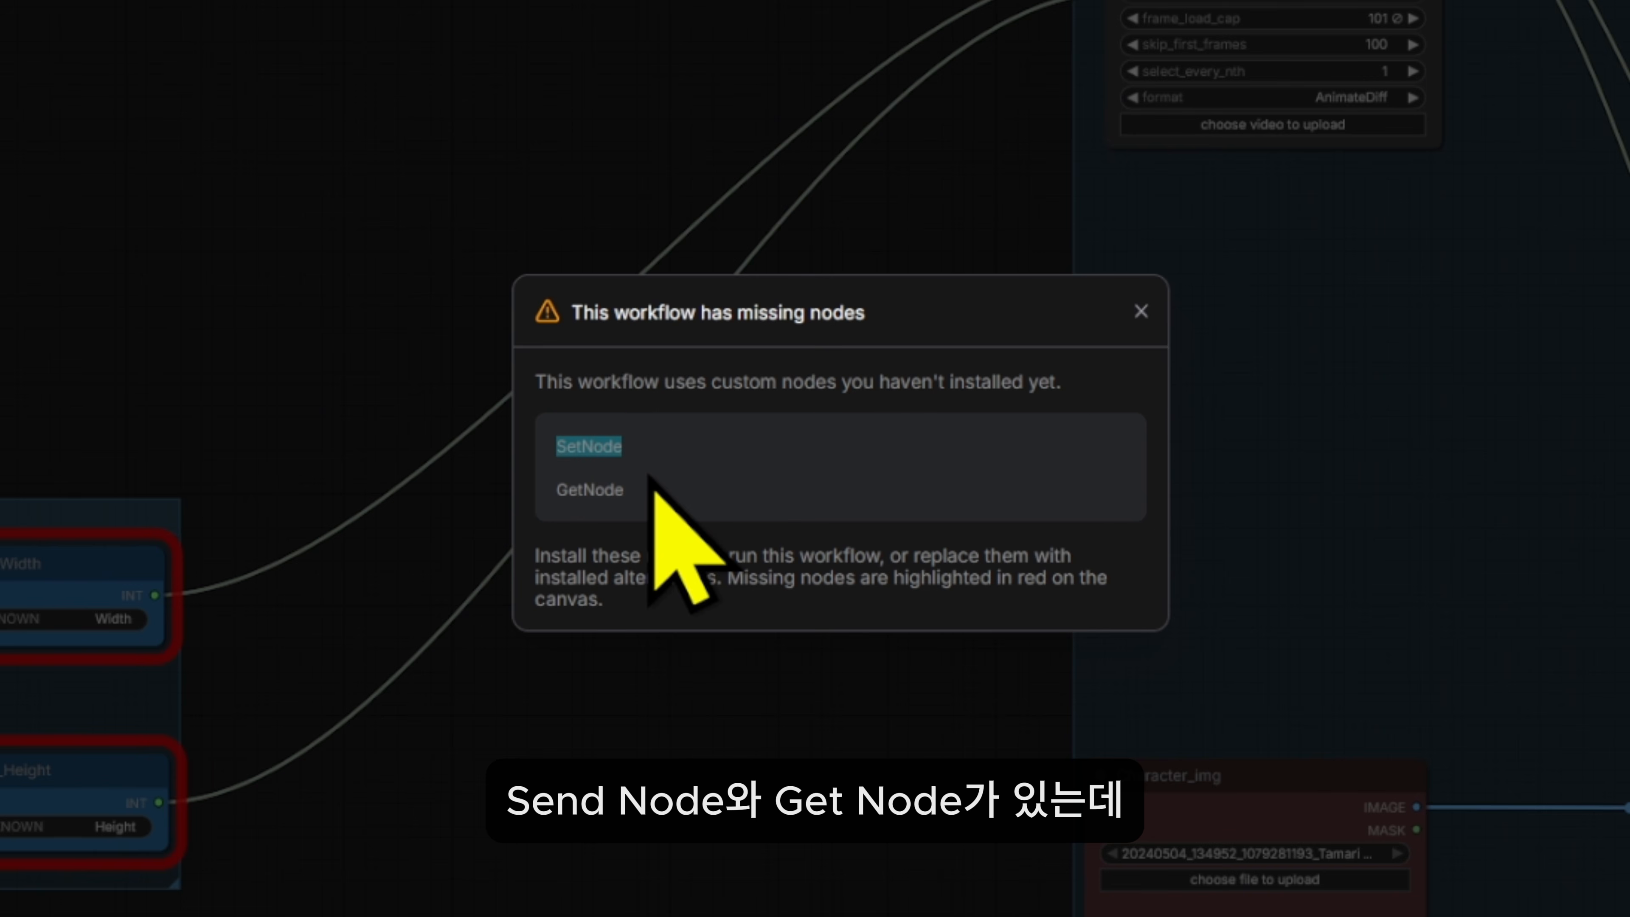
{"action": "left_click", "coordinate": [616, 483]}
{"action": "double_click", "coordinate": [613, 488]}
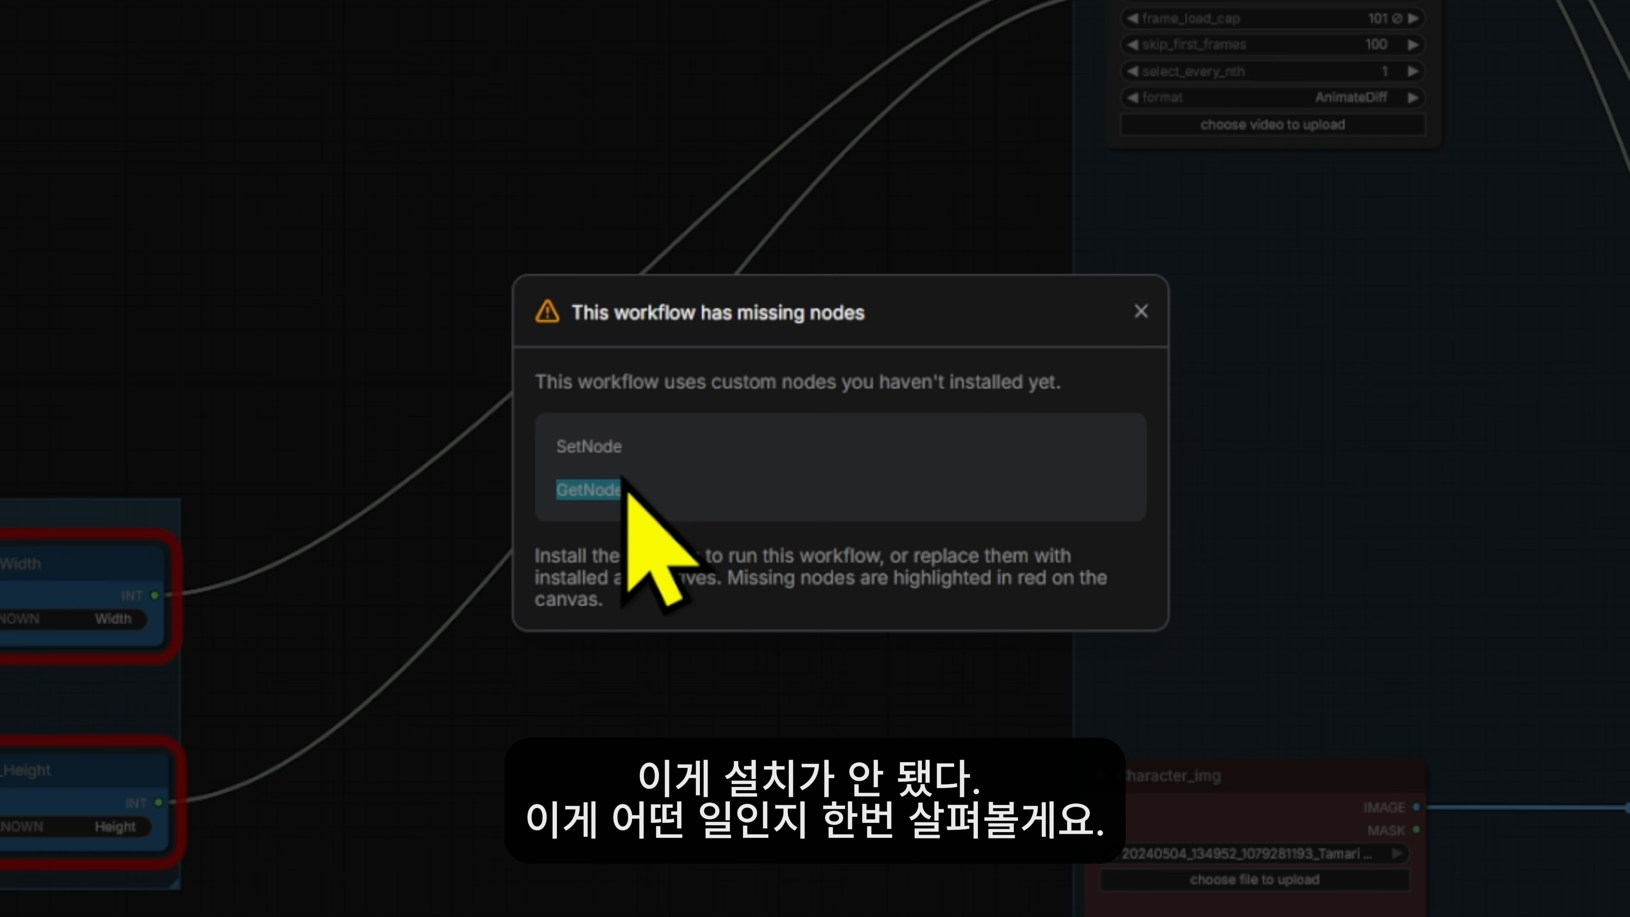
{"action": "left_click", "coordinate": [1139, 313]}
{"action": "scroll", "coordinate": [916, 437], "scroll_direction": "down", "scroll_amount": 15}
{"action": "left_click_drag", "start_coordinate": [1169, 576], "coordinate": [923, 695]}
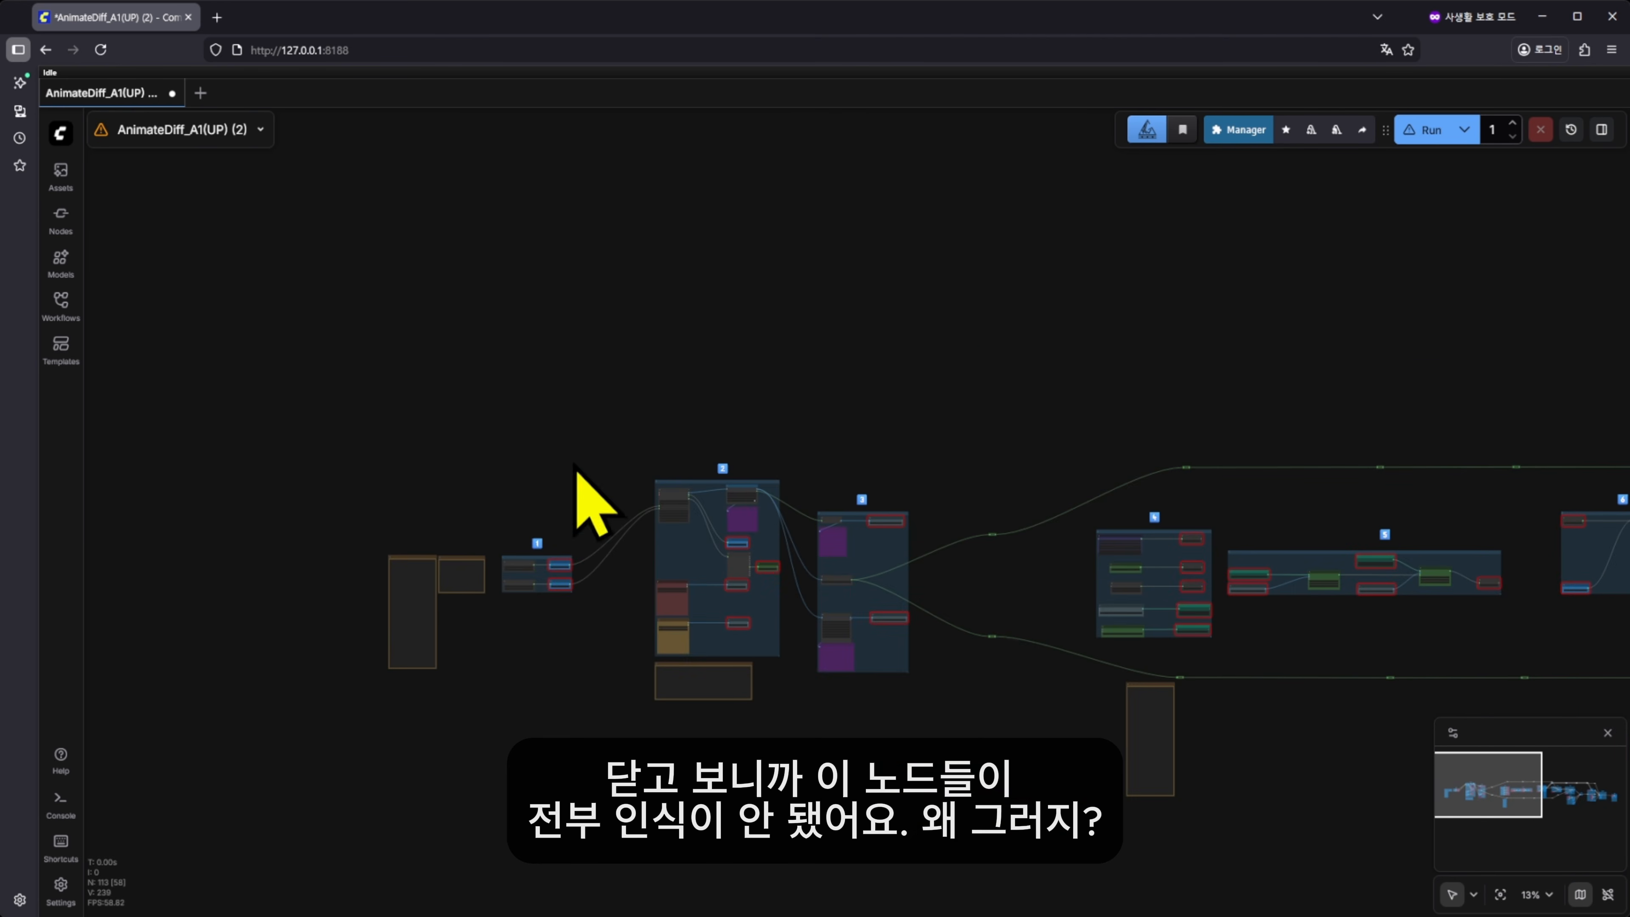
{"action": "left_click_drag", "start_coordinate": [855, 594], "coordinate": [430, 573]}
{"action": "left_click_drag", "start_coordinate": [1251, 767], "coordinate": [900, 742]}
{"action": "left_click_drag", "start_coordinate": [725, 748], "coordinate": [1167, 780]}
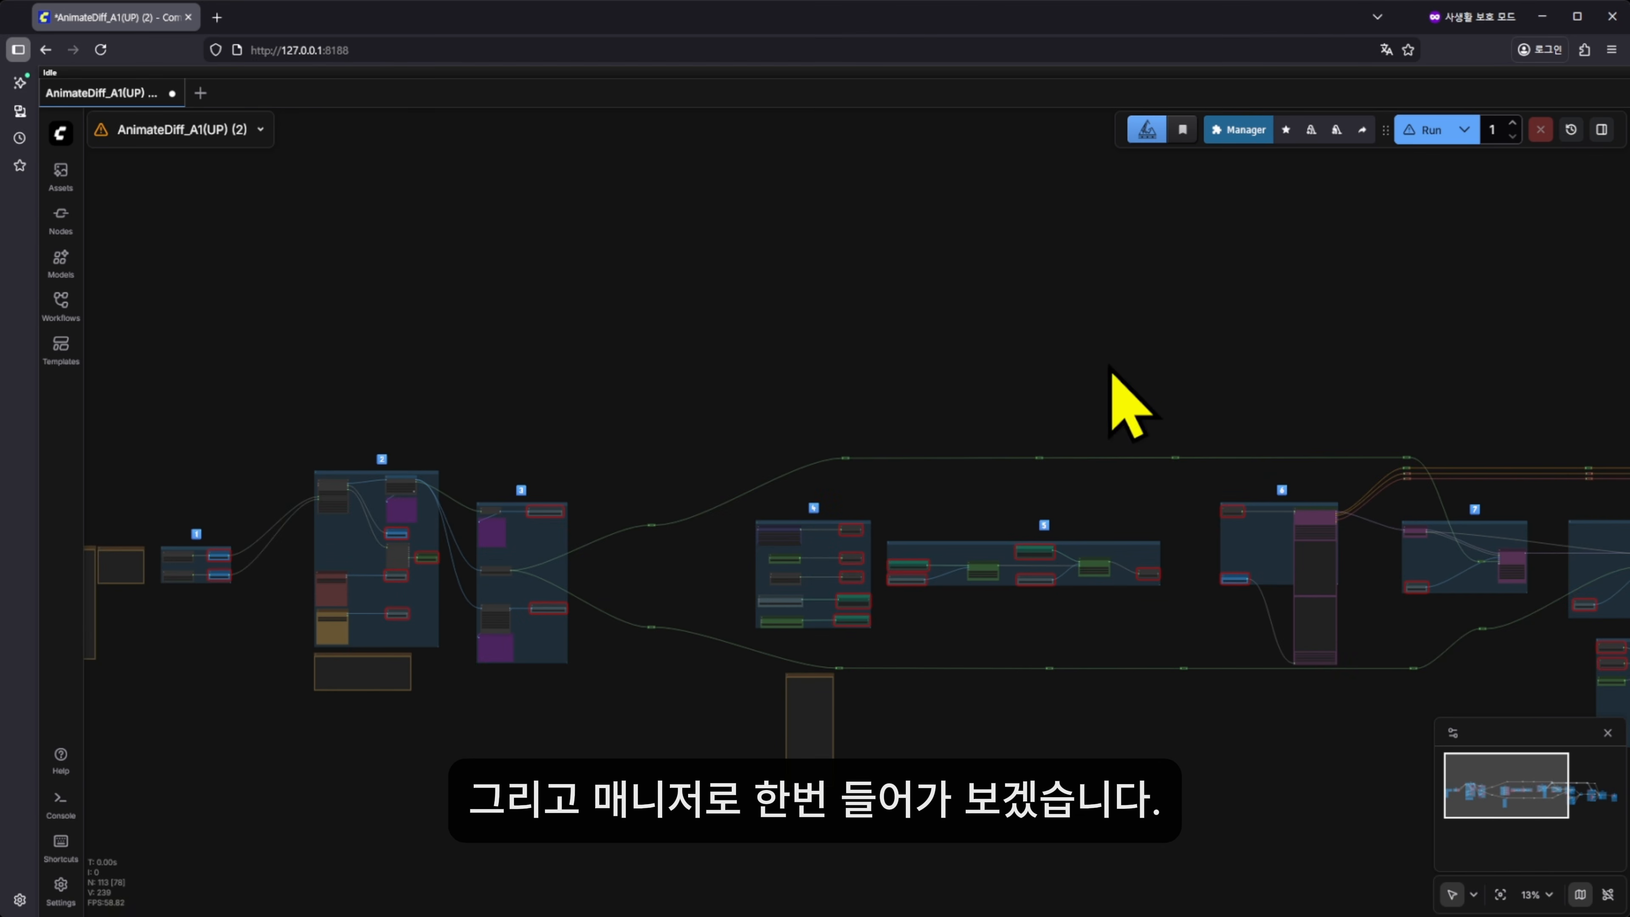
Check ComfyUI Manager's list of missing custom nodes again and close the manager.
{"action": "left_click", "coordinate": [1235, 129]}
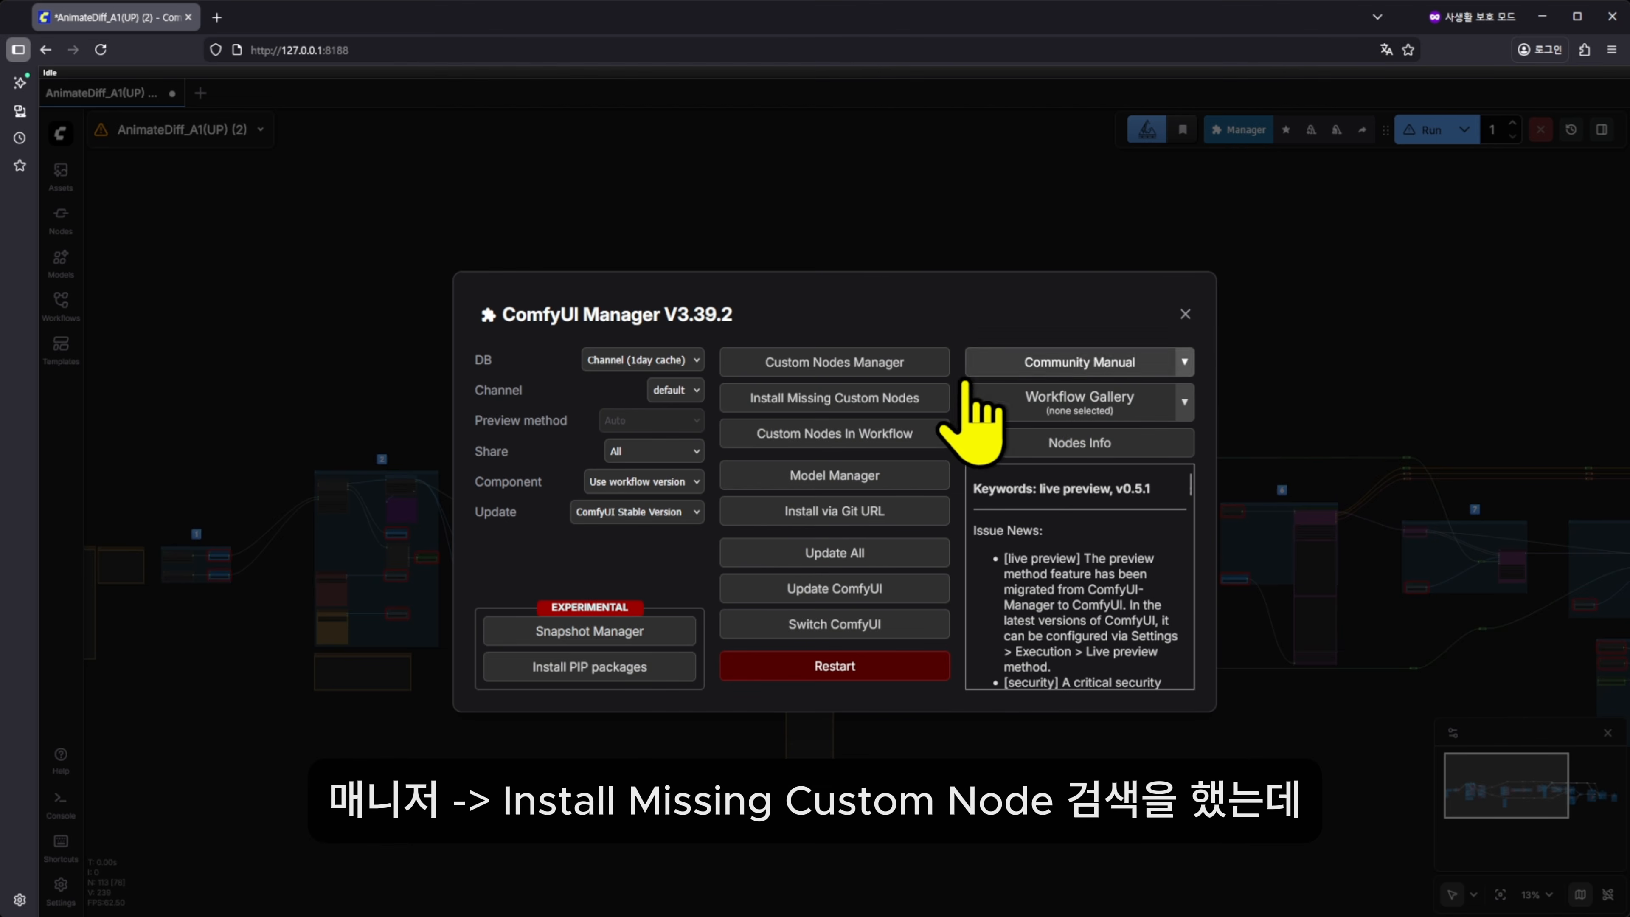
{"action": "left_click", "coordinate": [914, 401]}
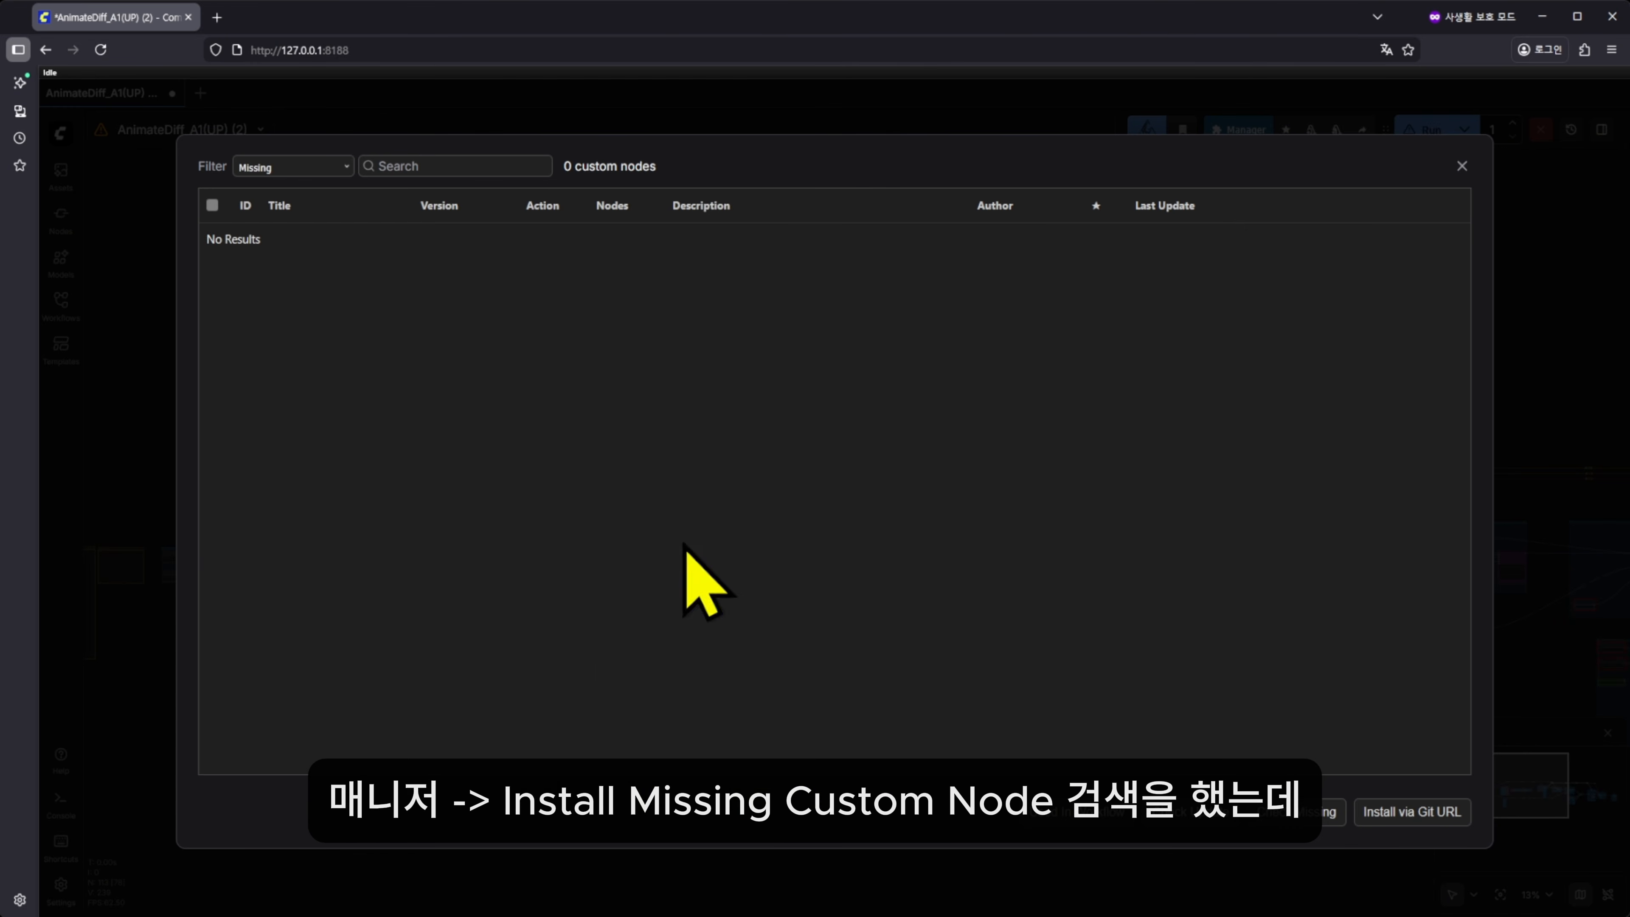
{"action": "left_click", "coordinate": [1461, 165]}
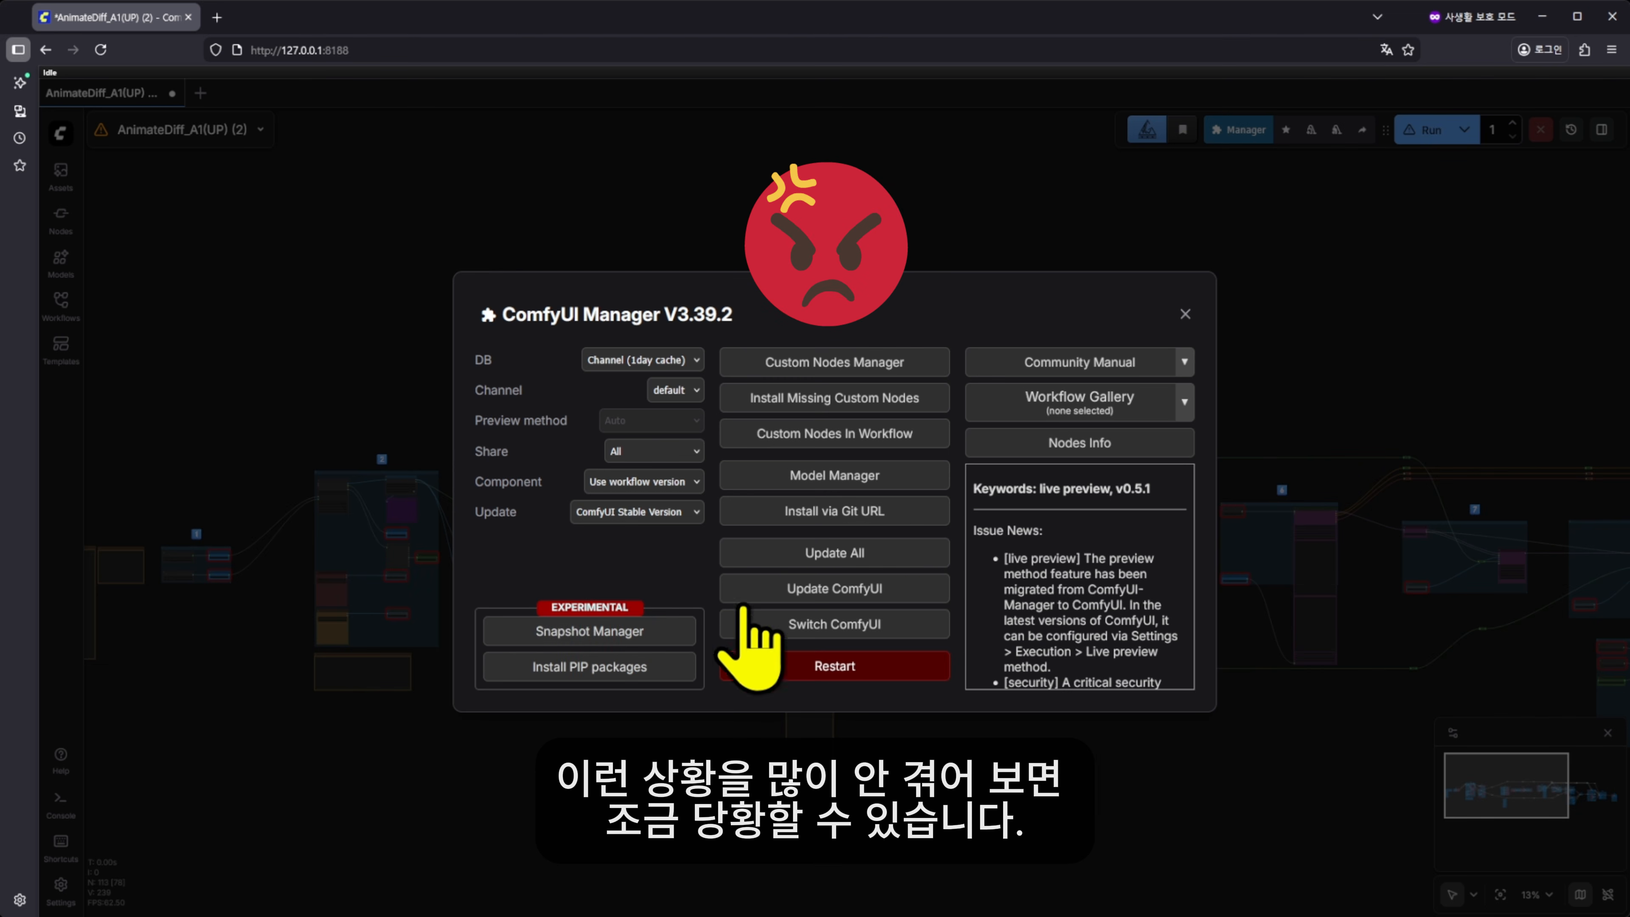
{"action": "left_click", "coordinate": [1184, 313]}
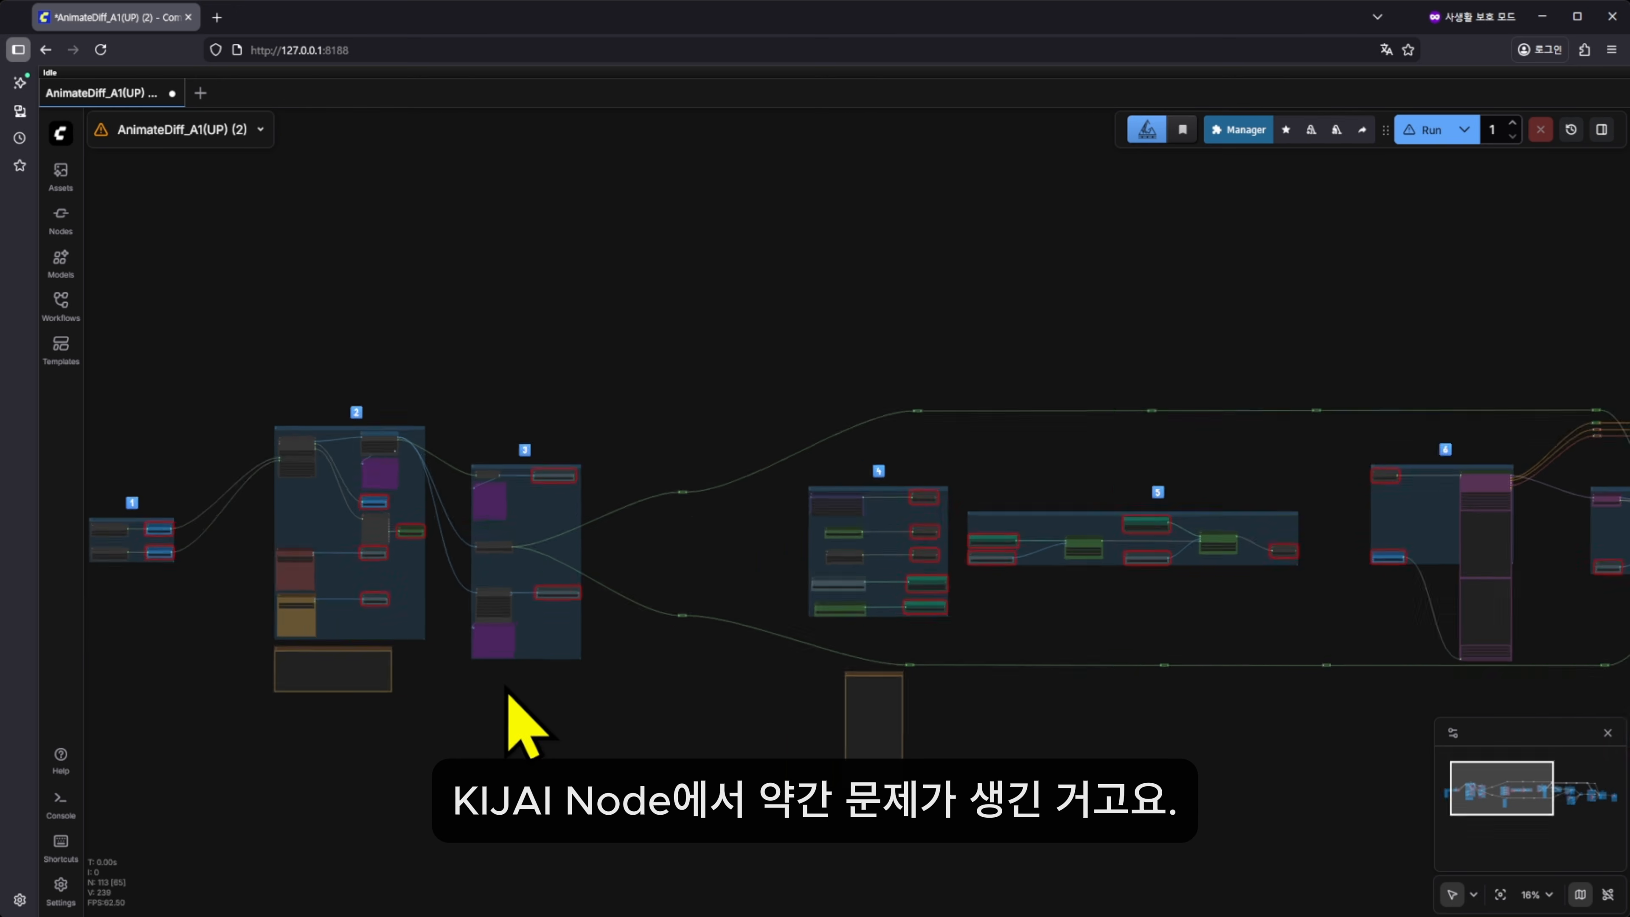
Examine the red-outlined Set nodes in groups 1, 2 and 3 of the workflow up close.
{"action": "scroll", "coordinate": [520, 717], "scroll_direction": "up", "scroll_amount": 3}
{"action": "left_click_drag", "start_coordinate": [611, 637], "coordinate": [833, 717]}
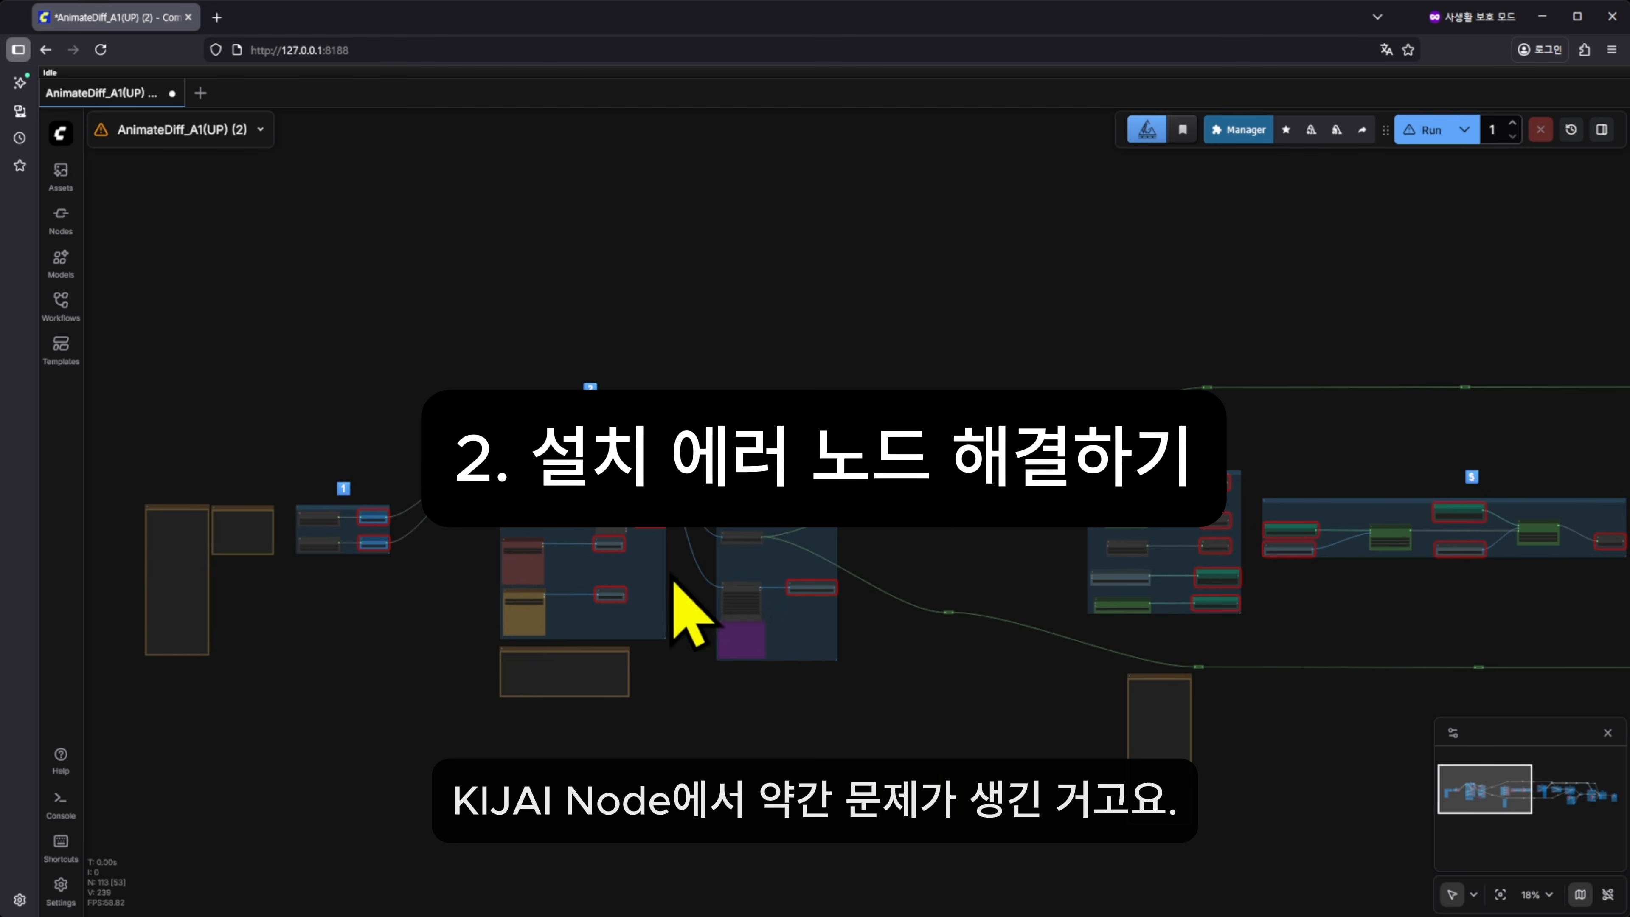
{"action": "scroll", "coordinate": [449, 600], "scroll_direction": "up", "scroll_amount": 8}
{"action": "scroll", "coordinate": [464, 578], "scroll_direction": "up", "scroll_amount": 3}
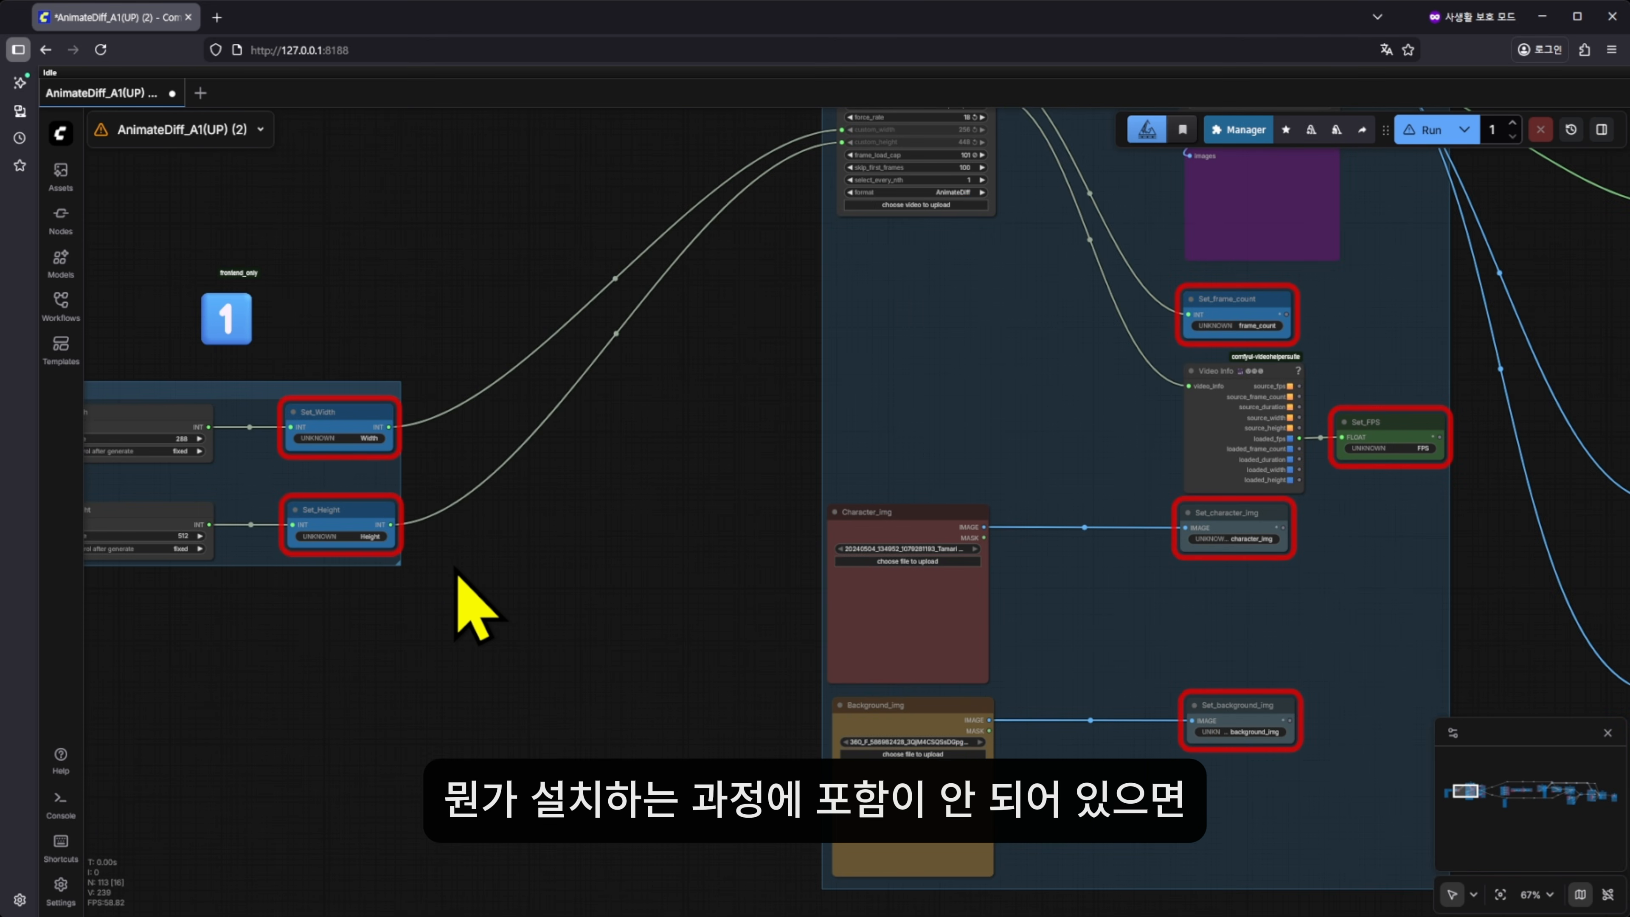
{"action": "left_click_drag", "start_coordinate": [681, 581], "coordinate": [542, 576]}
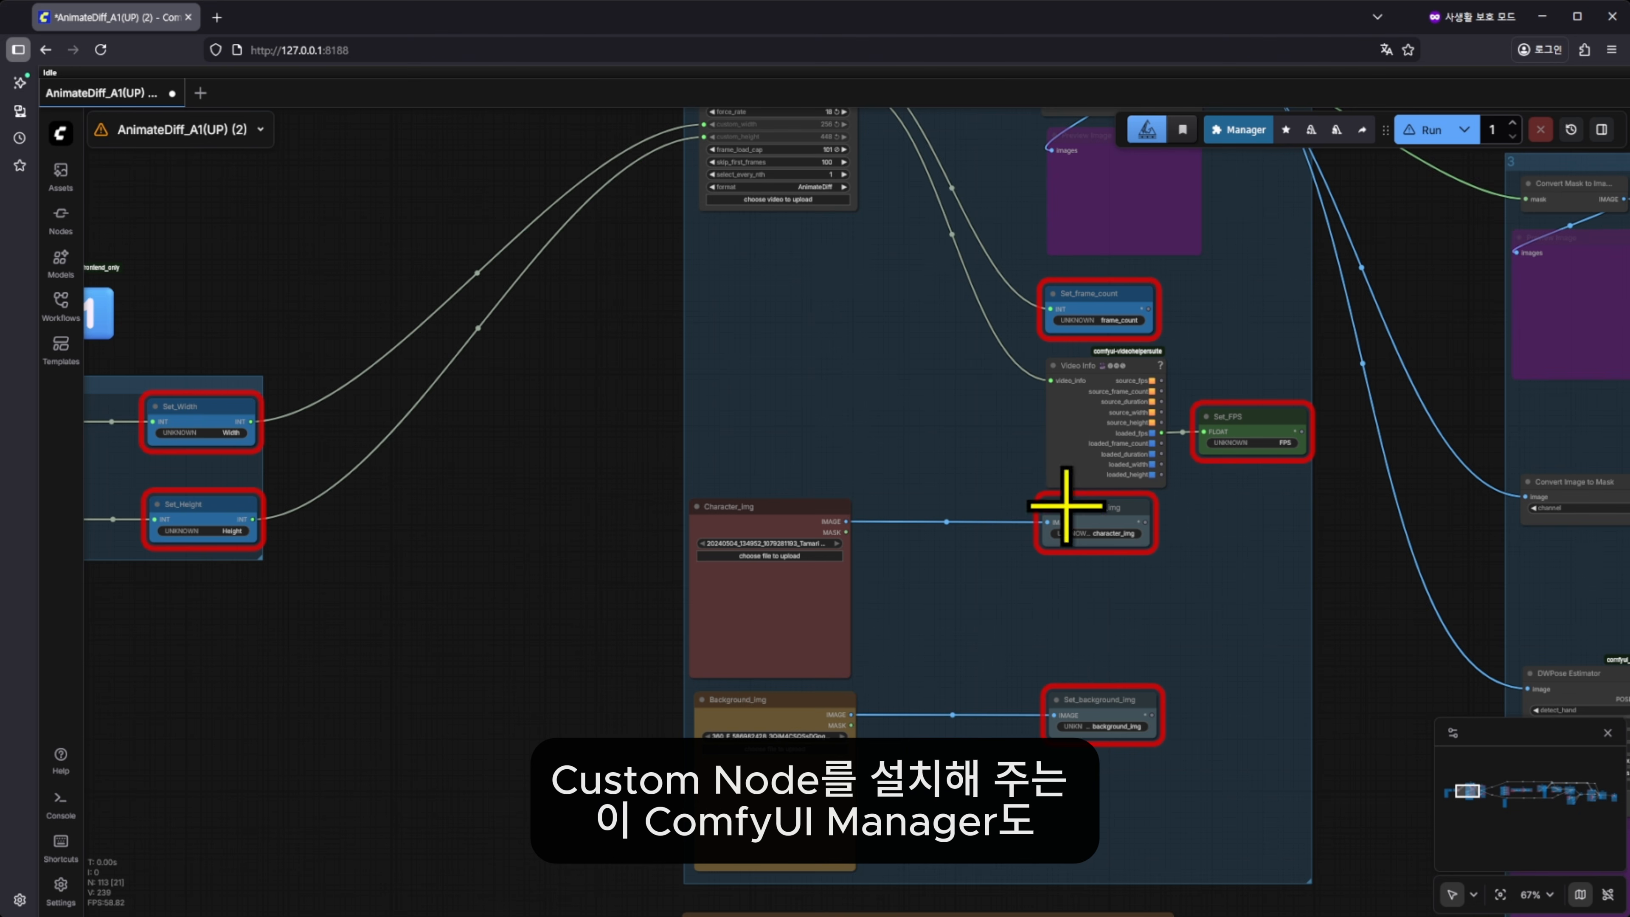
{"action": "scroll", "coordinate": [746, 627], "scroll_direction": "down", "scroll_amount": 7}
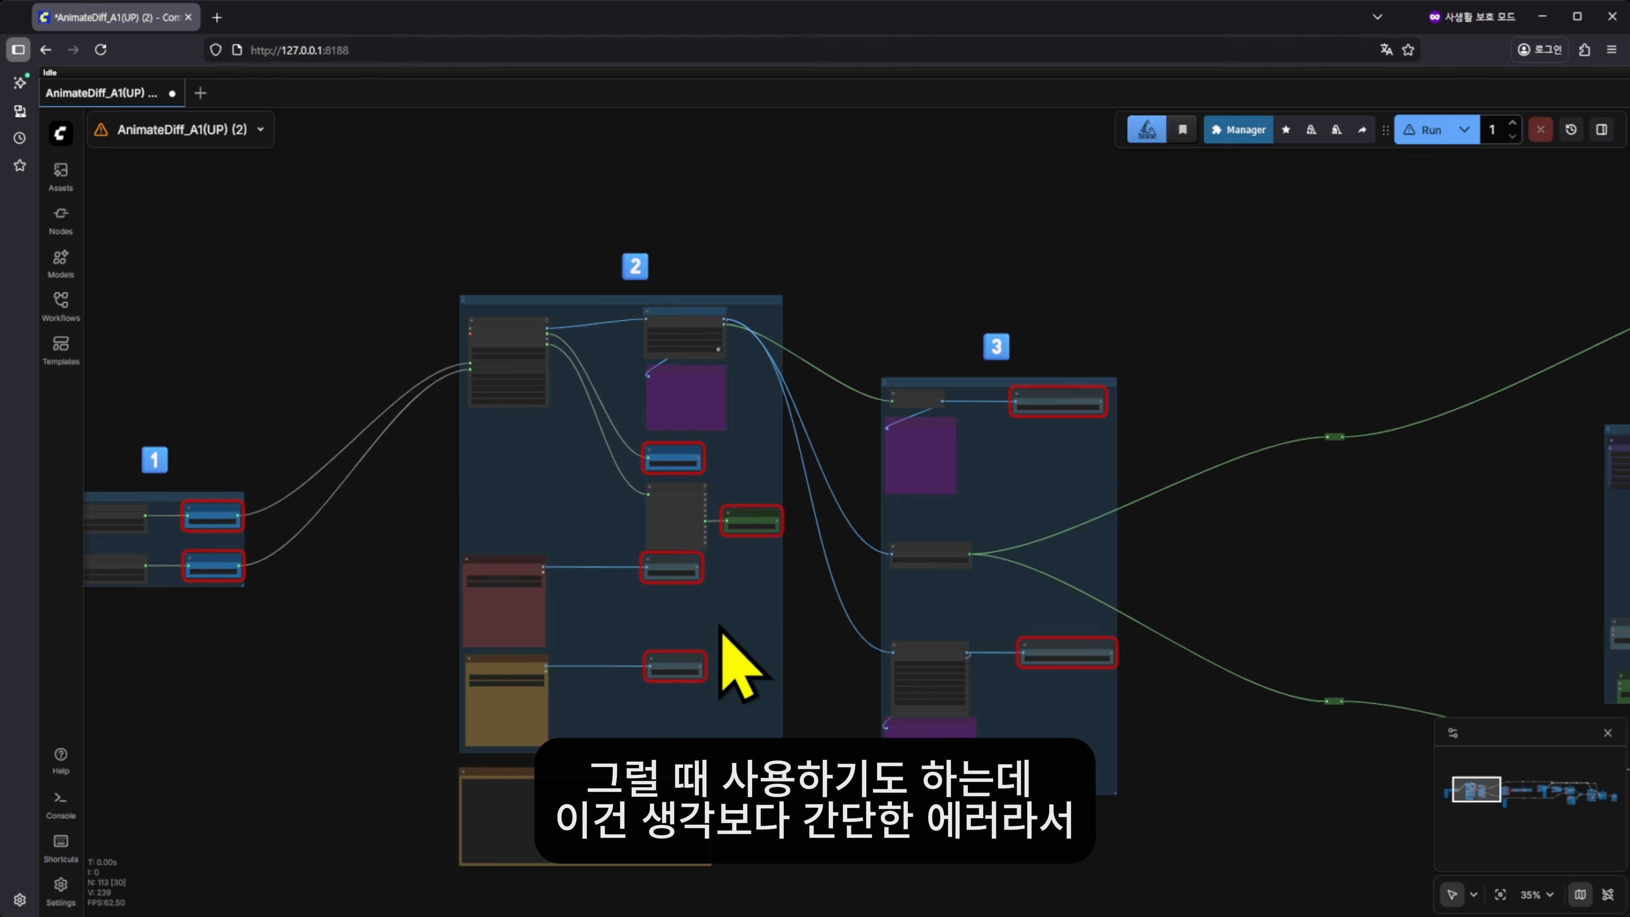
{"action": "left_click_drag", "start_coordinate": [475, 499], "coordinate": [640, 470]}
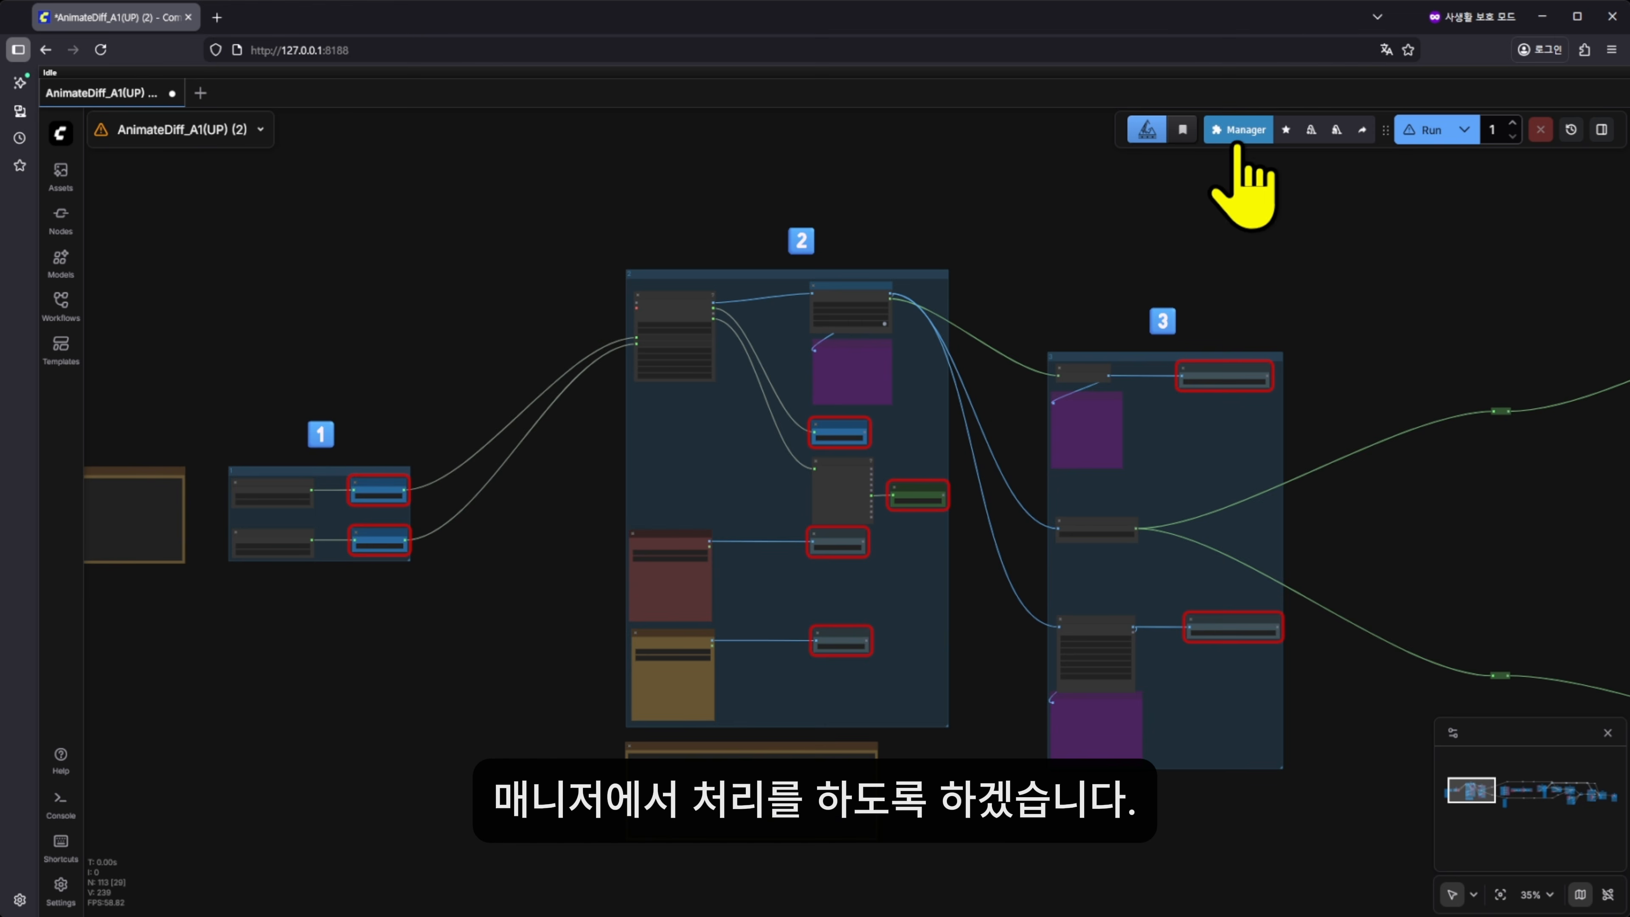
Search all custom nodes for "kj" and install the latest version of ComfyUI-KJNodes.
{"action": "left_click", "coordinate": [1253, 128]}
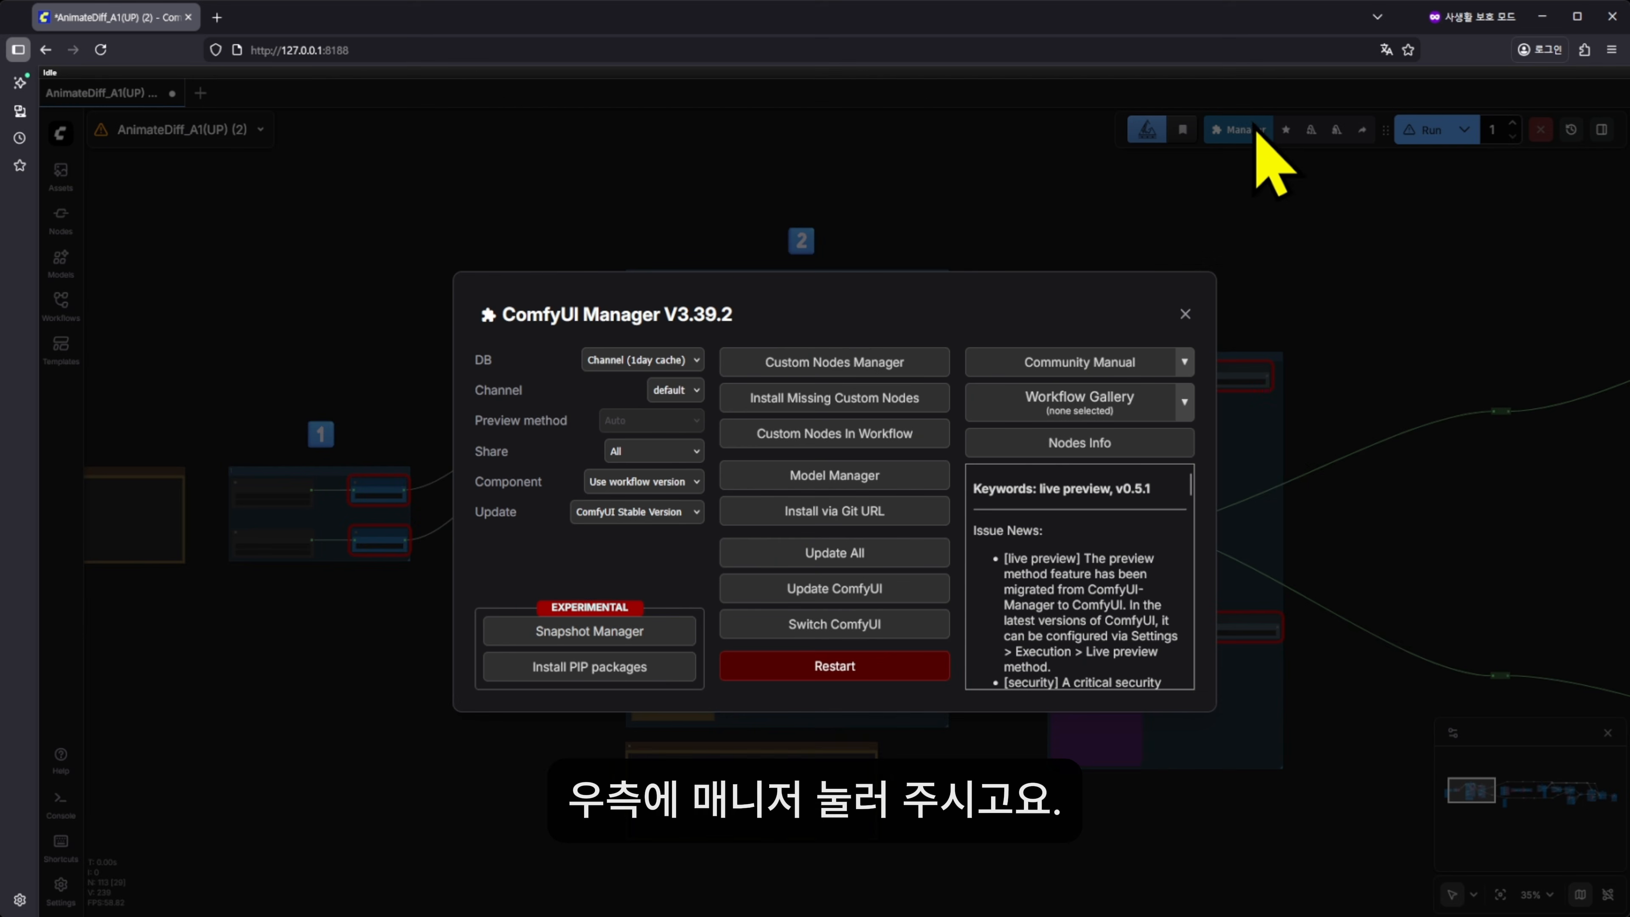
{"action": "left_click", "coordinate": [832, 361]}
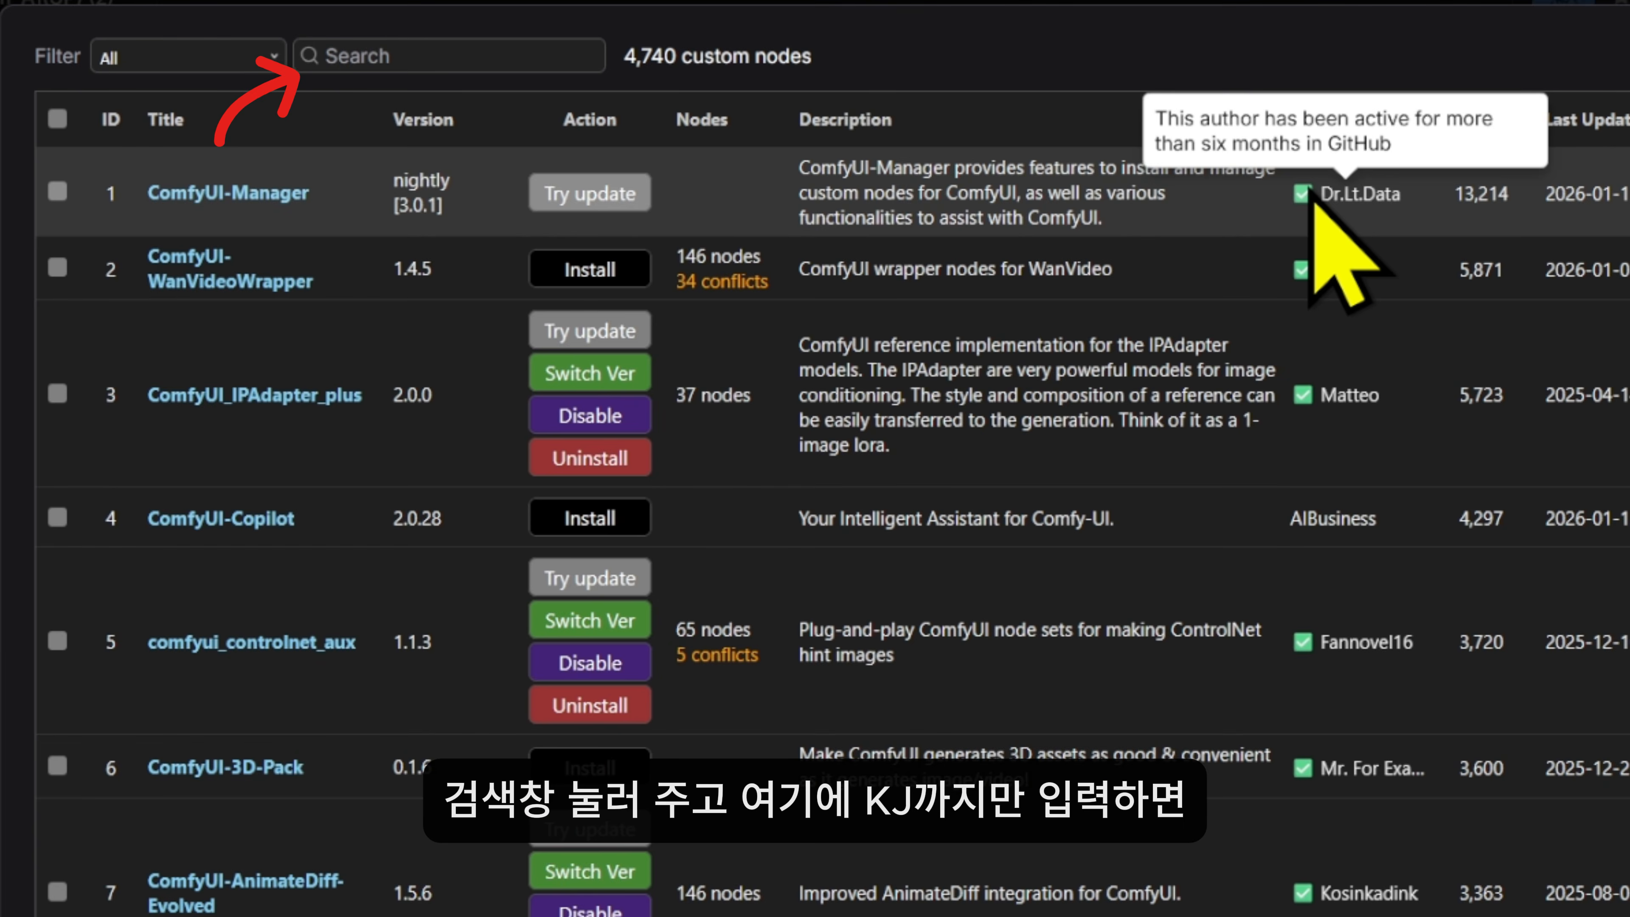
{"action": "type", "text": "kj"}
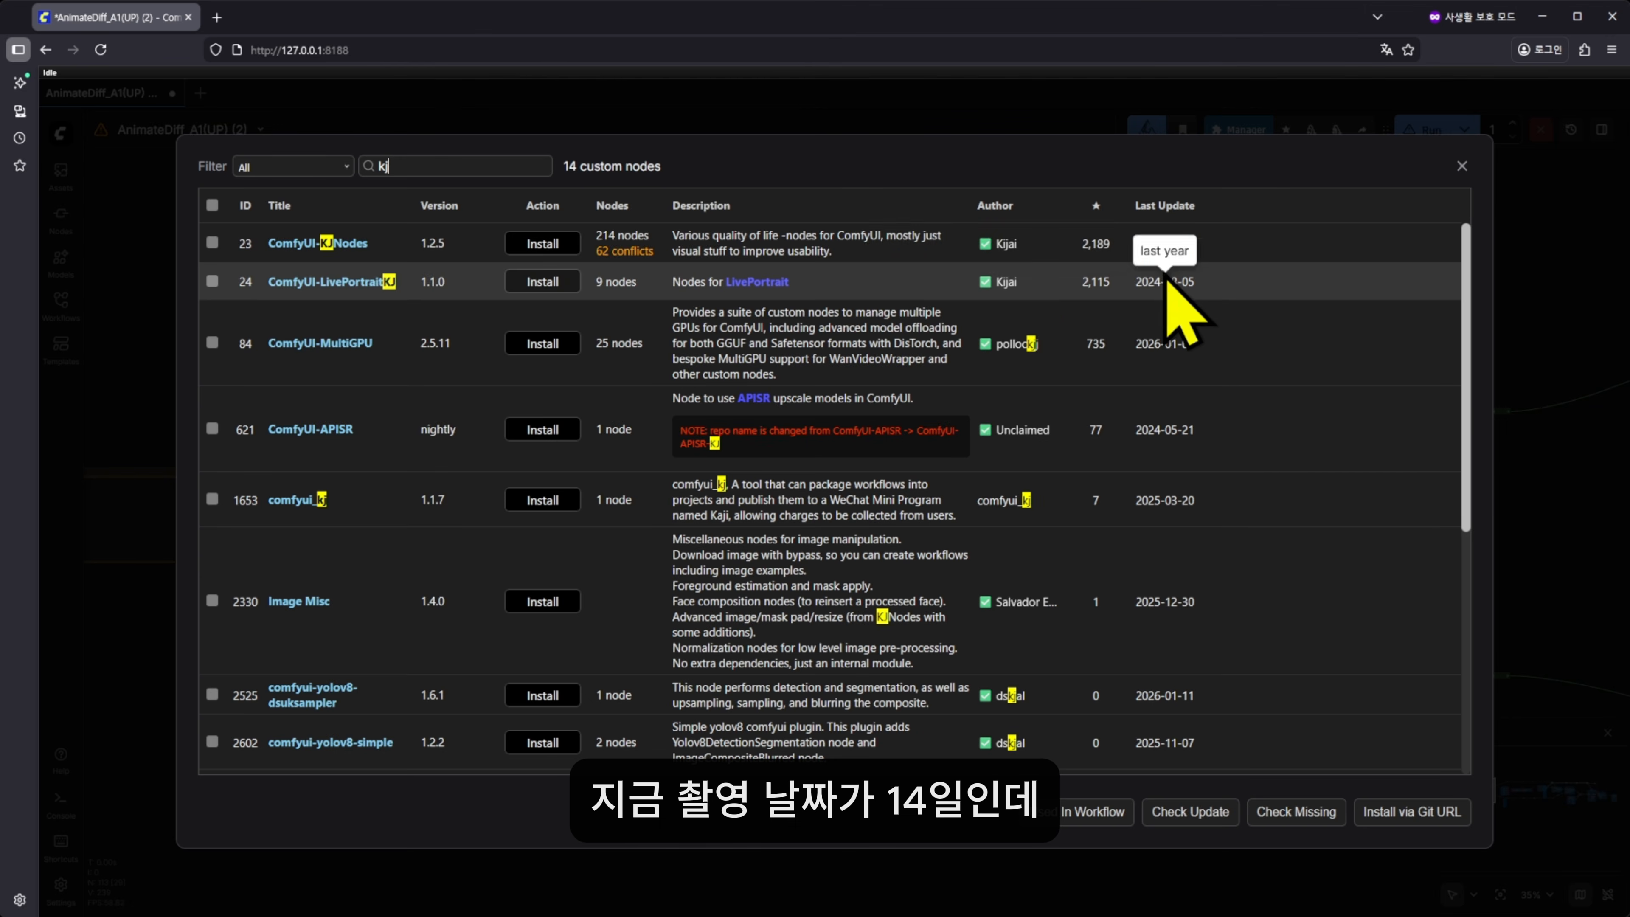
{"action": "mouse_move", "coordinate": [1180, 249]}
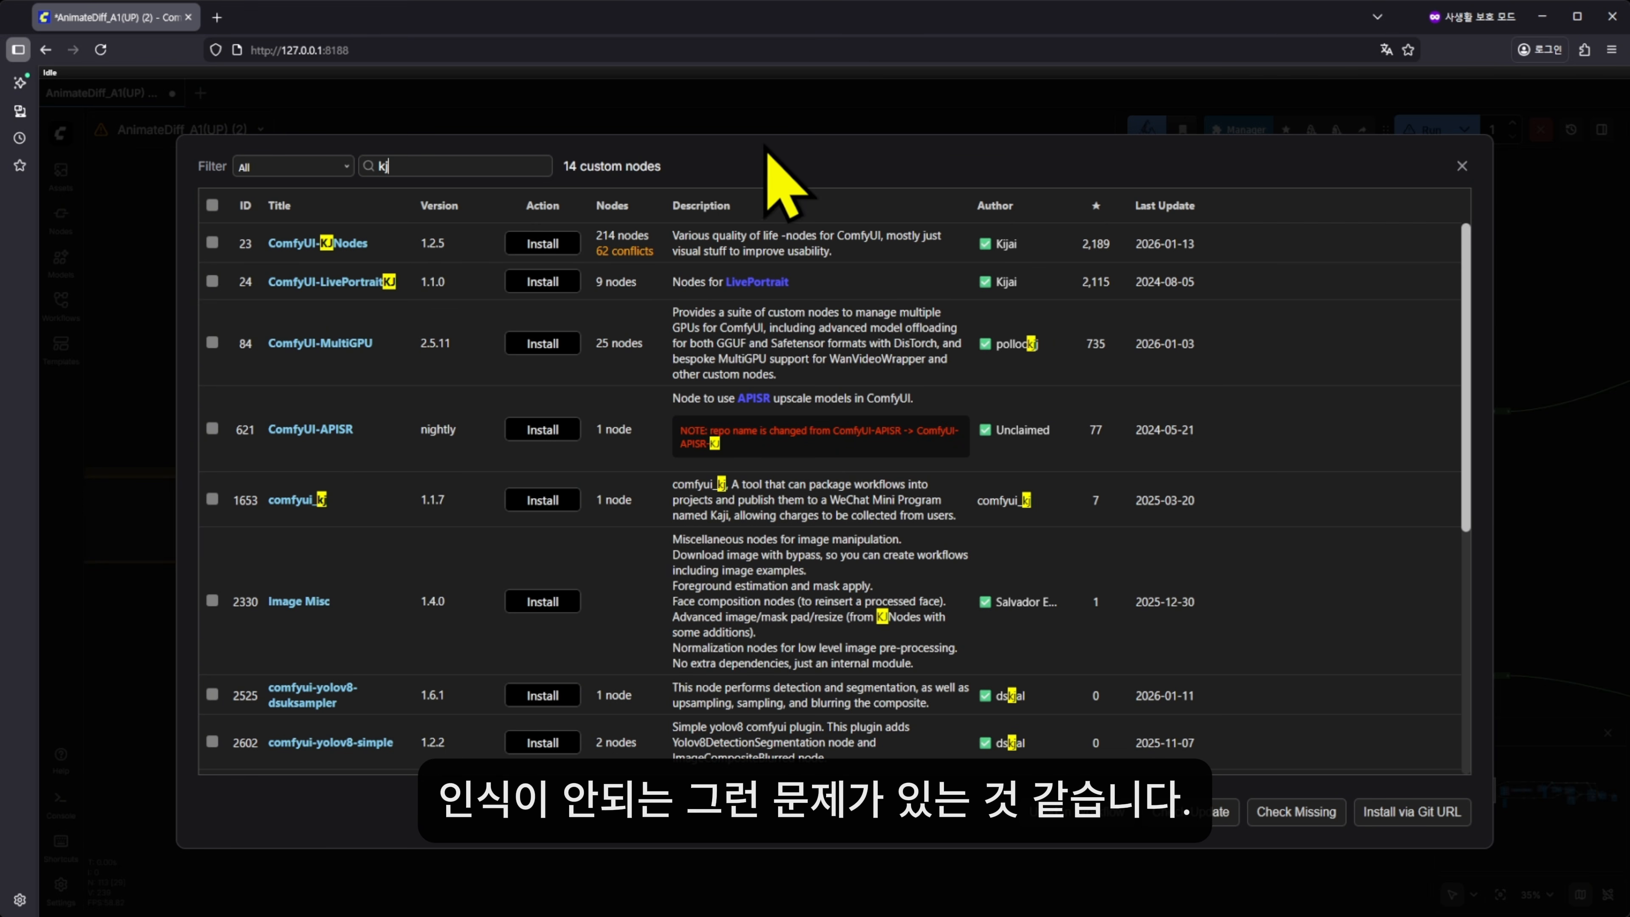
{"action": "left_click", "coordinate": [536, 244]}
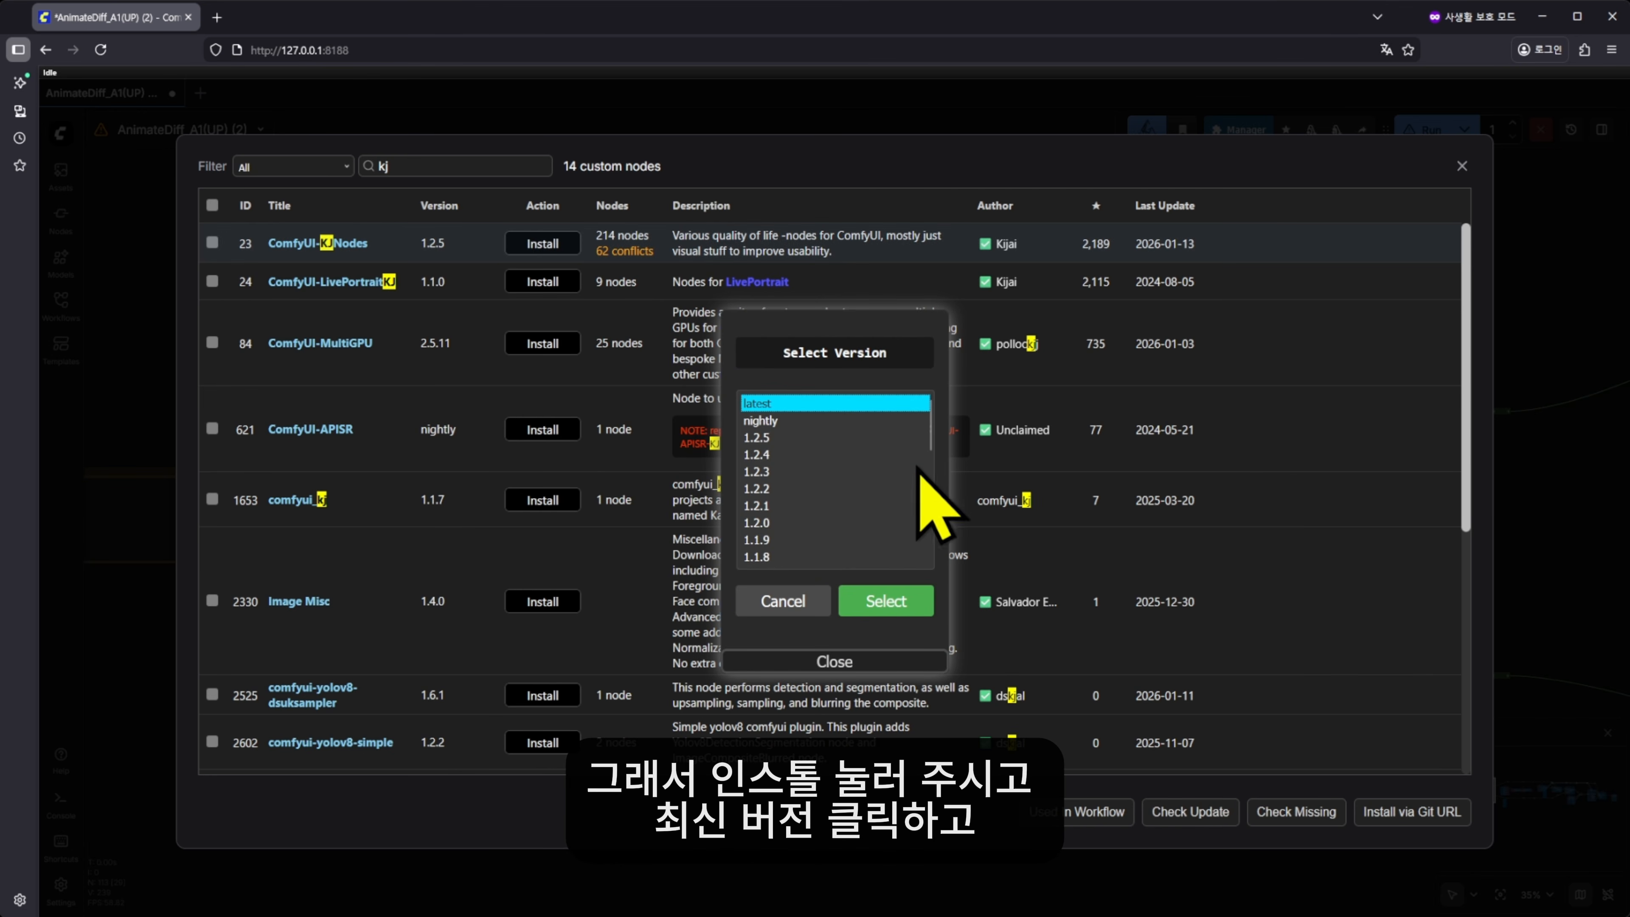
{"action": "left_click", "coordinate": [927, 601]}
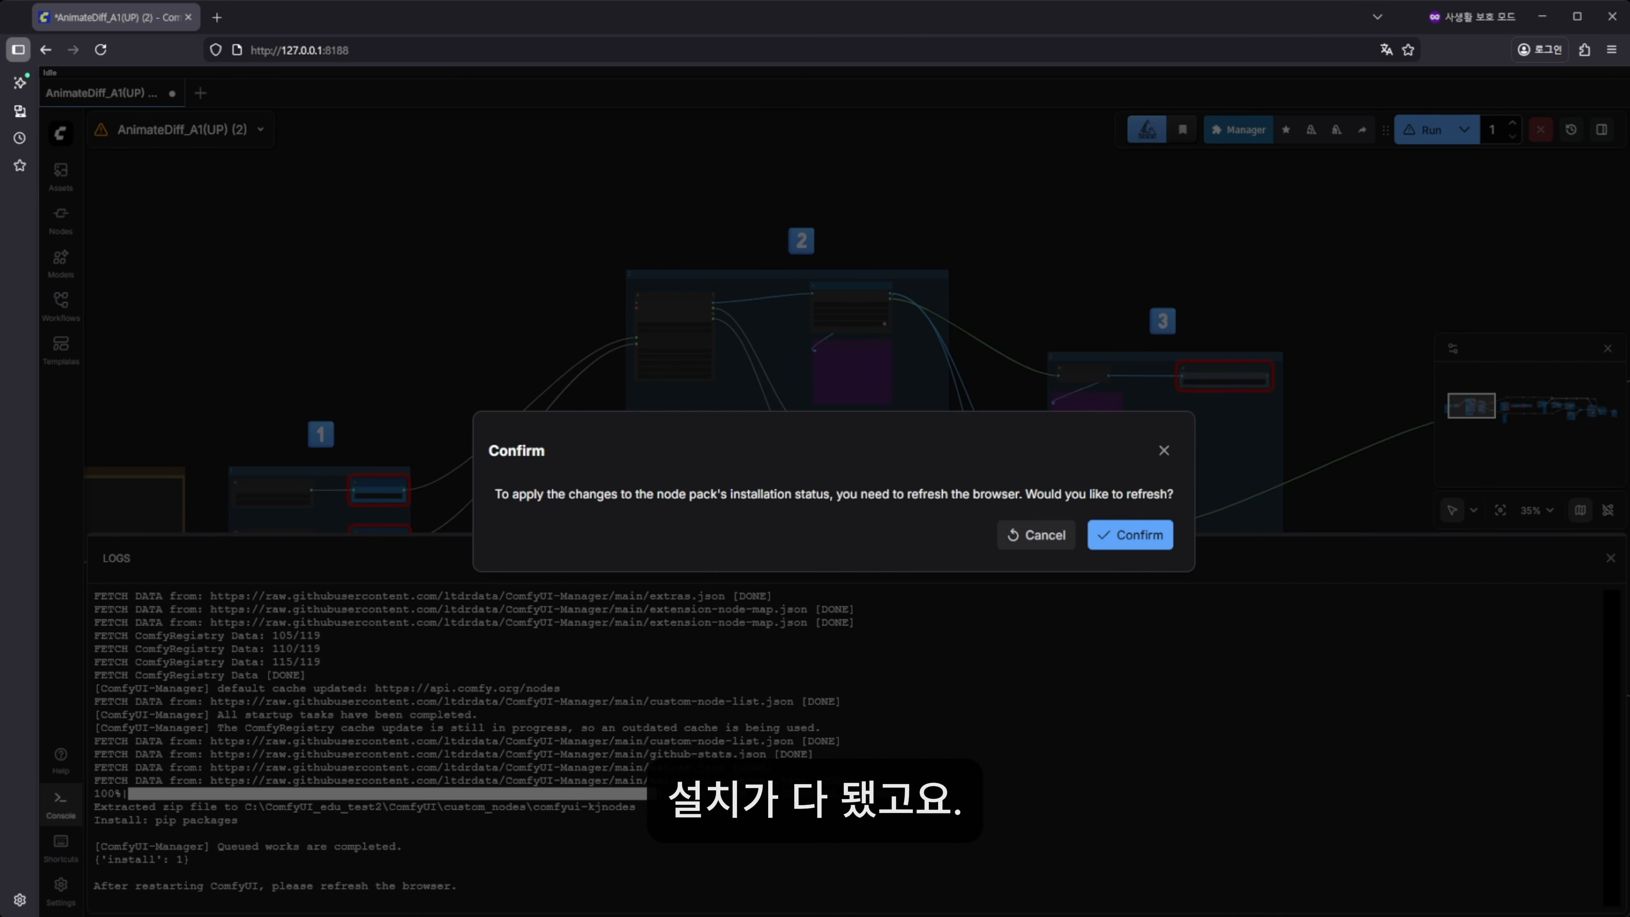
Refresh the browser to apply the KJNodes installation and look over the whole workflow for remaining missing nodes.
{"action": "left_click", "coordinate": [1148, 539]}
{"action": "left_click", "coordinate": [869, 522]}
{"action": "left_click_drag", "start_coordinate": [891, 655], "coordinate": [914, 681]}
{"action": "scroll", "coordinate": [405, 700], "scroll_direction": "down", "scroll_amount": 3}
{"action": "left_click_drag", "start_coordinate": [1273, 713], "coordinate": [1239, 715]}
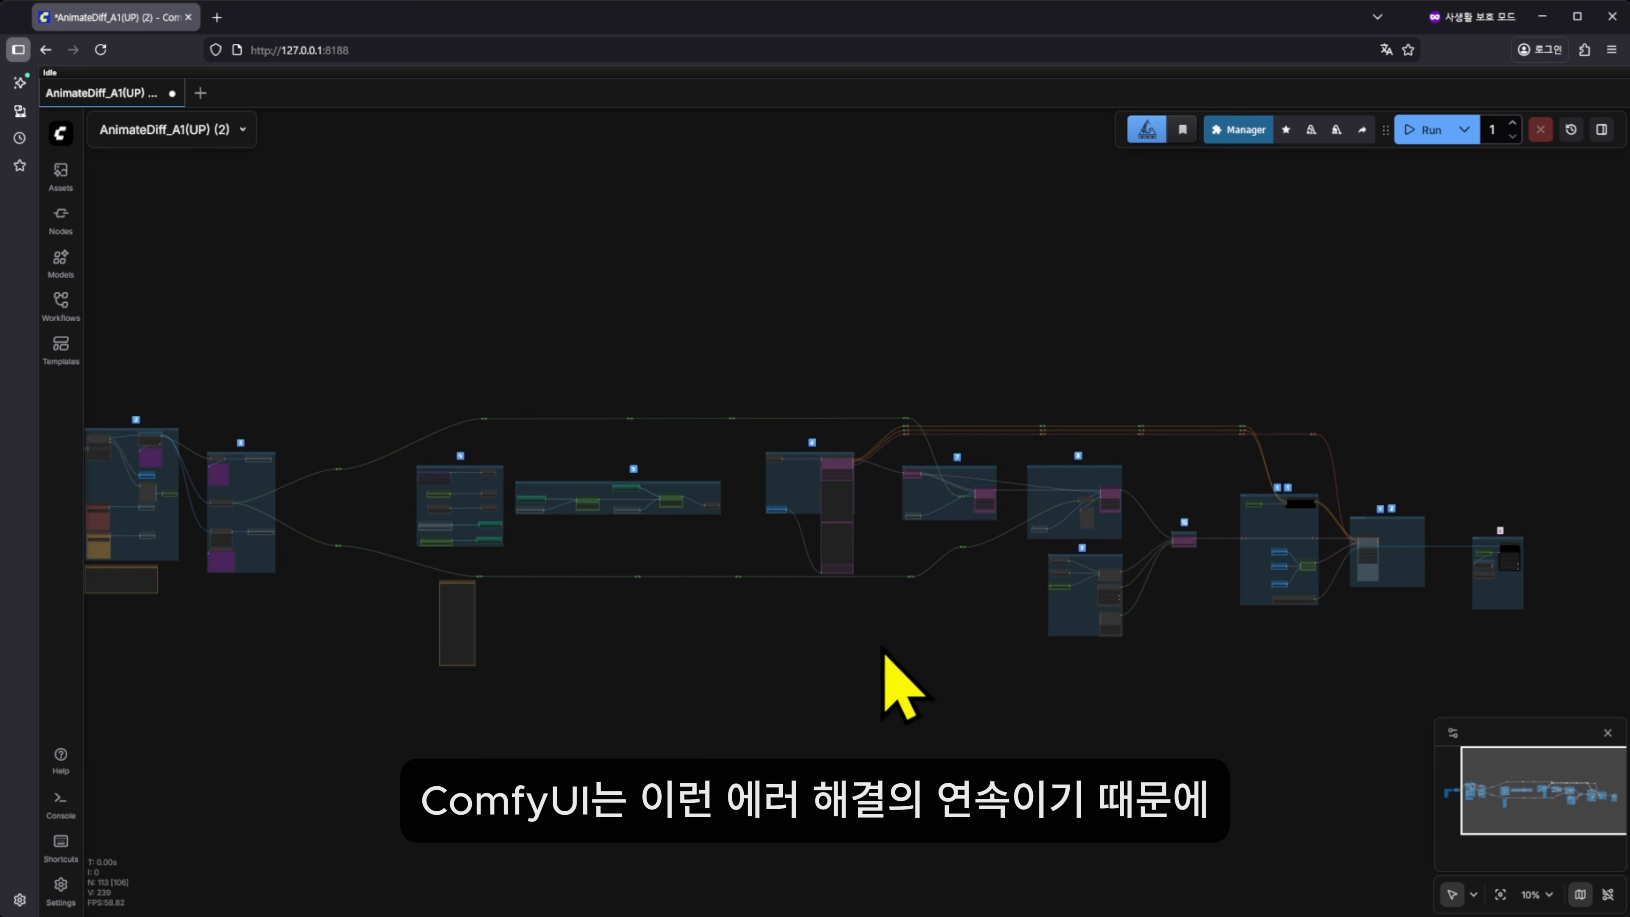
{"action": "left_click_drag", "start_coordinate": [862, 674], "coordinate": [834, 555]}
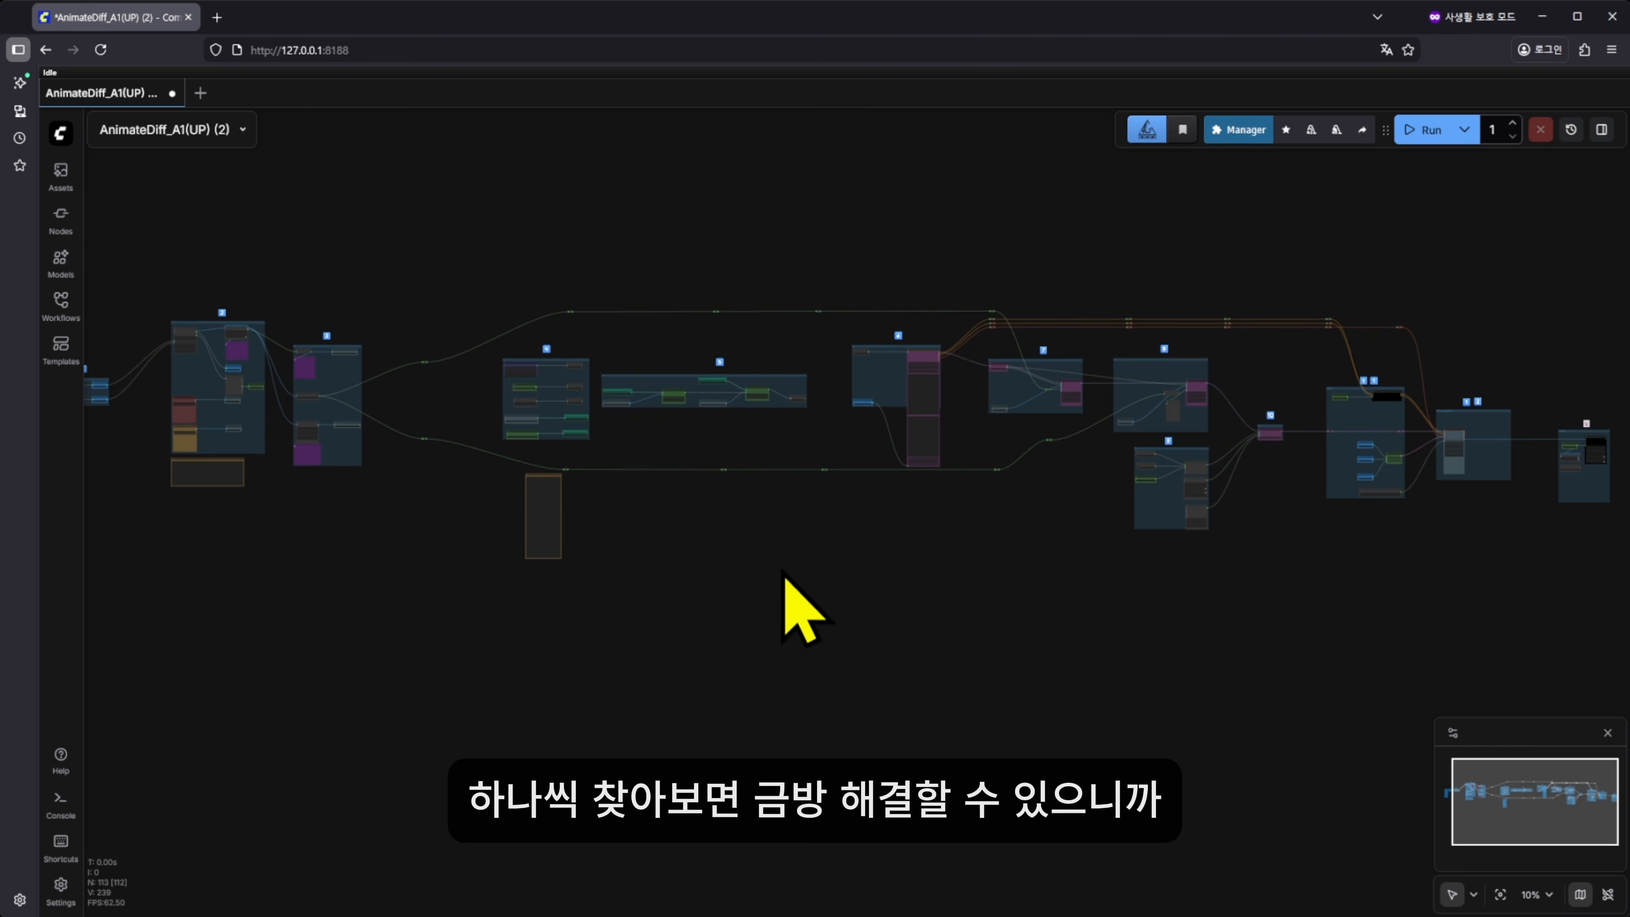
{"action": "left_click_drag", "start_coordinate": [760, 648], "coordinate": [939, 666]}
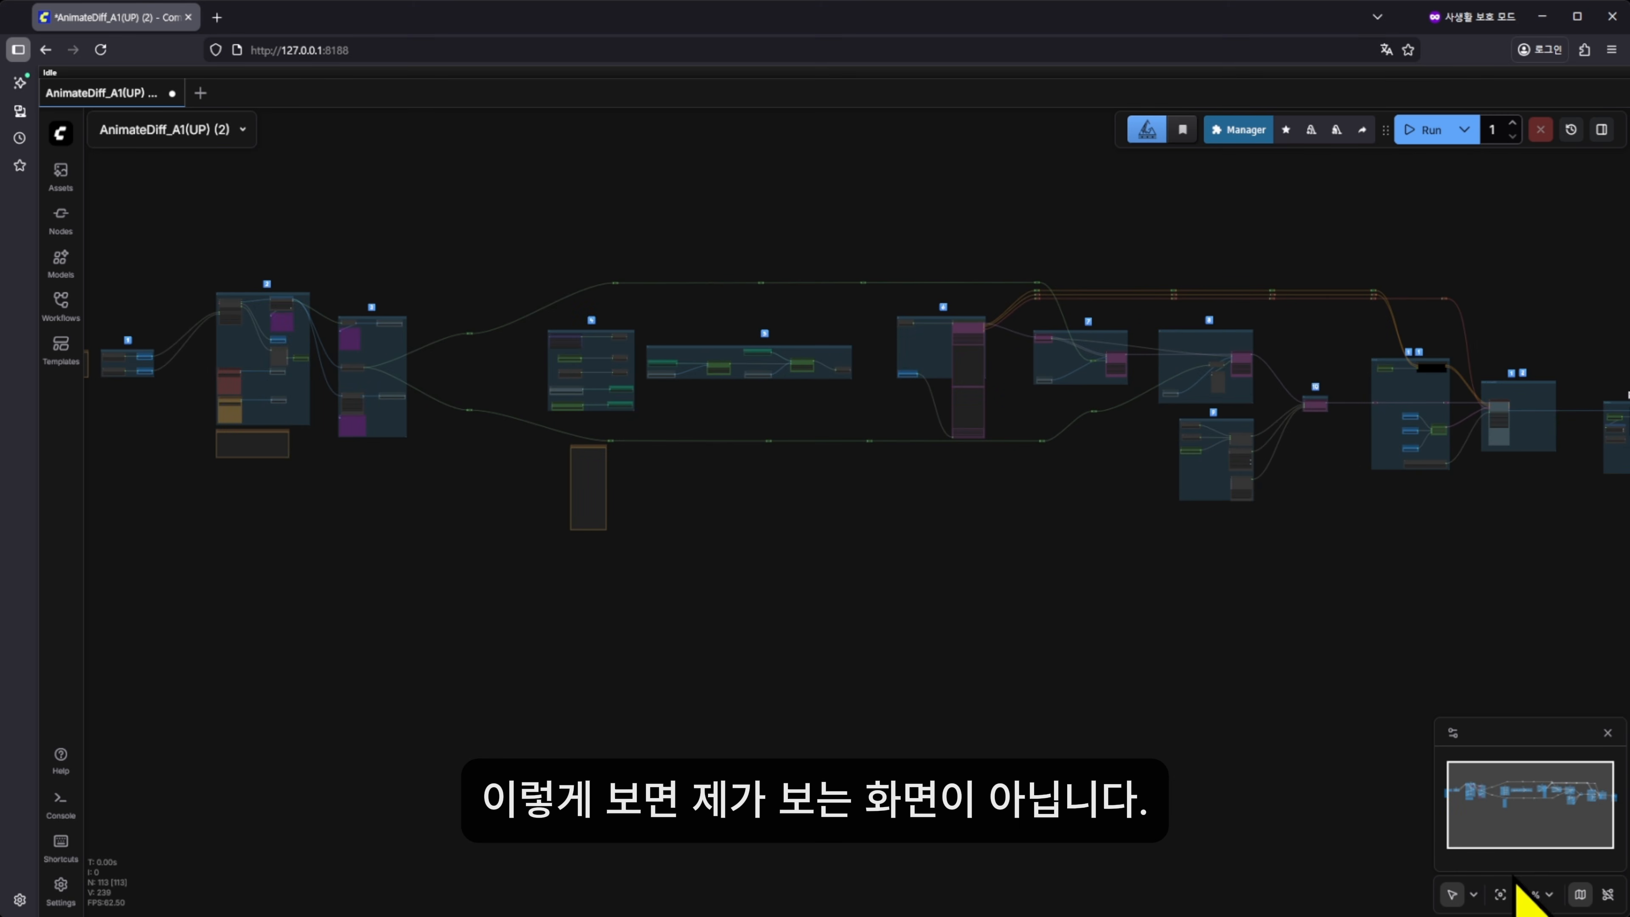
Fit the whole workflow in view and open the application settings at the language option.
{"action": "left_click", "coordinate": [1500, 894]}
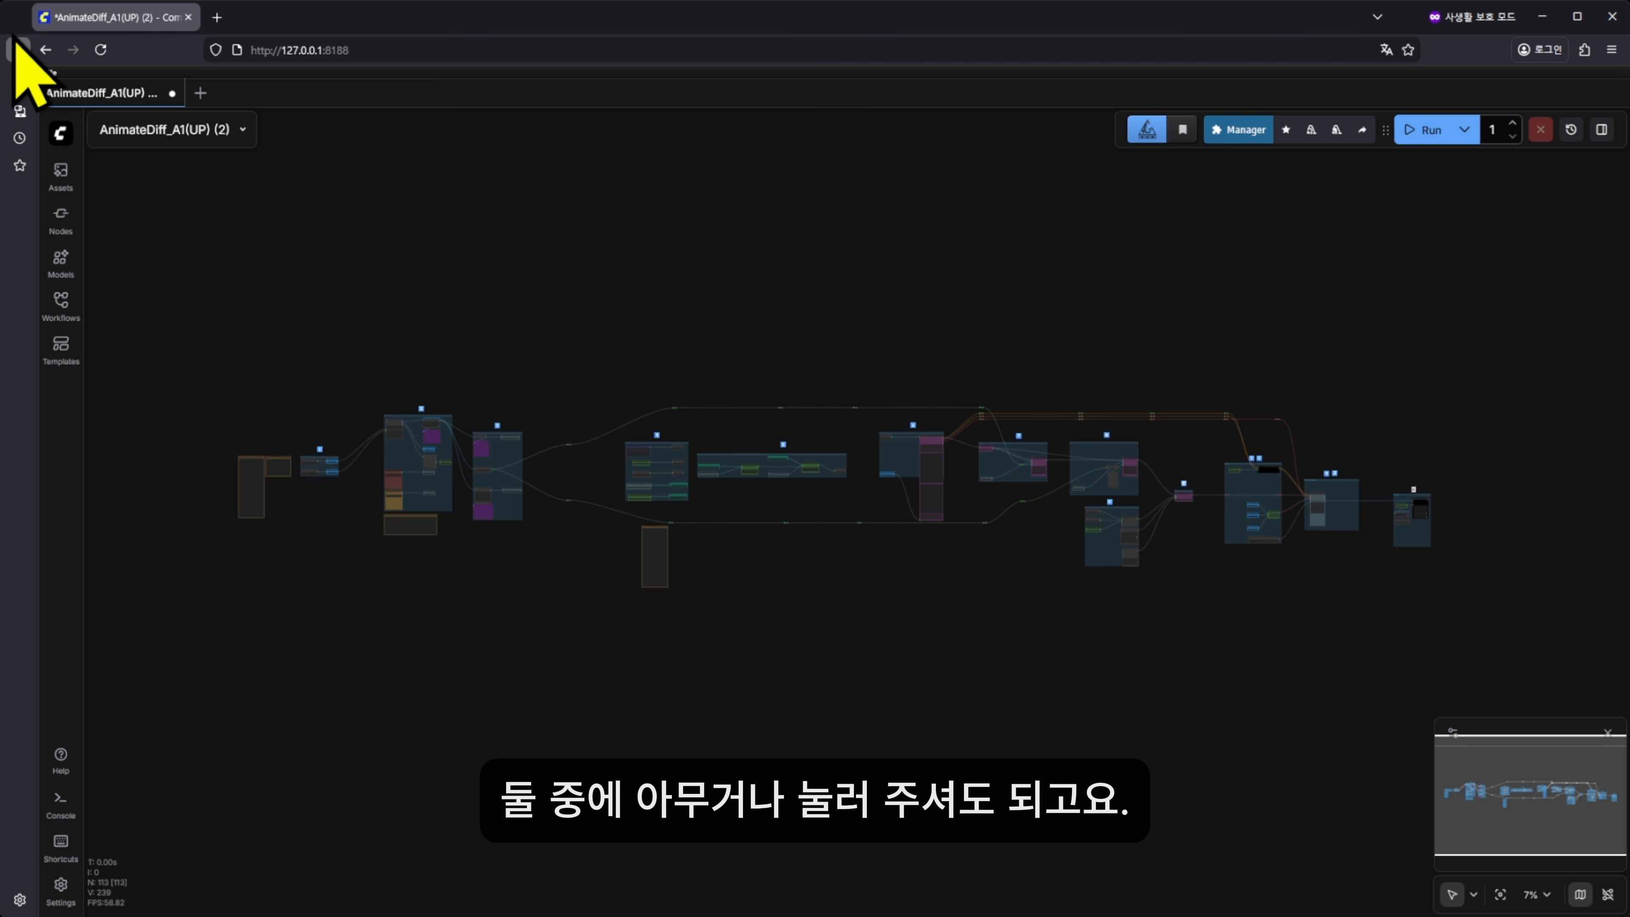
{"action": "left_click", "coordinate": [61, 133]}
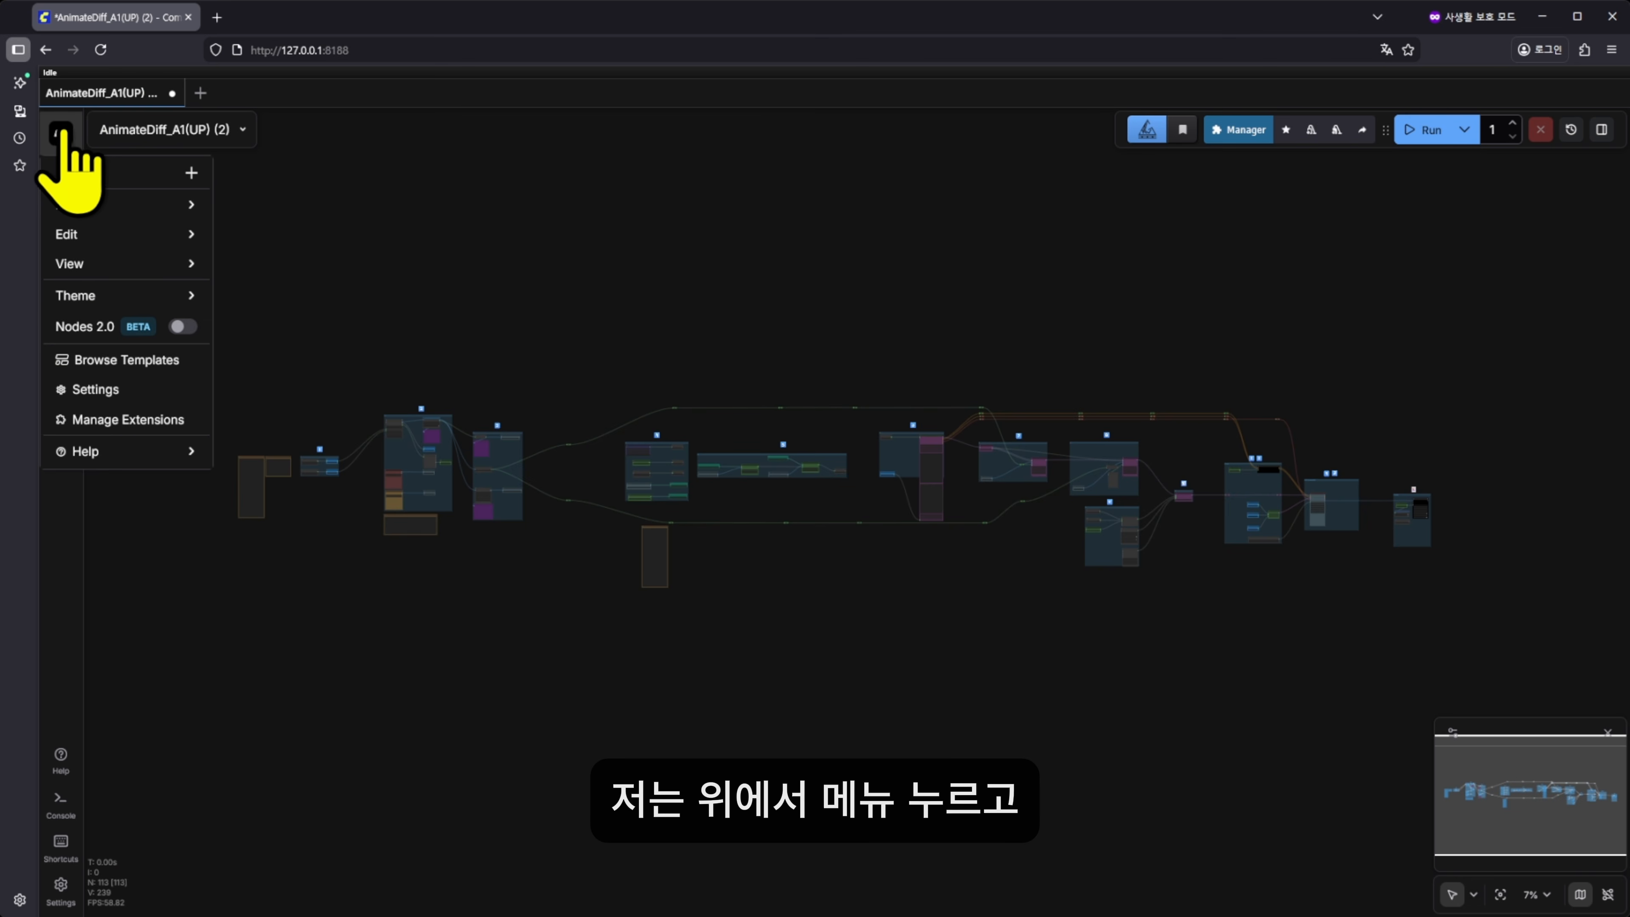
{"action": "left_click", "coordinate": [118, 389]}
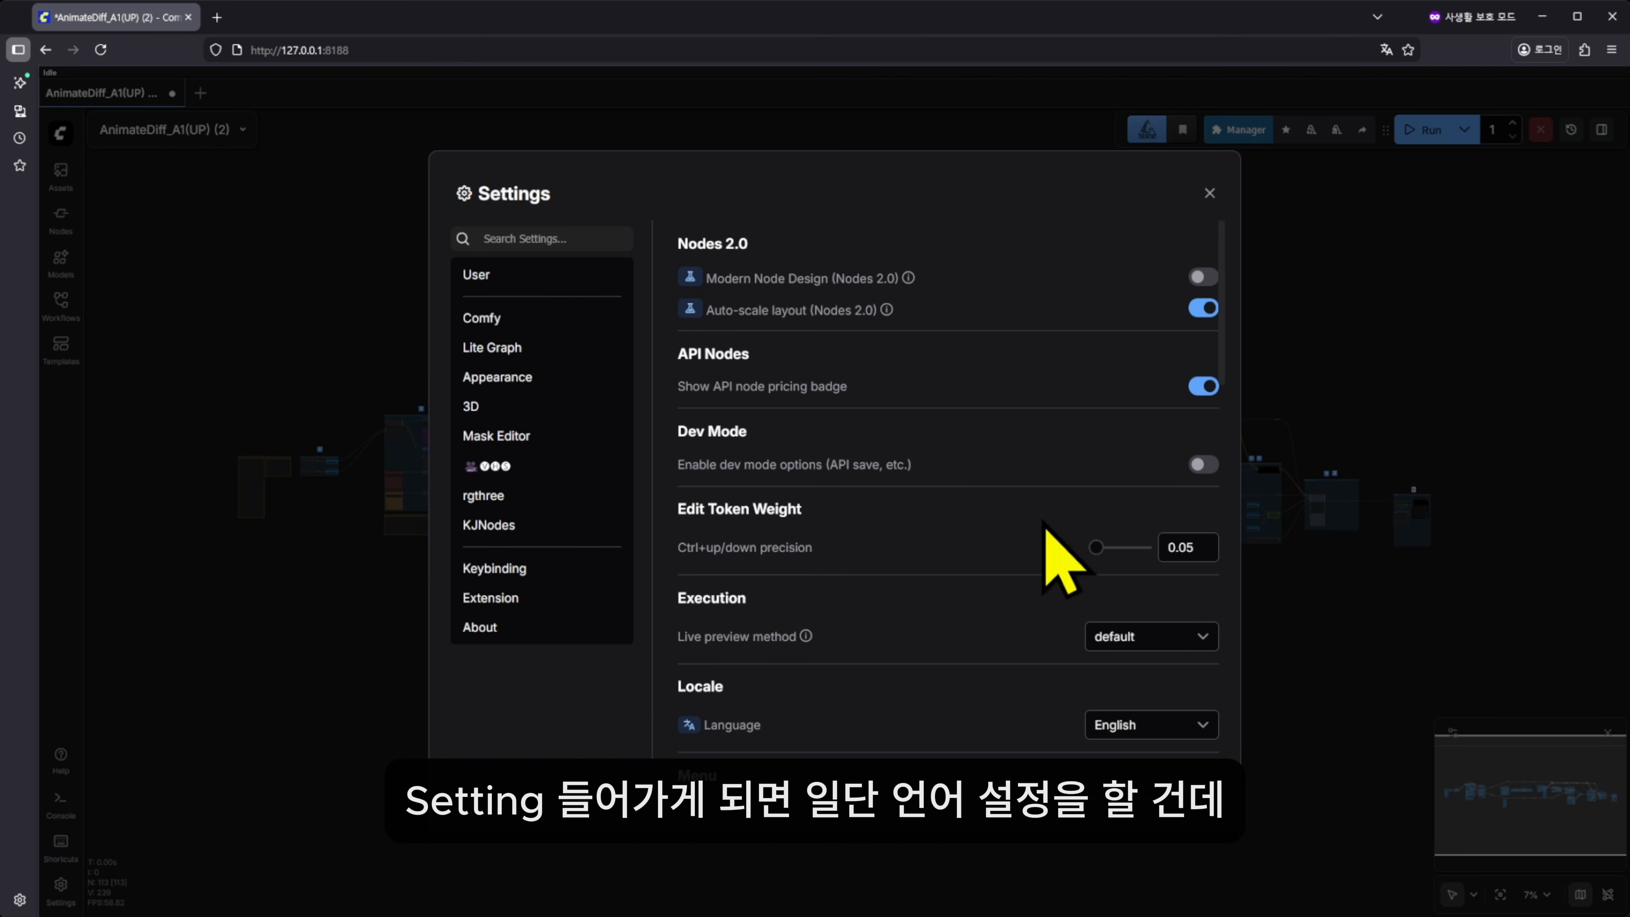
{"action": "scroll", "coordinate": [931, 564], "scroll_direction": "down", "scroll_amount": 3}
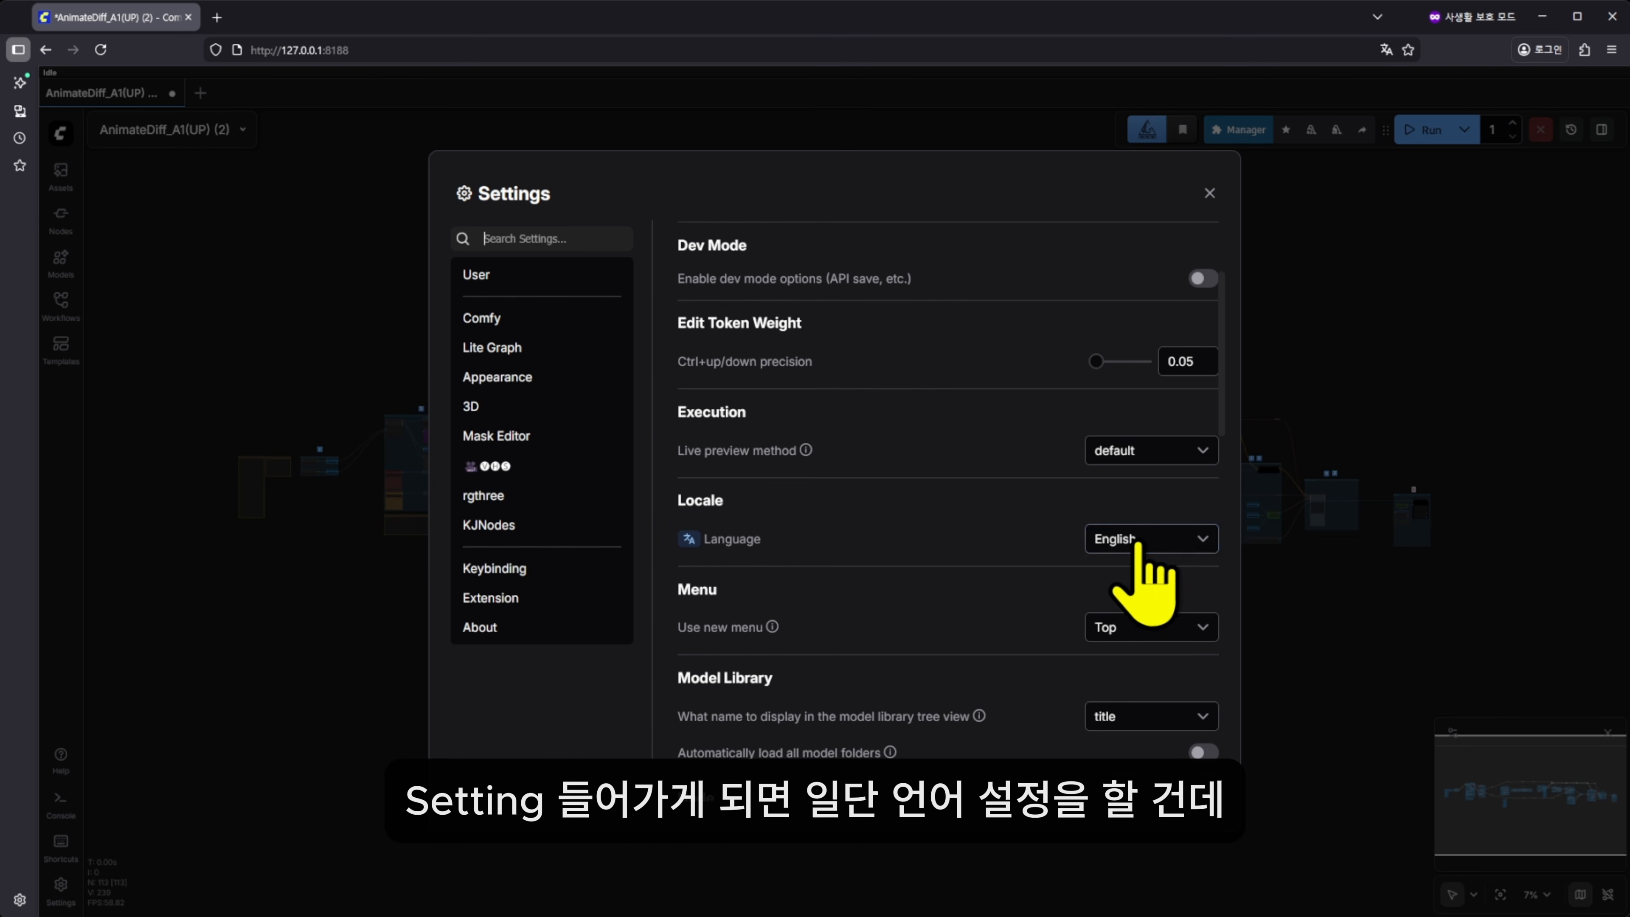
Switch the interface language to Korean and set it back to English.
{"action": "left_click", "coordinate": [1145, 543]}
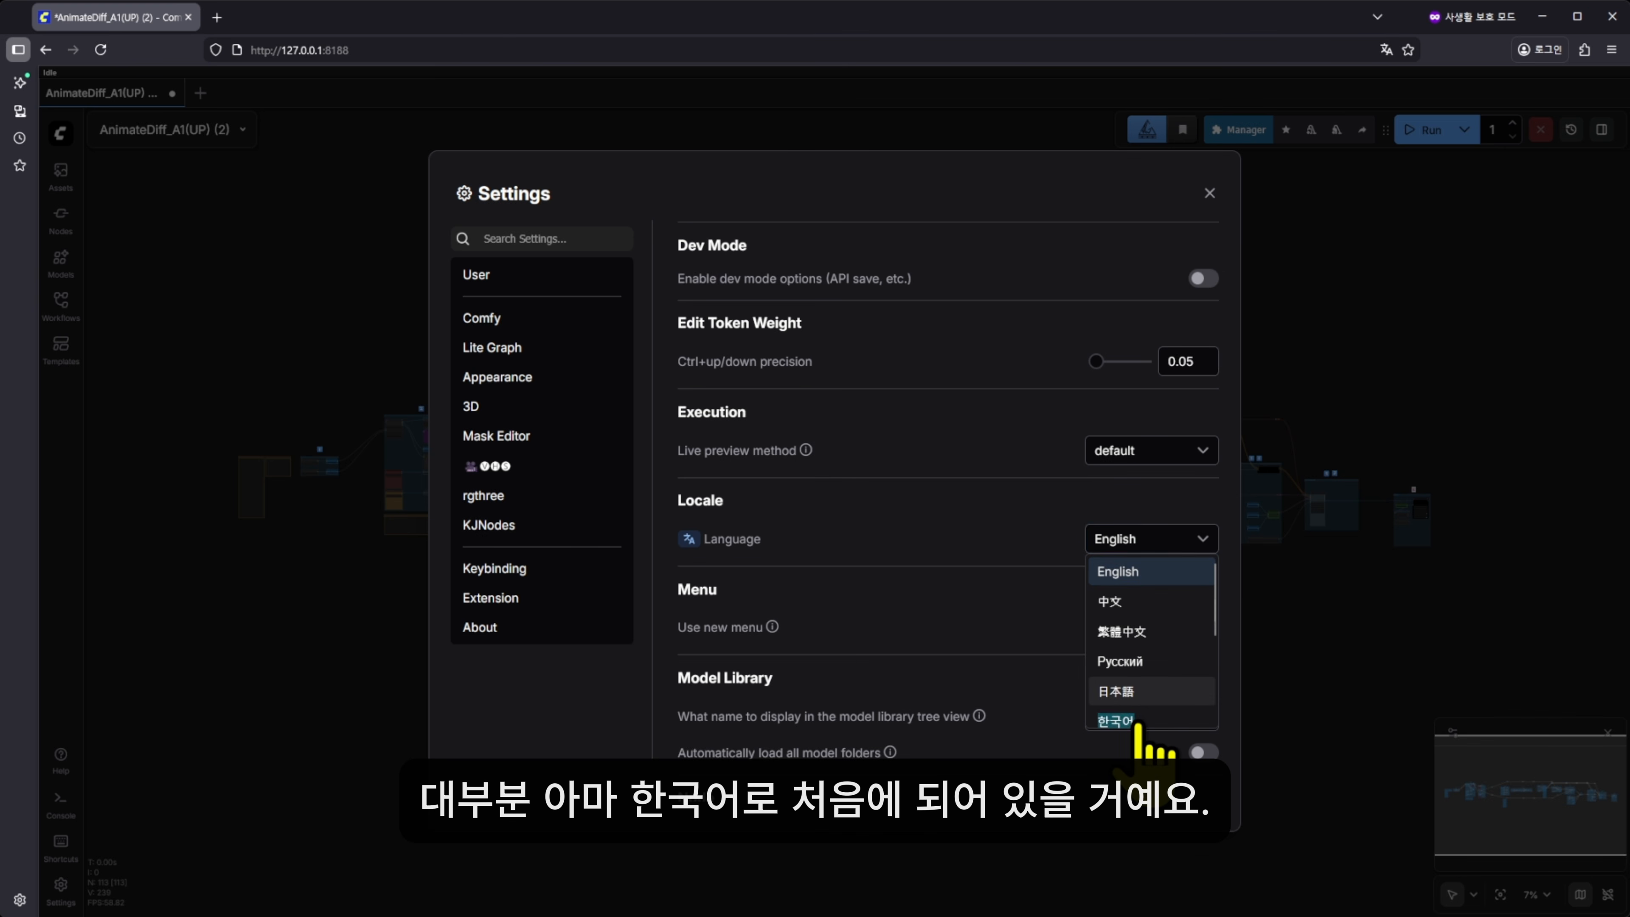
{"action": "left_click", "coordinate": [1134, 712]}
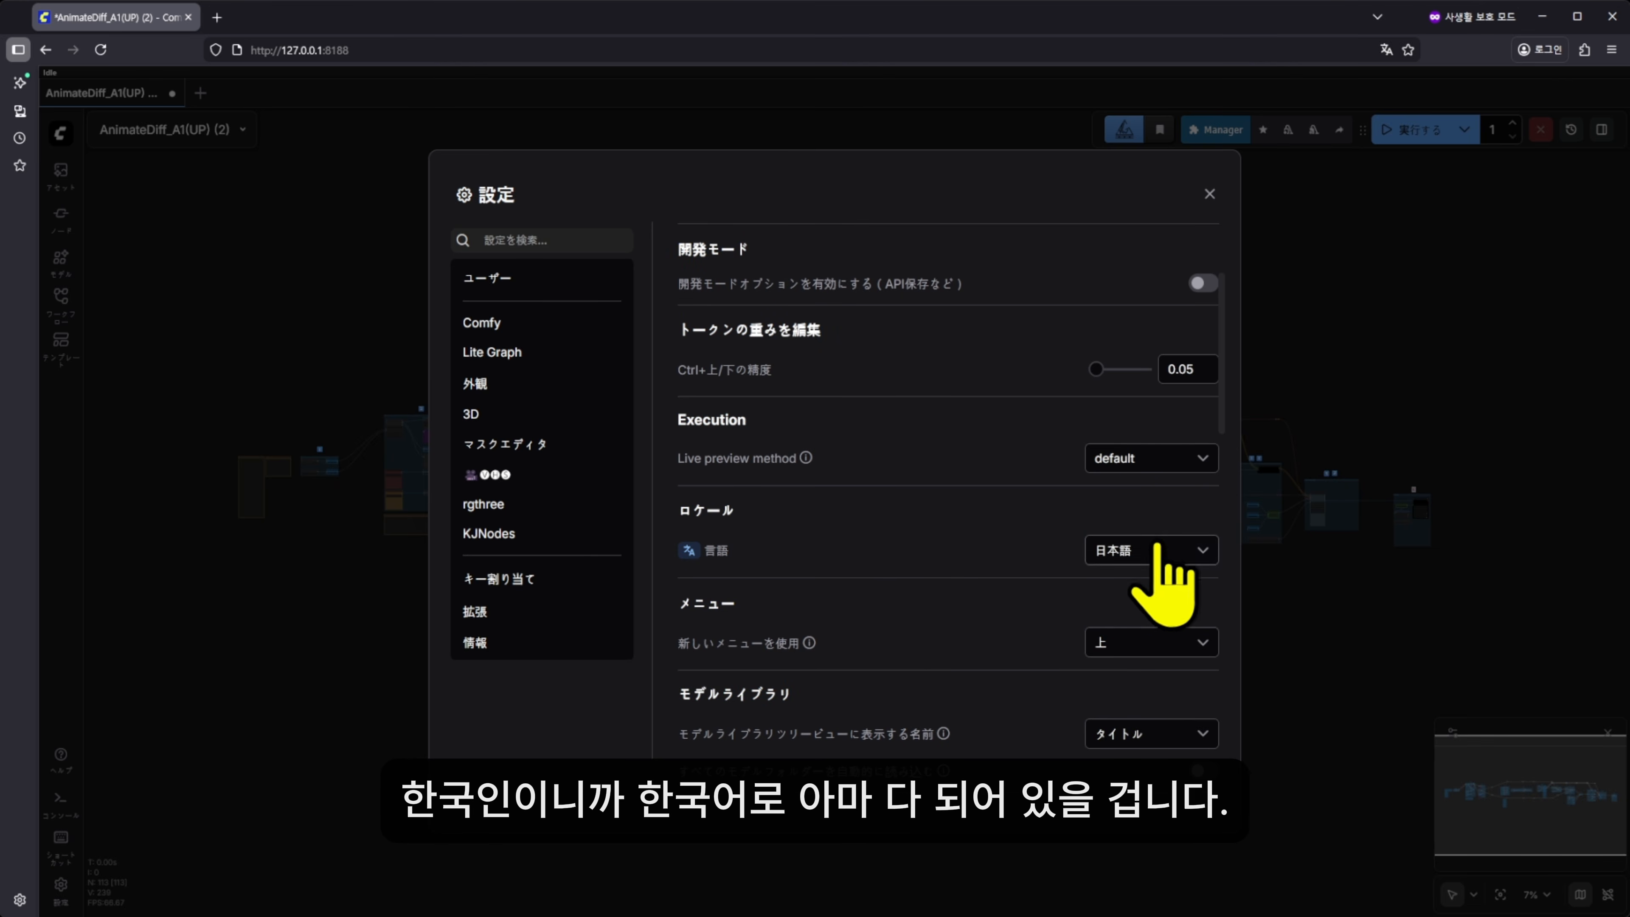
{"action": "left_click", "coordinate": [1136, 551]}
{"action": "left_click", "coordinate": [1131, 731]}
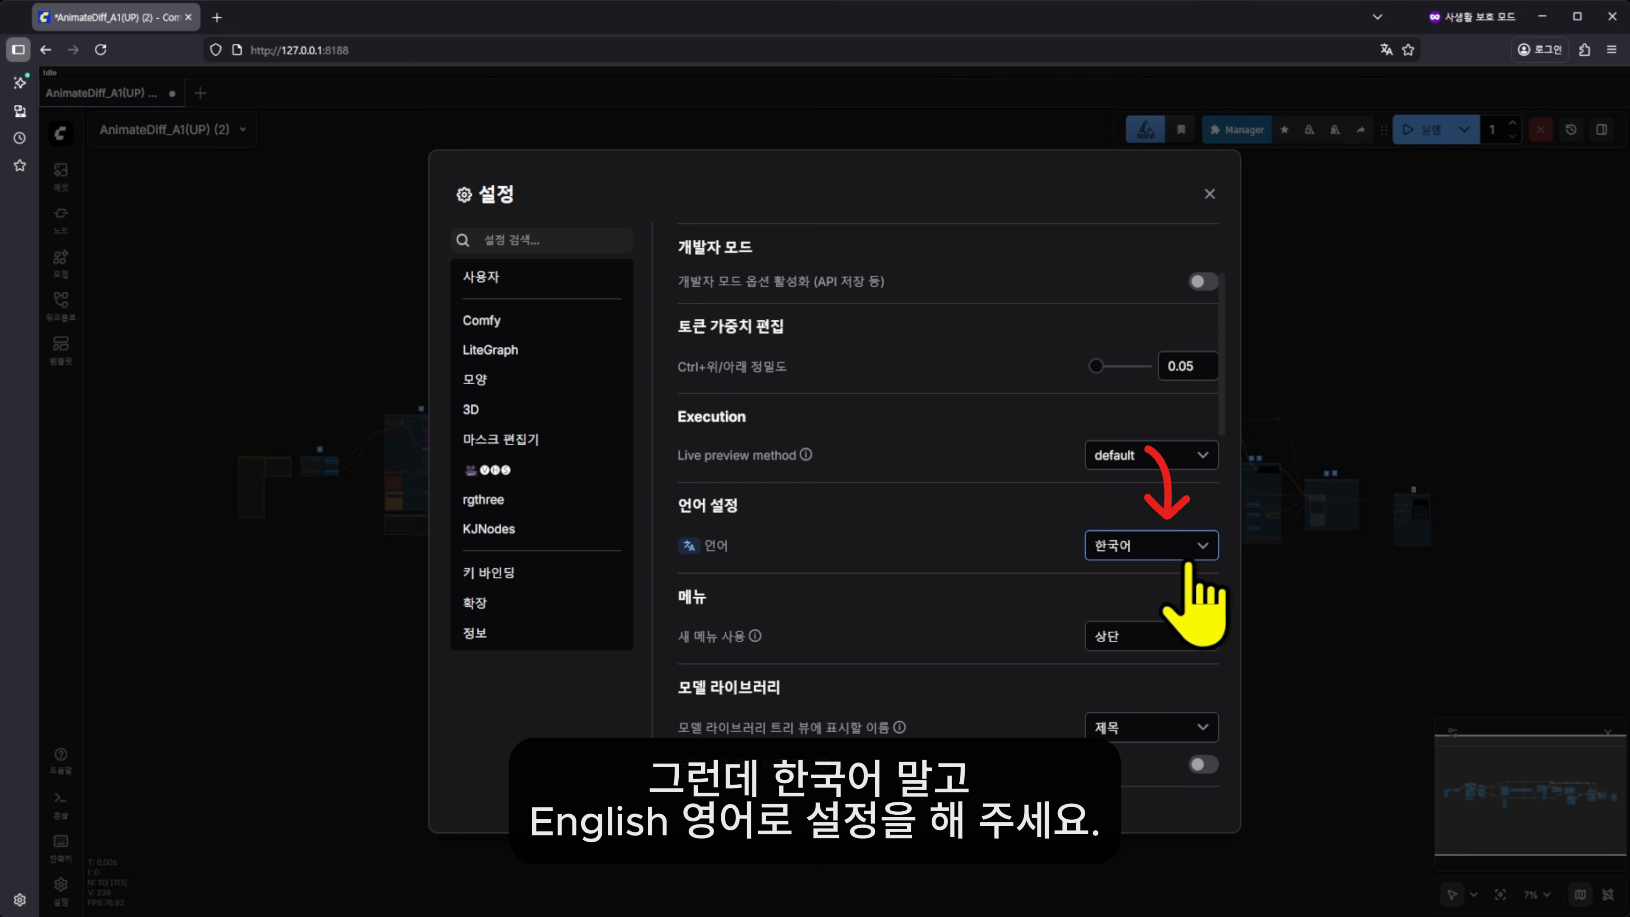
{"action": "left_click", "coordinate": [1161, 546]}
{"action": "left_click", "coordinate": [1155, 575]}
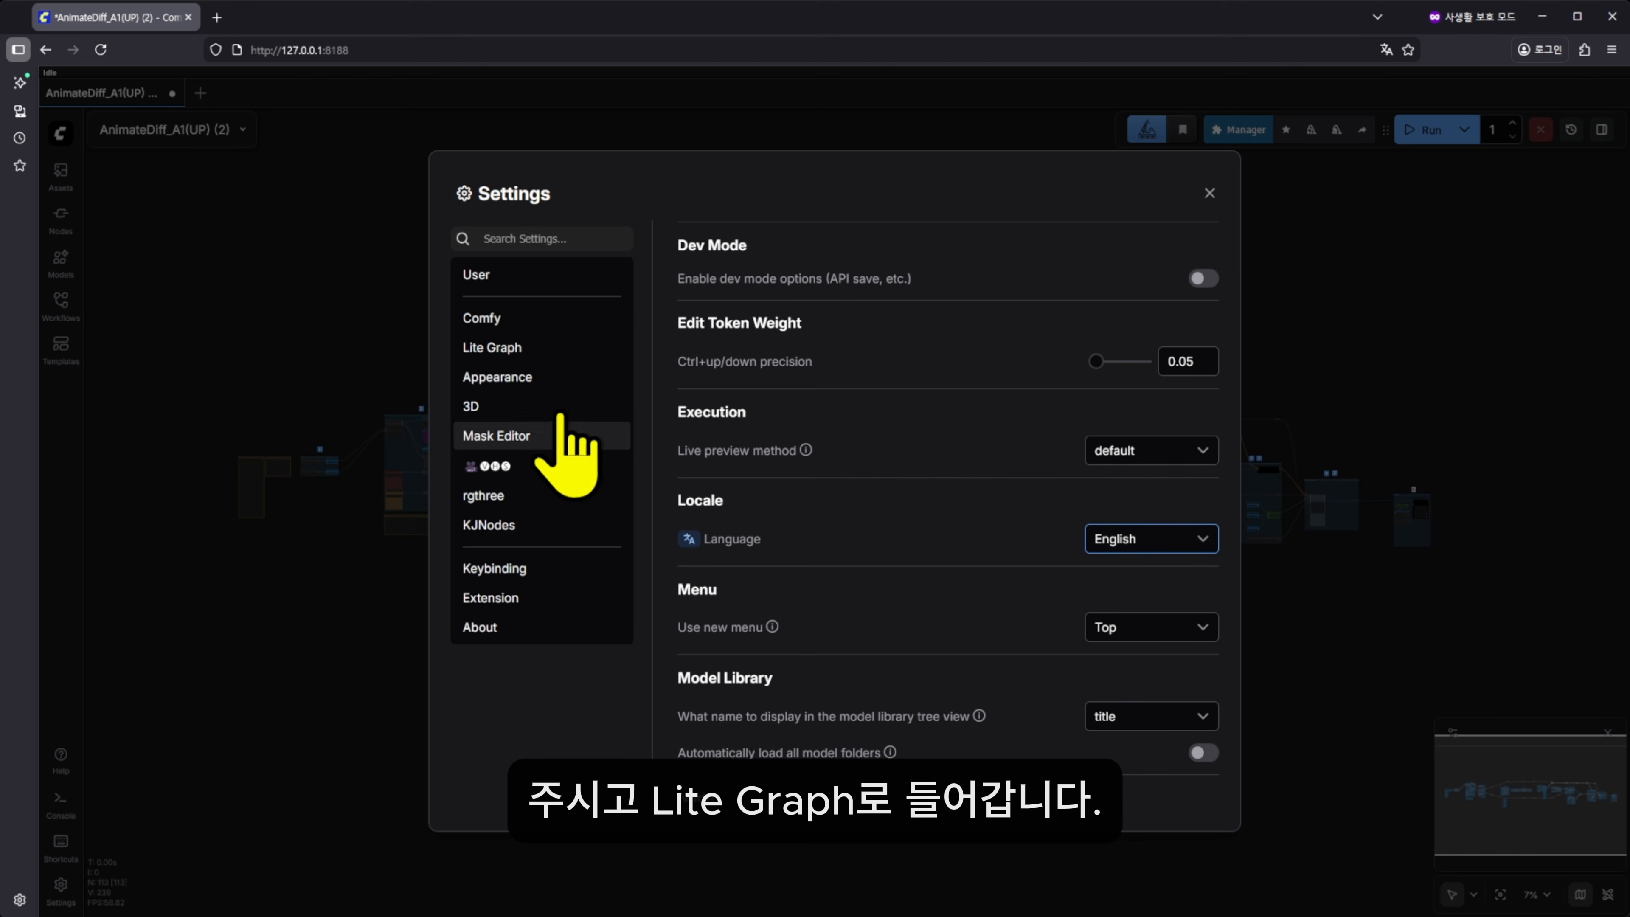
Set the Link Render Mode in the Lite Graph settings to Straight and close the settings.
{"action": "left_click", "coordinate": [501, 357]}
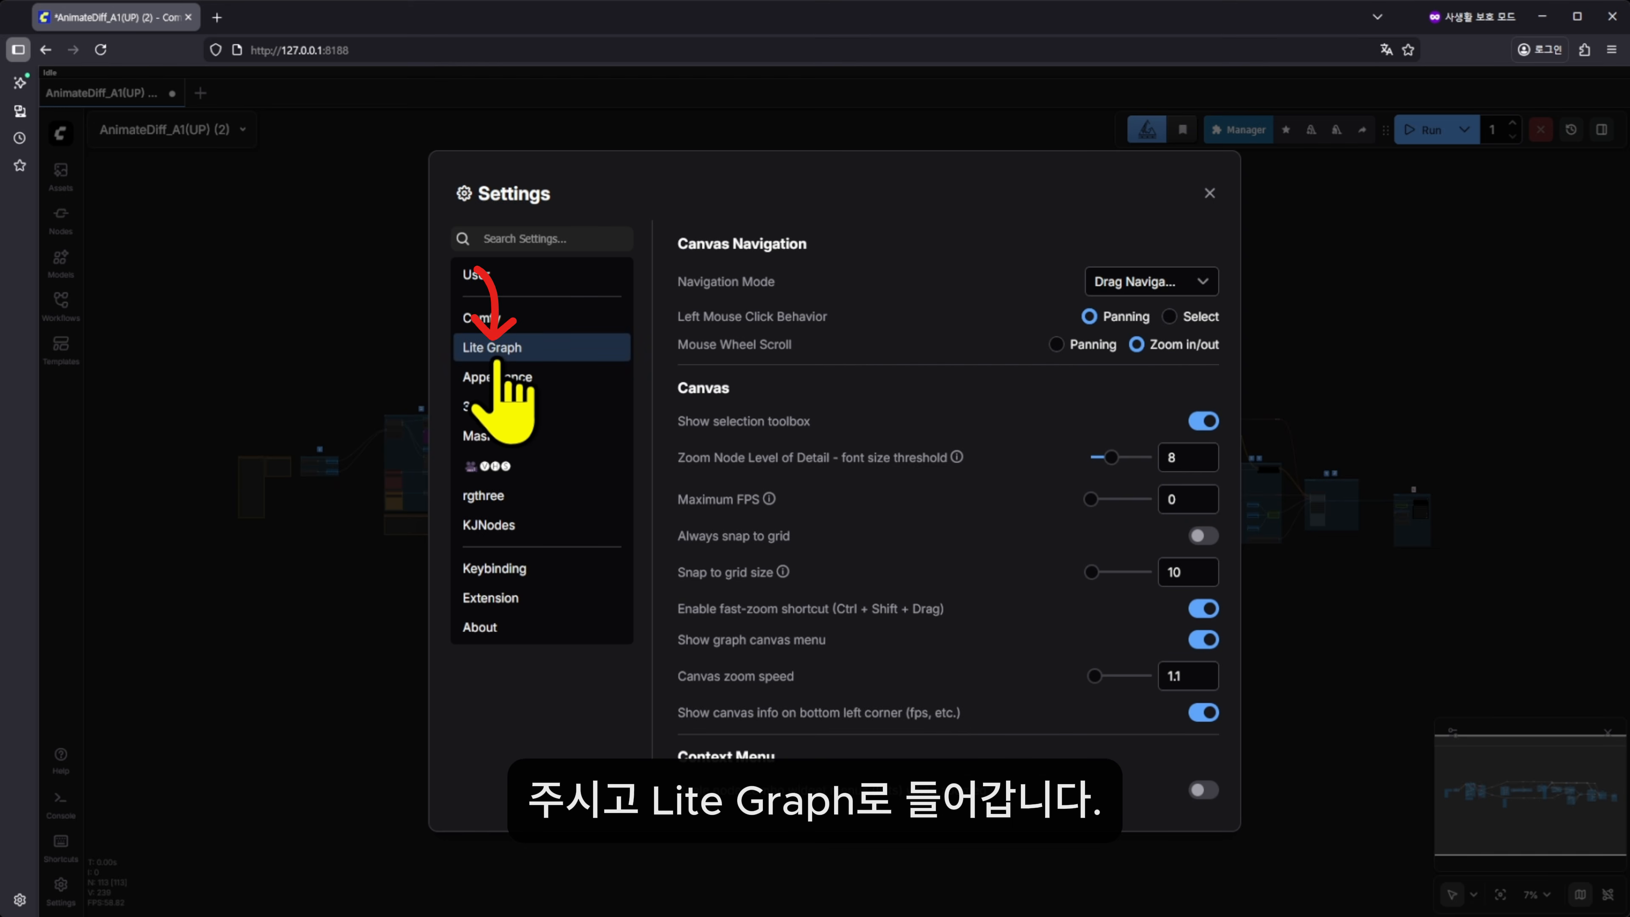
{"action": "scroll", "coordinate": [872, 364], "scroll_direction": "down", "scroll_amount": 5}
{"action": "scroll", "coordinate": [770, 363], "scroll_direction": "up", "scroll_amount": 3}
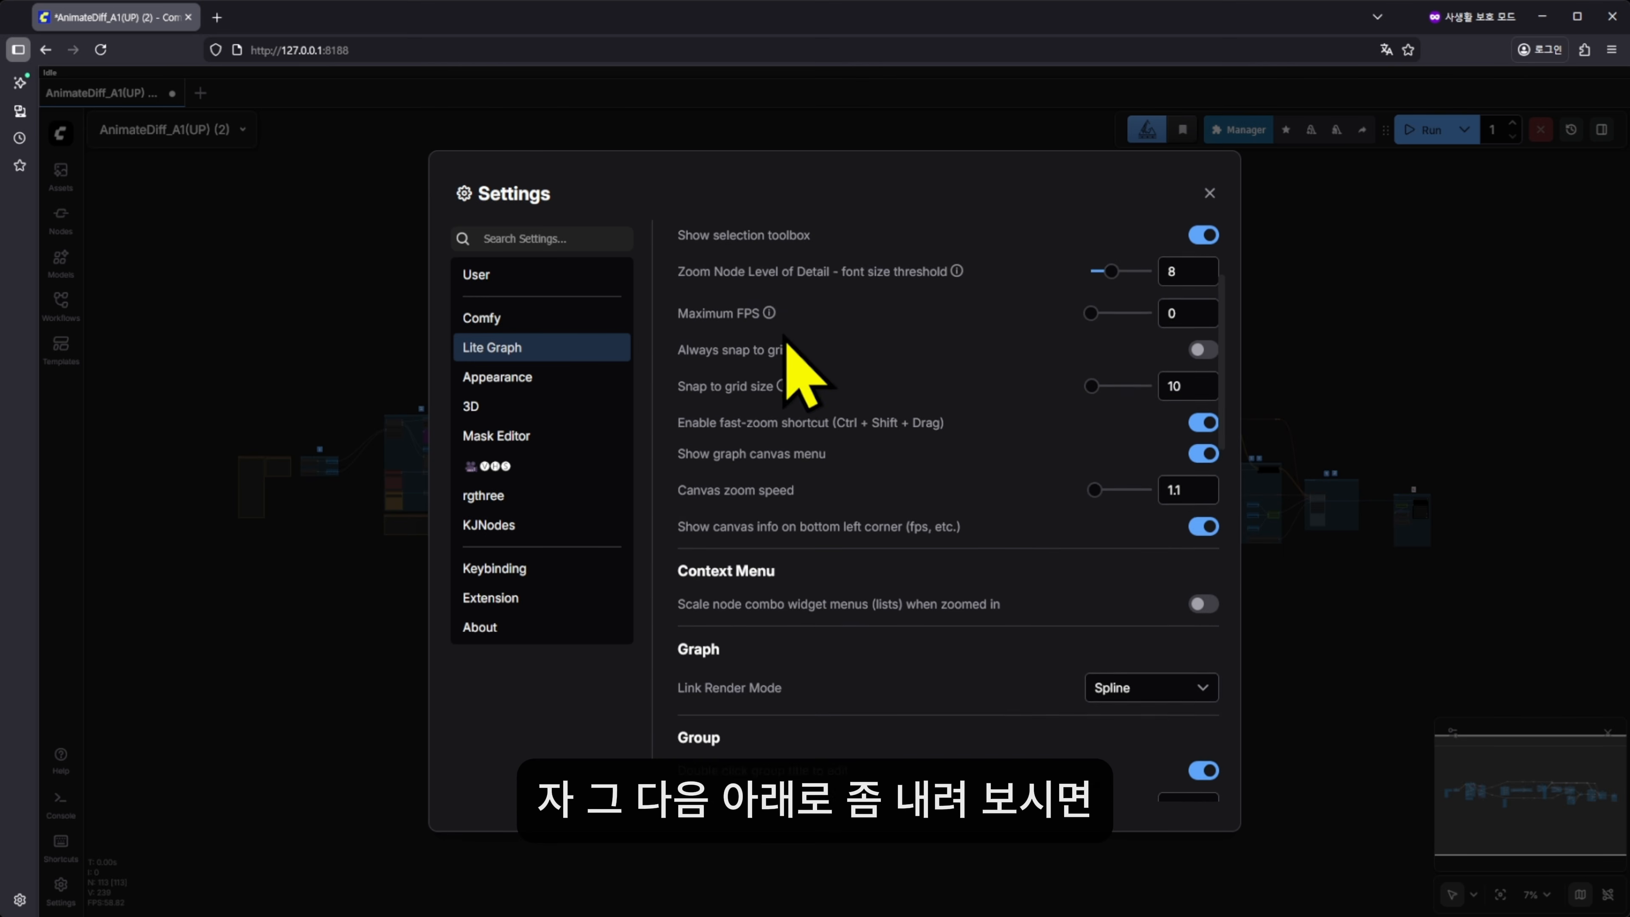
{"action": "scroll", "coordinate": [790, 347], "scroll_direction": "down", "scroll_amount": 1}
{"action": "scroll", "coordinate": [792, 350], "scroll_direction": "down", "scroll_amount": 1}
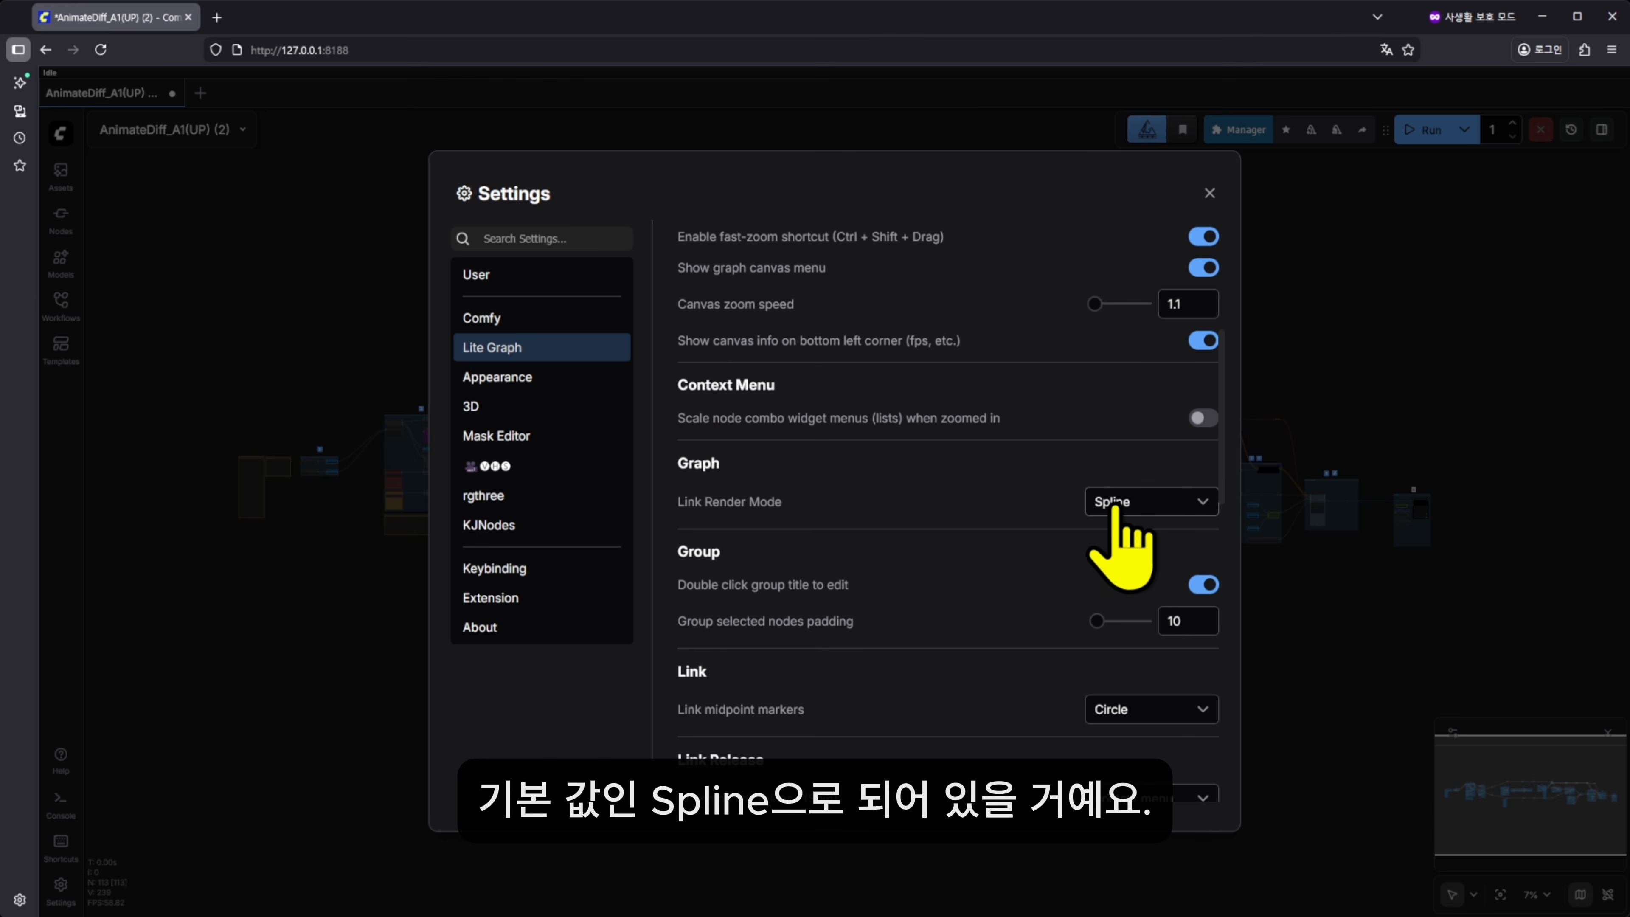
{"action": "left_click", "coordinate": [1172, 501]}
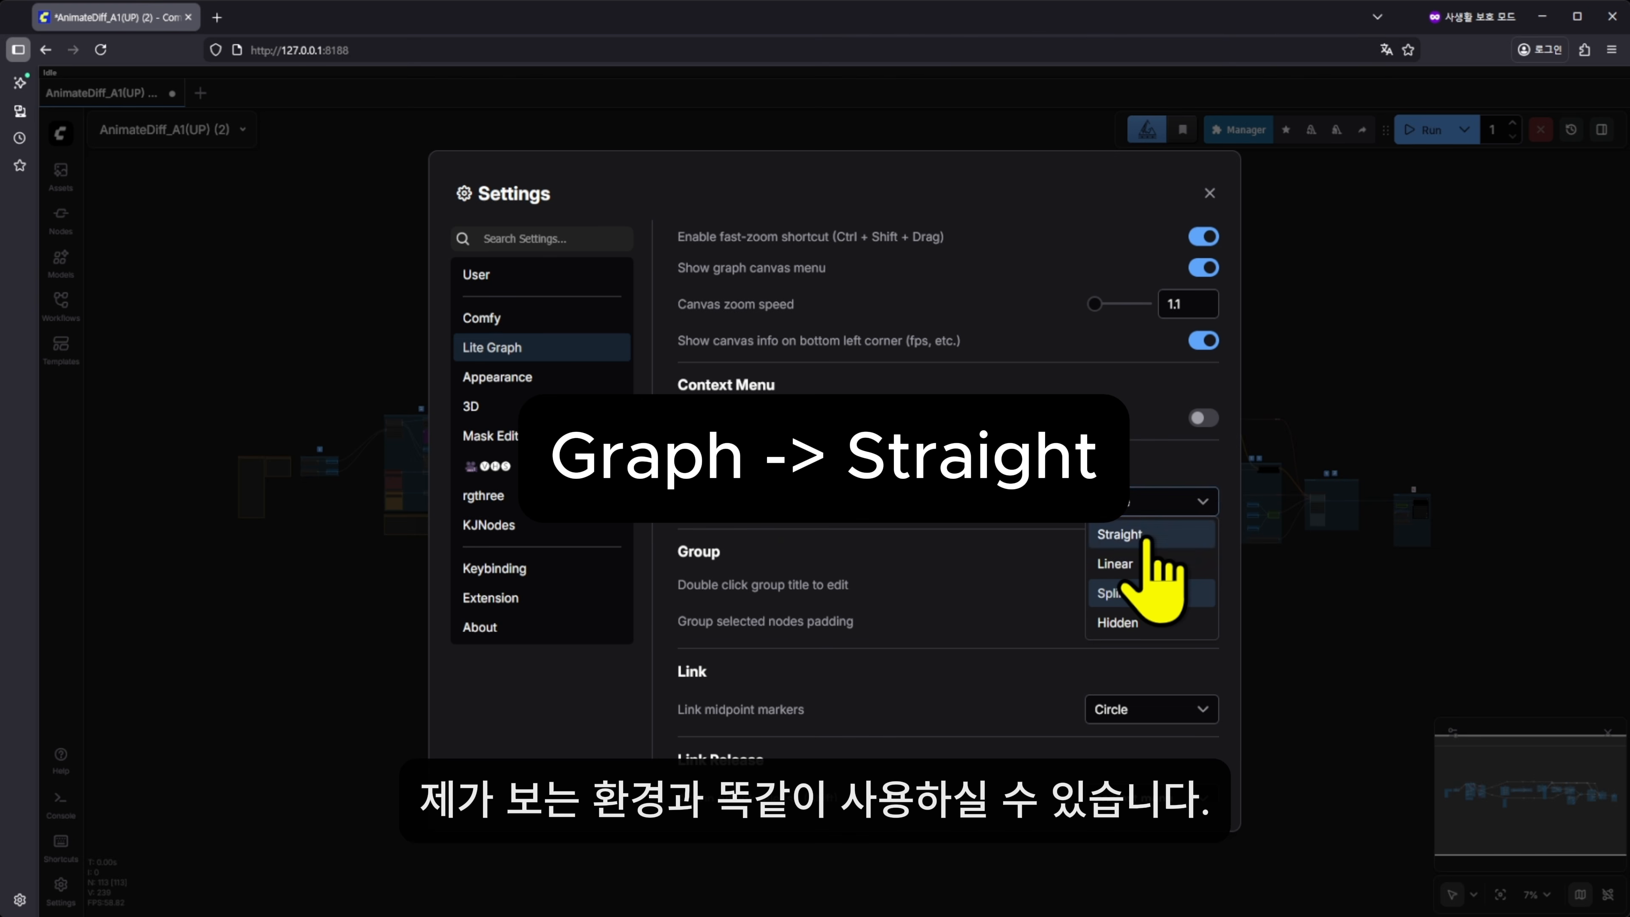
{"action": "left_click", "coordinate": [1146, 539]}
{"action": "left_click", "coordinate": [1209, 194]}
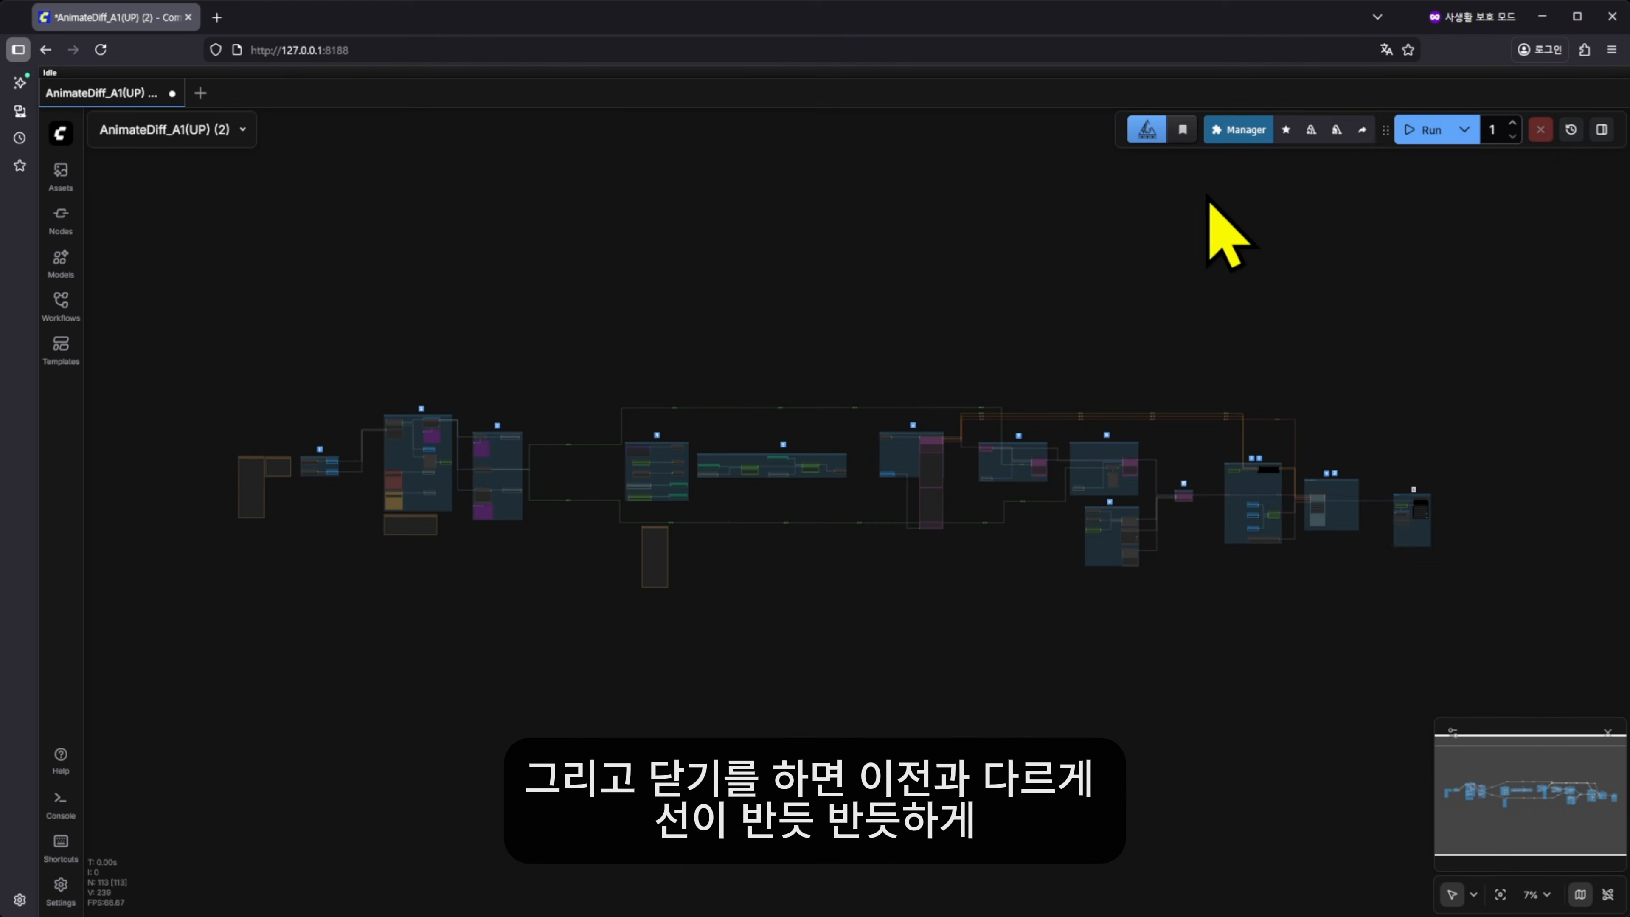
Look over the workflow's node groups and the connections between them, both up close and as a whole.
{"action": "left_click_drag", "start_coordinate": [873, 292], "coordinate": [913, 298]}
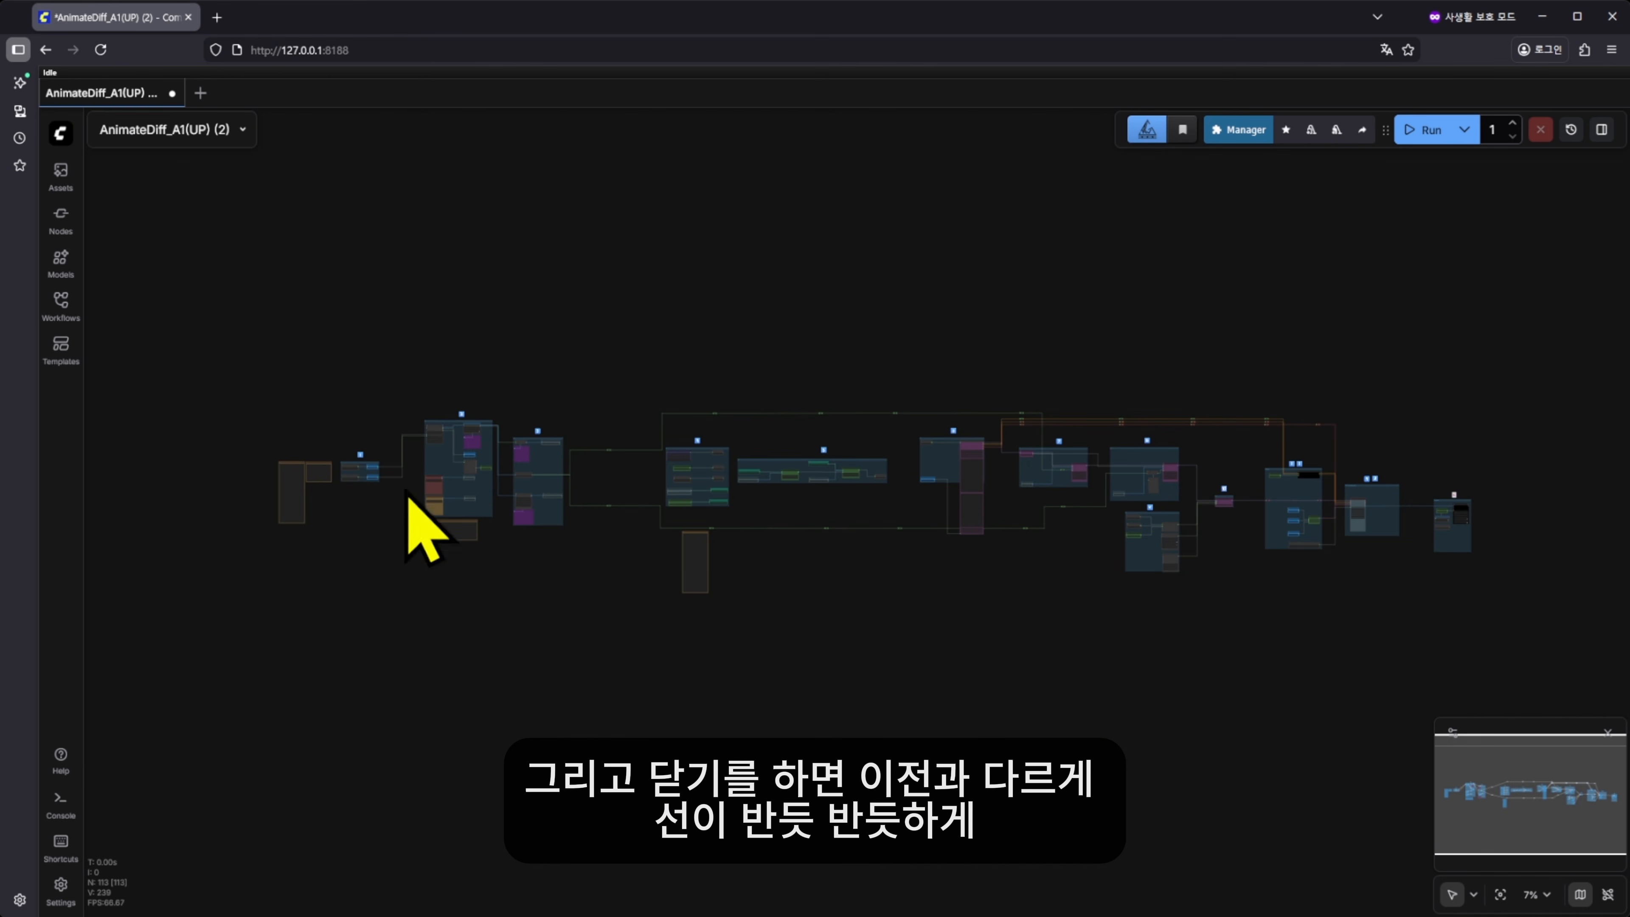
{"action": "left_click_drag", "start_coordinate": [810, 547], "coordinate": [774, 632]}
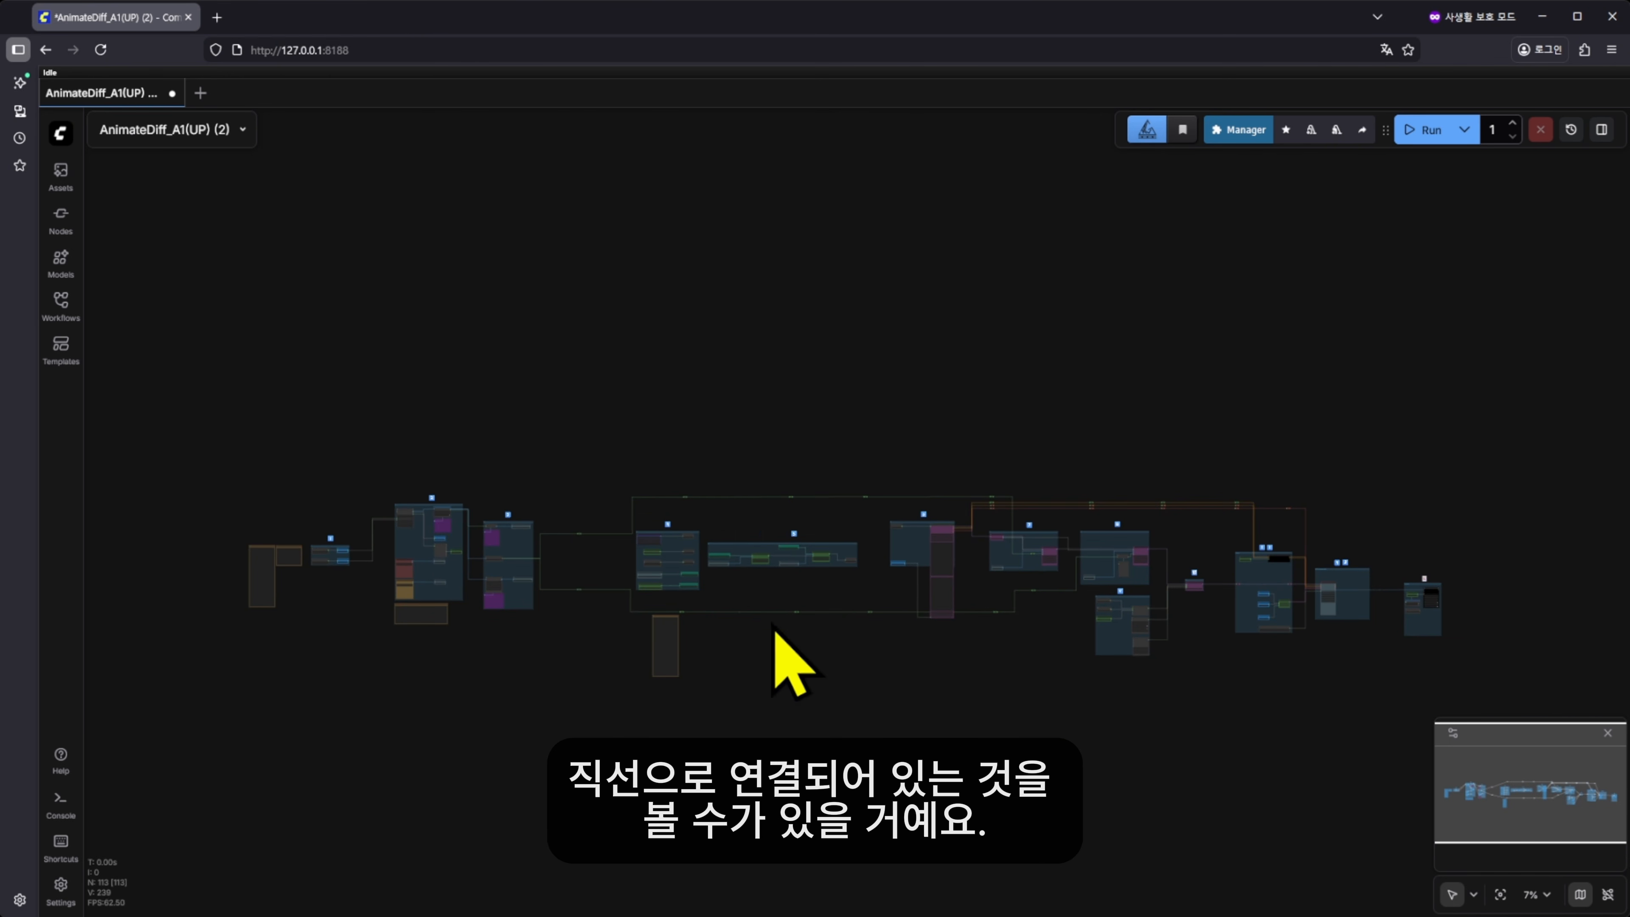
{"action": "mouse_move", "coordinate": [1229, 709]}
{"action": "left_mouse_down"}
{"action": "mouse_move", "coordinate": [1085, 677]}
{"action": "mouse_move", "coordinate": [1211, 702]}
{"action": "left_mouse_up"}
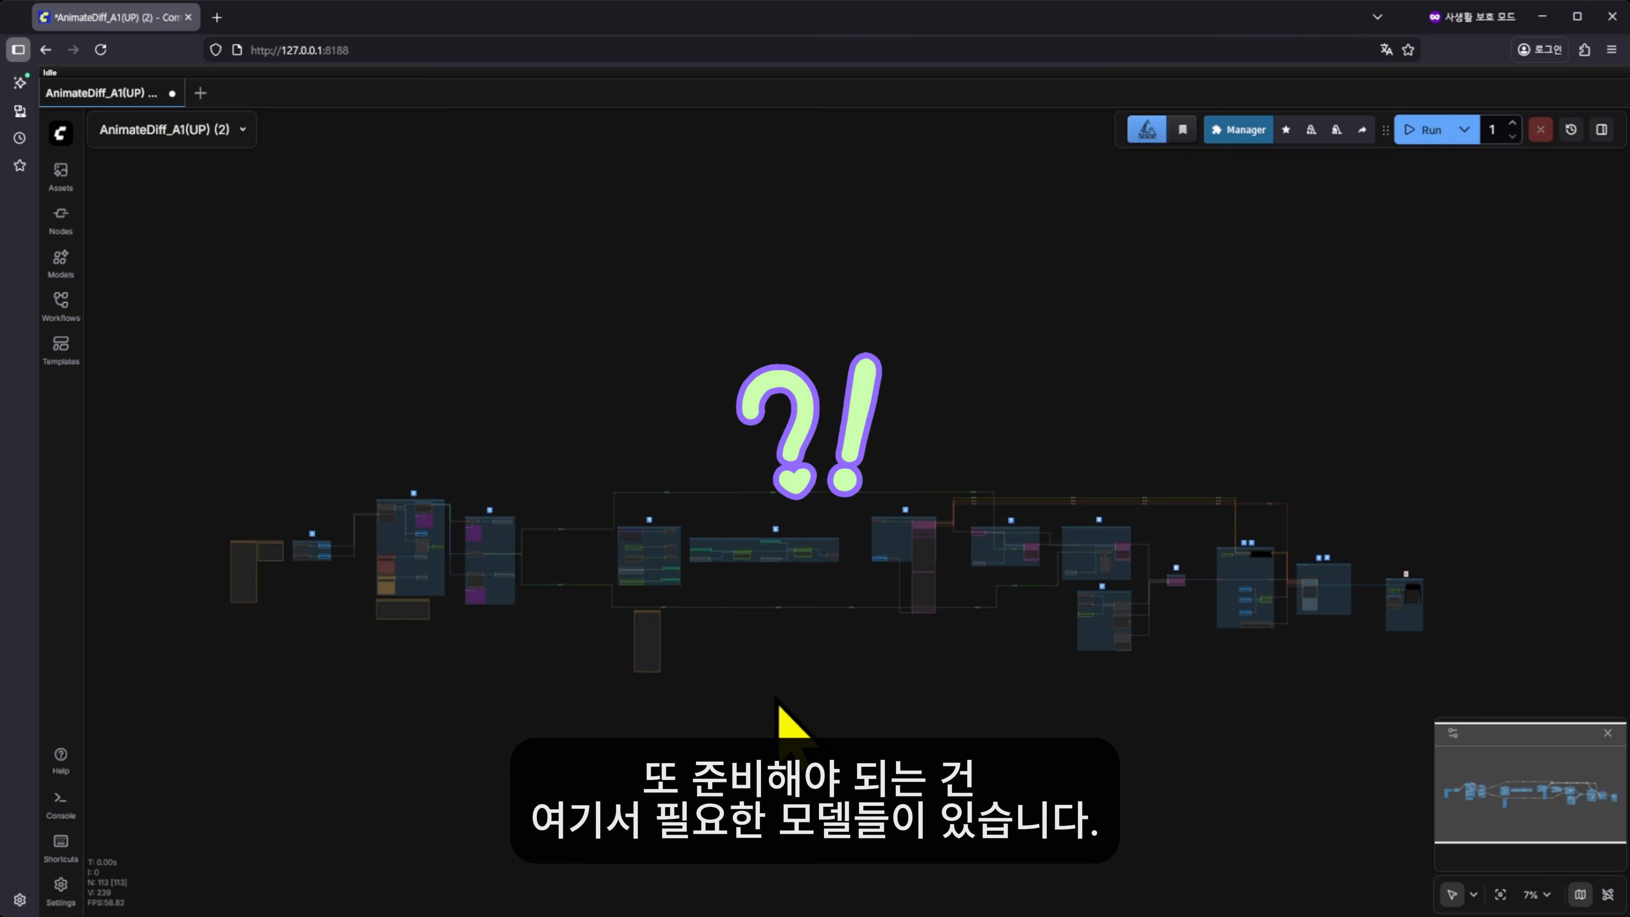
{"action": "scroll", "coordinate": [353, 626], "scroll_direction": "up", "scroll_amount": 10}
{"action": "scroll", "coordinate": [632, 558], "scroll_direction": "up", "scroll_amount": 5}
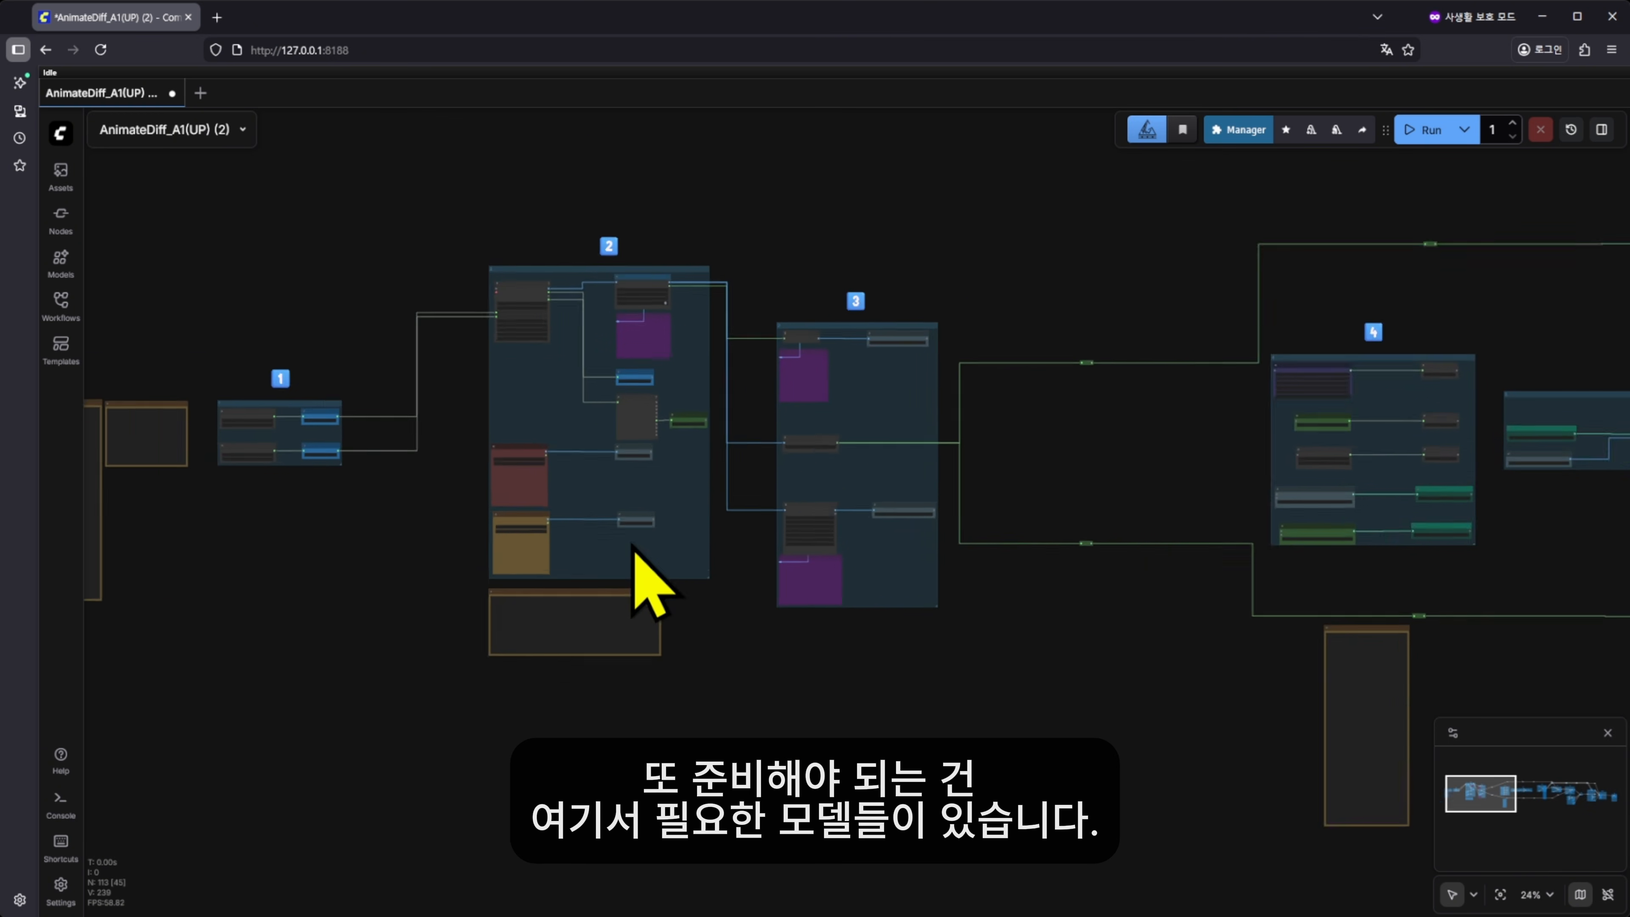
{"action": "left_click_drag", "start_coordinate": [1238, 694], "coordinate": [788, 734]}
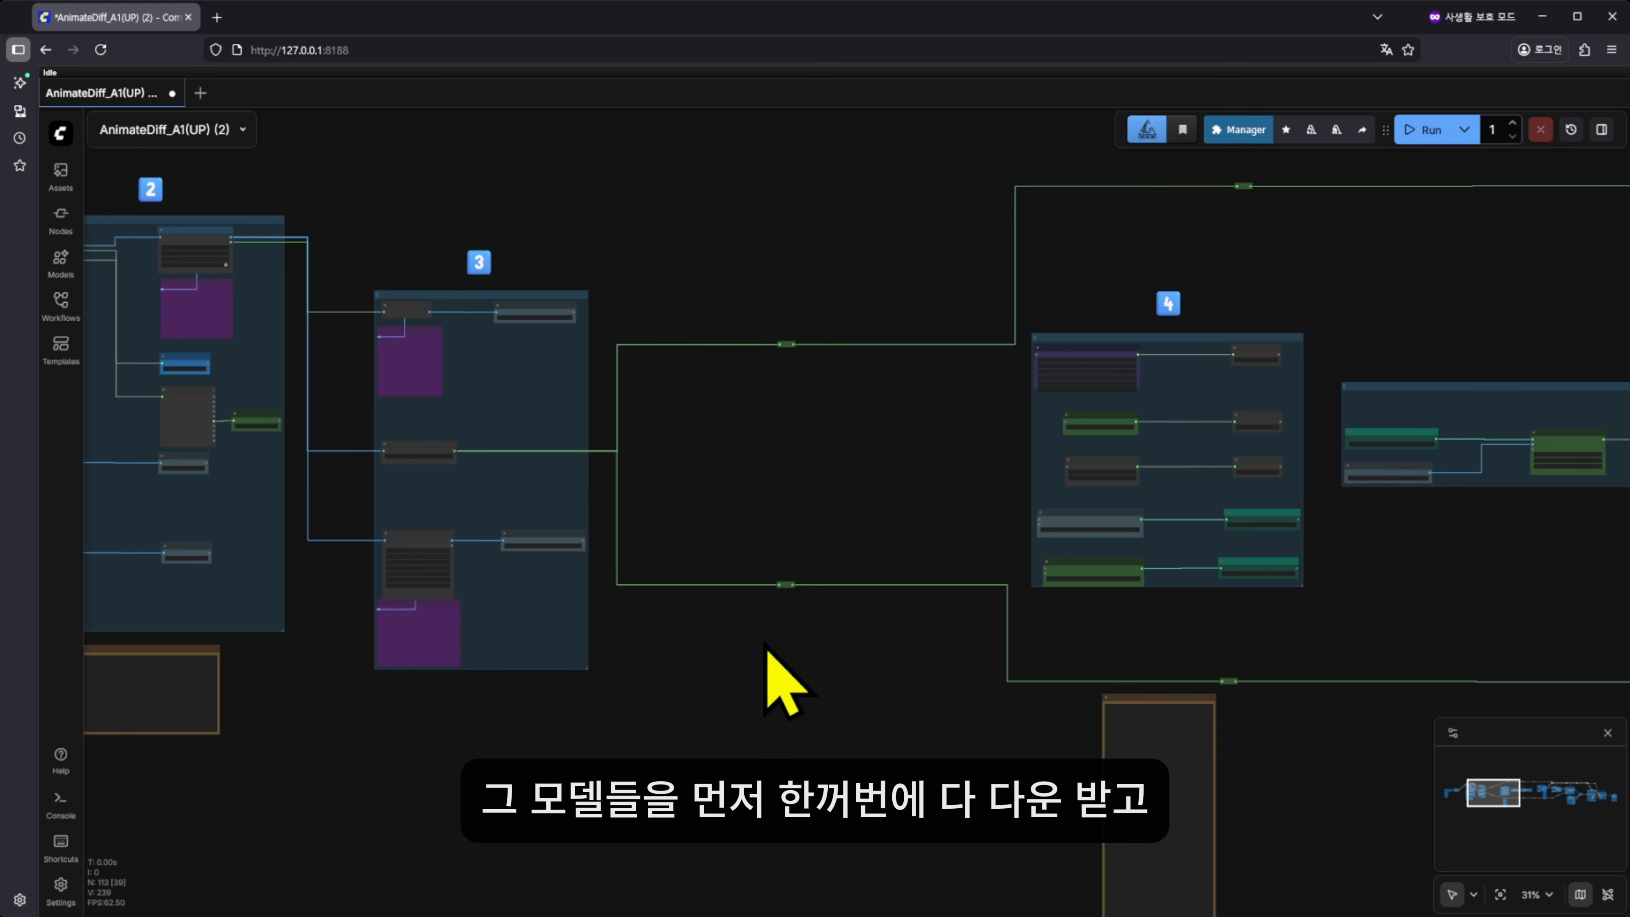
{"action": "scroll", "coordinate": [786, 681], "scroll_direction": "down", "scroll_amount": 10}
{"action": "left_click_drag", "start_coordinate": [975, 691], "coordinate": [689, 728]}
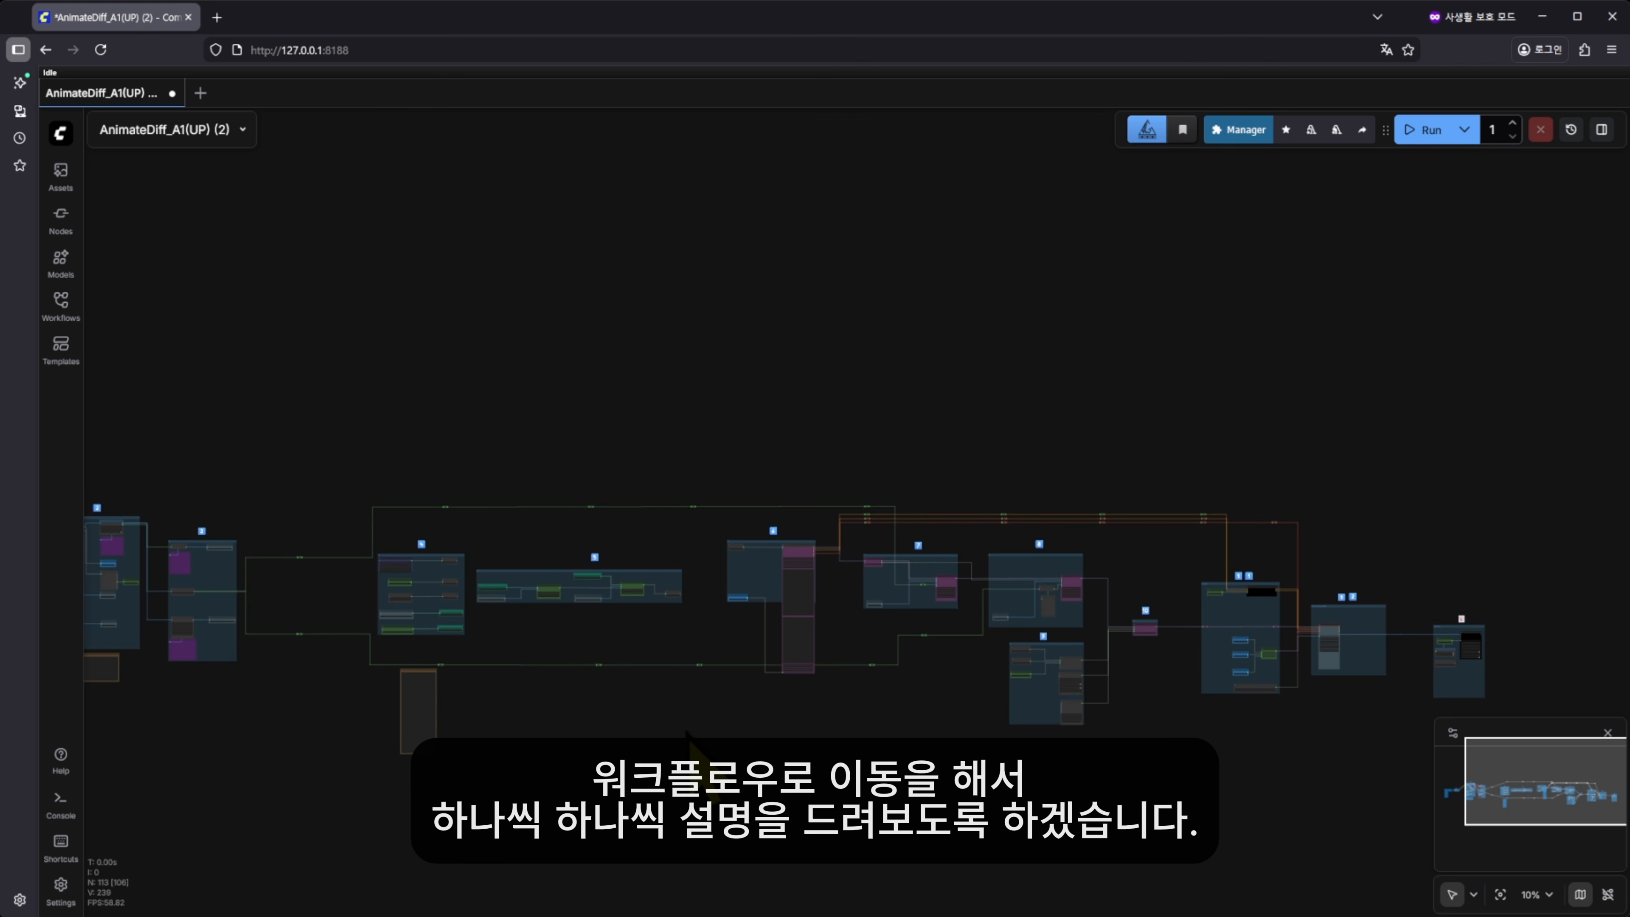
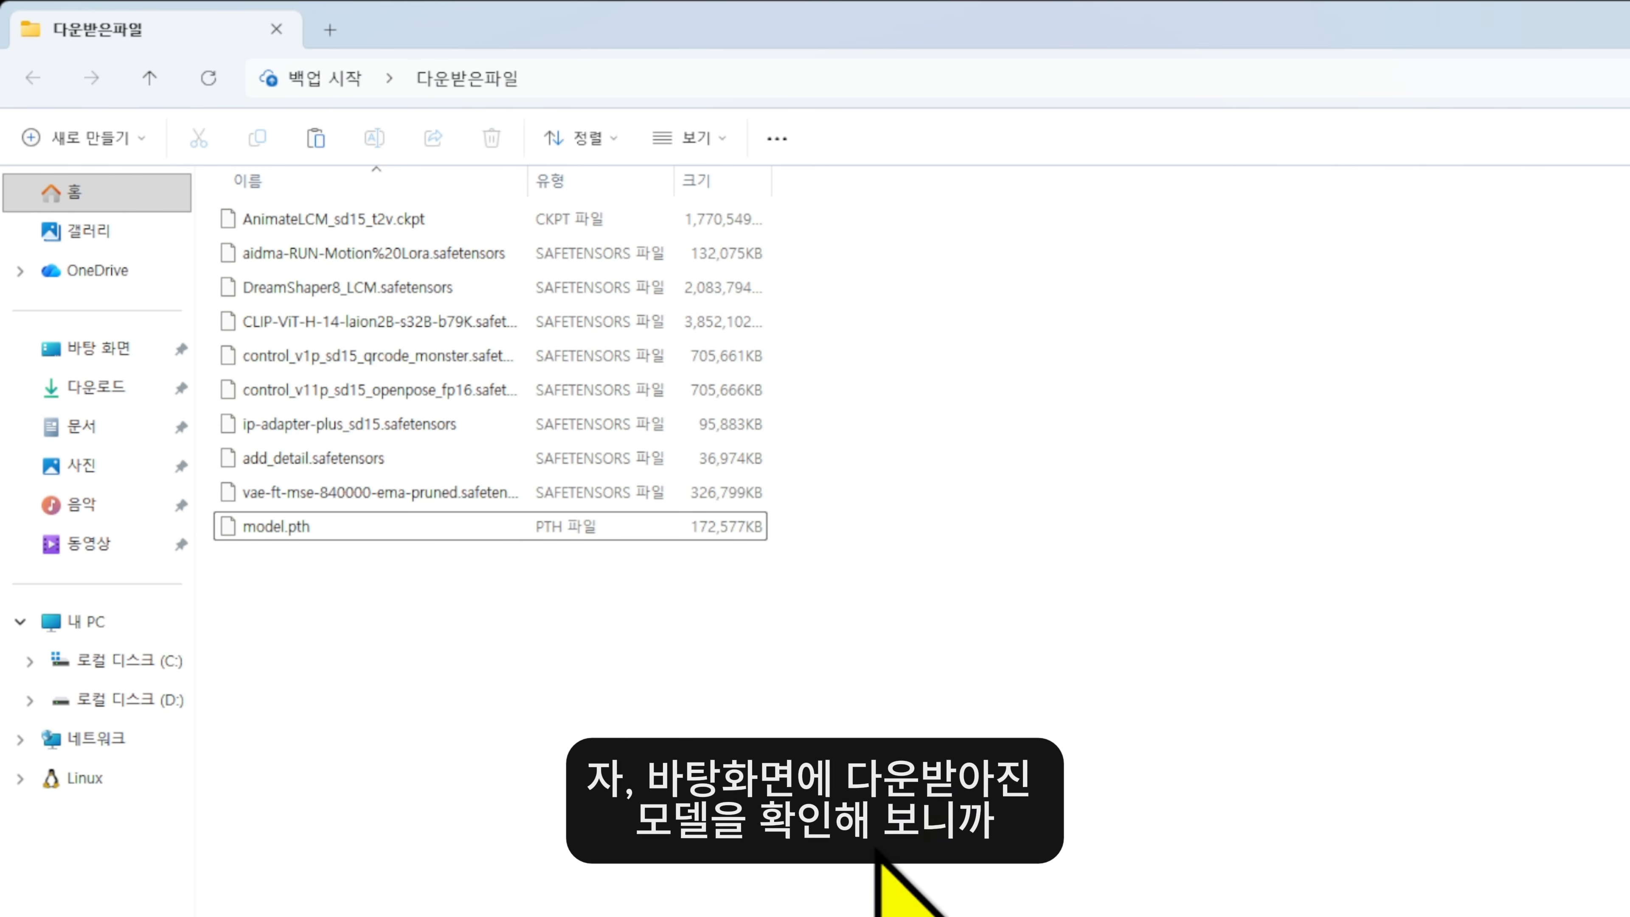
Switch to File Explorer and review the downloaded model files in the 다운받은파일 folder, including model.pth.
{"action": "left_click_drag", "start_coordinate": [962, 702], "coordinate": [252, 215]}
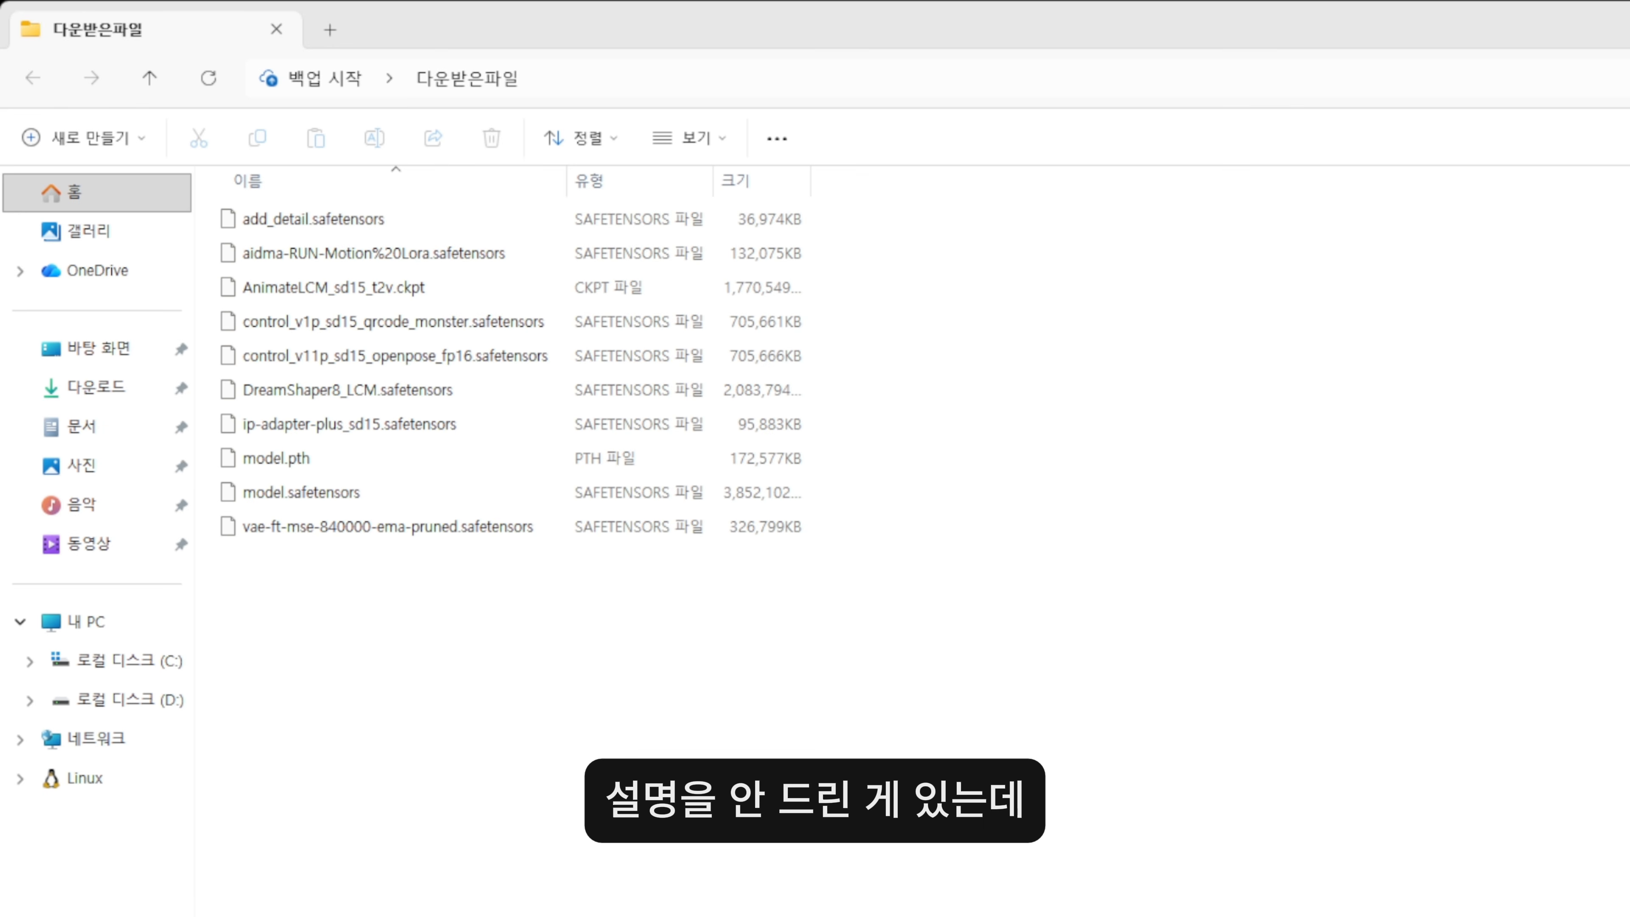
{"action": "left_click", "coordinate": [115, 914]}
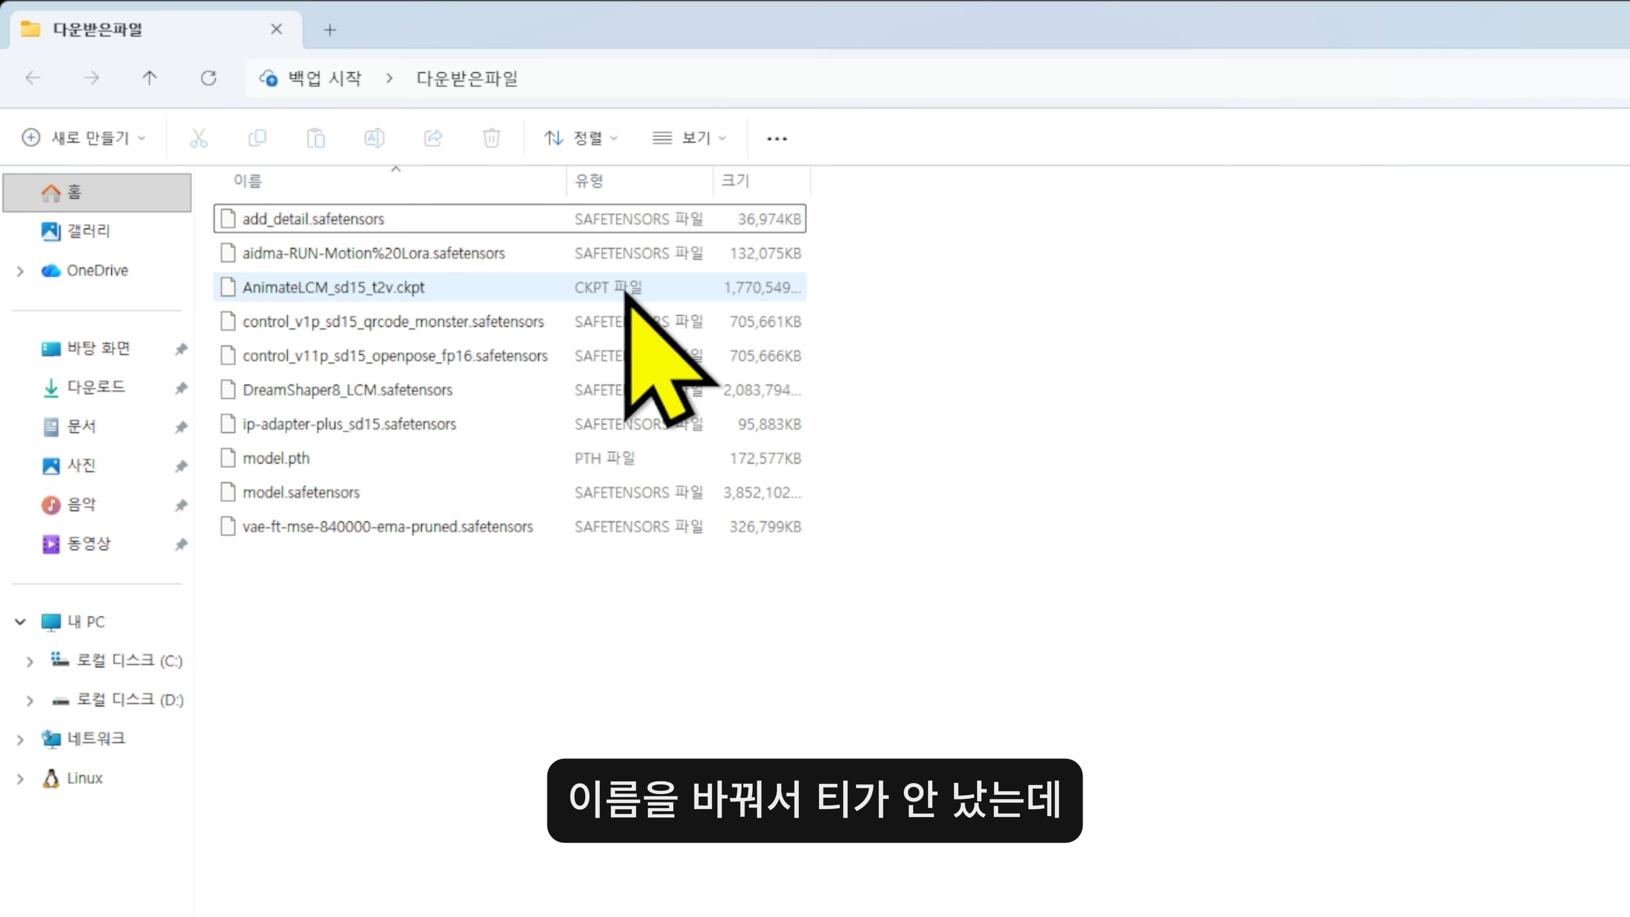
{"action": "left_click", "coordinate": [324, 458]}
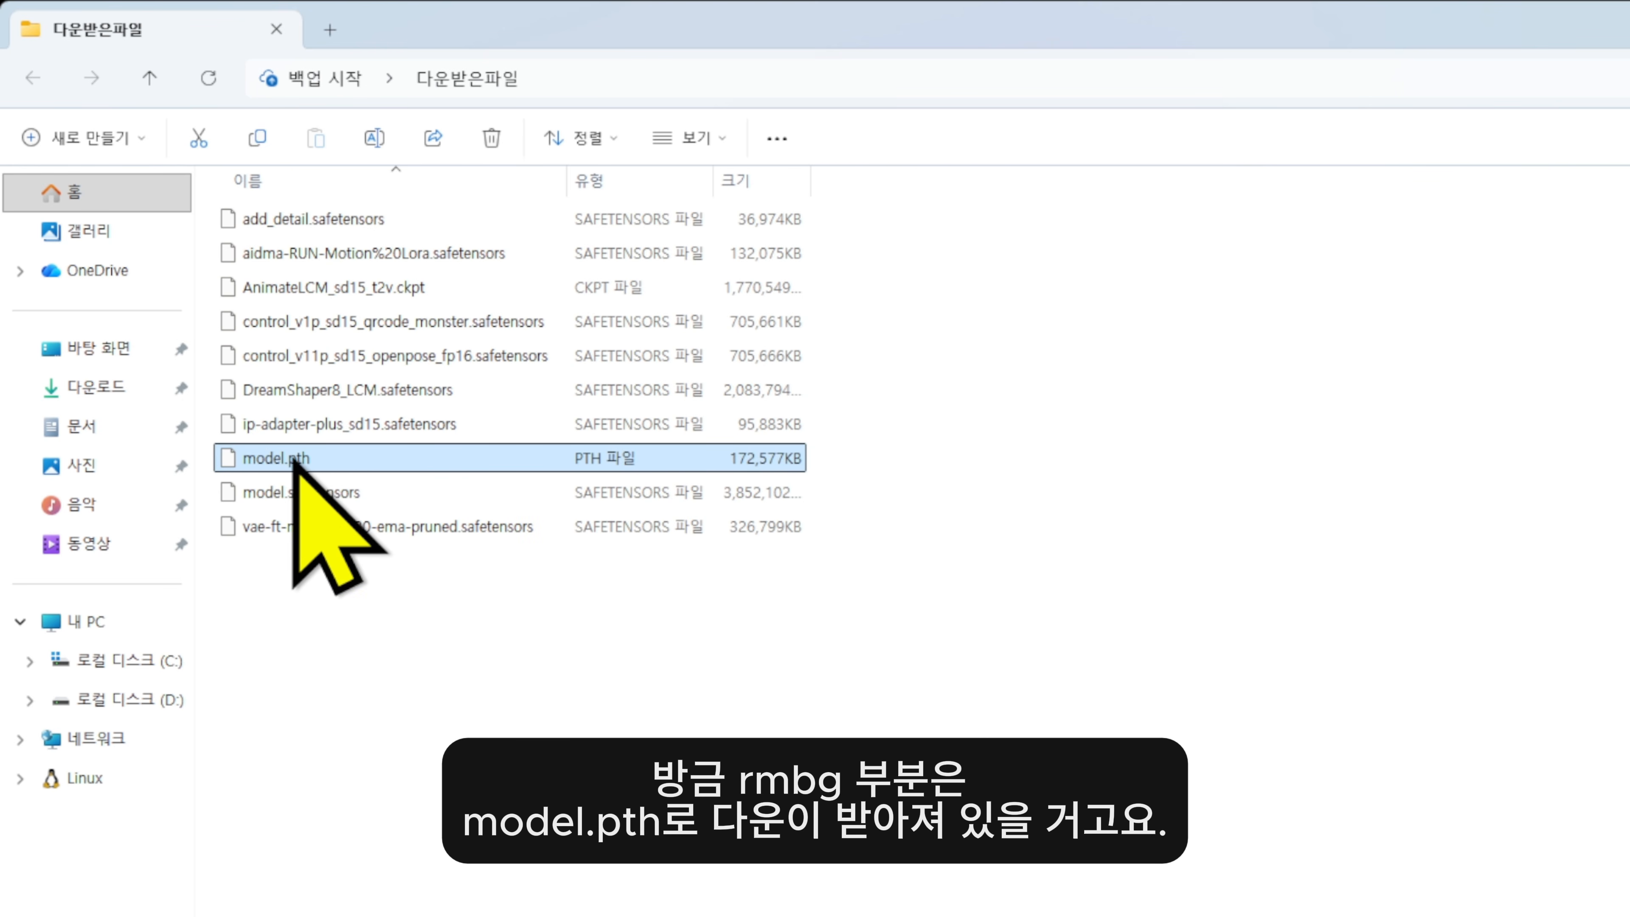
{"action": "left_click", "coordinate": [311, 458]}
{"action": "left_click", "coordinate": [400, 660]}
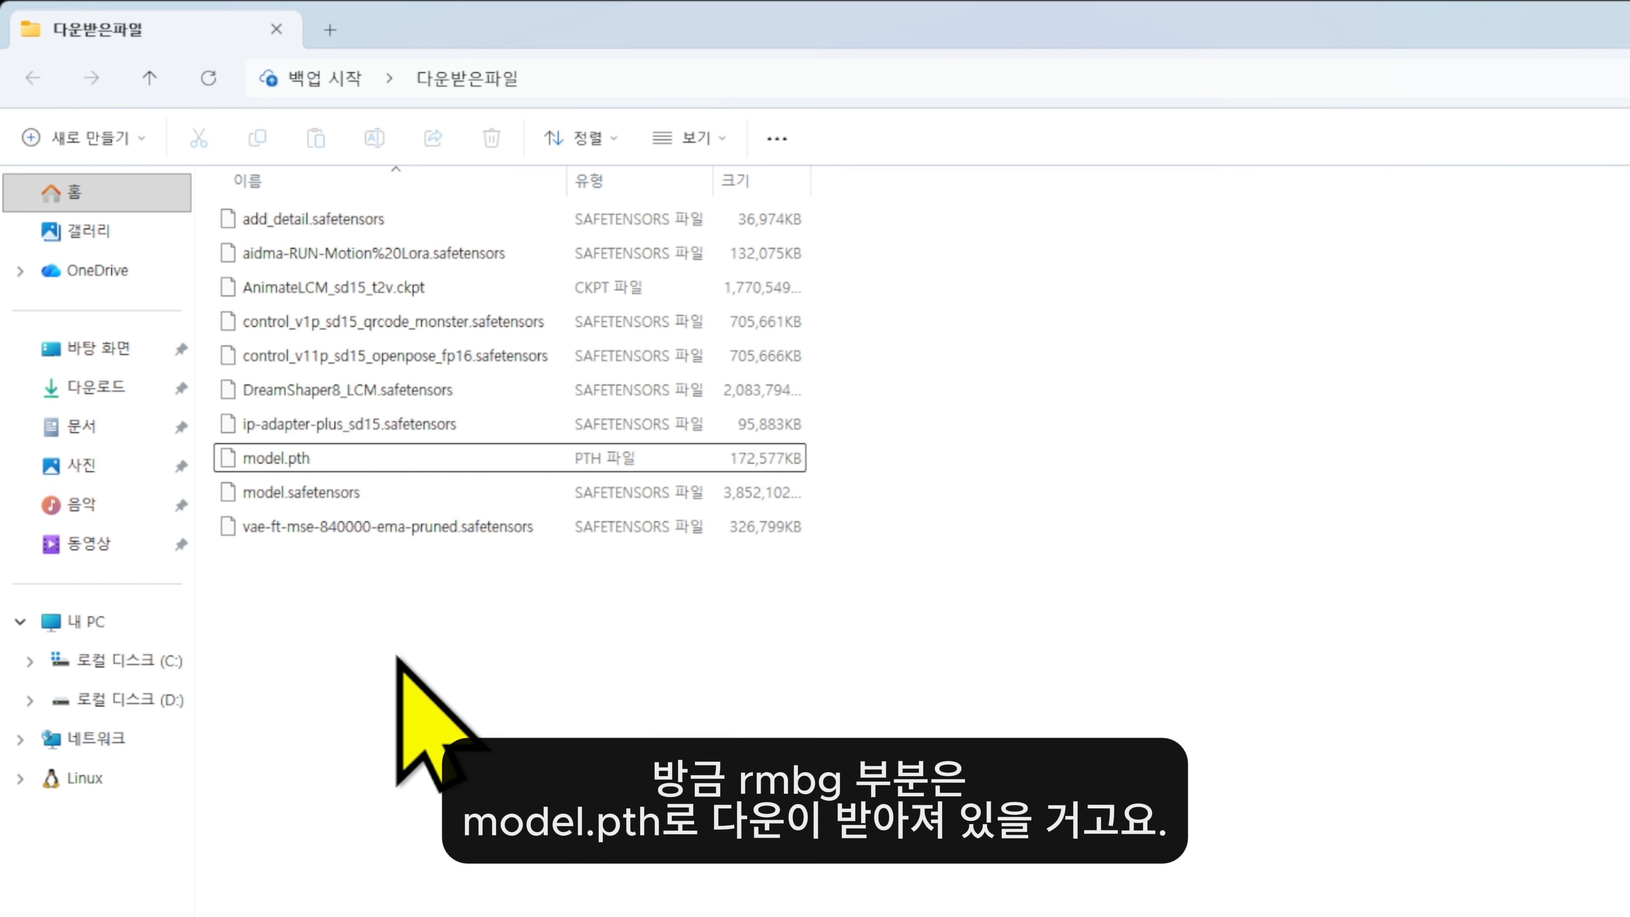
Copy the model name CLIP-ViT-H-14-laion2B-s32B-b79K from the Hugging Face page of model.safetensors.
{"action": "left_click", "coordinate": [302, 491]}
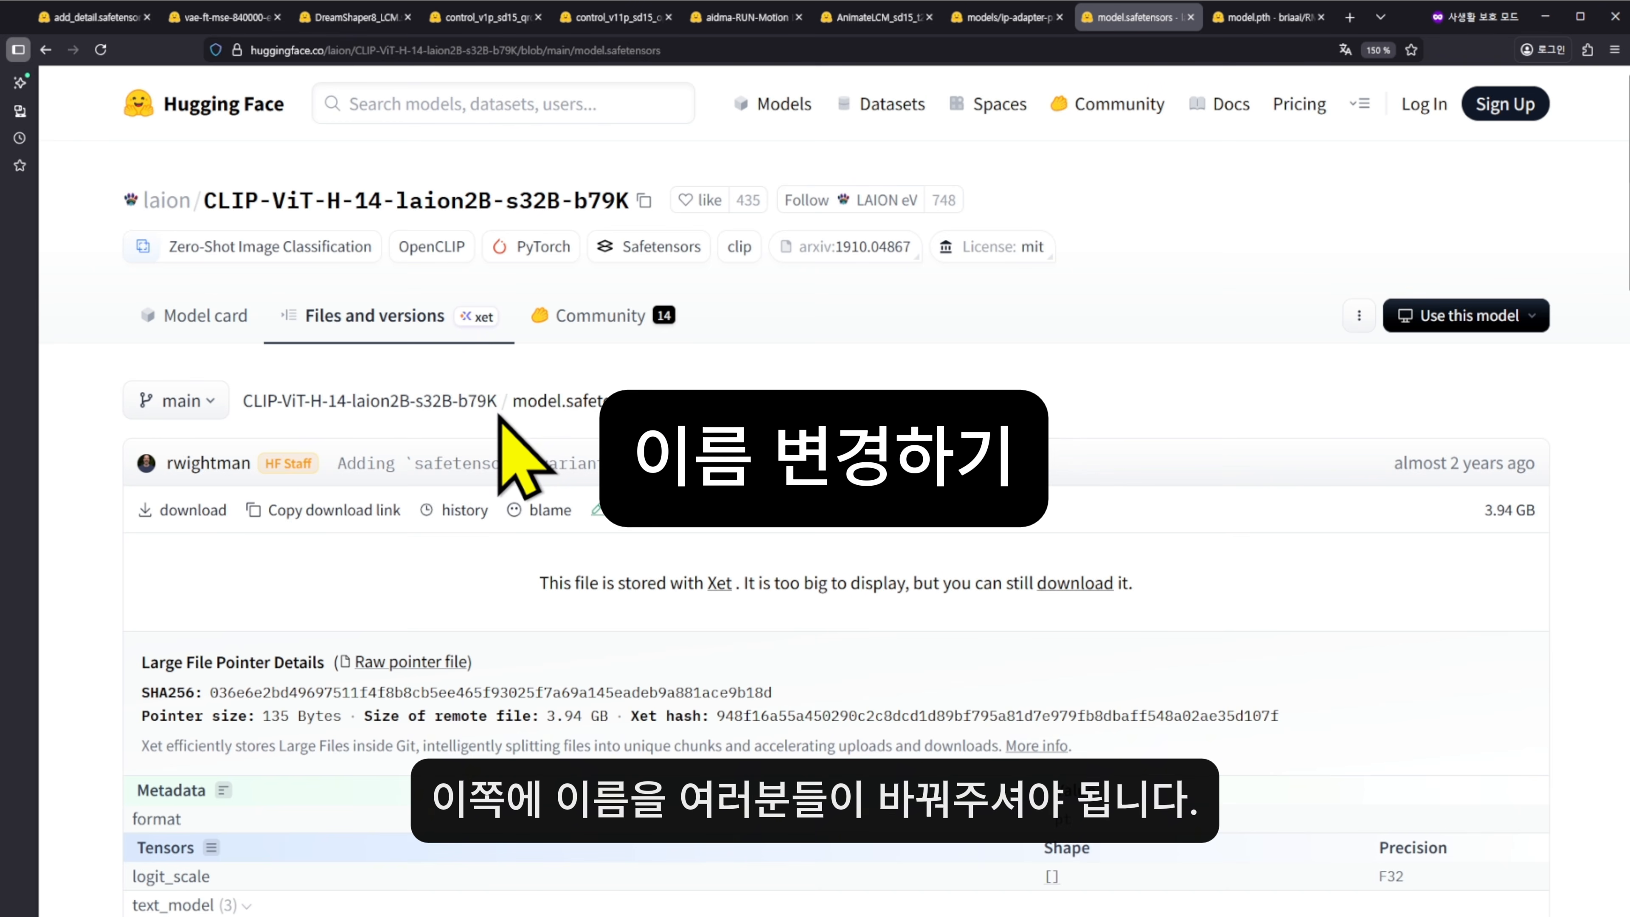
{"action": "left_click_drag", "start_coordinate": [242, 400], "coordinate": [500, 407]}
{"action": "key", "text": "ctrl+c"}
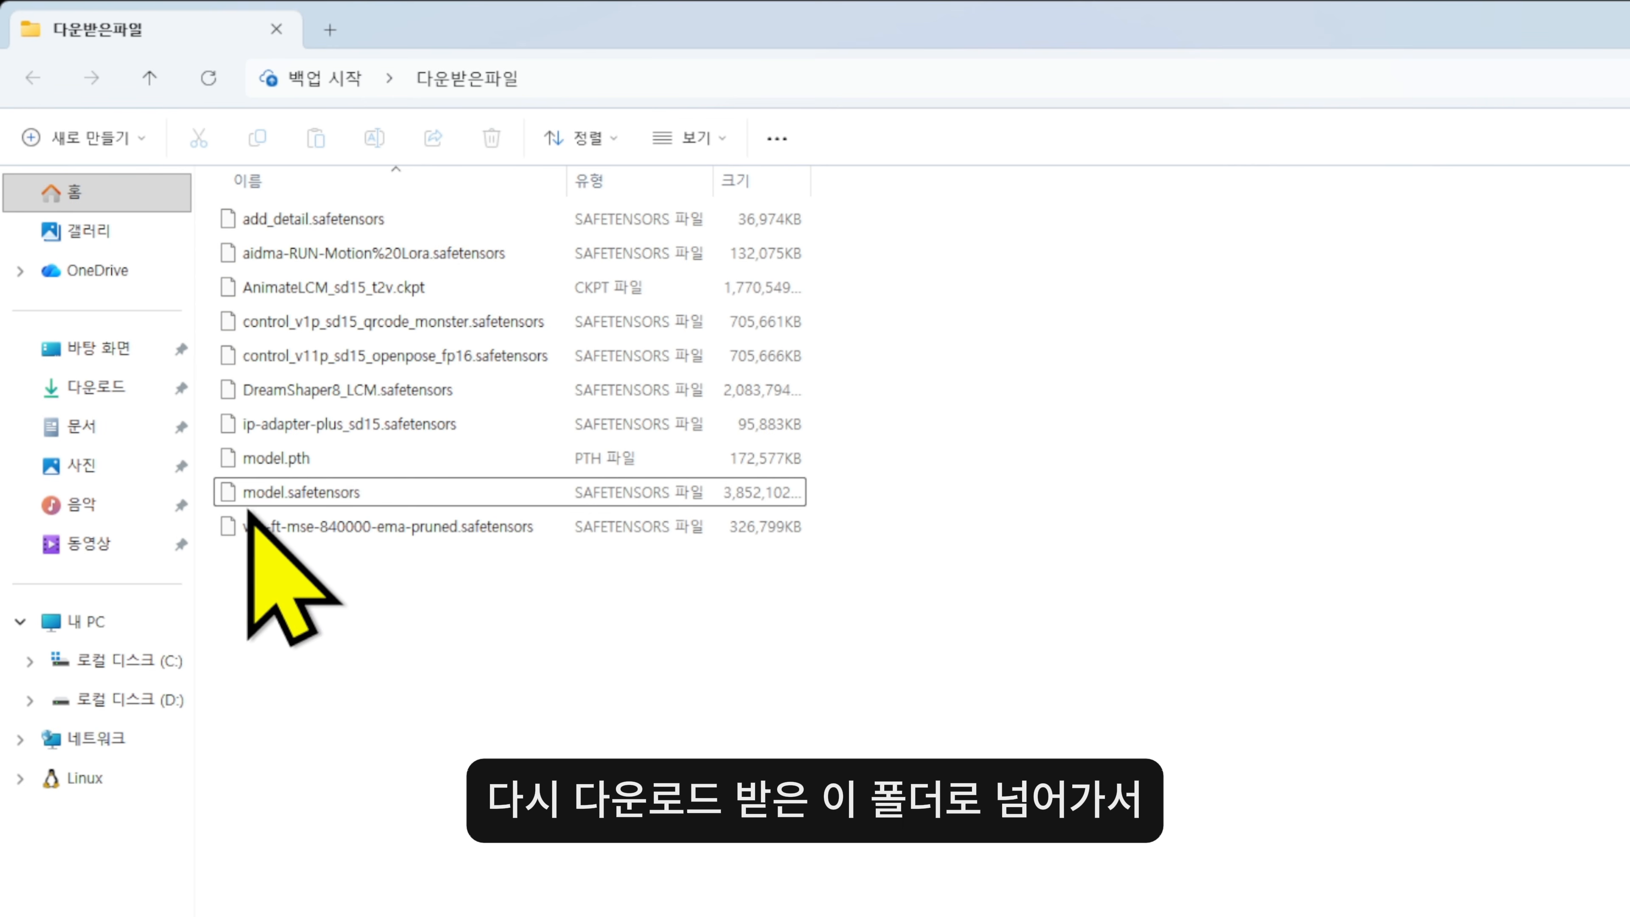
Rename the downloaded model.safetensors as CLIP-ViT-H-14-laion2B-s32B-b79K.safetensors in File Explorer.
{"action": "left_click", "coordinate": [340, 498]}
{"action": "key", "text": "F2"}
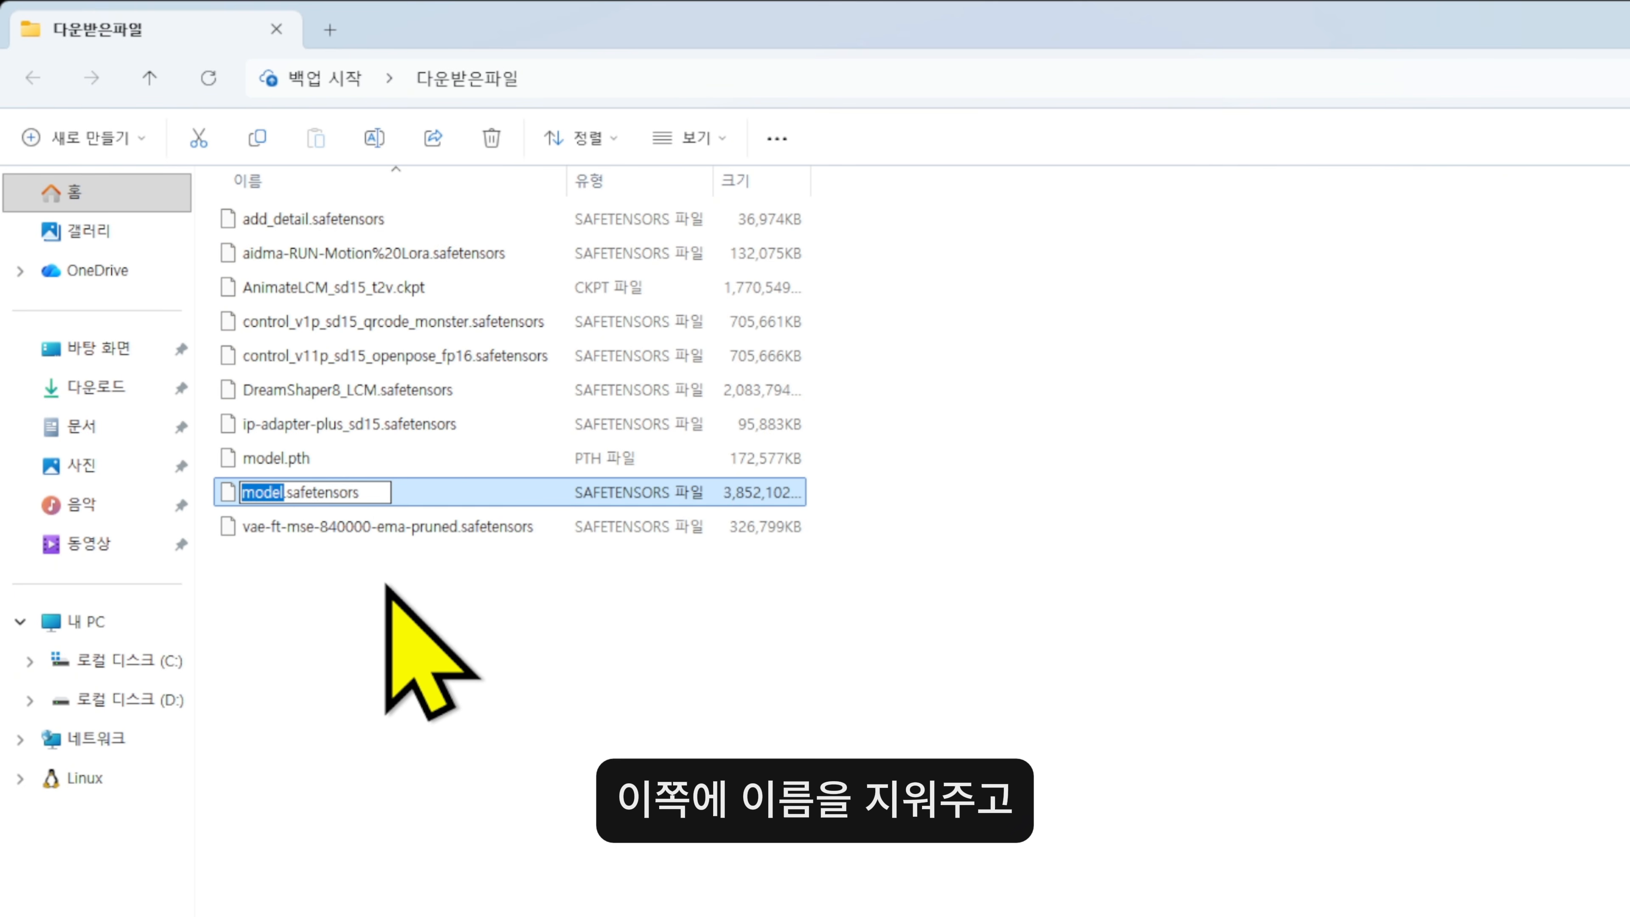
{"action": "key", "text": "ctrl+v"}
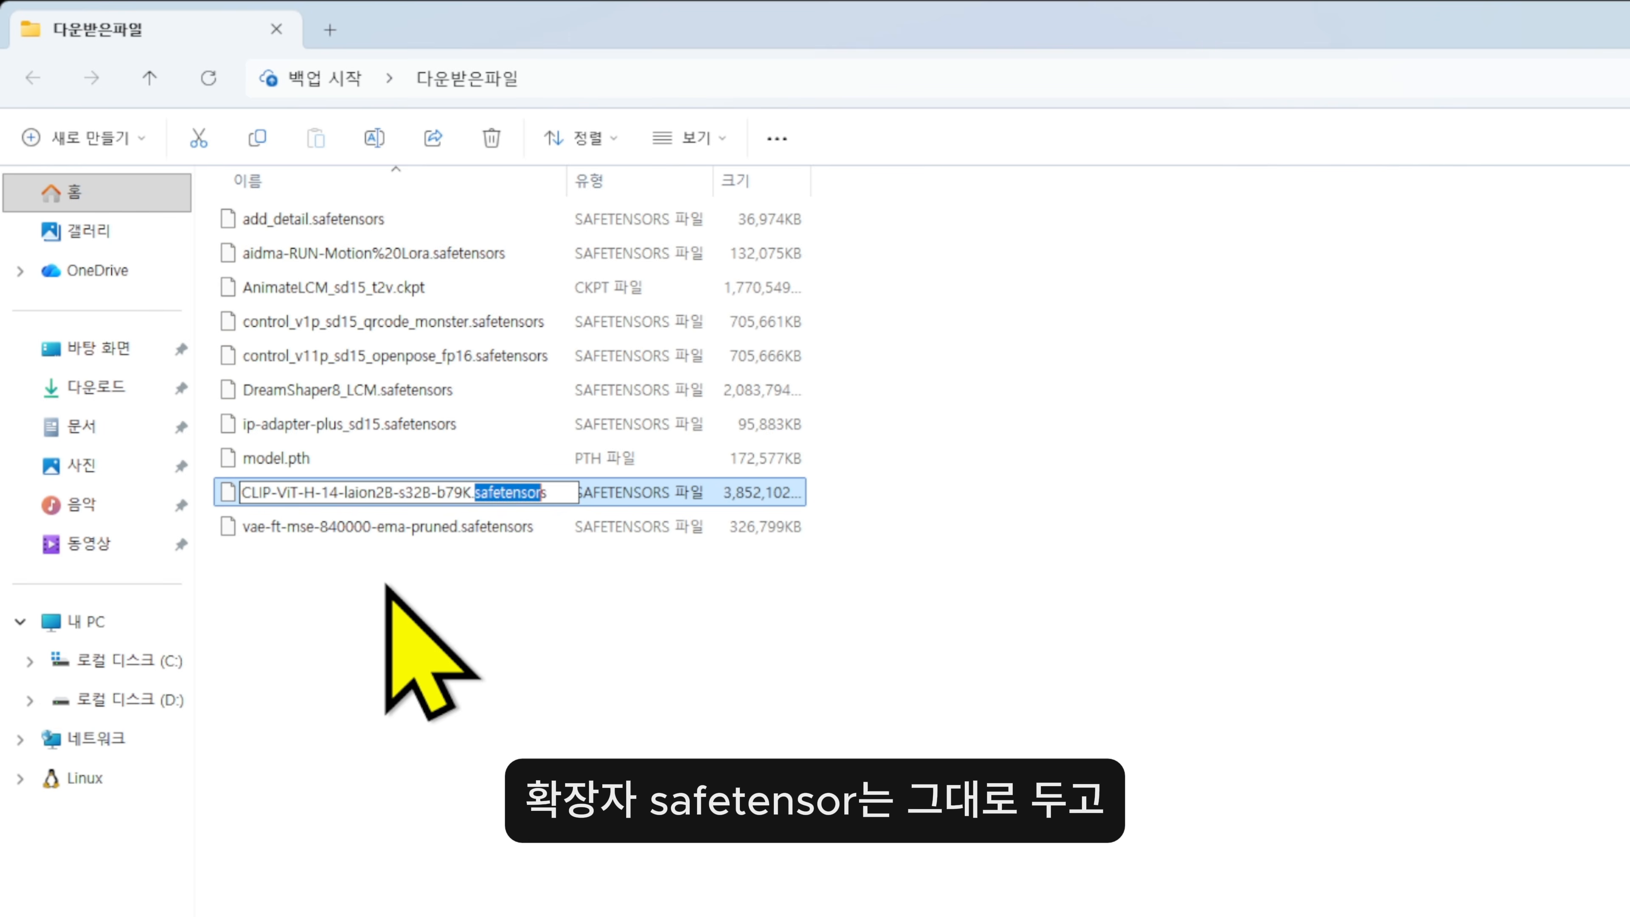
{"action": "key", "text": "shift+Right"}
{"action": "key", "text": "Left"}
{"action": "key", "text": "Left"}
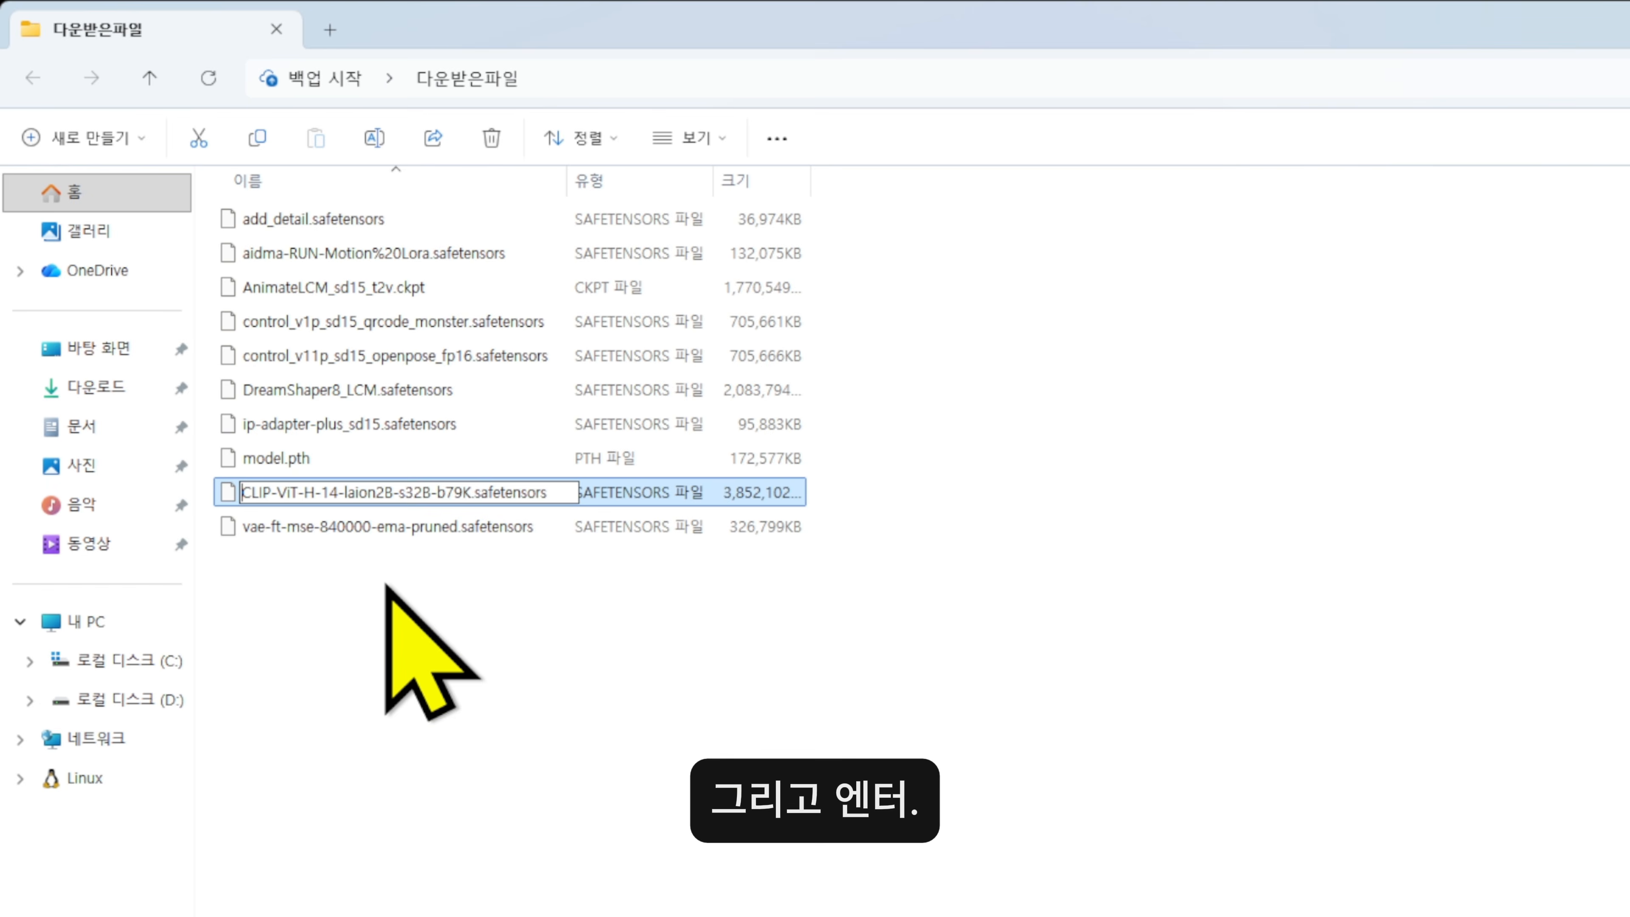
{"action": "key", "text": "Return"}
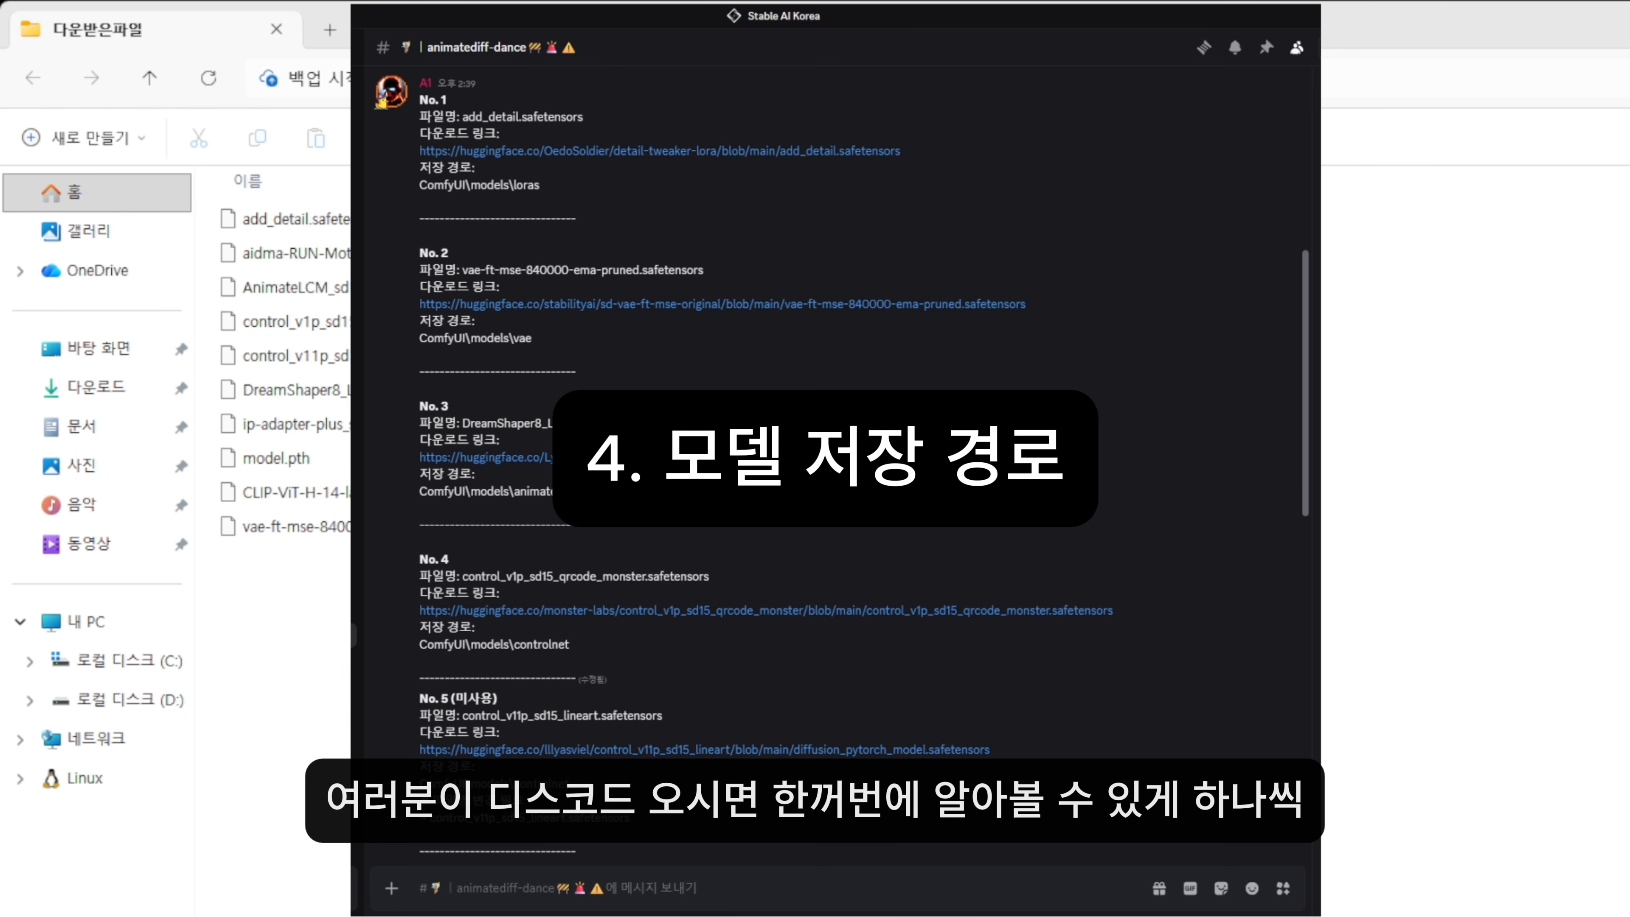
Move add_detail.safetensors from the 다운받은파일 folder into ComfyUI_edu_test2\ComfyUI\models\loras on drive C.
{"action": "left_click_drag", "start_coordinate": [542, 185], "coordinate": [419, 187]}
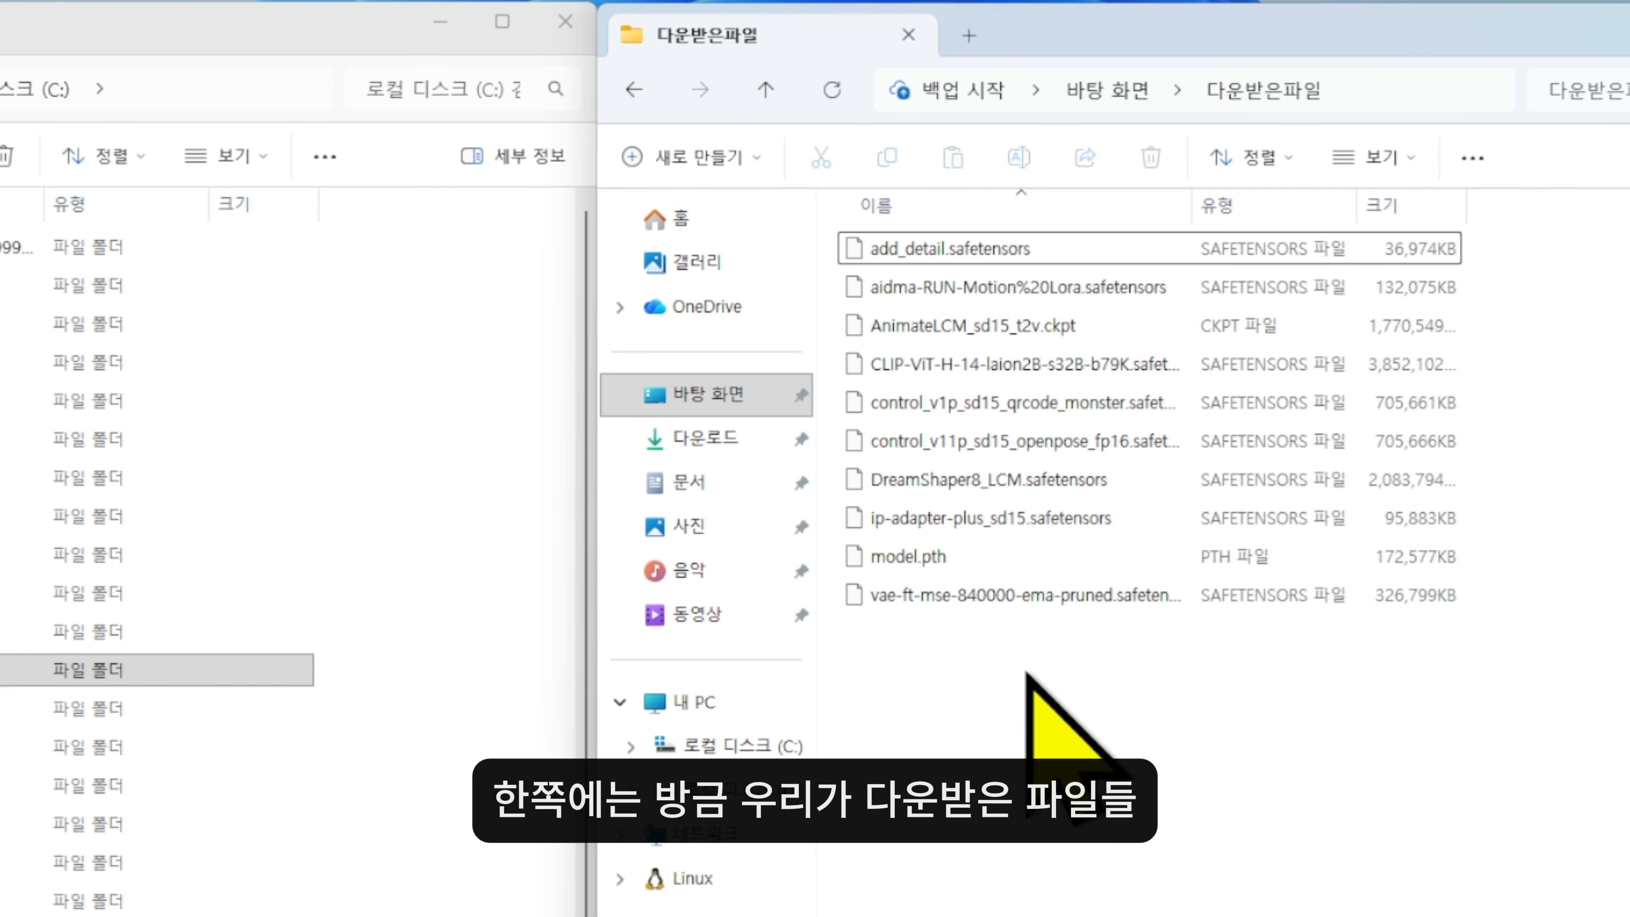
{"action": "left_click", "coordinate": [504, 519]}
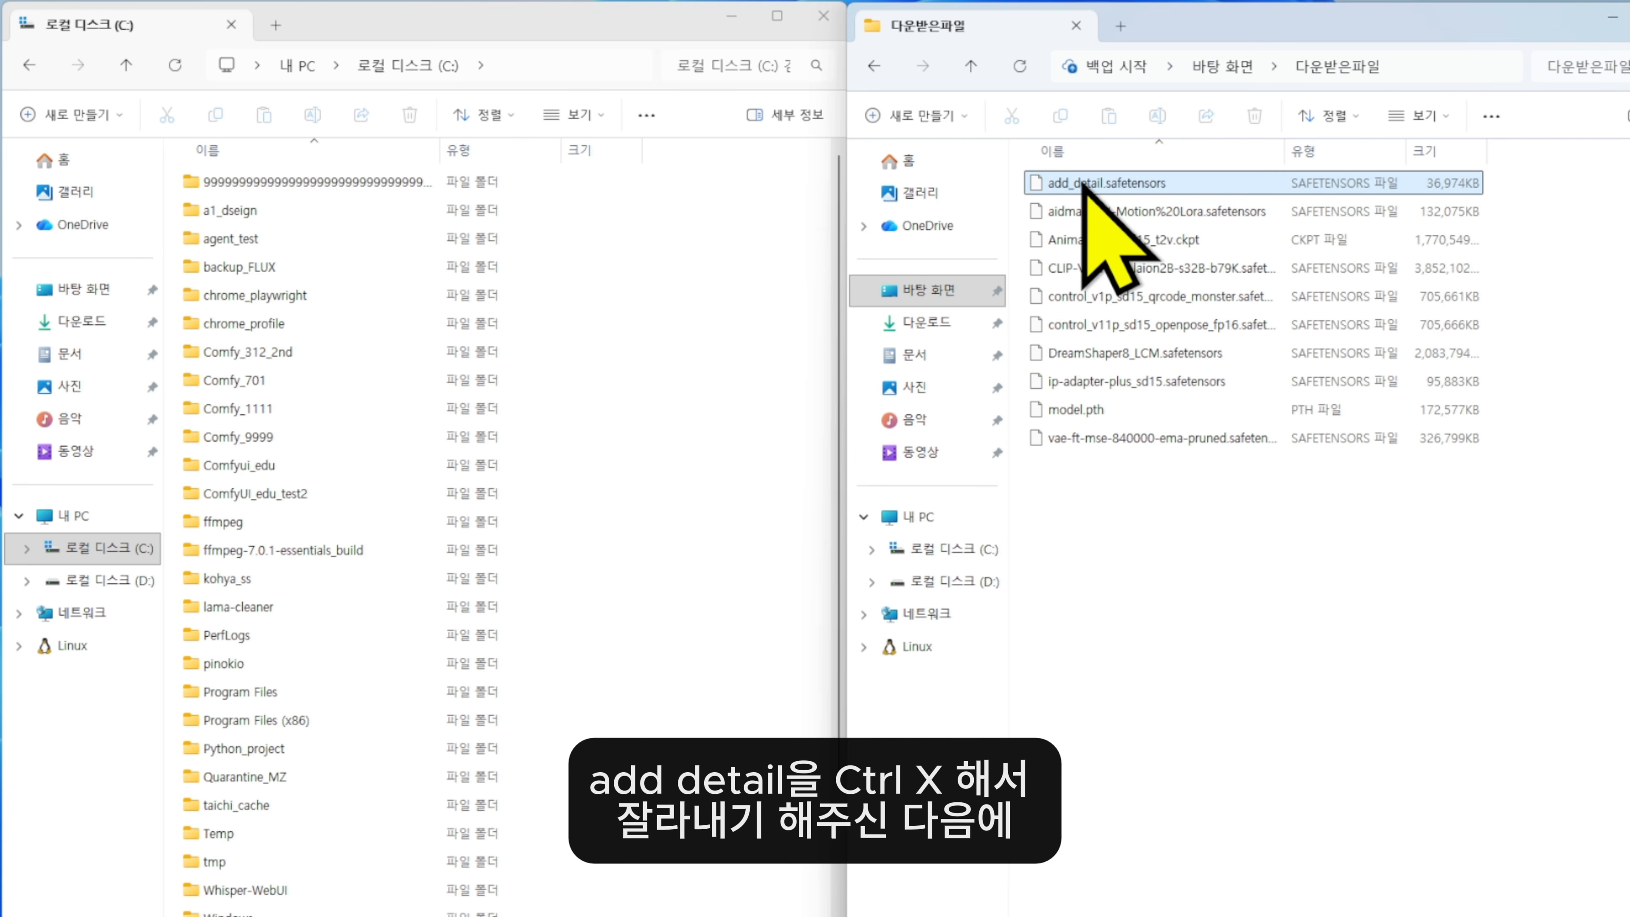
{"action": "key", "text": "ctrl+x"}
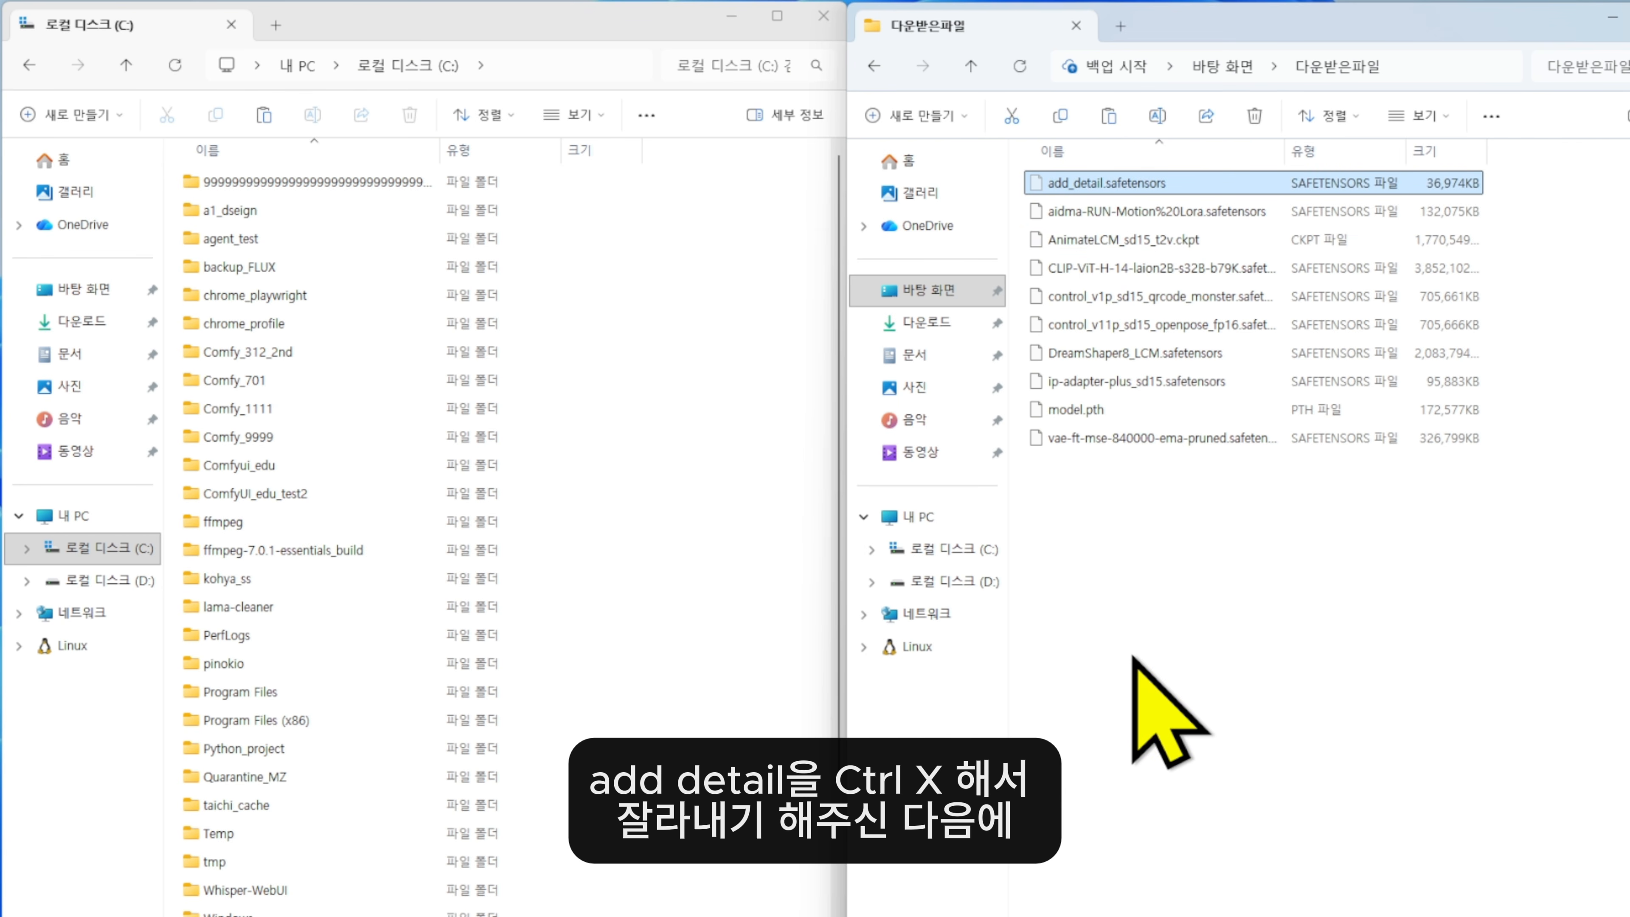
{"action": "left_click", "coordinate": [1120, 656]}
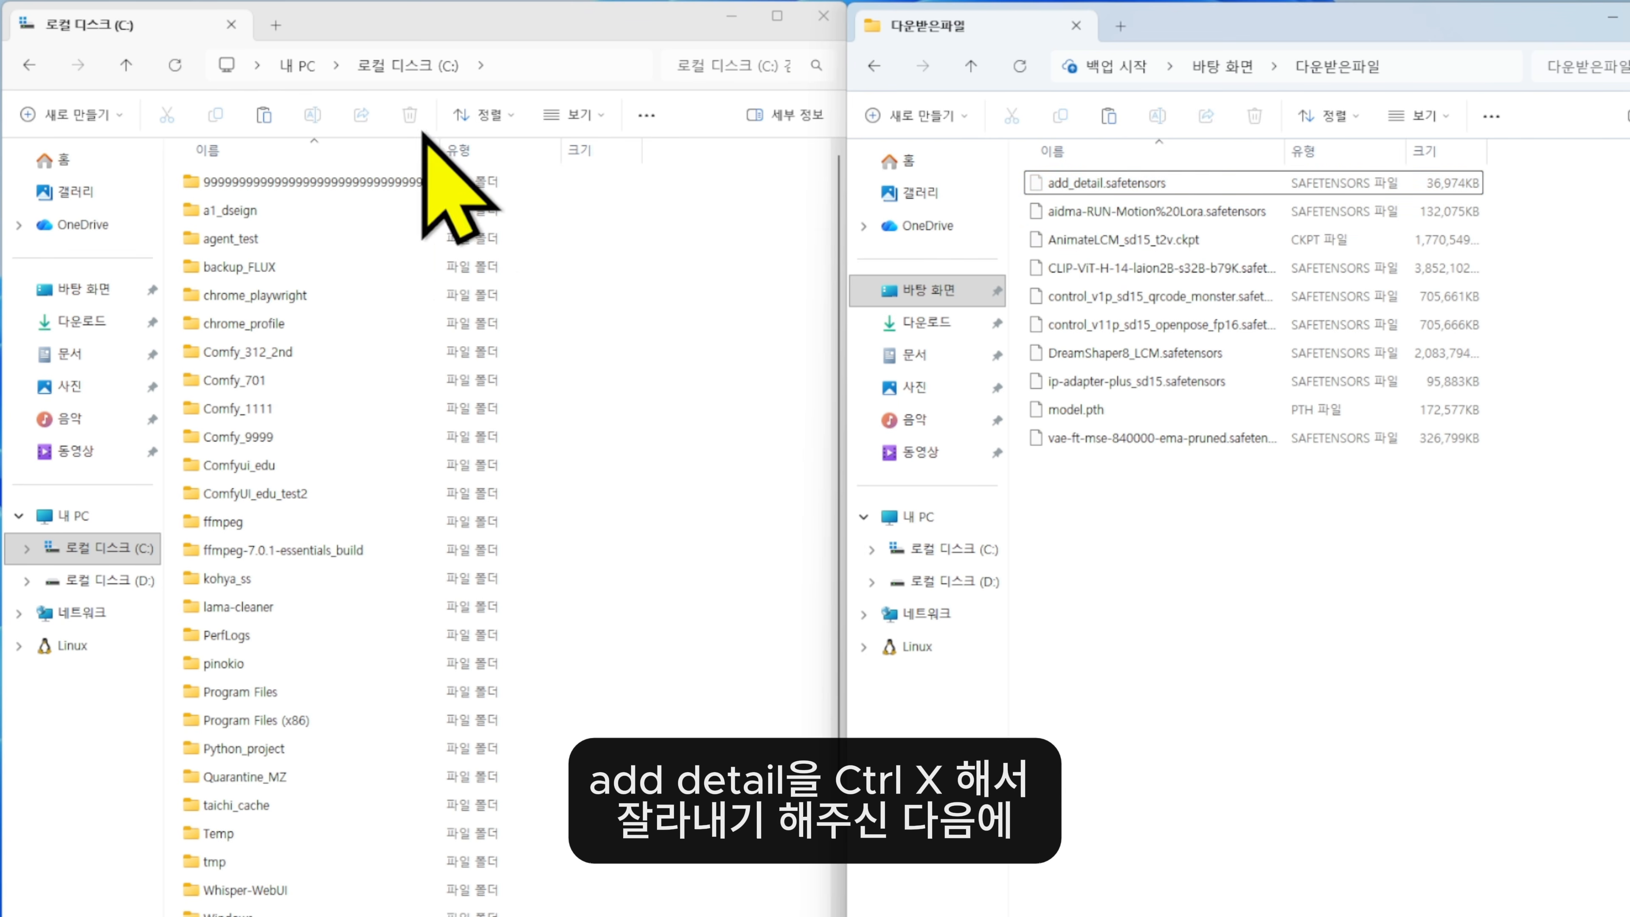
{"action": "left_click", "coordinate": [438, 24]}
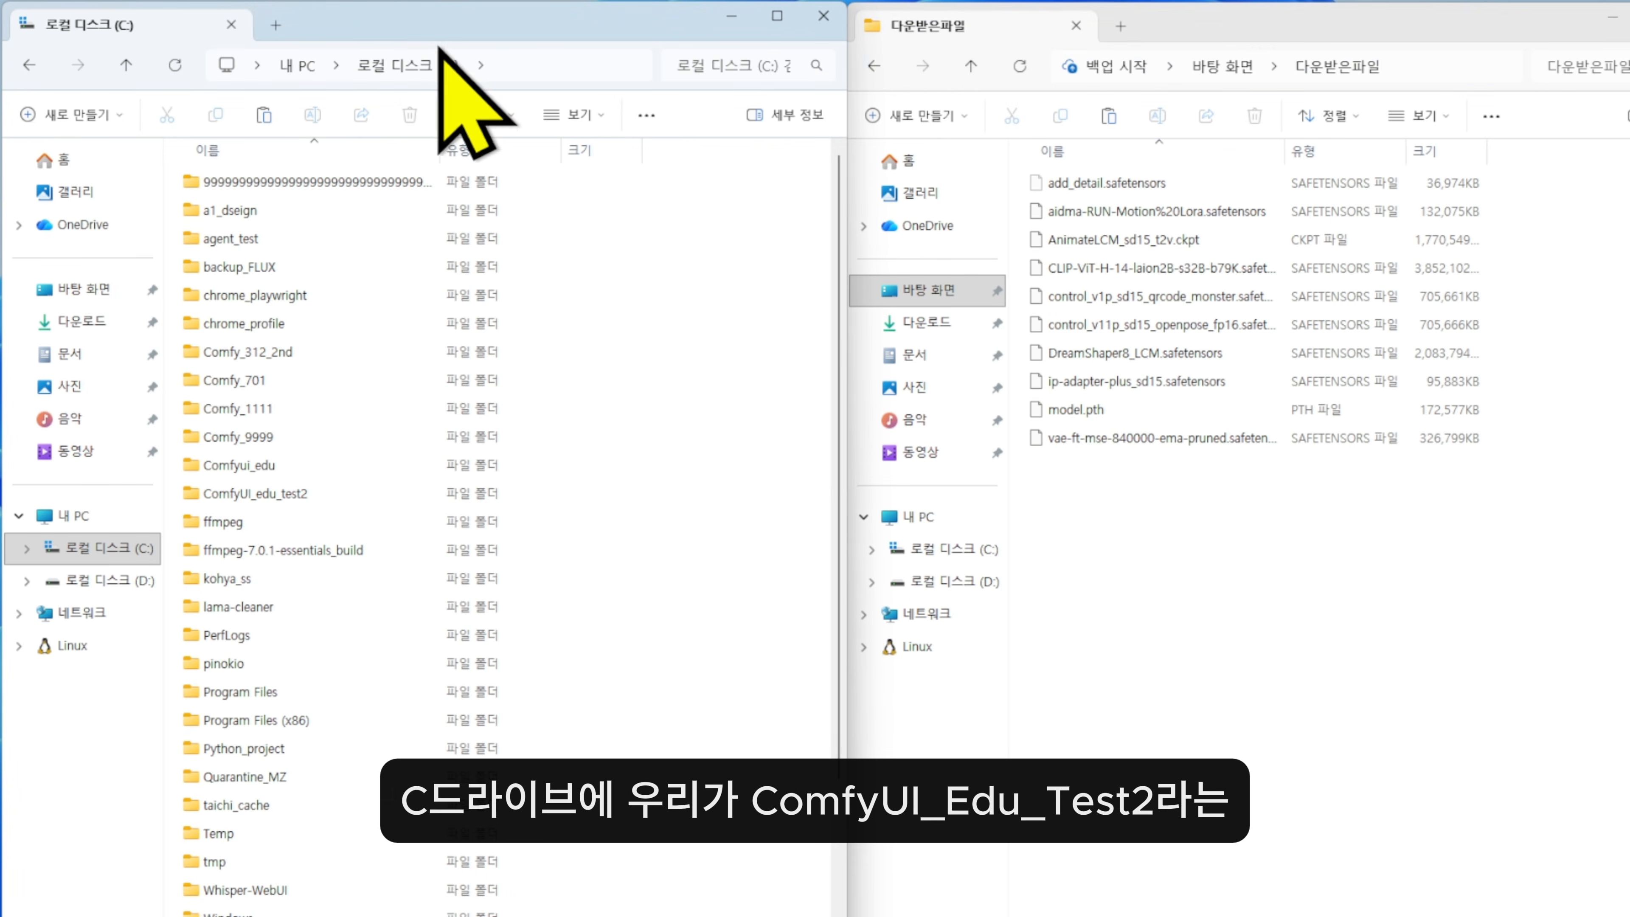
{"action": "double_click", "coordinate": [234, 495]}
{"action": "double_click", "coordinate": [340, 174]}
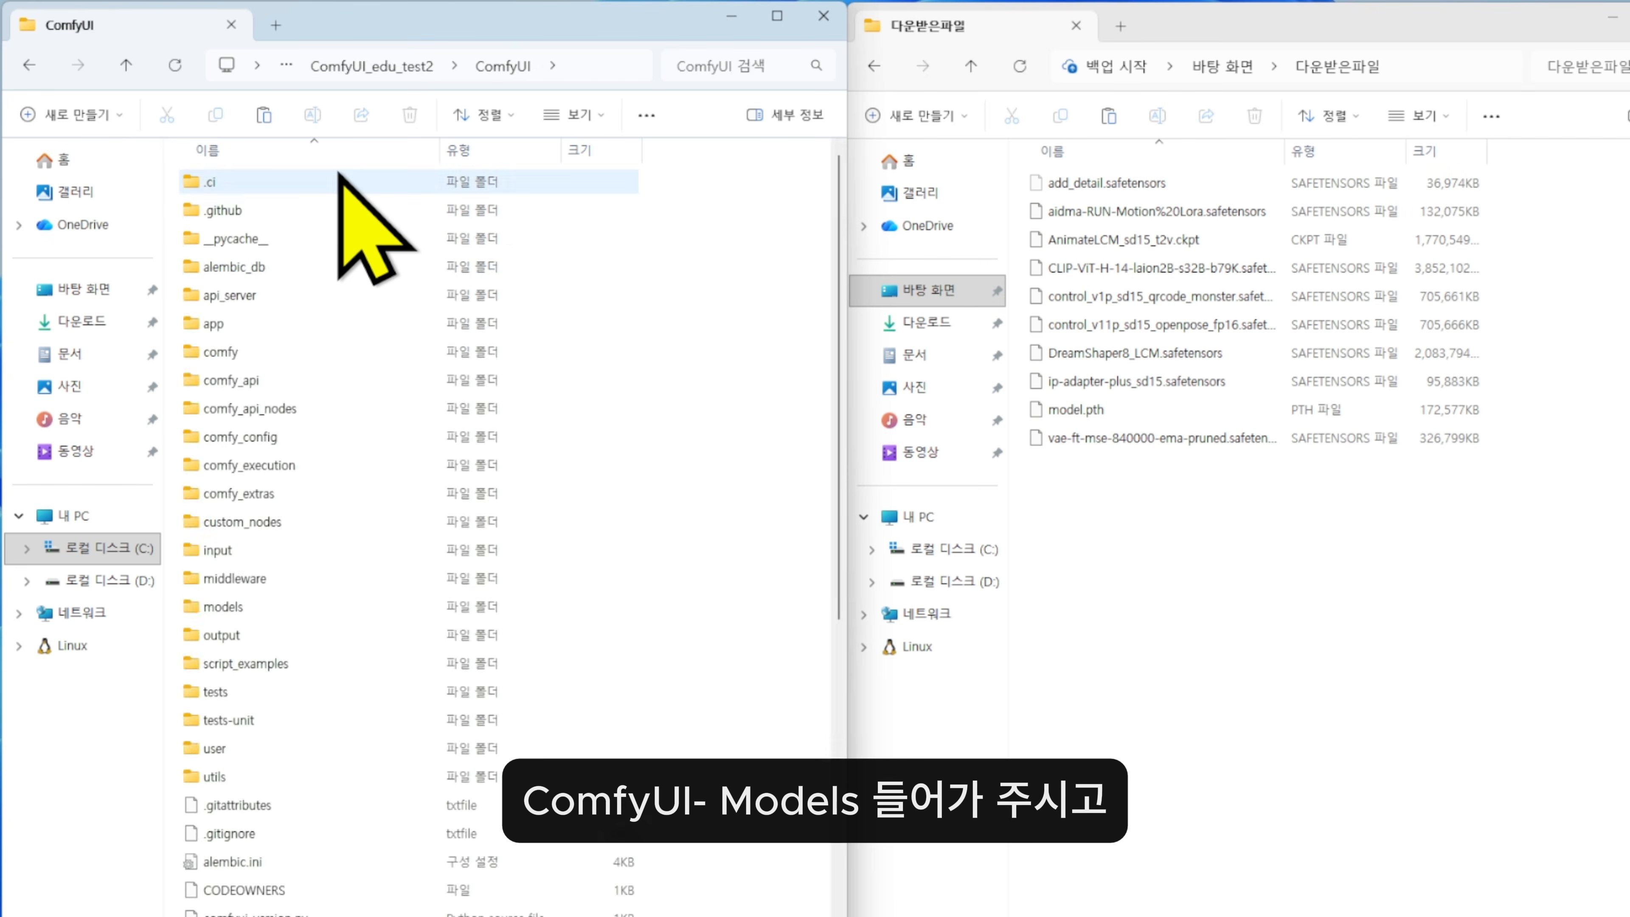
{"action": "left_click", "coordinate": [263, 609]}
{"action": "double_click", "coordinate": [263, 609]}
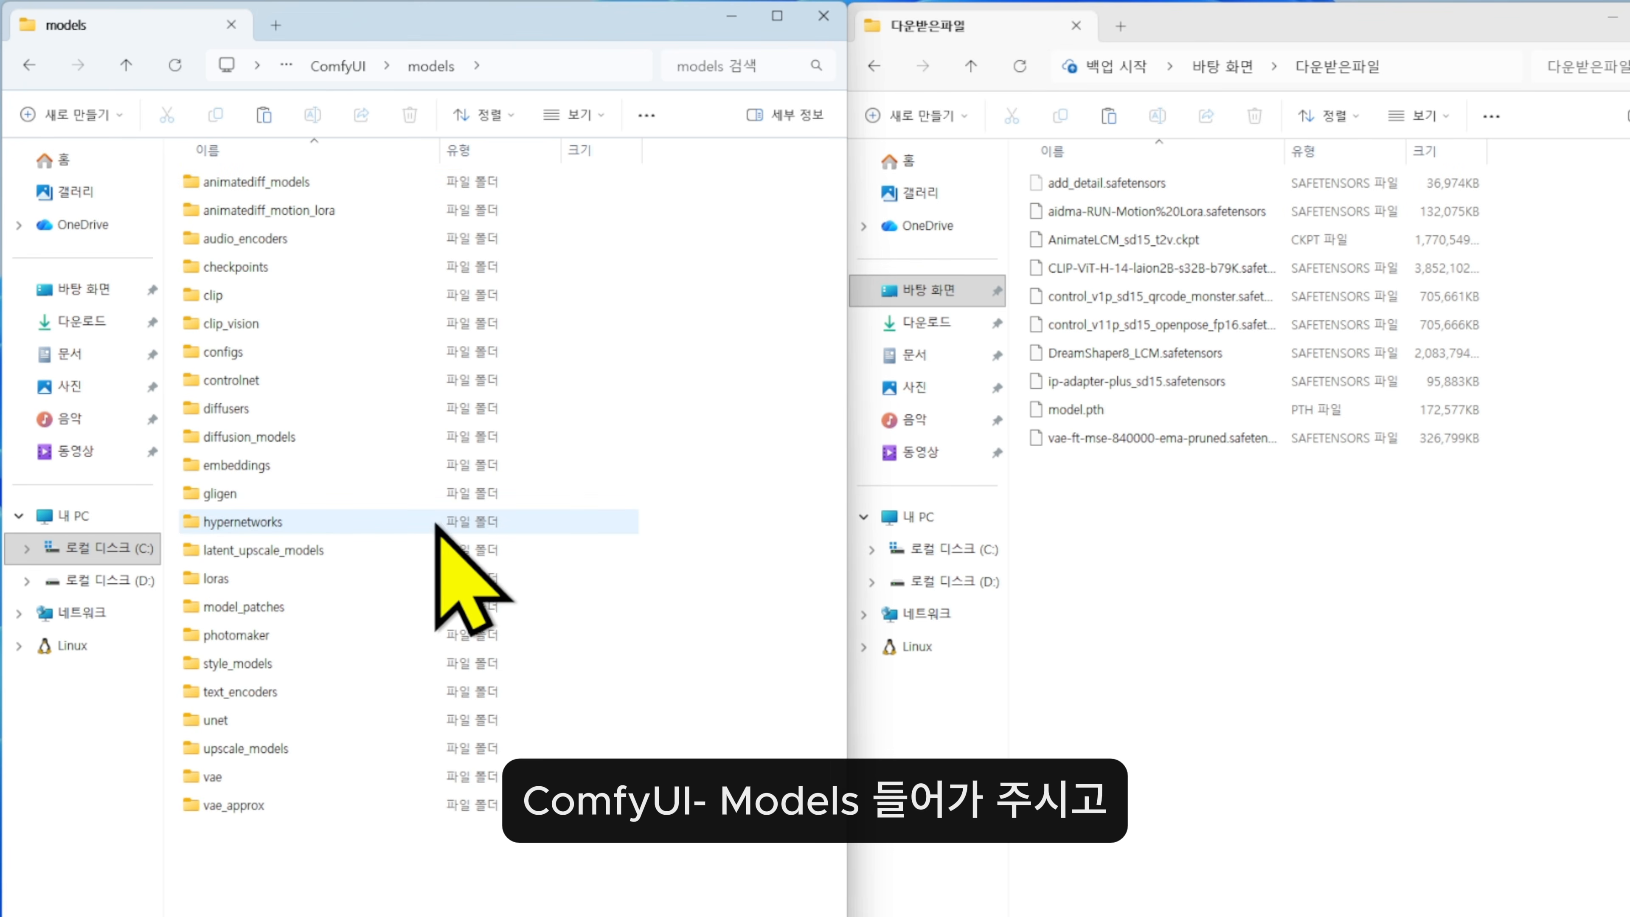
{"action": "double_click", "coordinate": [252, 578]}
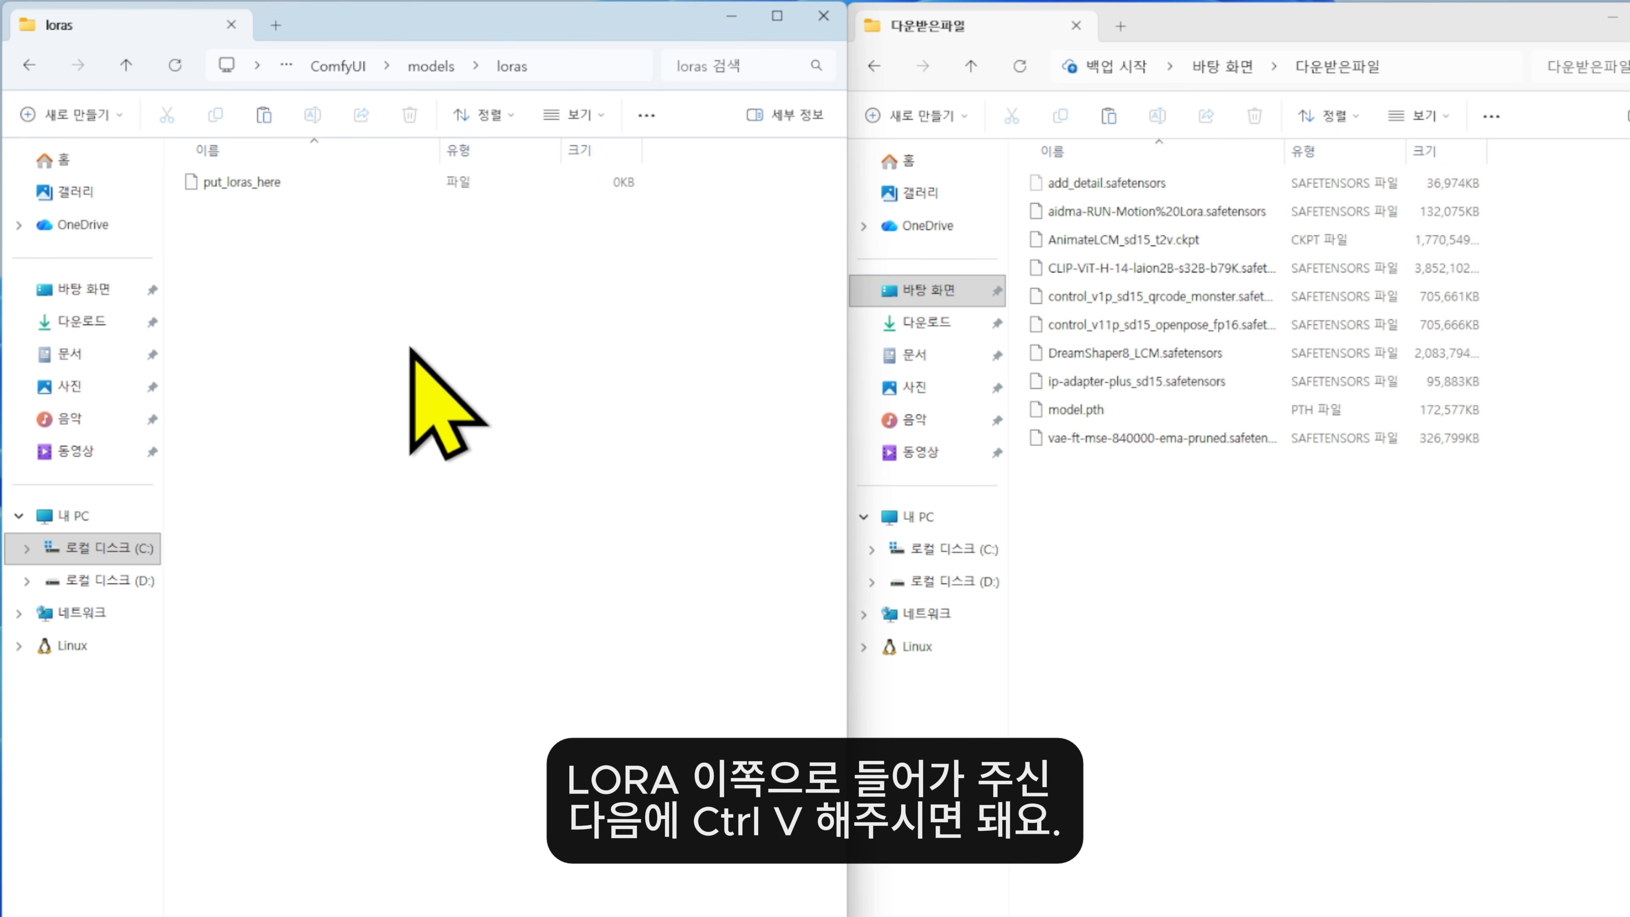
{"action": "key", "text": "ctrl+v"}
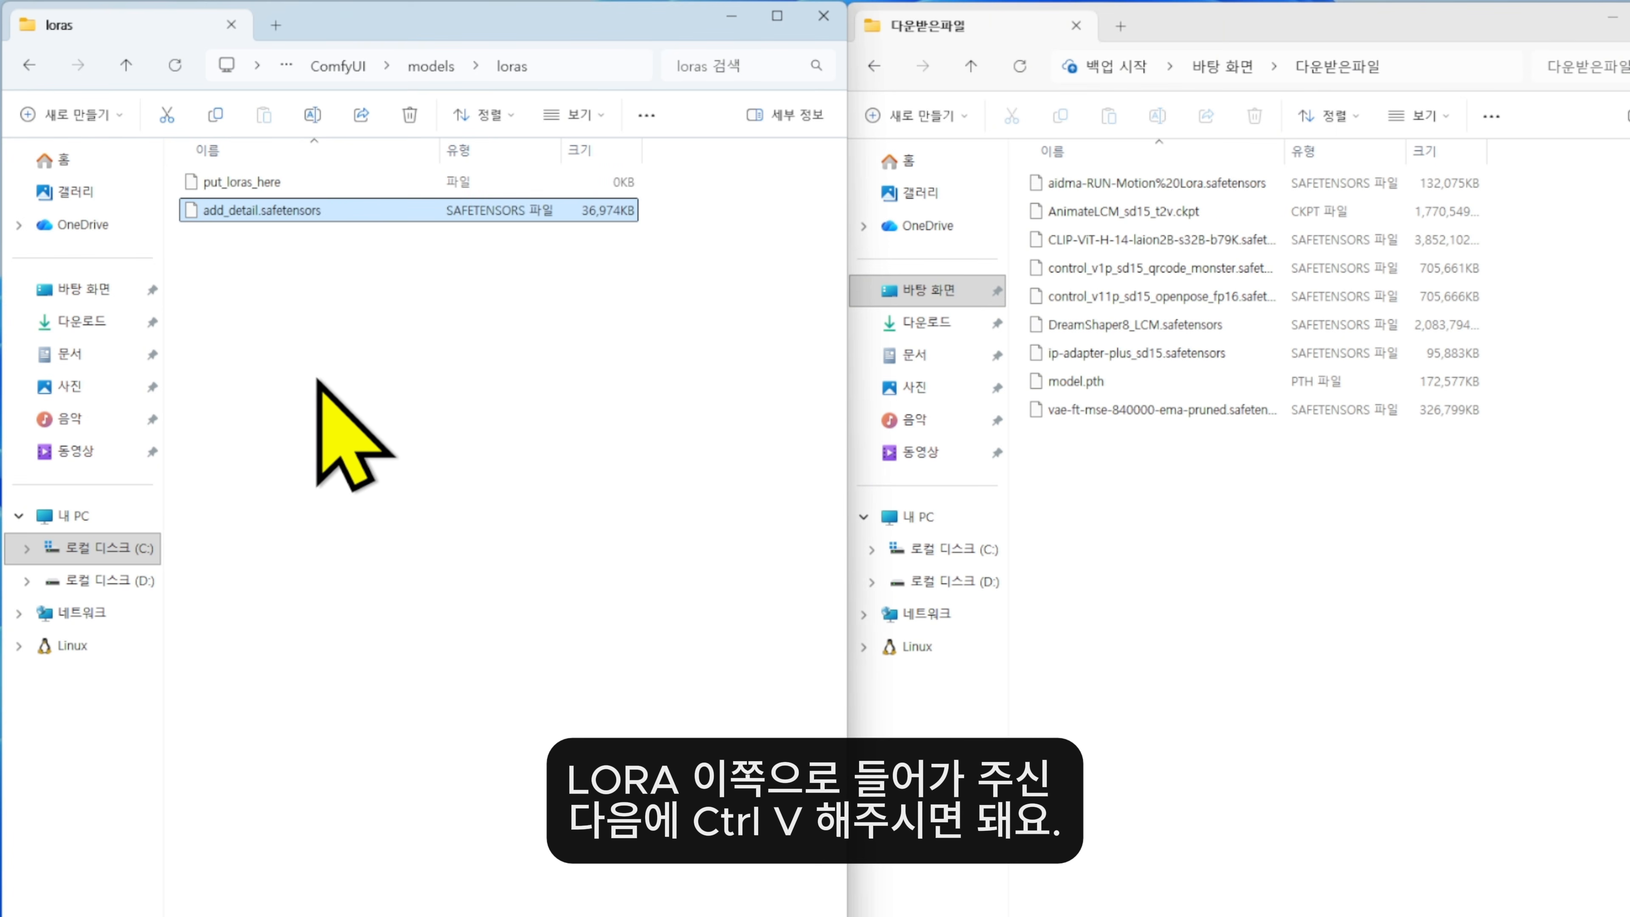
Move aidma-RUN-Motion%20Lora.safetensors from the downloaded files into the animatediff_motion_lora folder under ComfyUI\models.
{"action": "left_click", "coordinate": [1255, 673]}
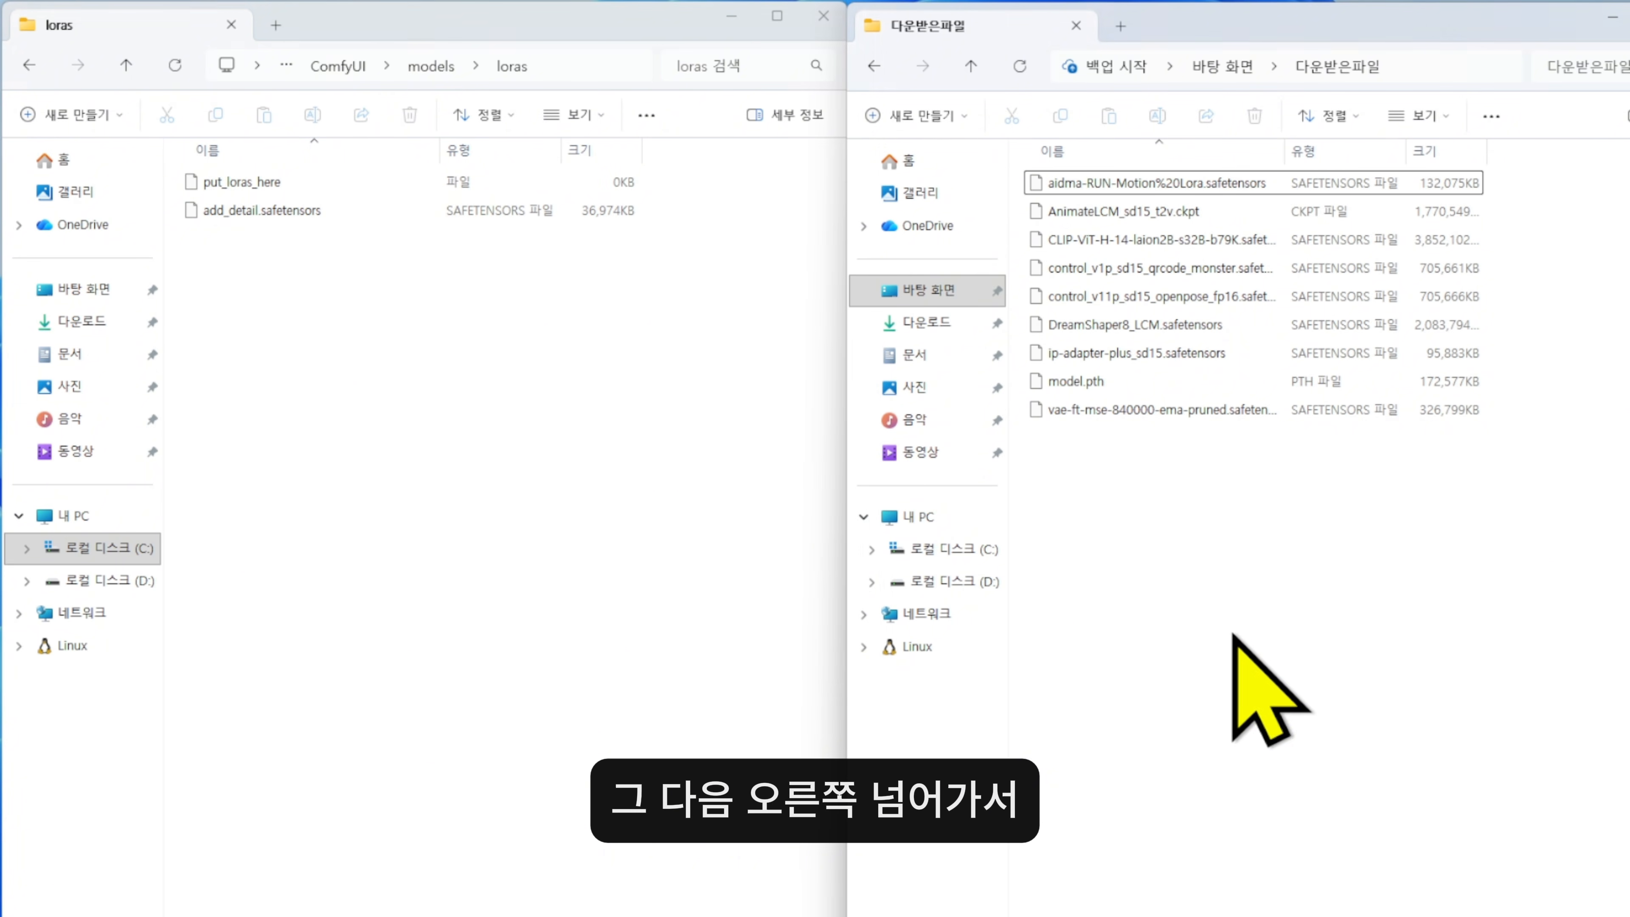
{"action": "left_click", "coordinate": [1082, 185]}
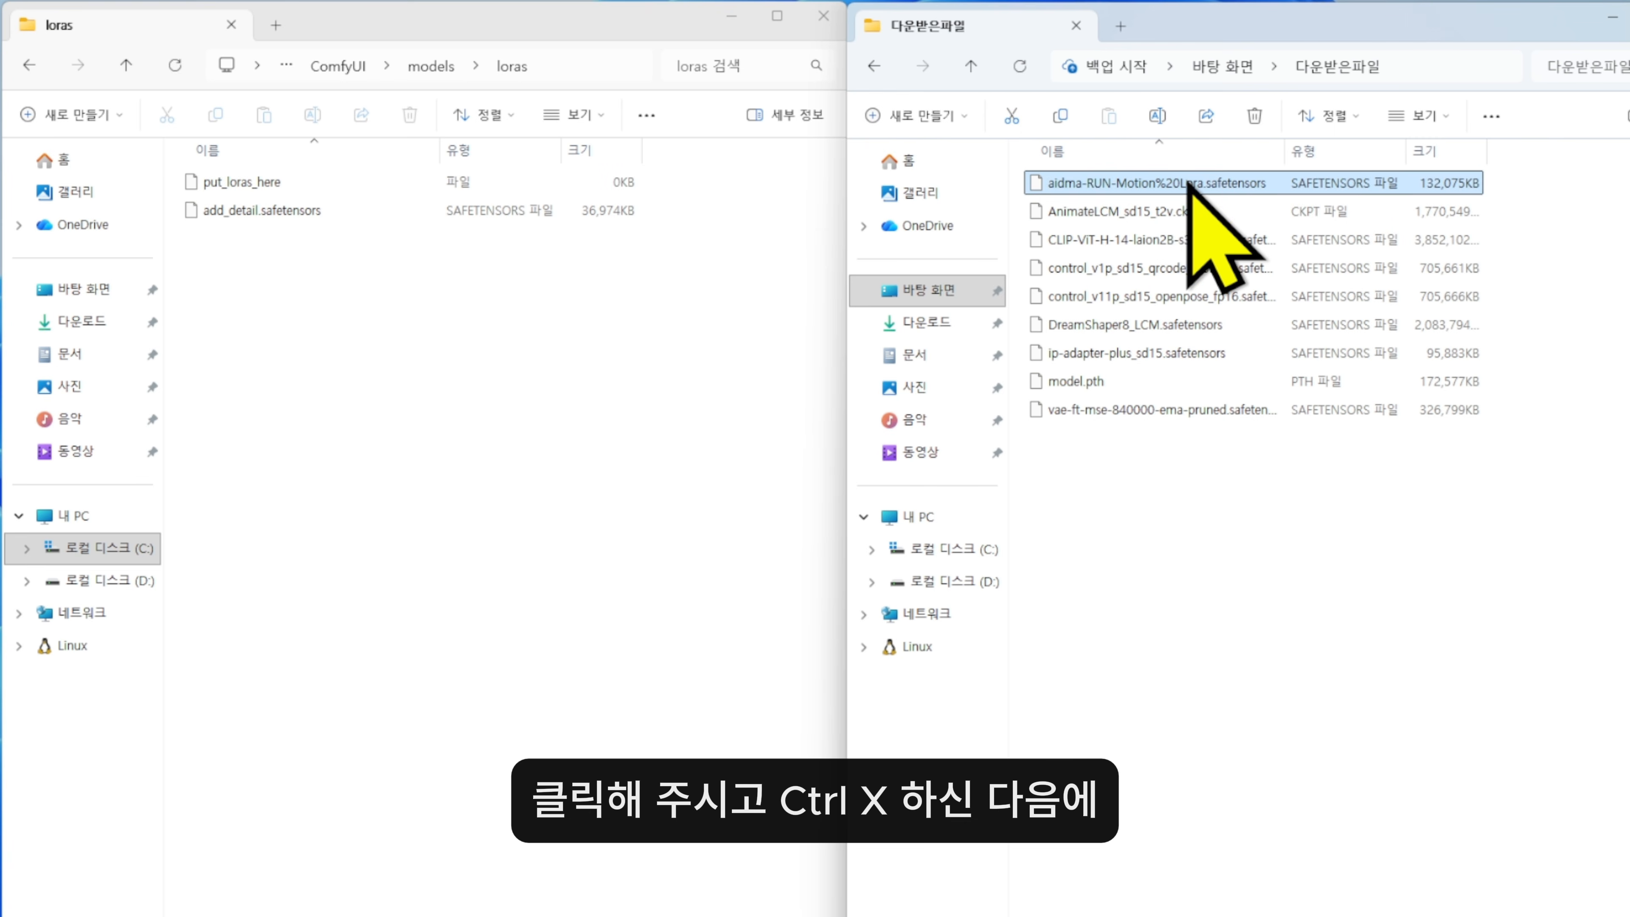
{"action": "left_click", "coordinate": [582, 564]}
{"action": "left_click", "coordinate": [338, 67]}
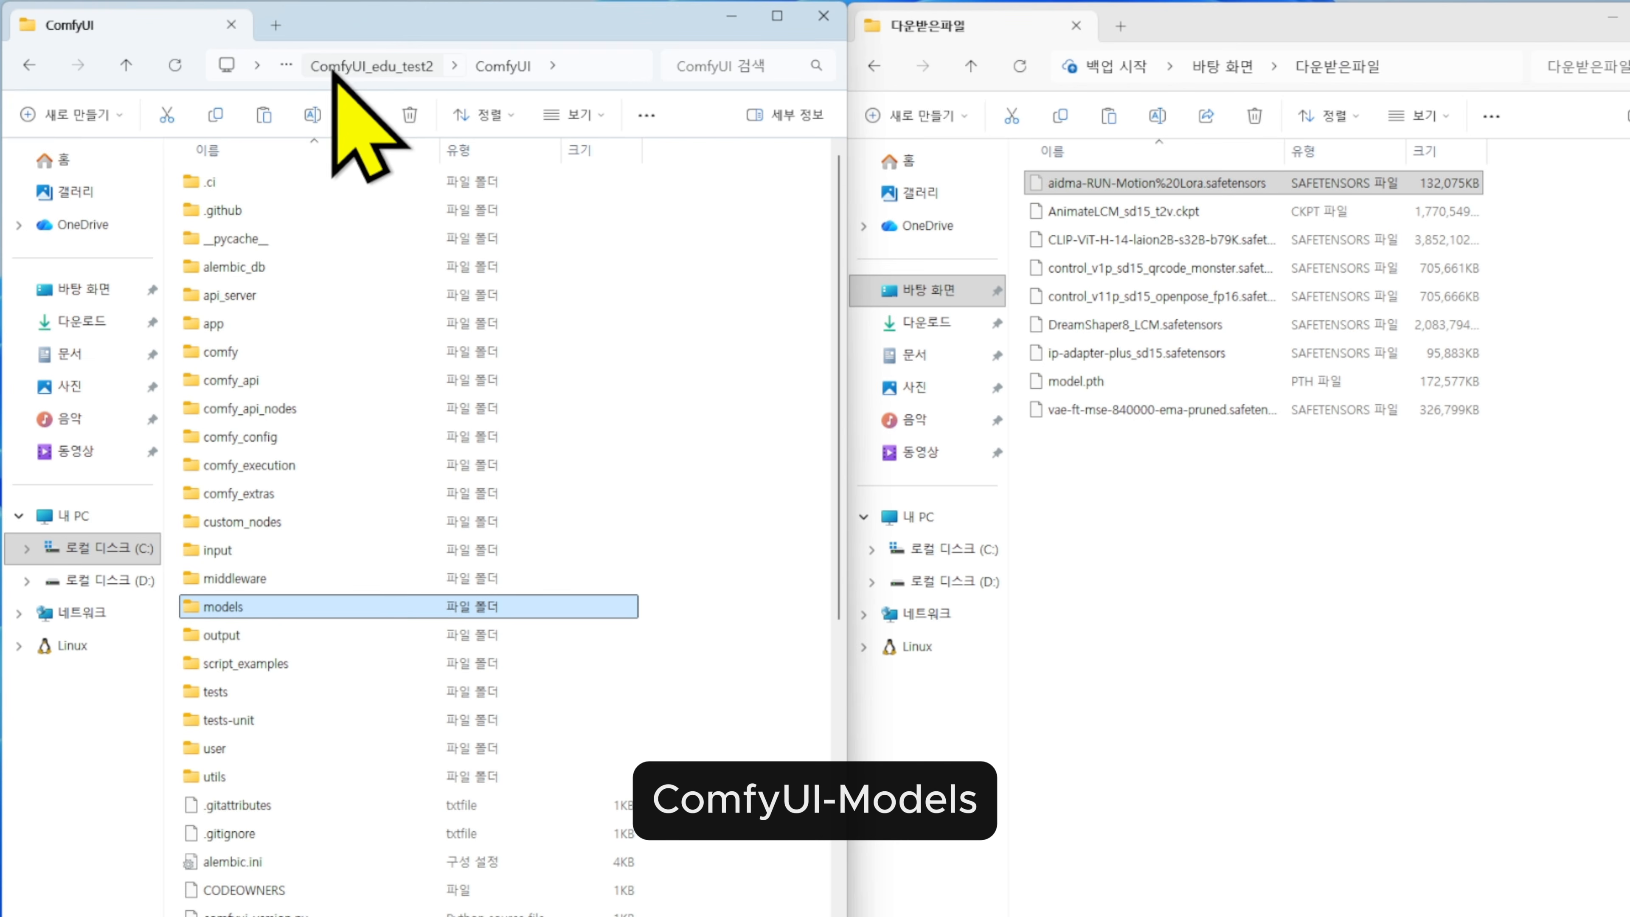
{"action": "double_click", "coordinate": [231, 603]}
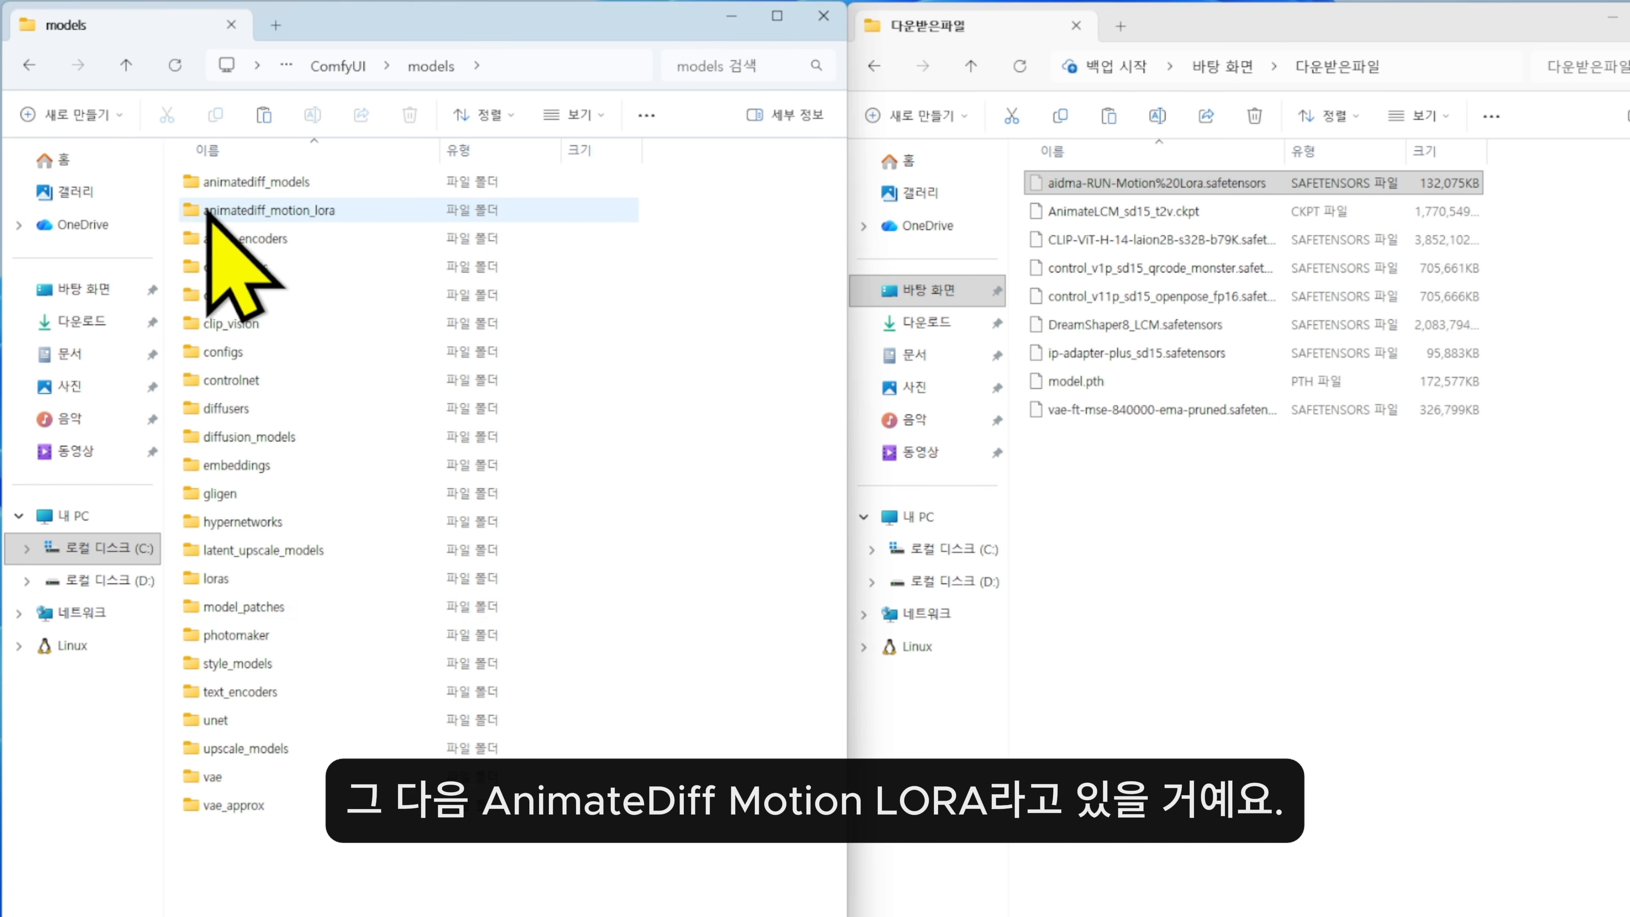
{"action": "left_click", "coordinate": [310, 214]}
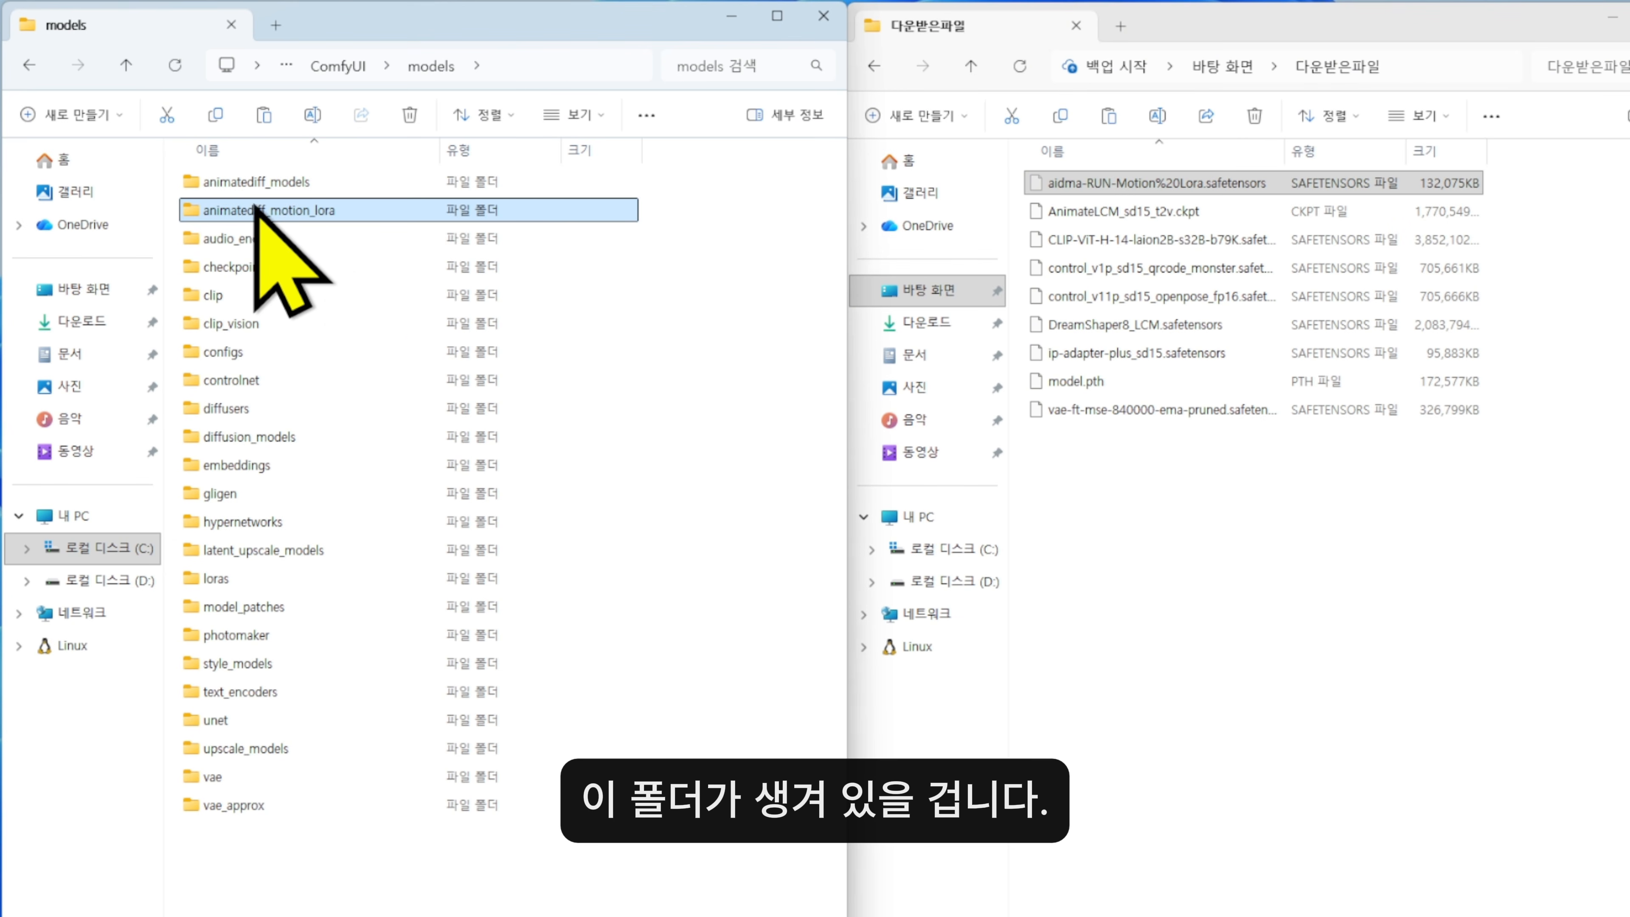
{"action": "double_click", "coordinate": [305, 203]}
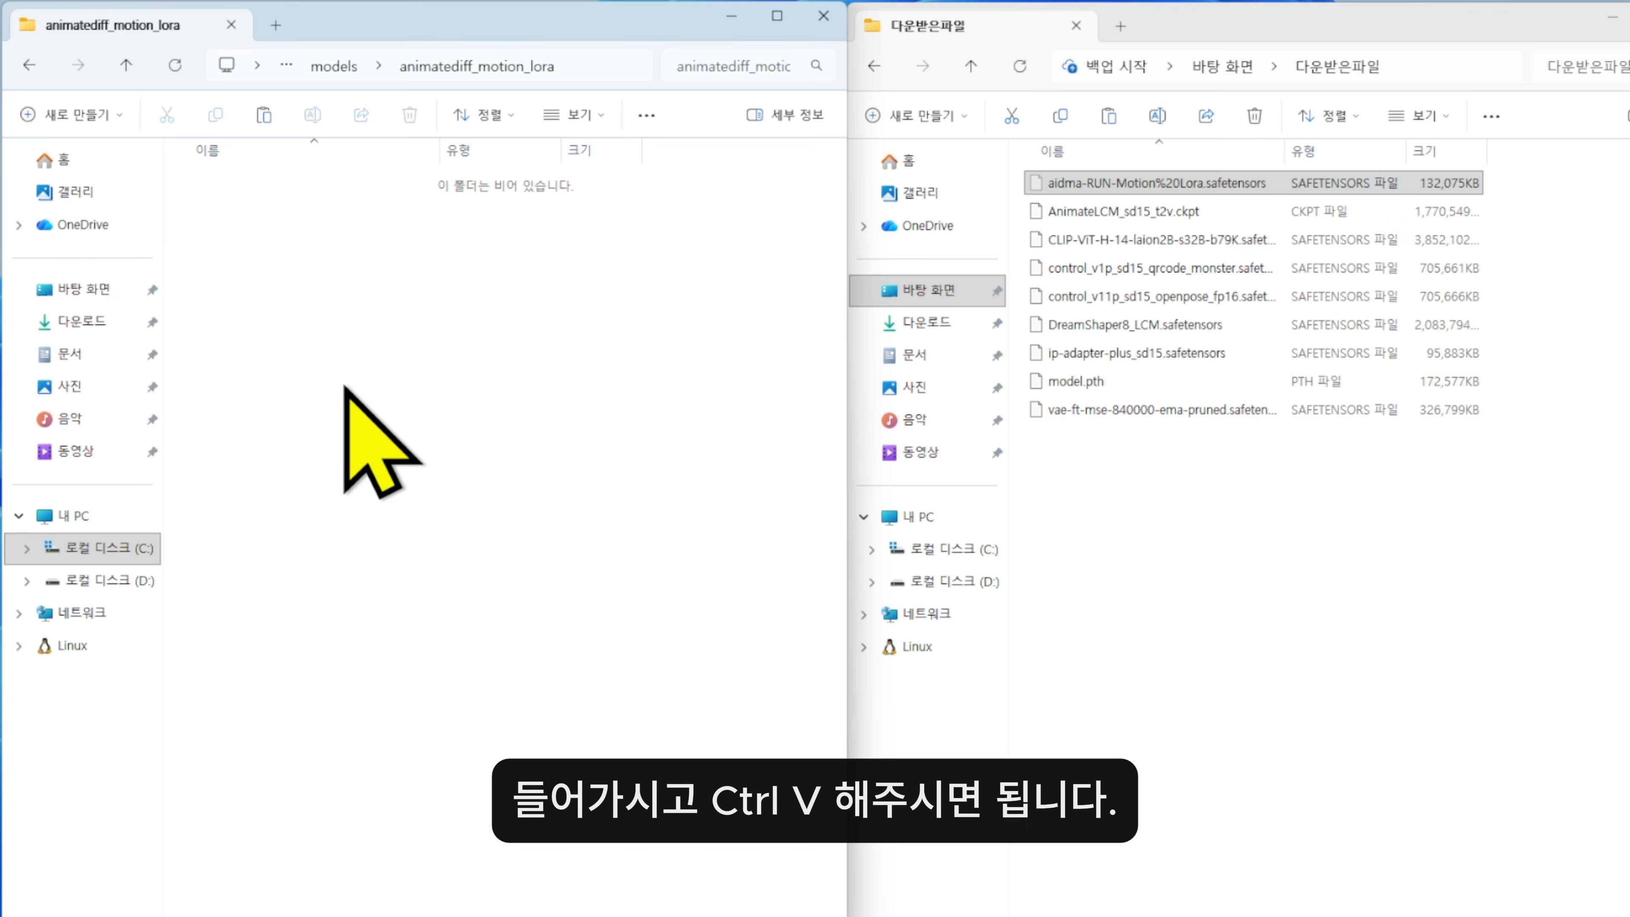
{"action": "key", "text": "ctrl+v"}
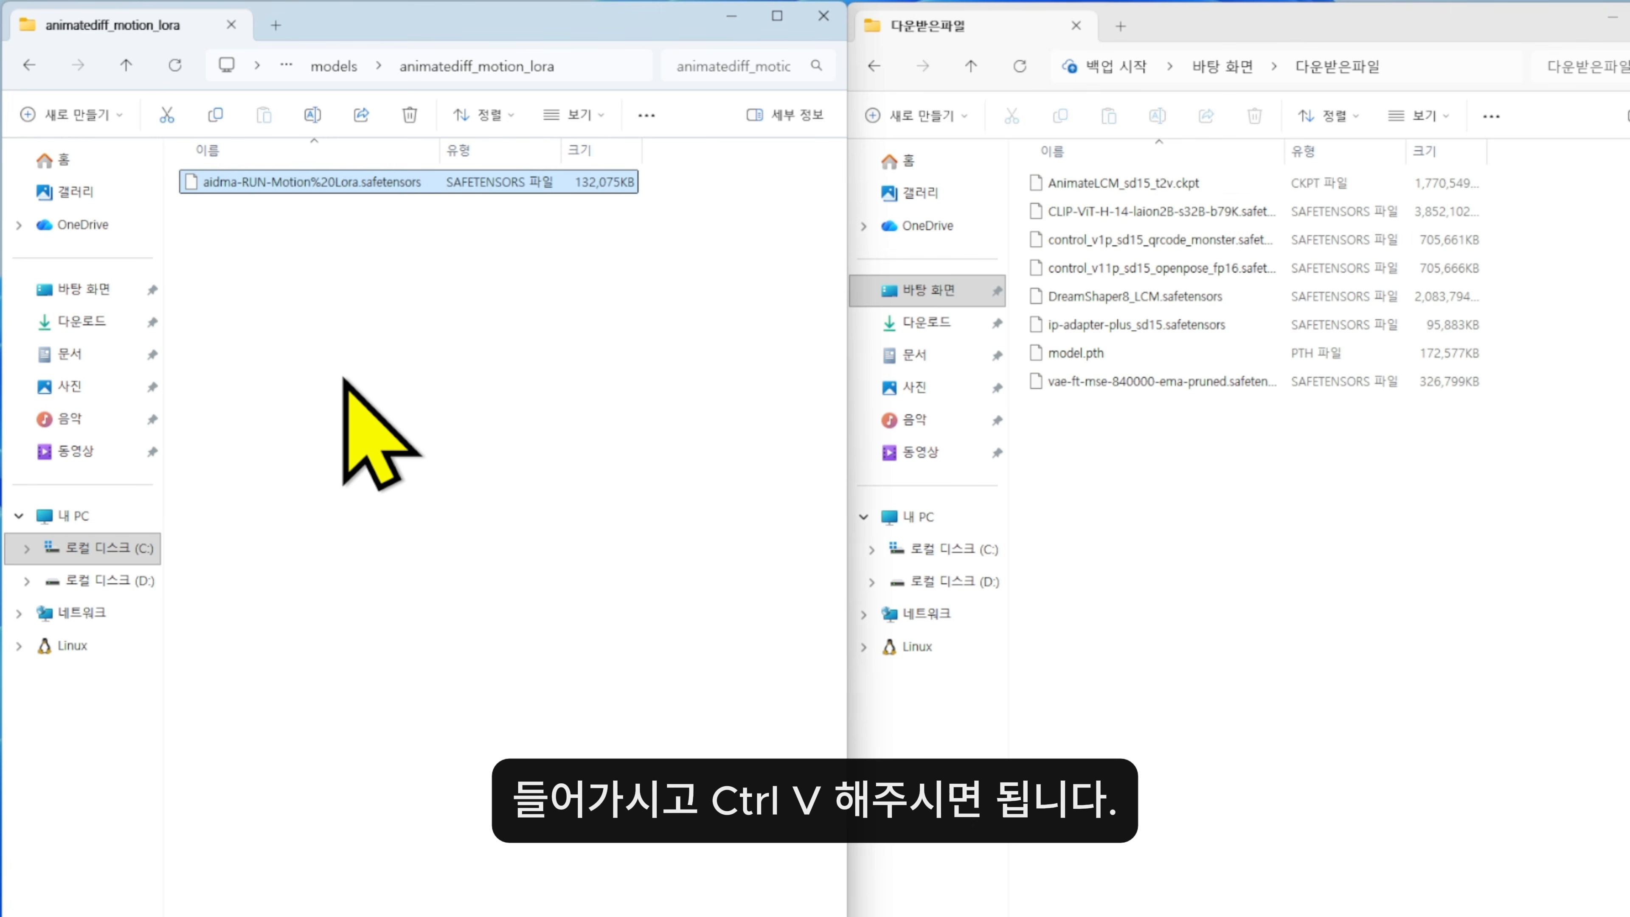
{"action": "left_click", "coordinate": [381, 399]}
Move AnimateLCM_sd15_t2v.ckpt from the downloaded files into the animatediff_models folder under ComfyUI\models.
{"action": "left_click", "coordinate": [1151, 612]}
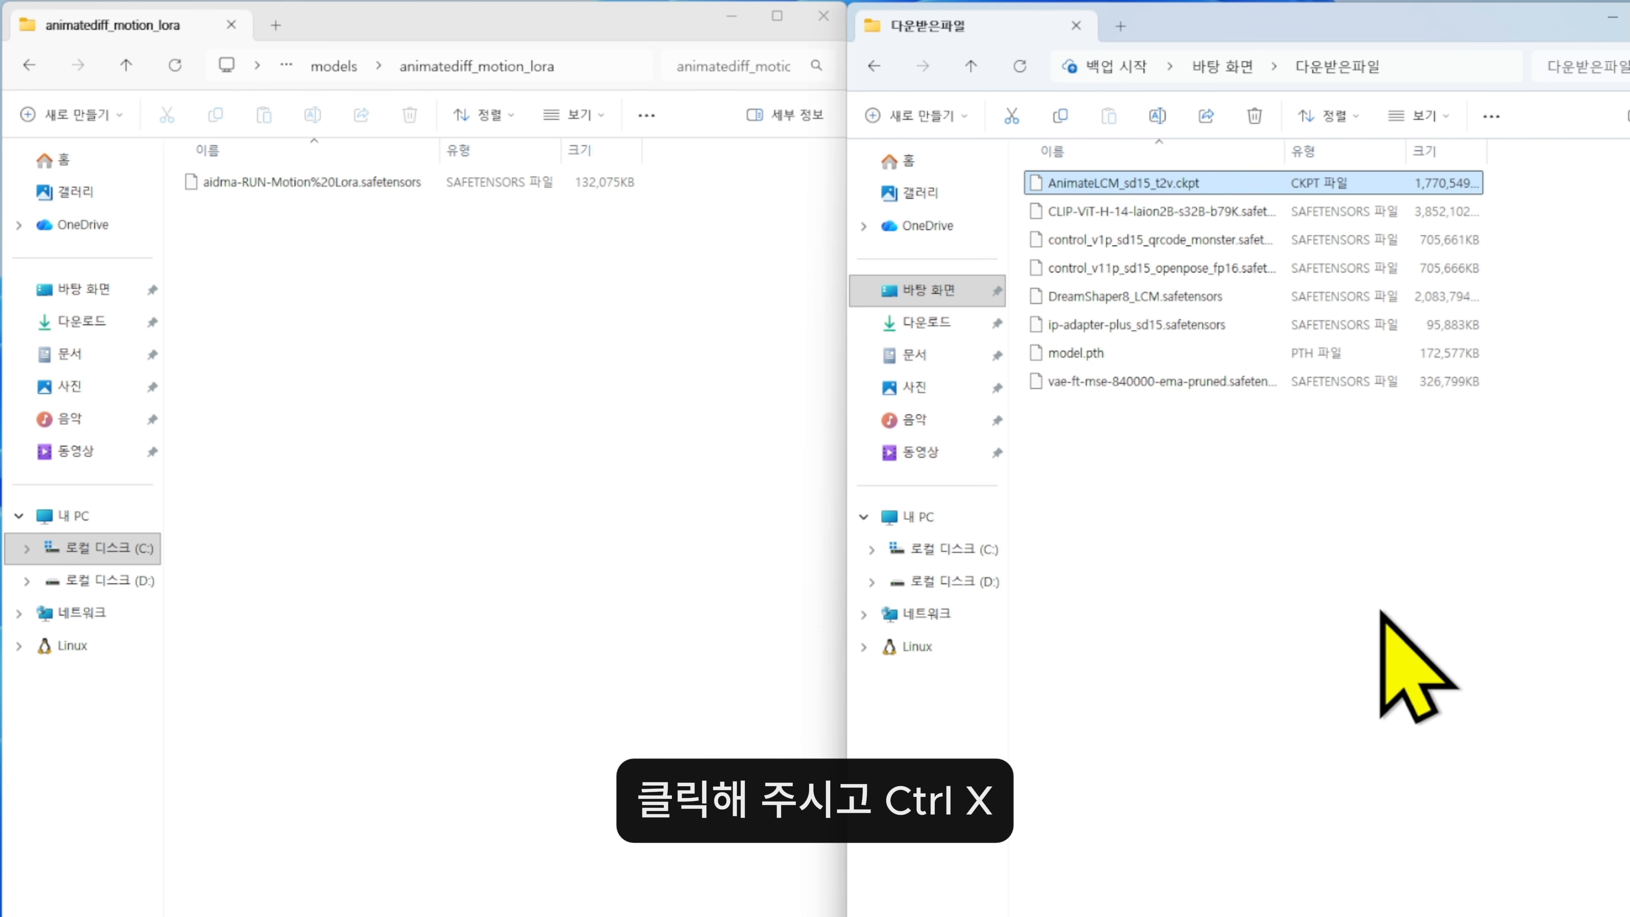
{"action": "left_click", "coordinate": [334, 67]}
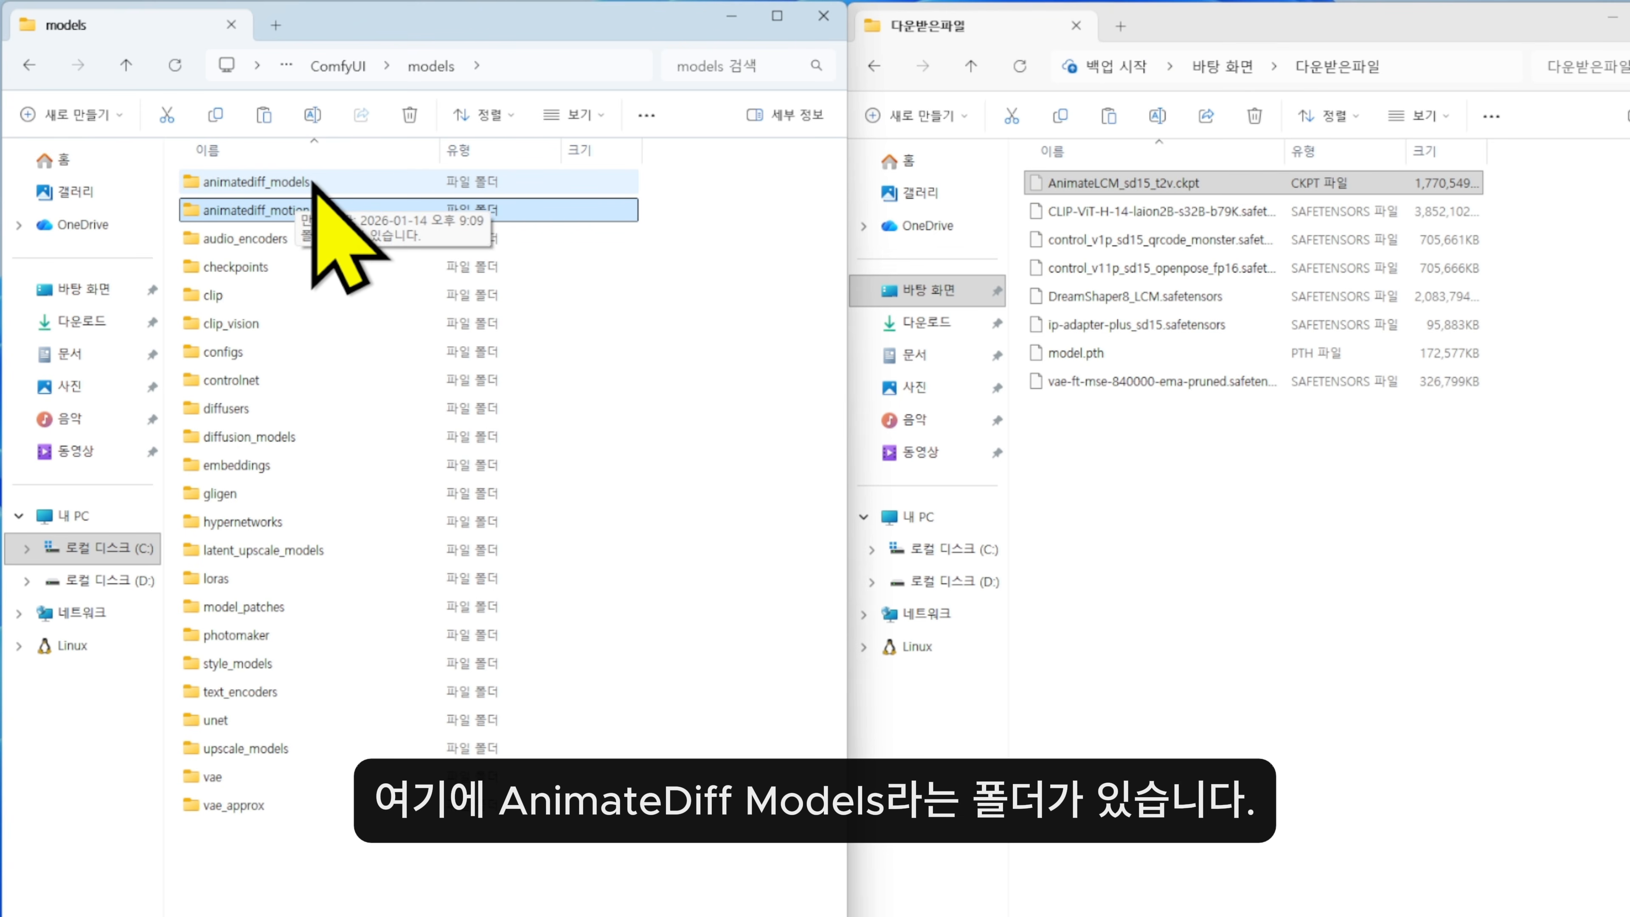
{"action": "left_click", "coordinate": [285, 183]}
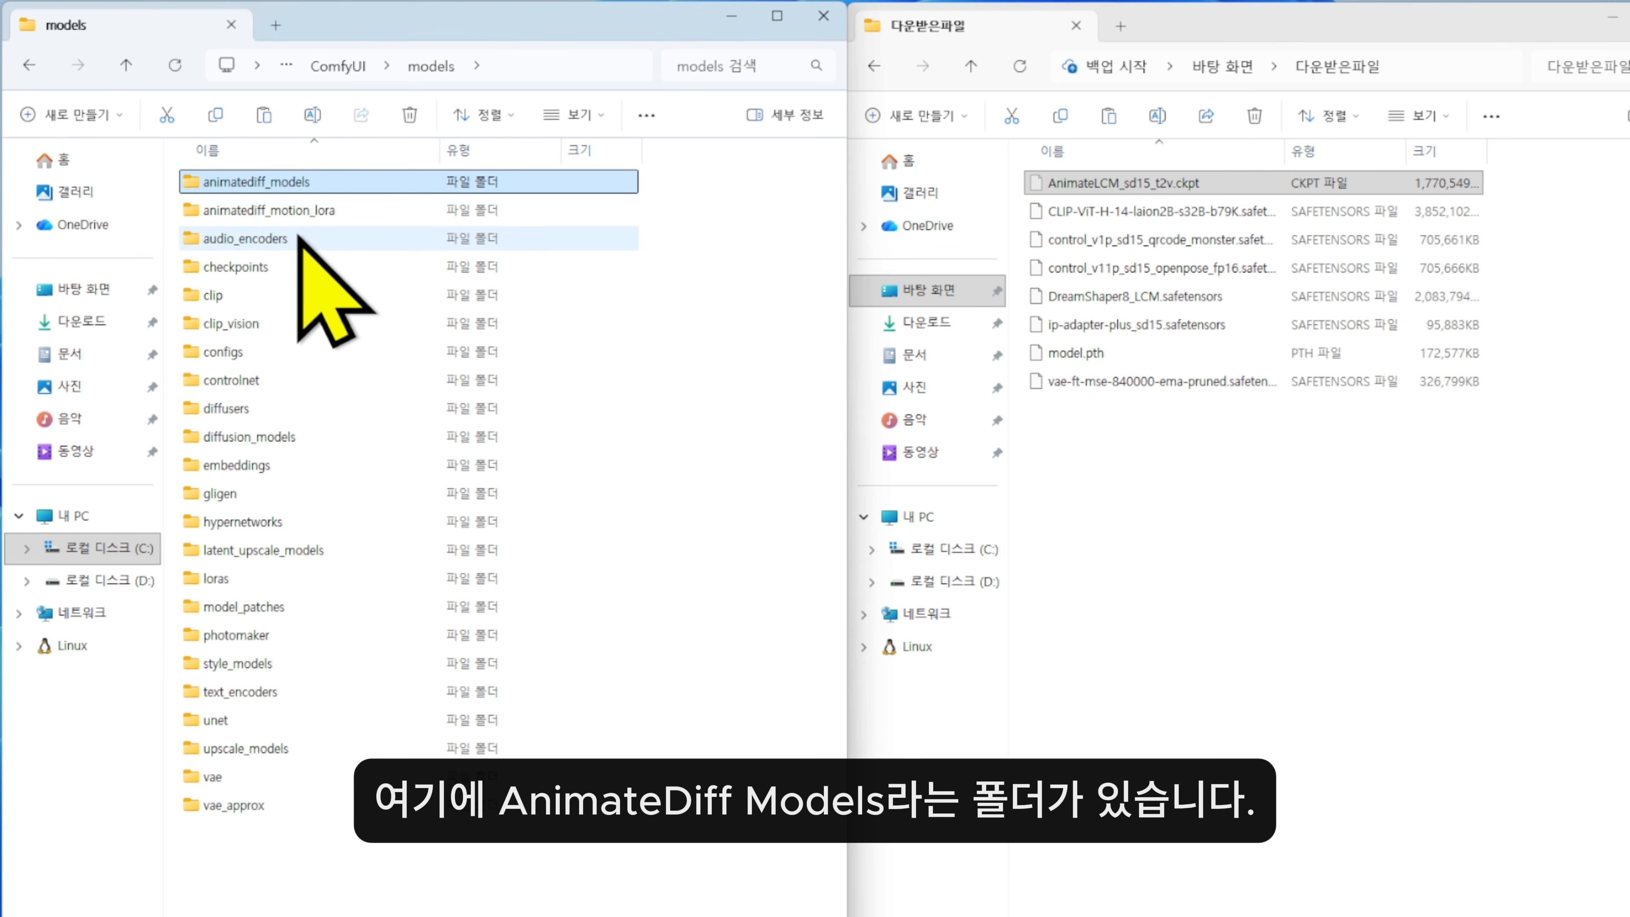
{"action": "double_click", "coordinate": [258, 181]}
{"action": "key", "text": "ctrl+v"}
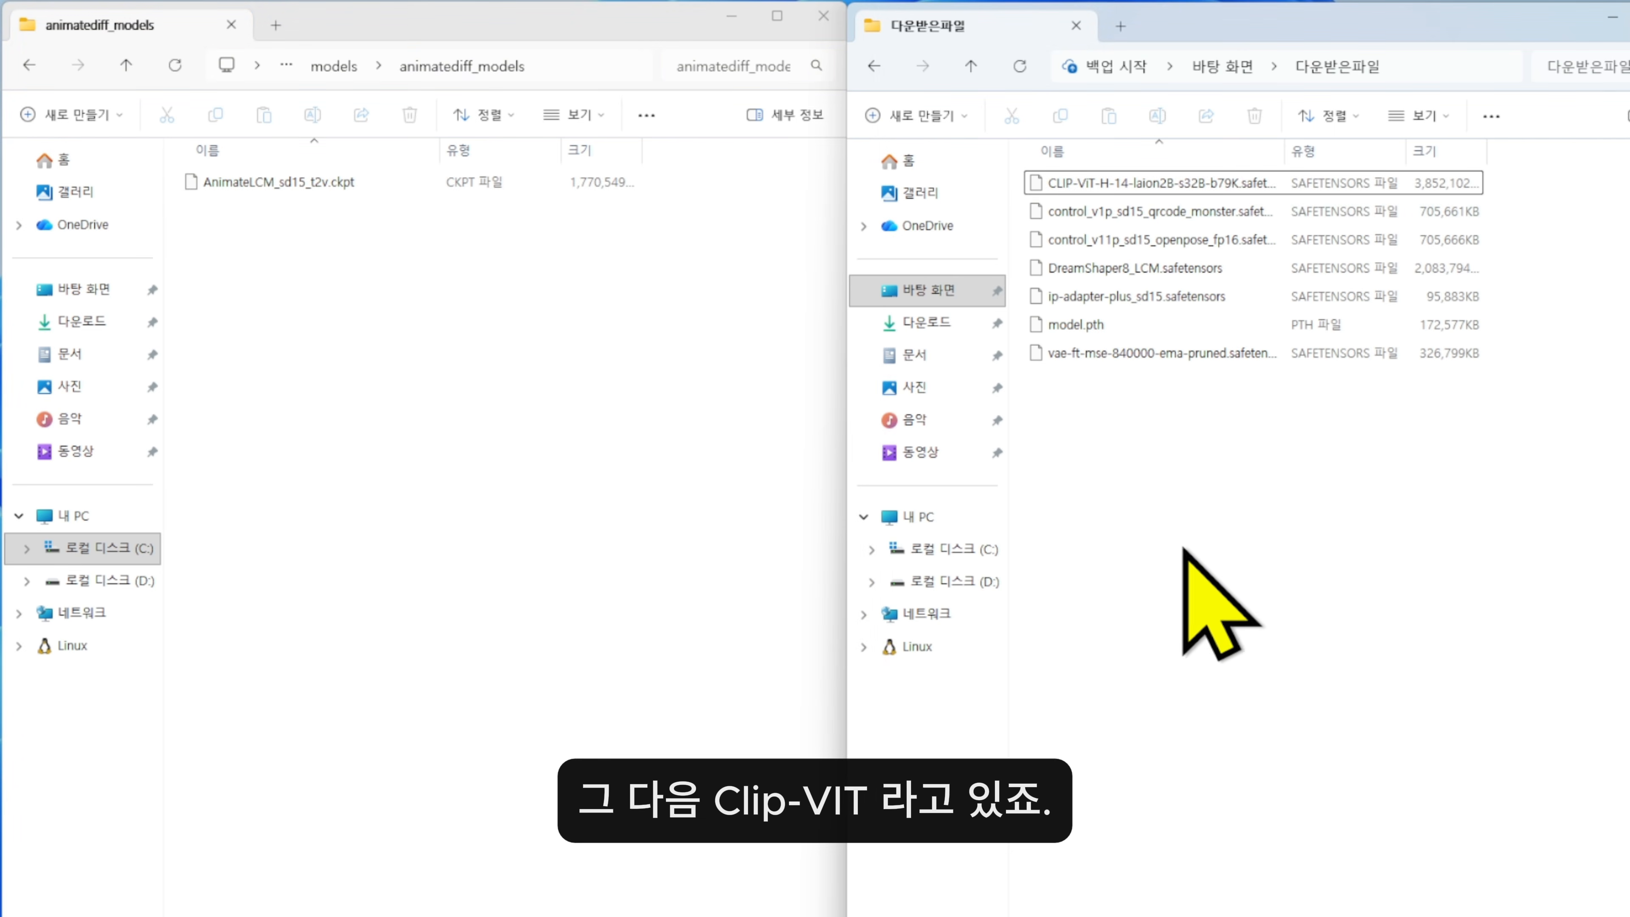
Move the CLIP-ViT-H-14-laion2B-s32B-b79K safetensors file from the downloaded files into ComfyUI\models\clip_vision.
{"action": "left_click", "coordinate": [1124, 187]}
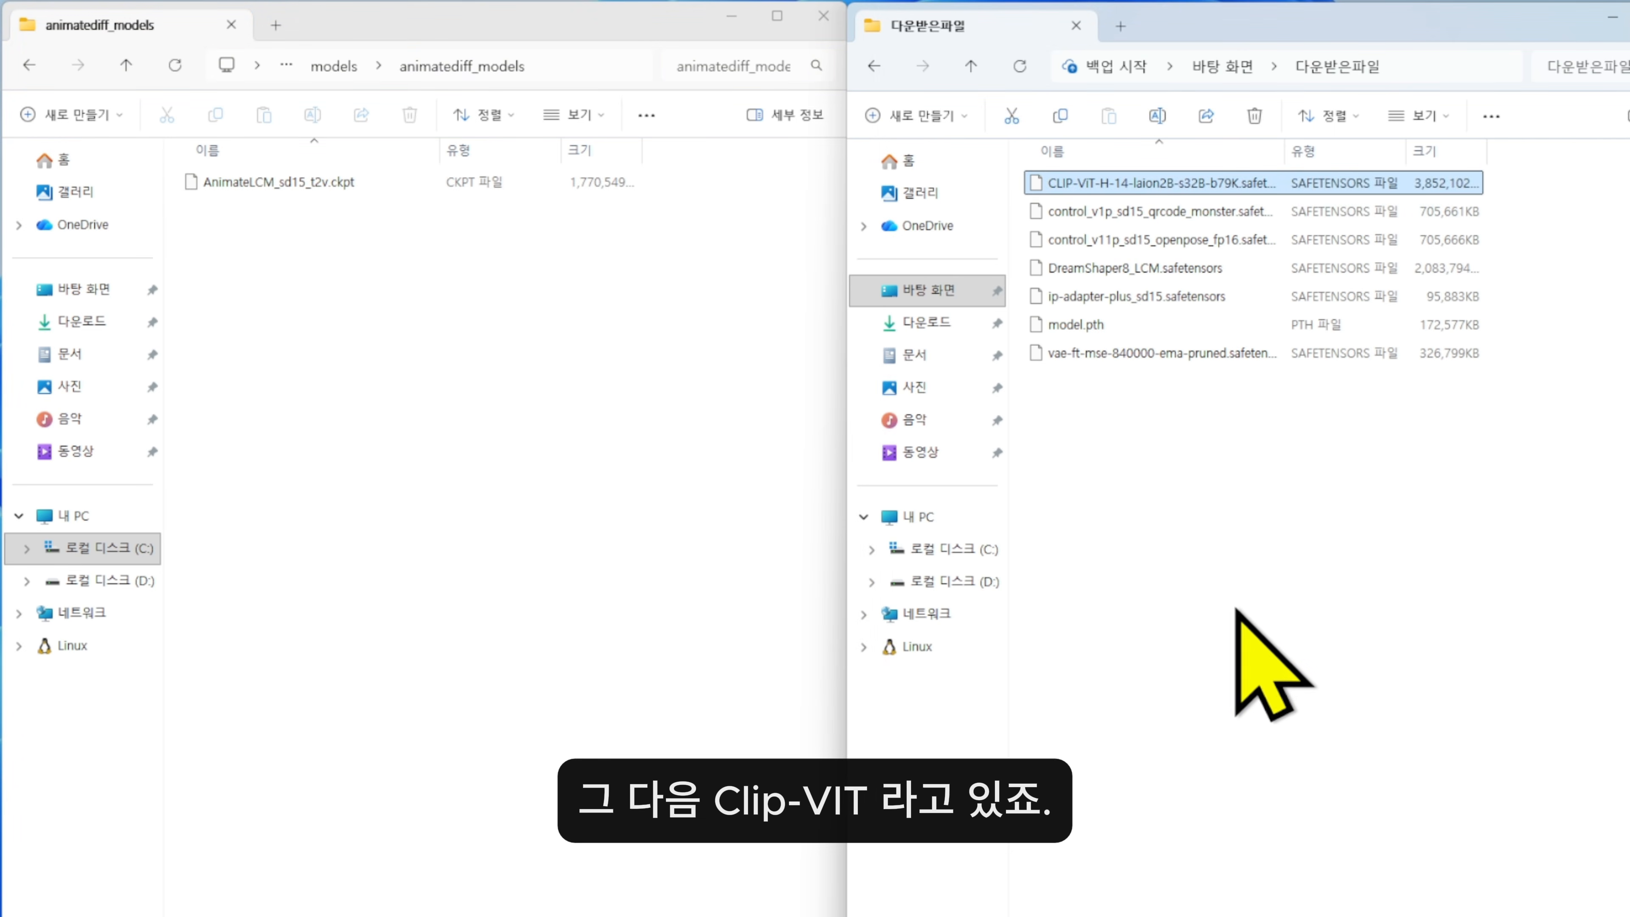
{"action": "left_click", "coordinate": [1215, 549]}
{"action": "left_click", "coordinate": [1186, 185]}
{"action": "key", "text": "ctrl+x"}
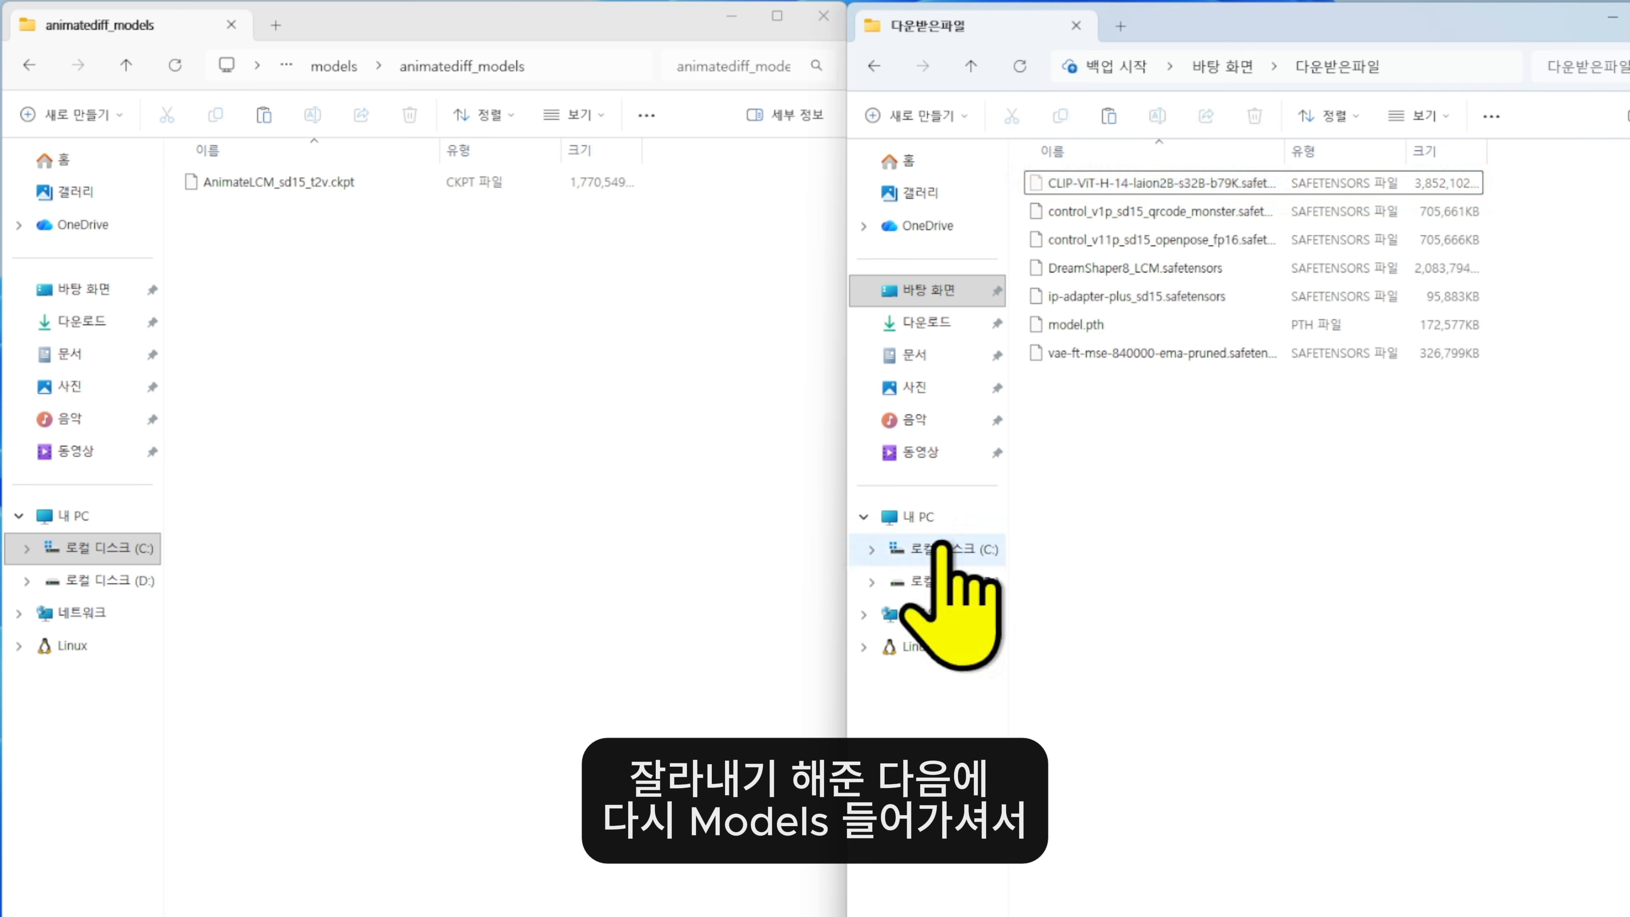
{"action": "left_click", "coordinate": [485, 390]}
{"action": "left_click", "coordinate": [333, 69]}
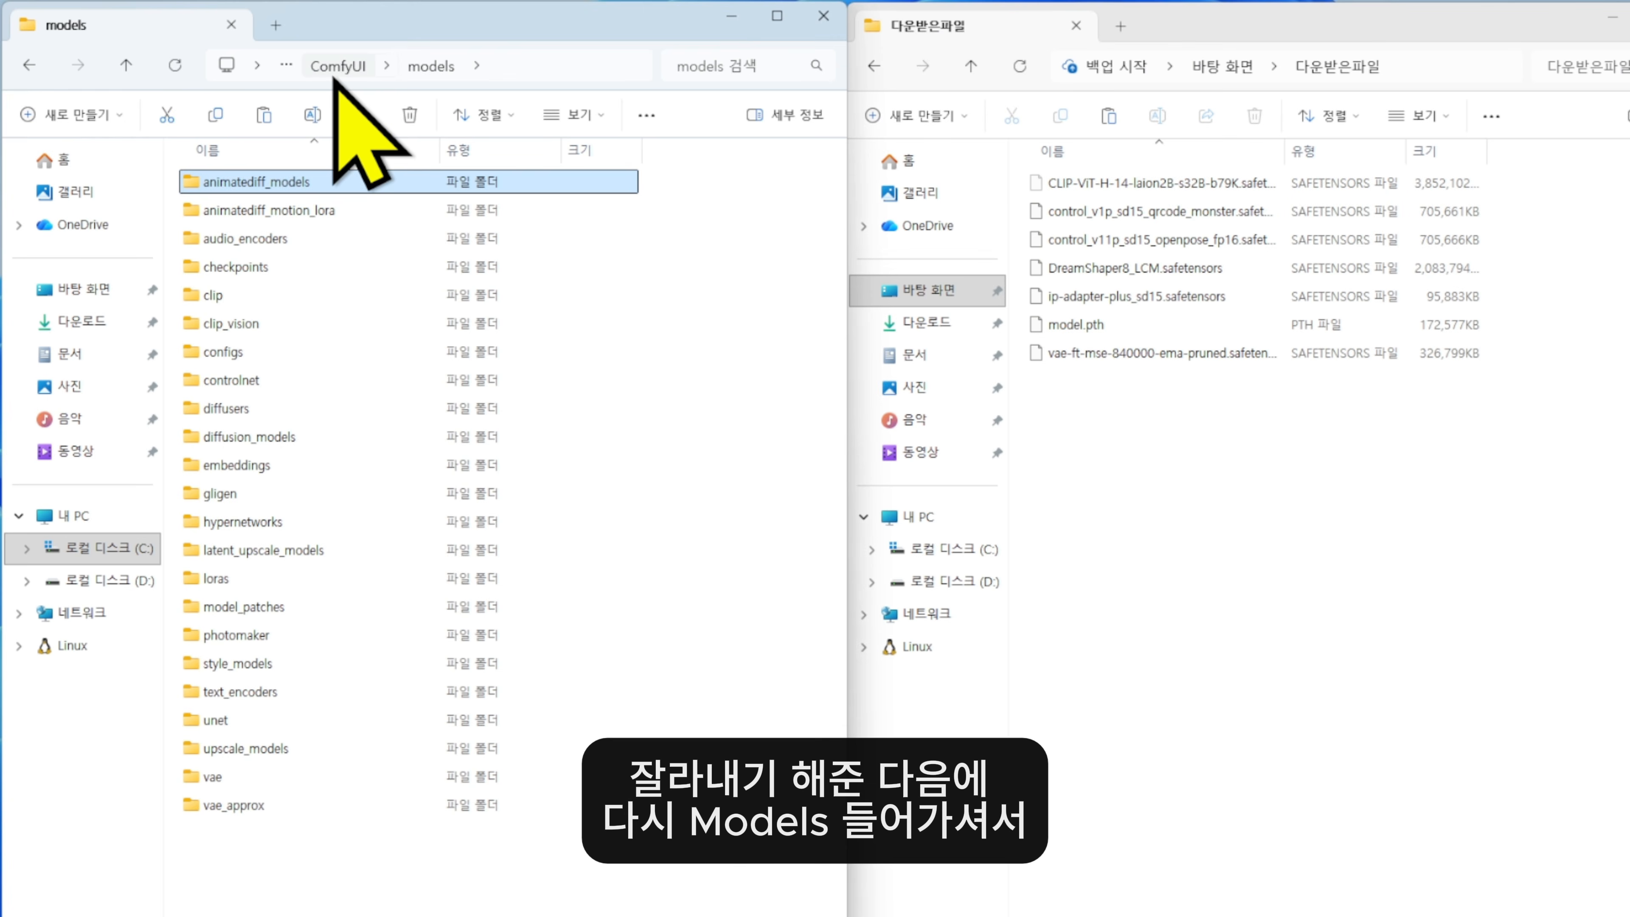
{"action": "left_click", "coordinate": [257, 323]}
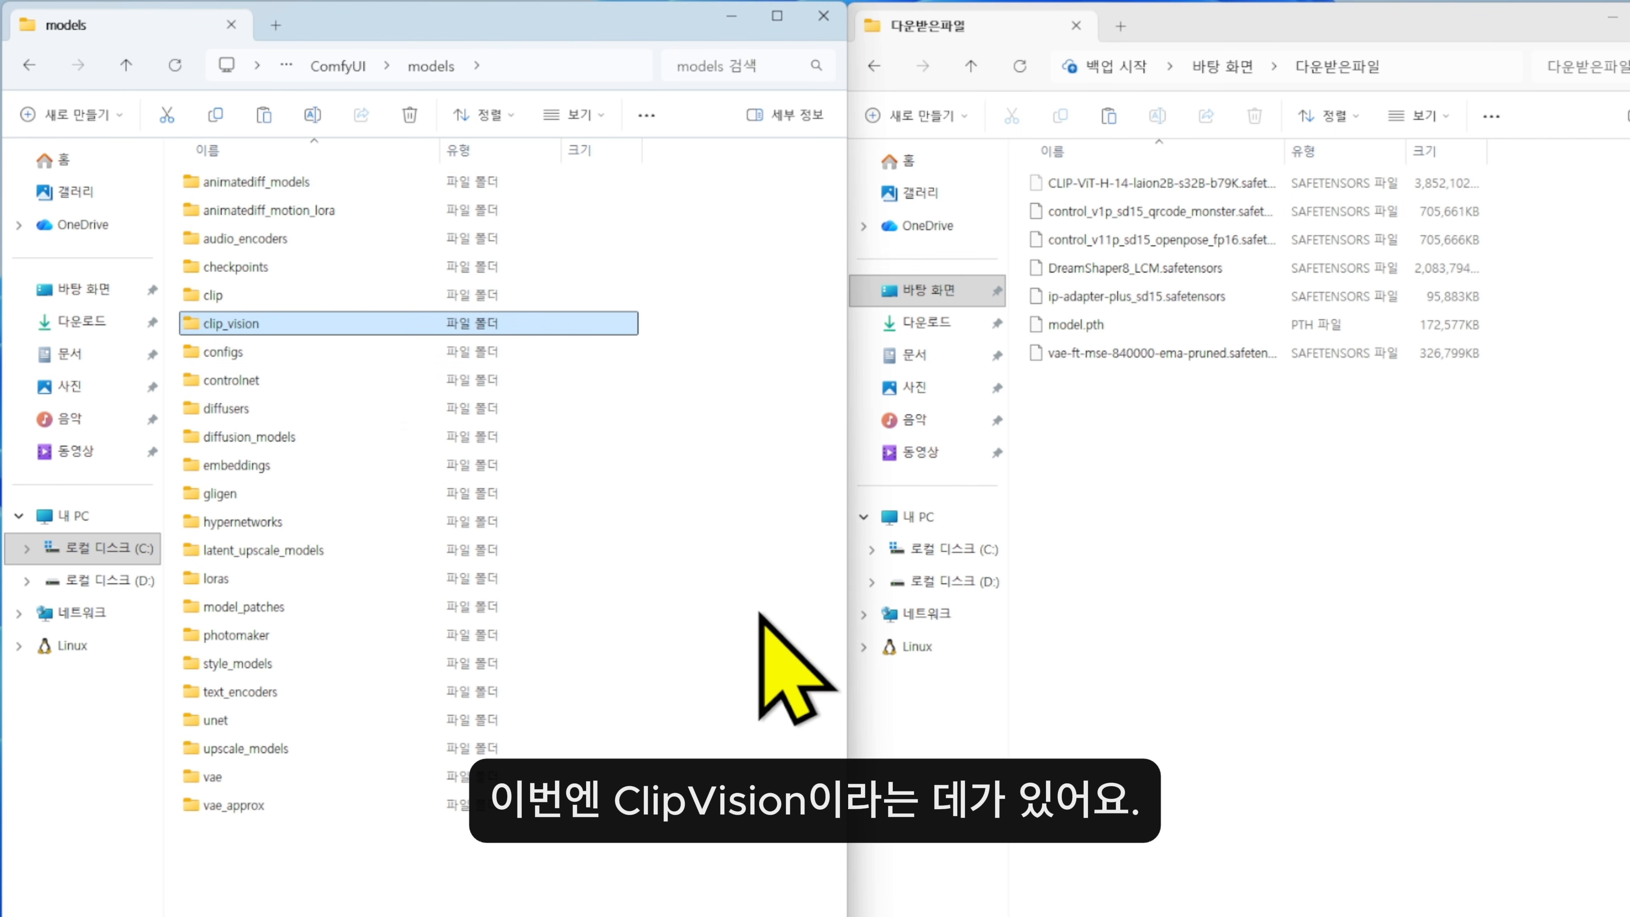
{"action": "double_click", "coordinate": [230, 326]}
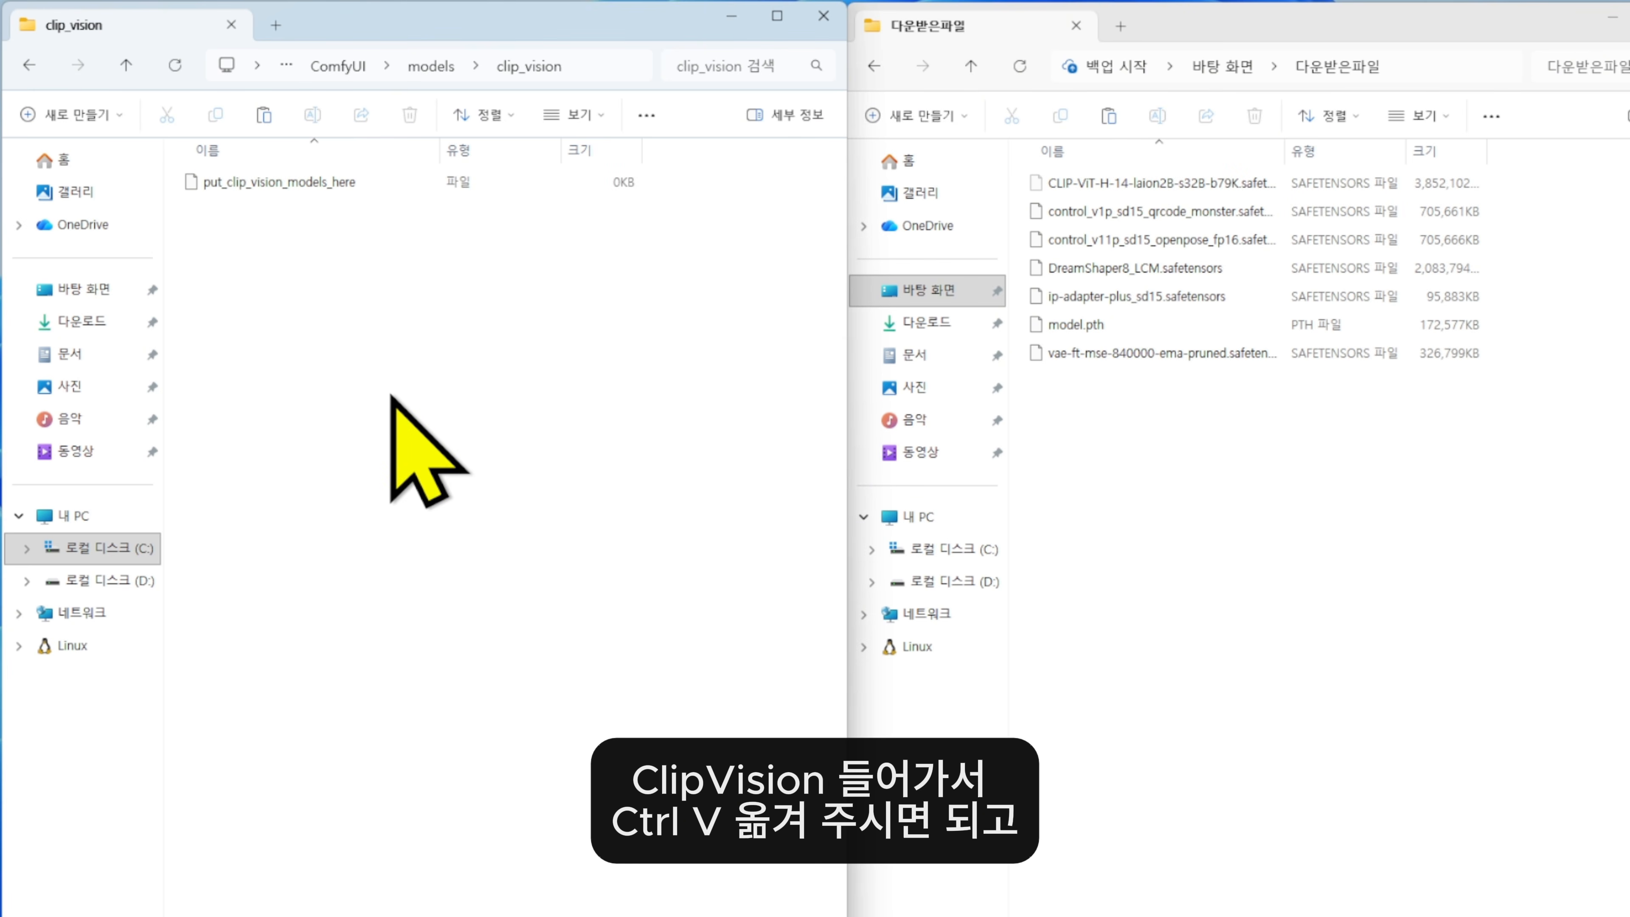
{"action": "key", "text": "ctrl+v"}
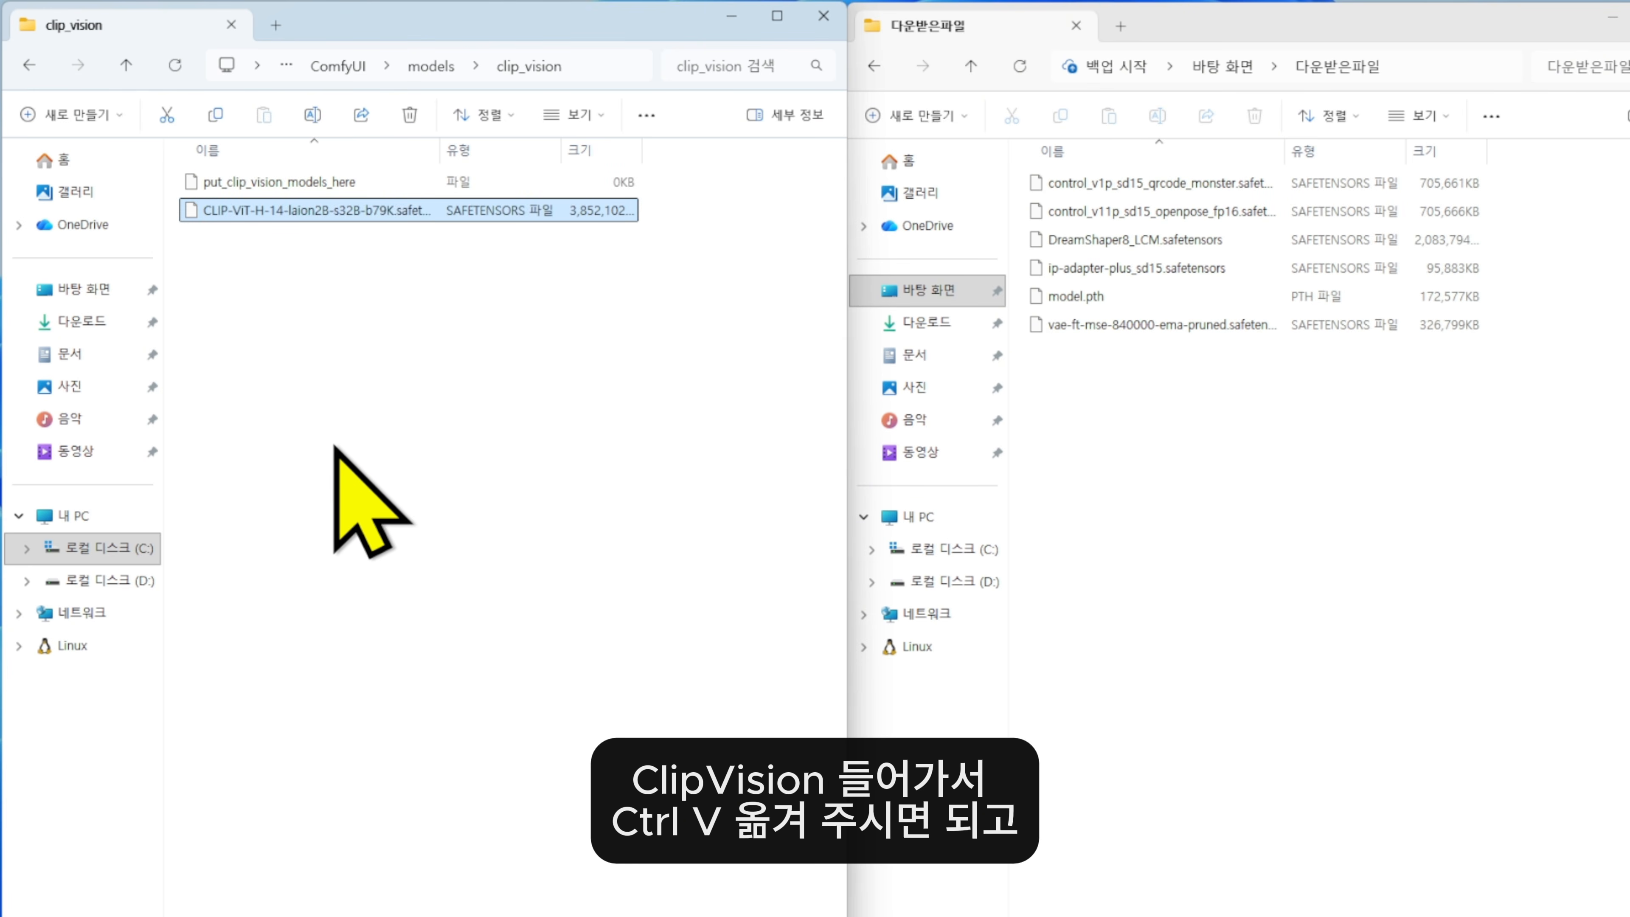
Move the control_v1p_sd15_qrcode_monster and control_v11p_sd15_openpose_fp16 files together into ComfyUI\models\controlnet.
{"action": "left_click", "coordinate": [1149, 212]}
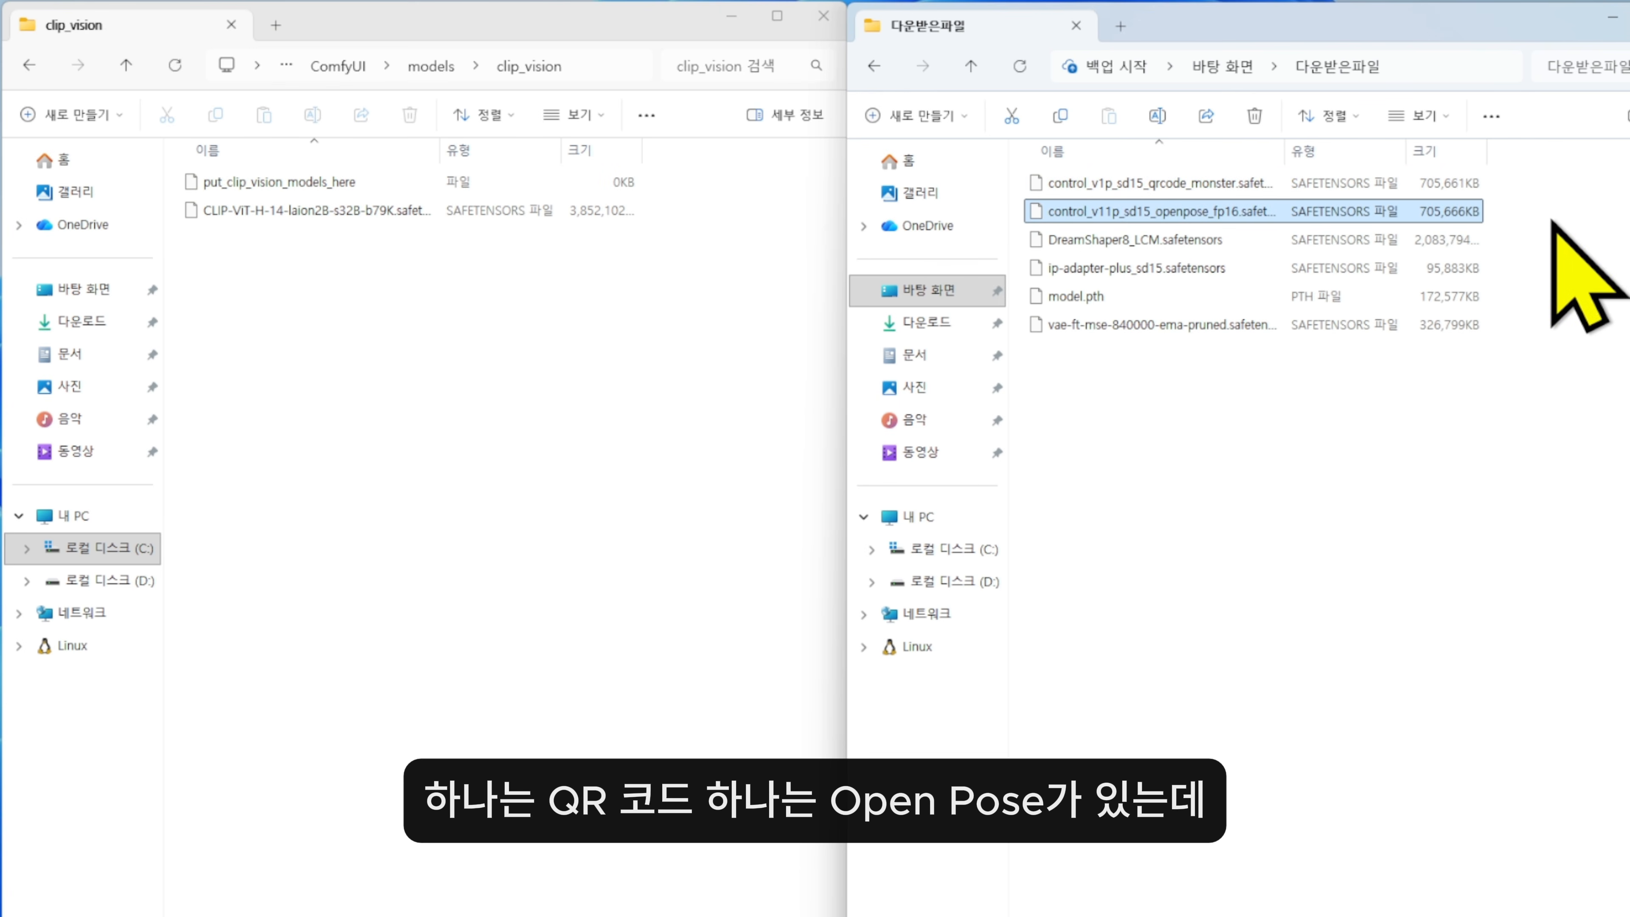
{"action": "left_click_drag", "start_coordinate": [1552, 215], "coordinate": [1447, 192]}
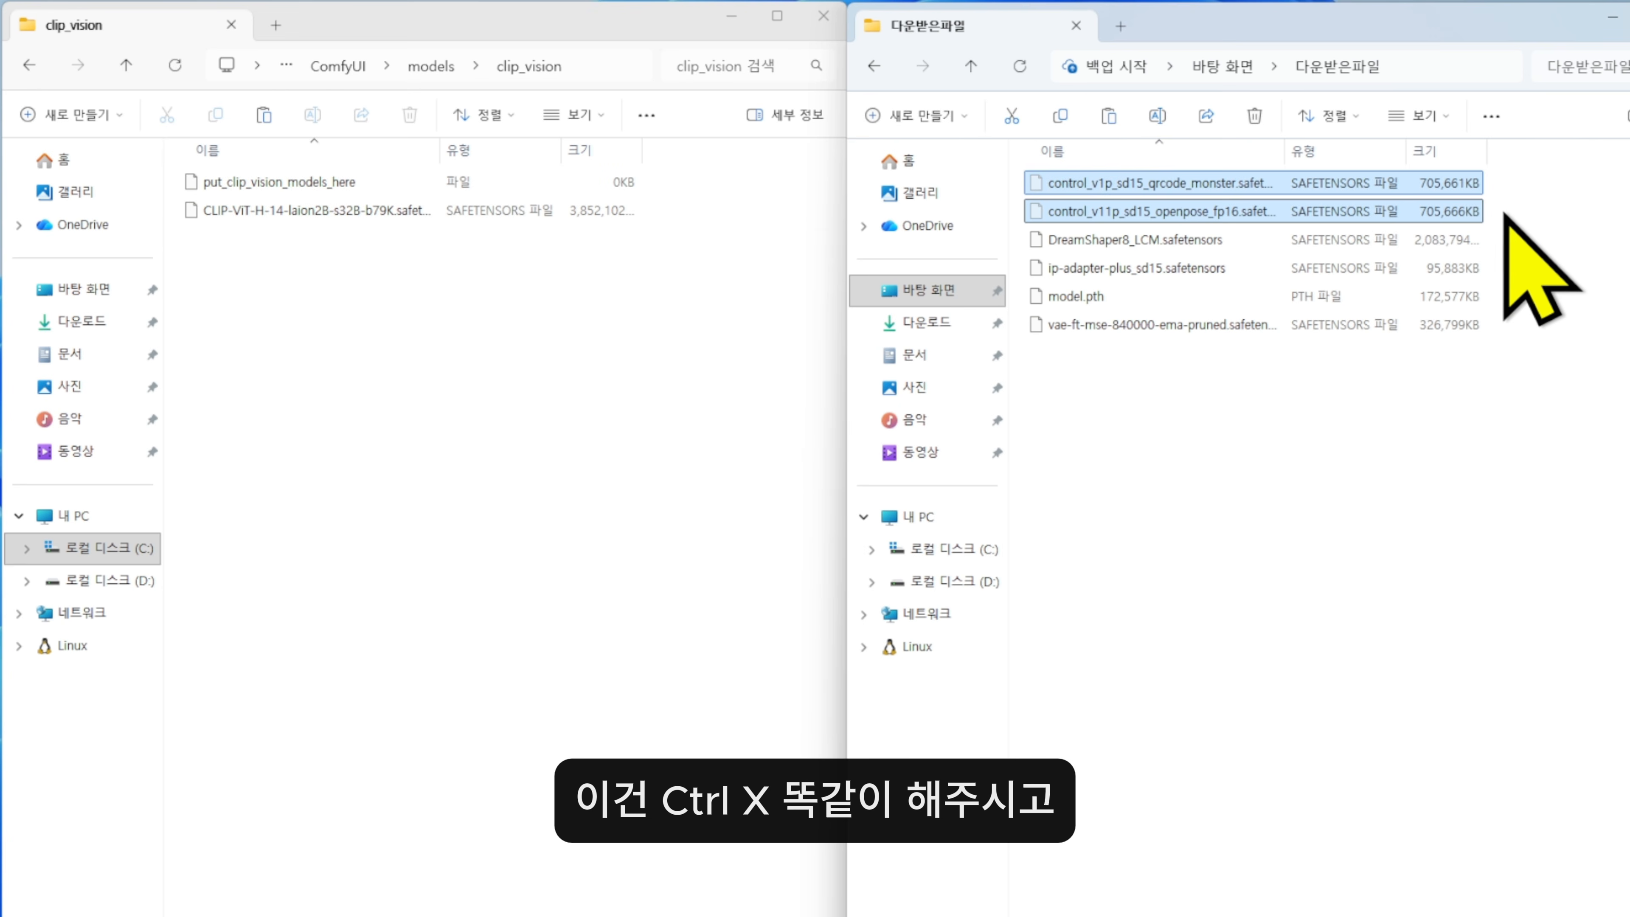
{"action": "left_click", "coordinate": [617, 473]}
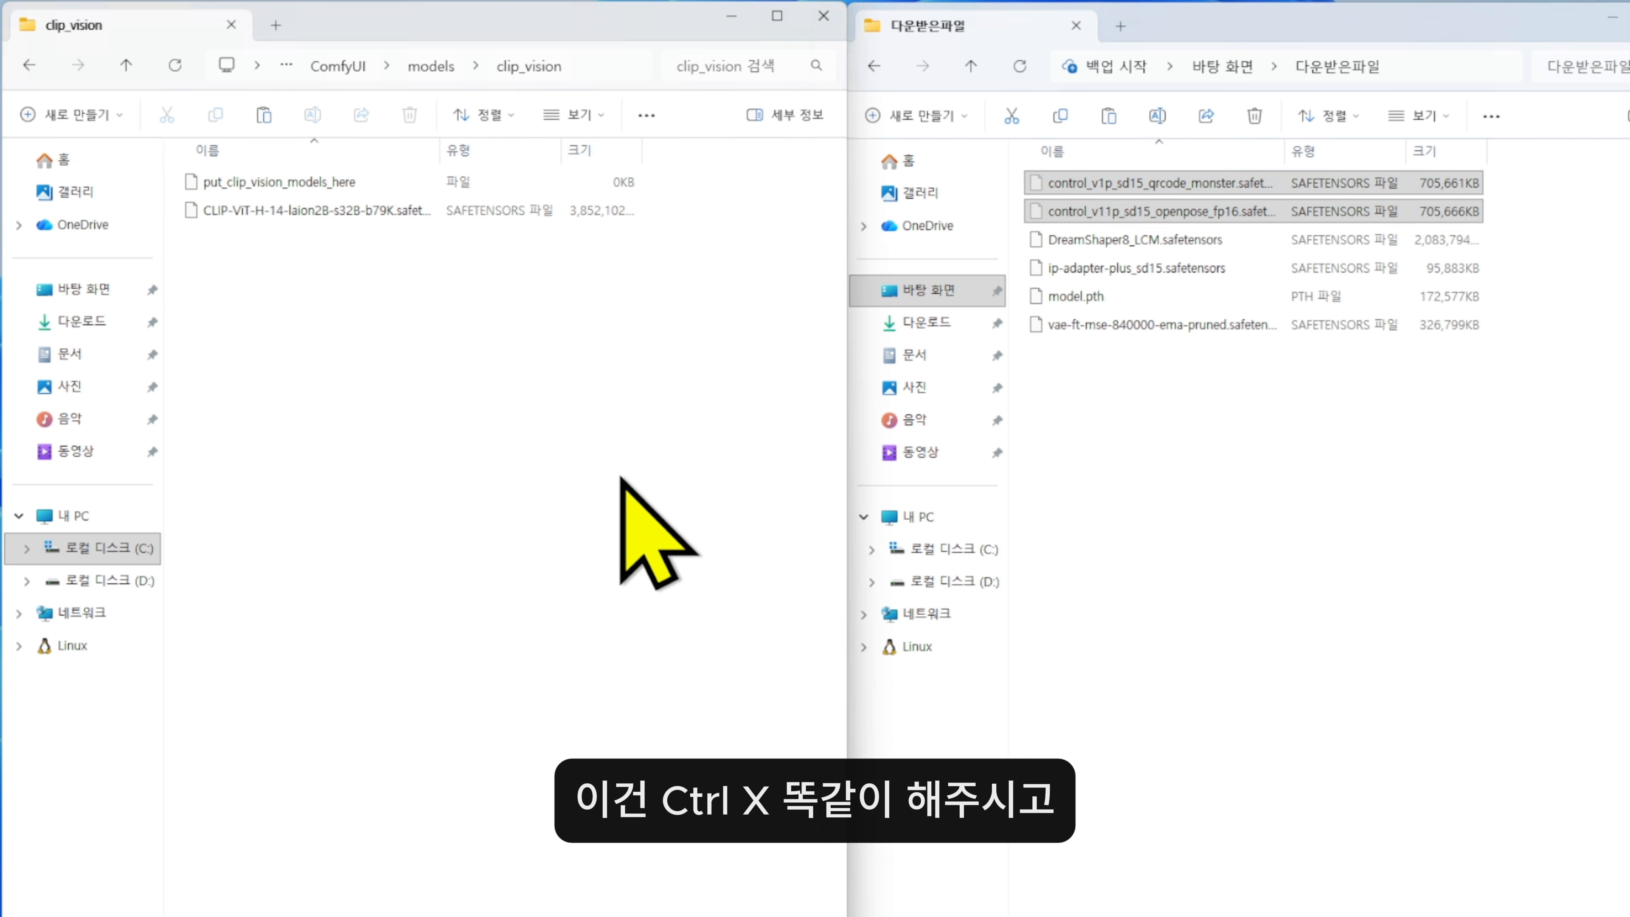
{"action": "left_click", "coordinate": [430, 67]}
{"action": "left_click", "coordinate": [234, 381]}
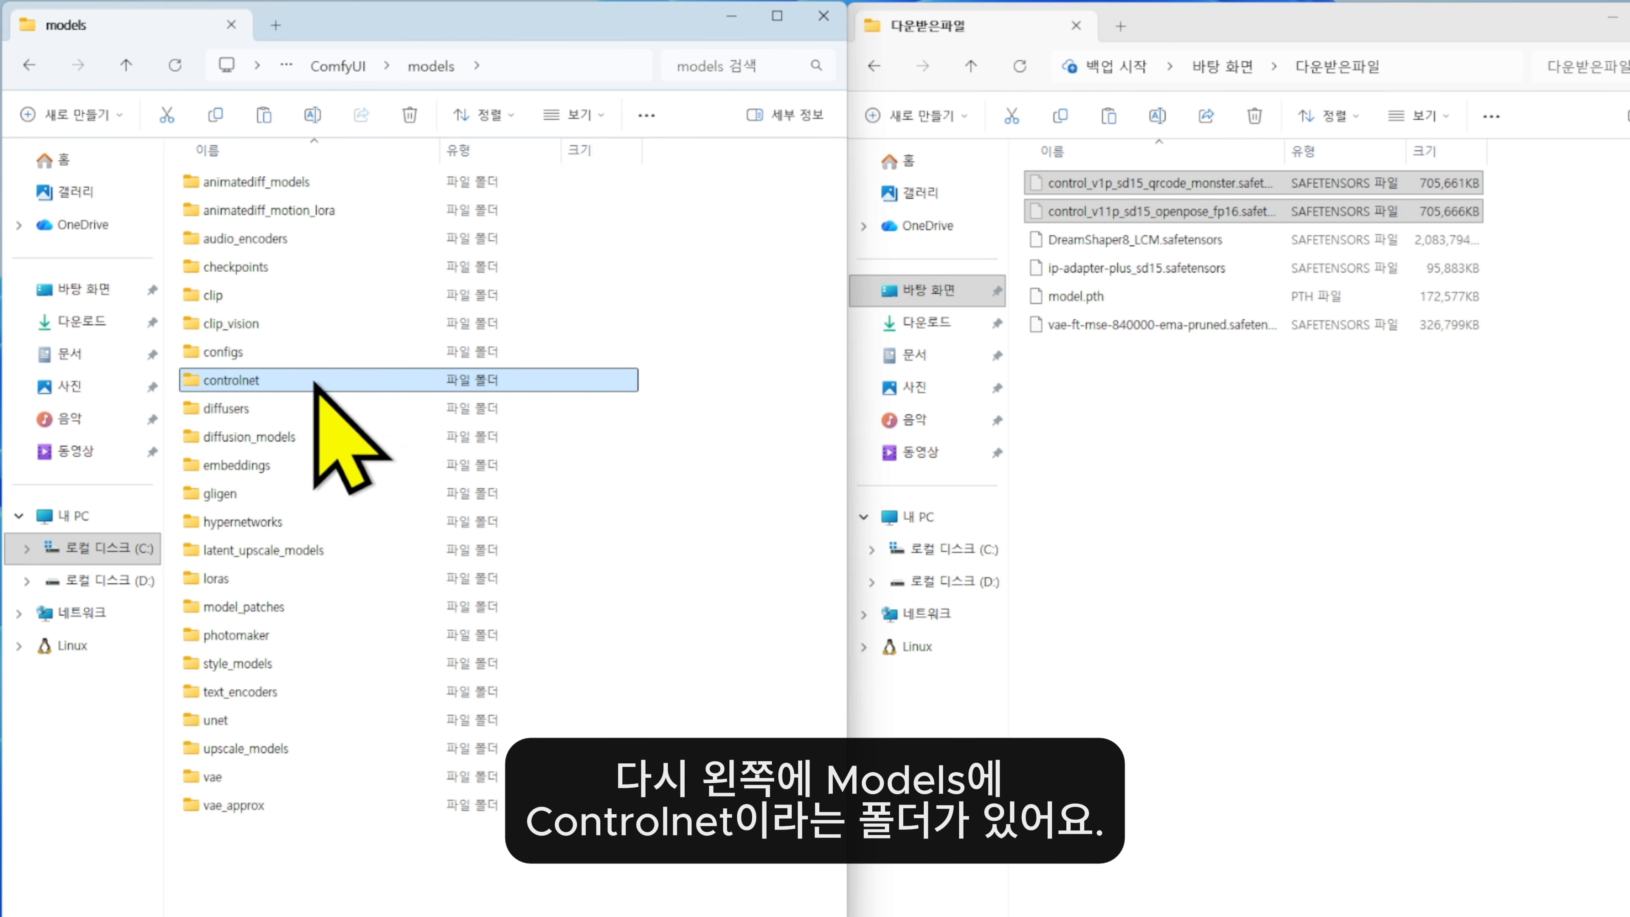
{"action": "double_click", "coordinate": [251, 380]}
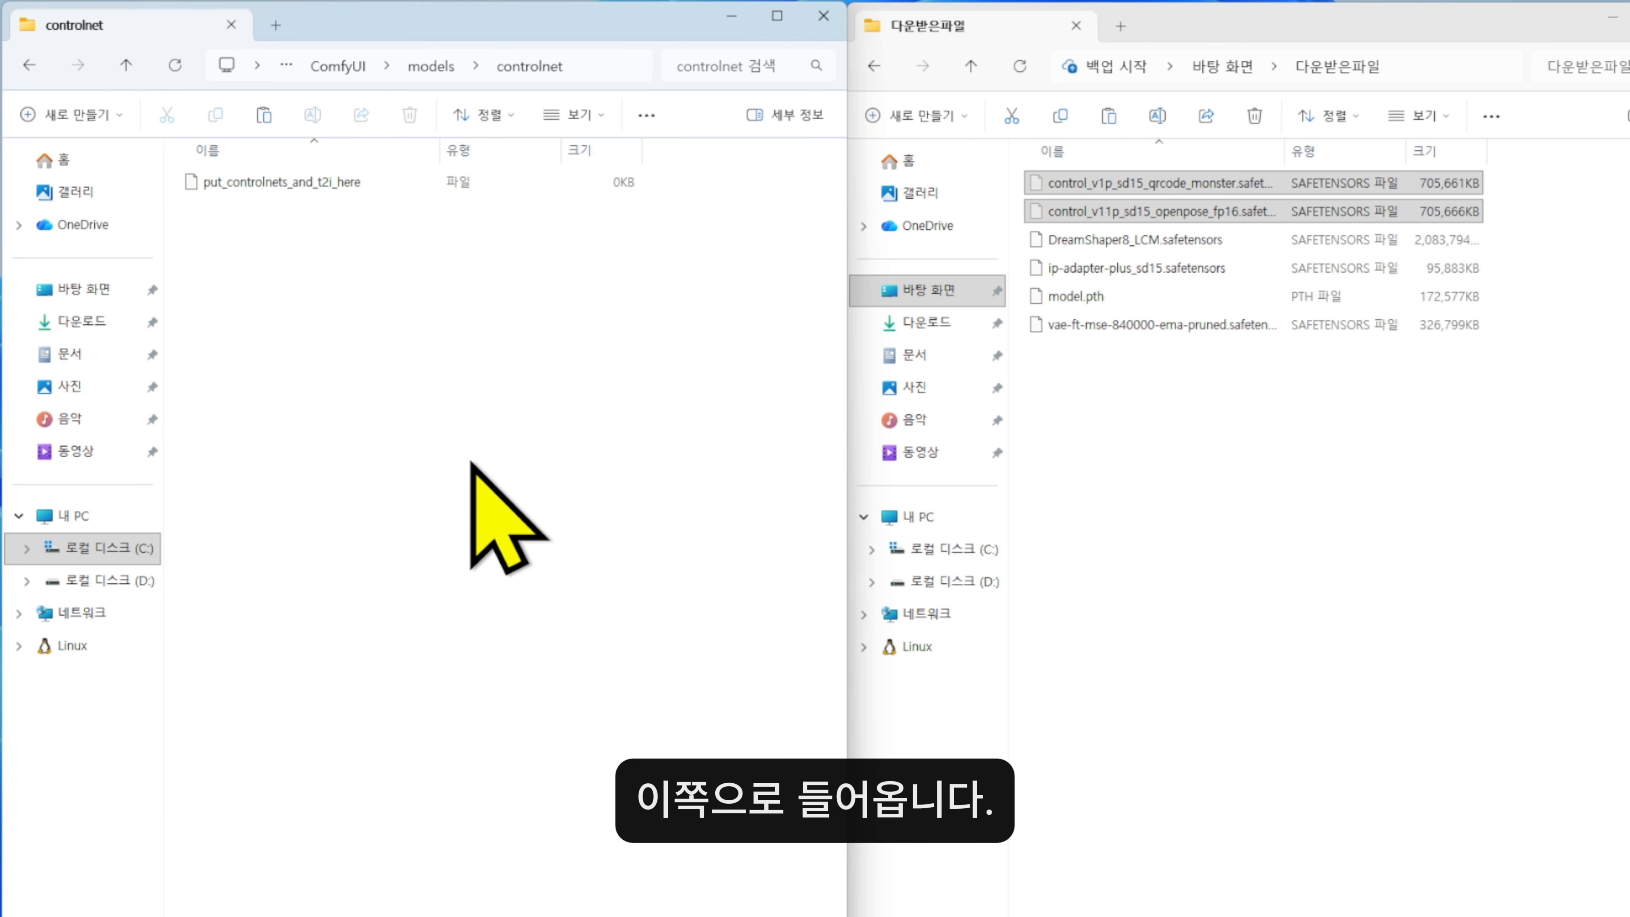
{"action": "key", "text": "ctrl+v"}
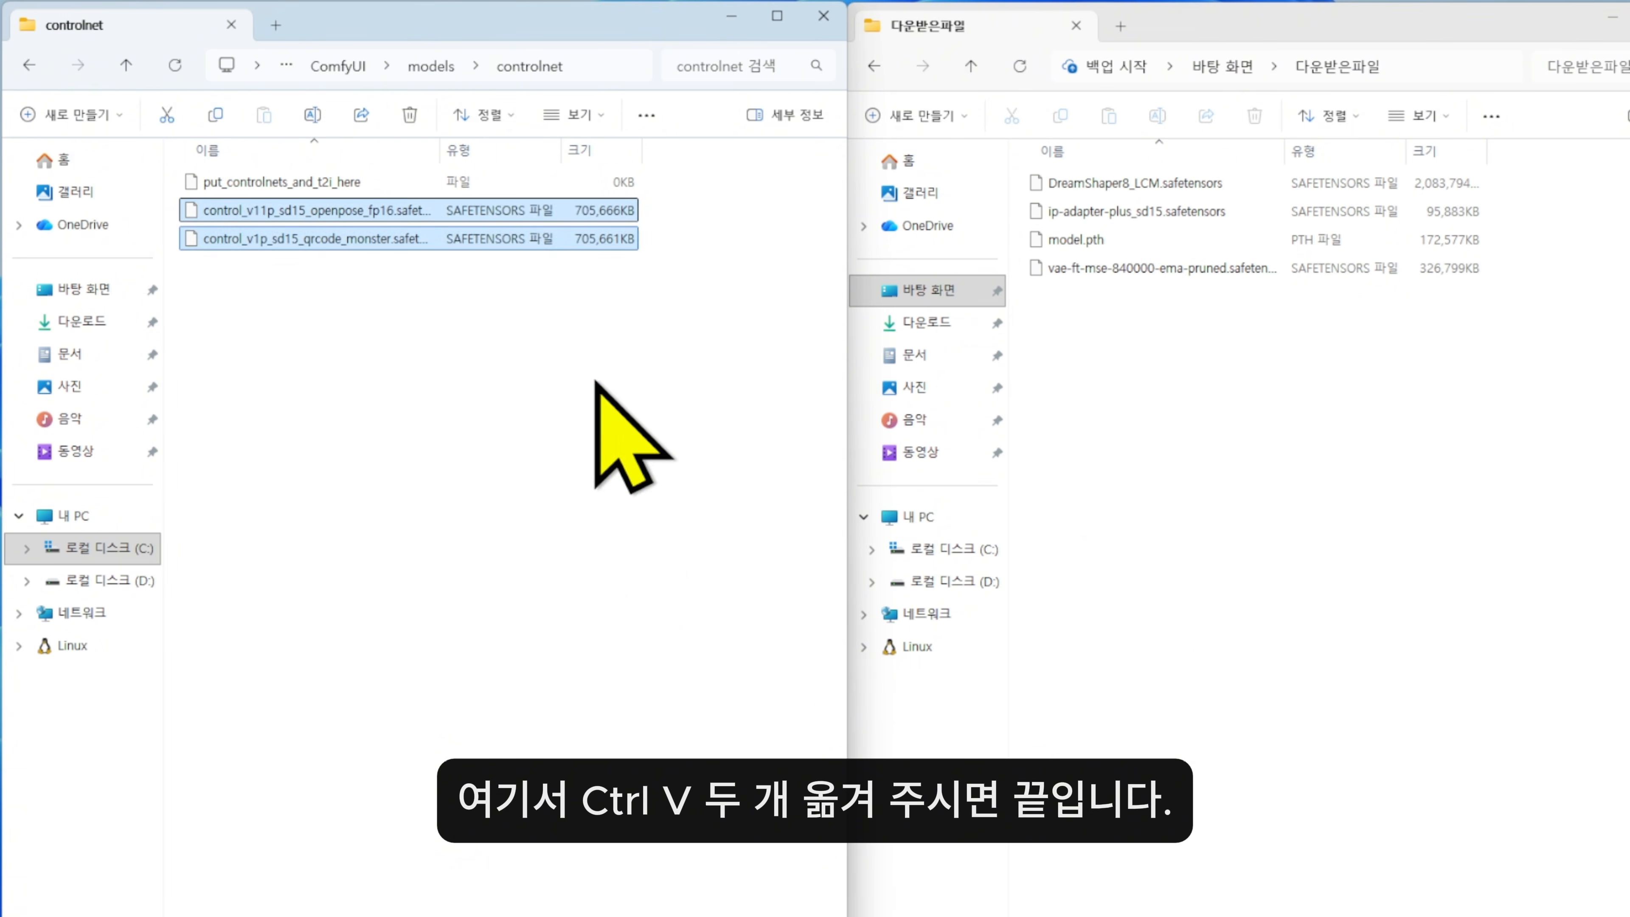
{"action": "left_click_drag", "start_coordinate": [578, 385], "coordinate": [333, 428]}
Move DreamShaper8_LCM.safetensors from the downloaded files into the checkpoints folder under ComfyUI\models.
{"action": "left_click", "coordinate": [1347, 504]}
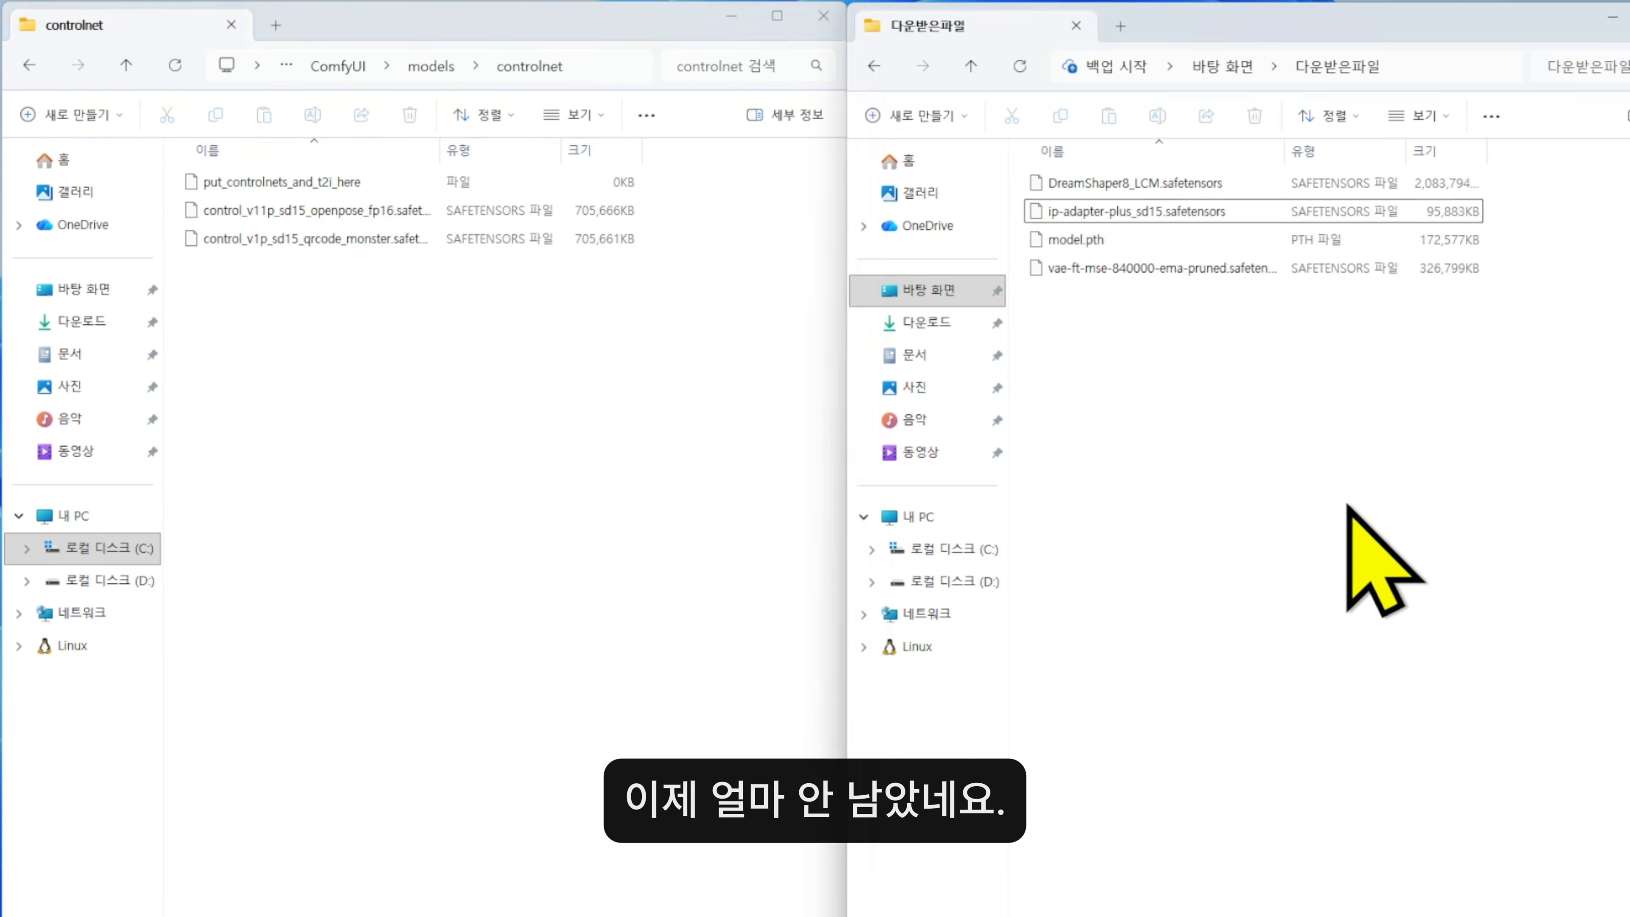
{"action": "left_click", "coordinate": [1148, 185]}
{"action": "left_click", "coordinate": [1186, 264], "text": "ctrl"}
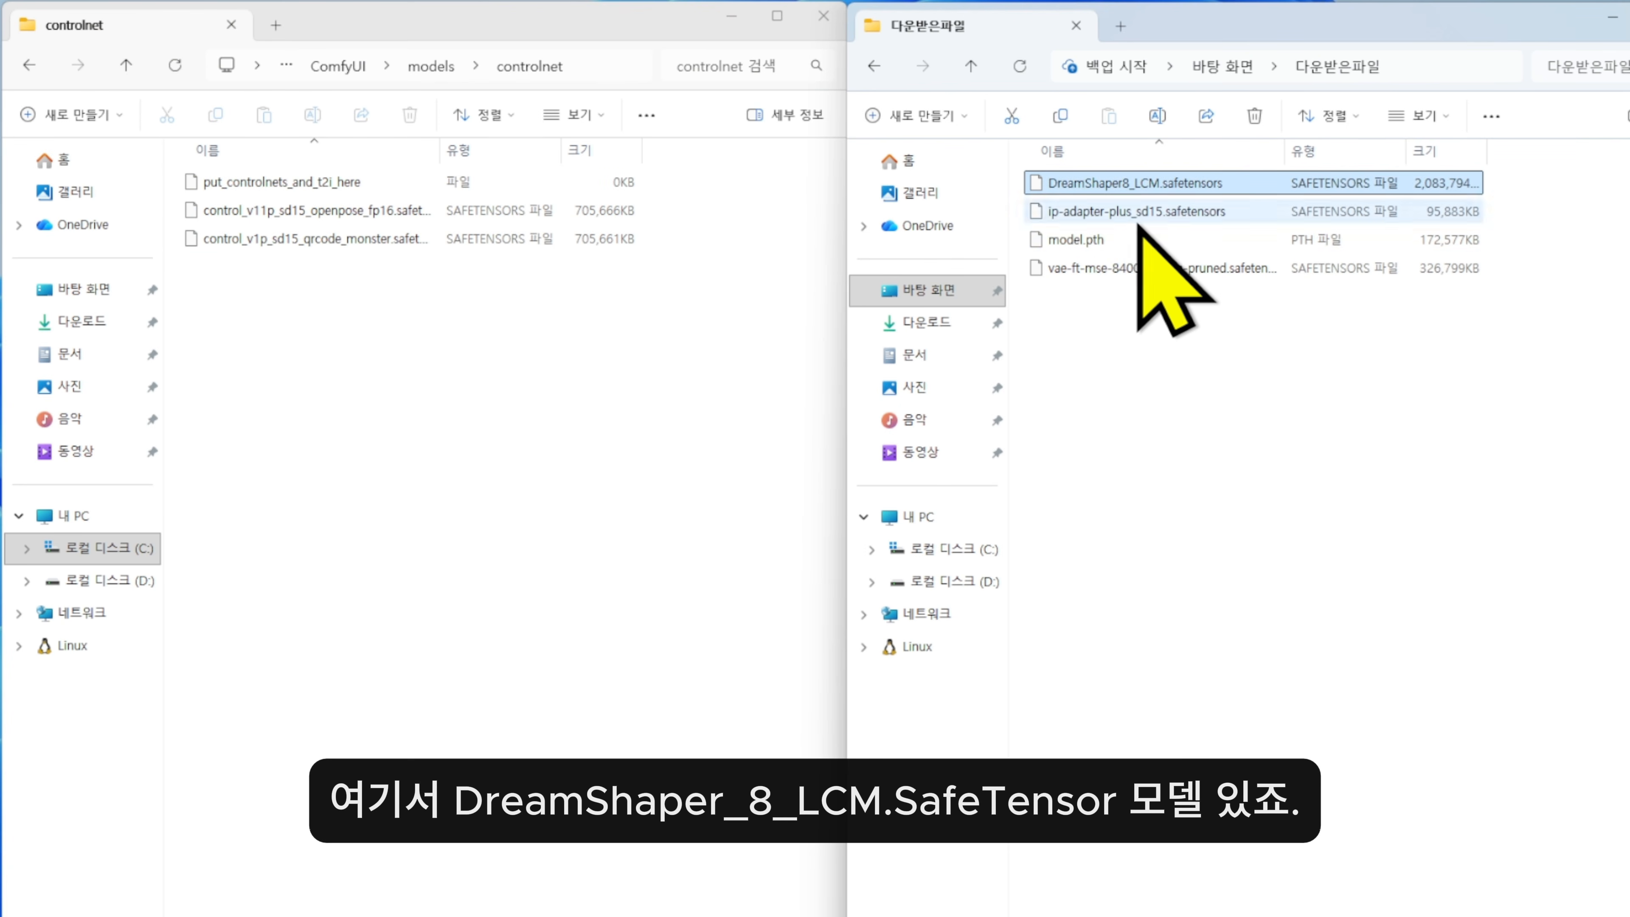
{"action": "key", "text": "ctrl+x"}
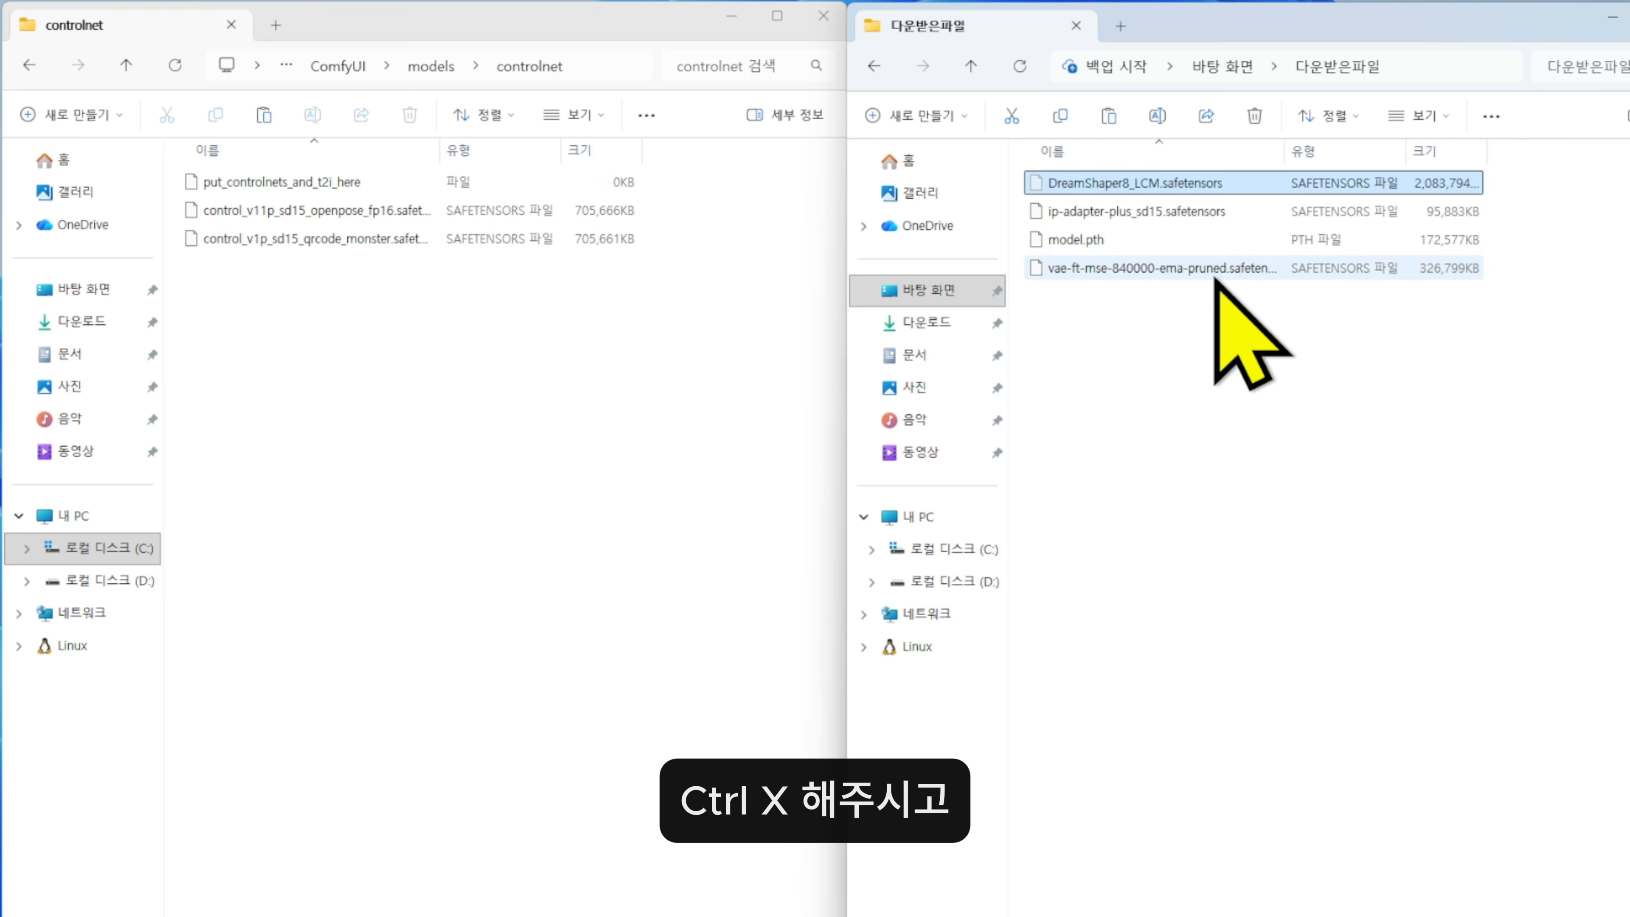
{"action": "left_click", "coordinate": [1186, 393]}
{"action": "left_click", "coordinate": [544, 411]}
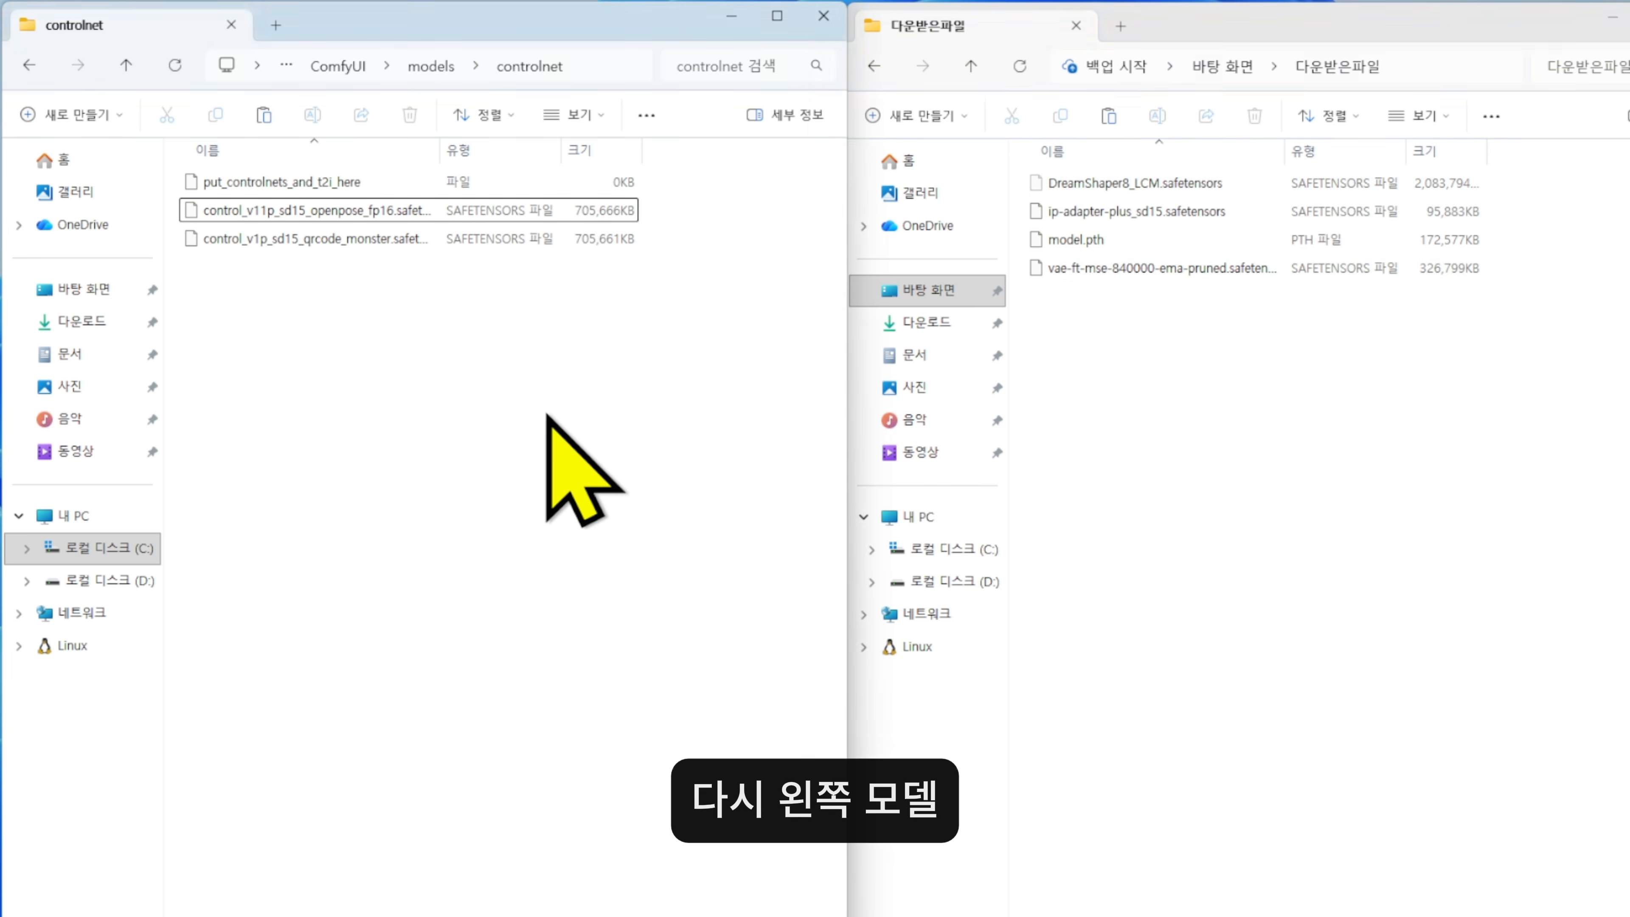
{"action": "left_click", "coordinate": [431, 66]}
{"action": "left_click", "coordinate": [247, 266]}
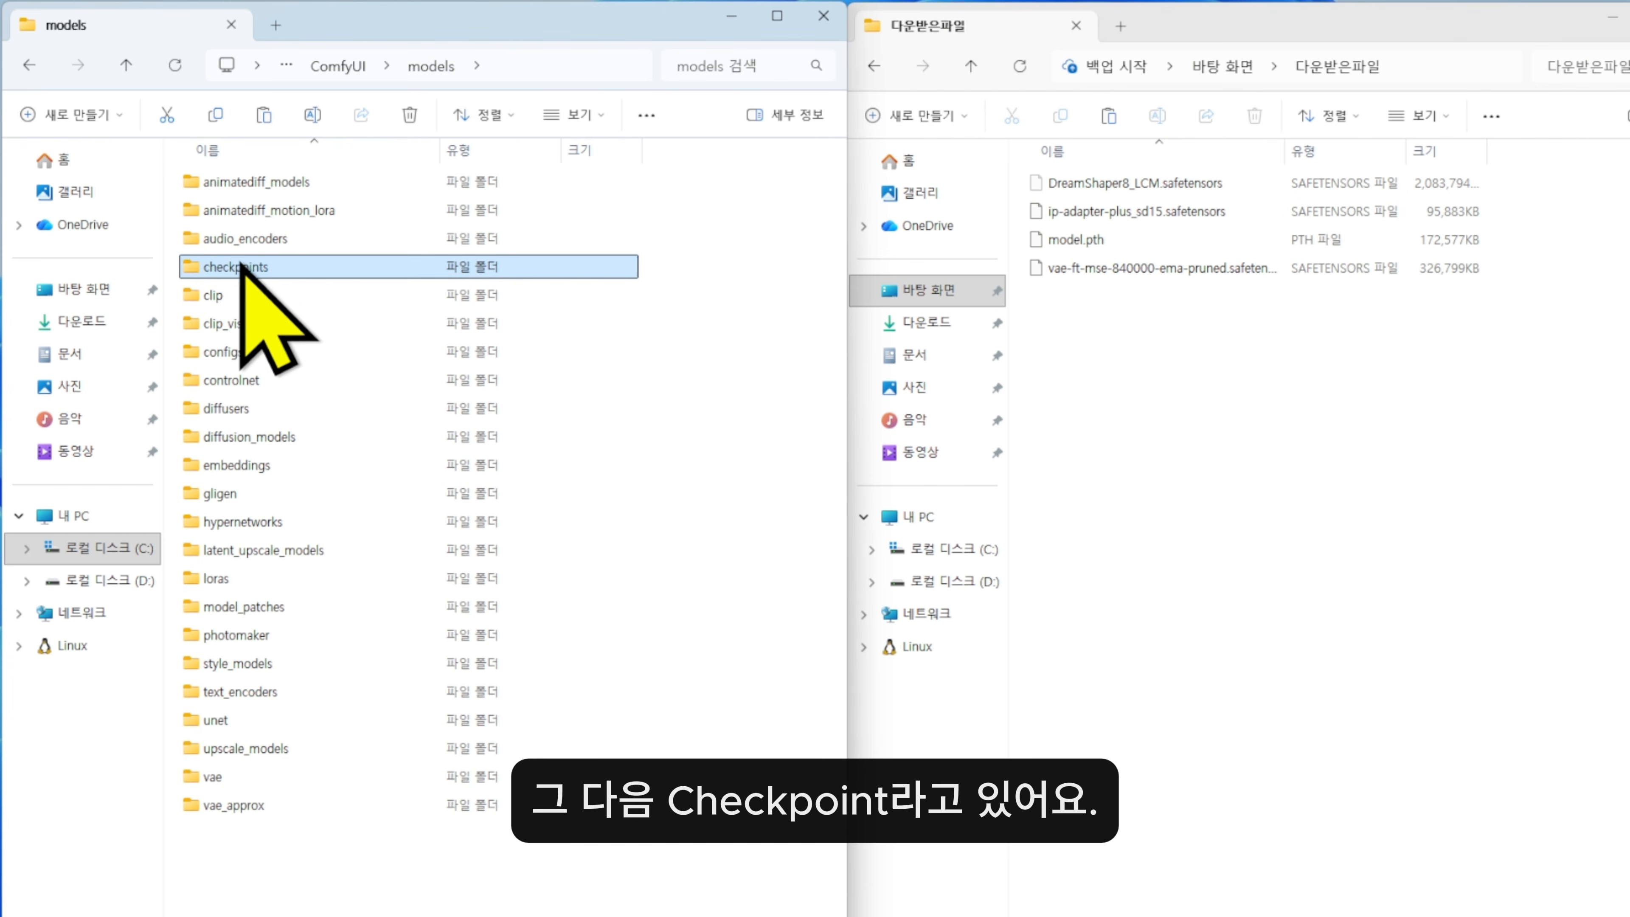
{"action": "double_click", "coordinate": [306, 273]}
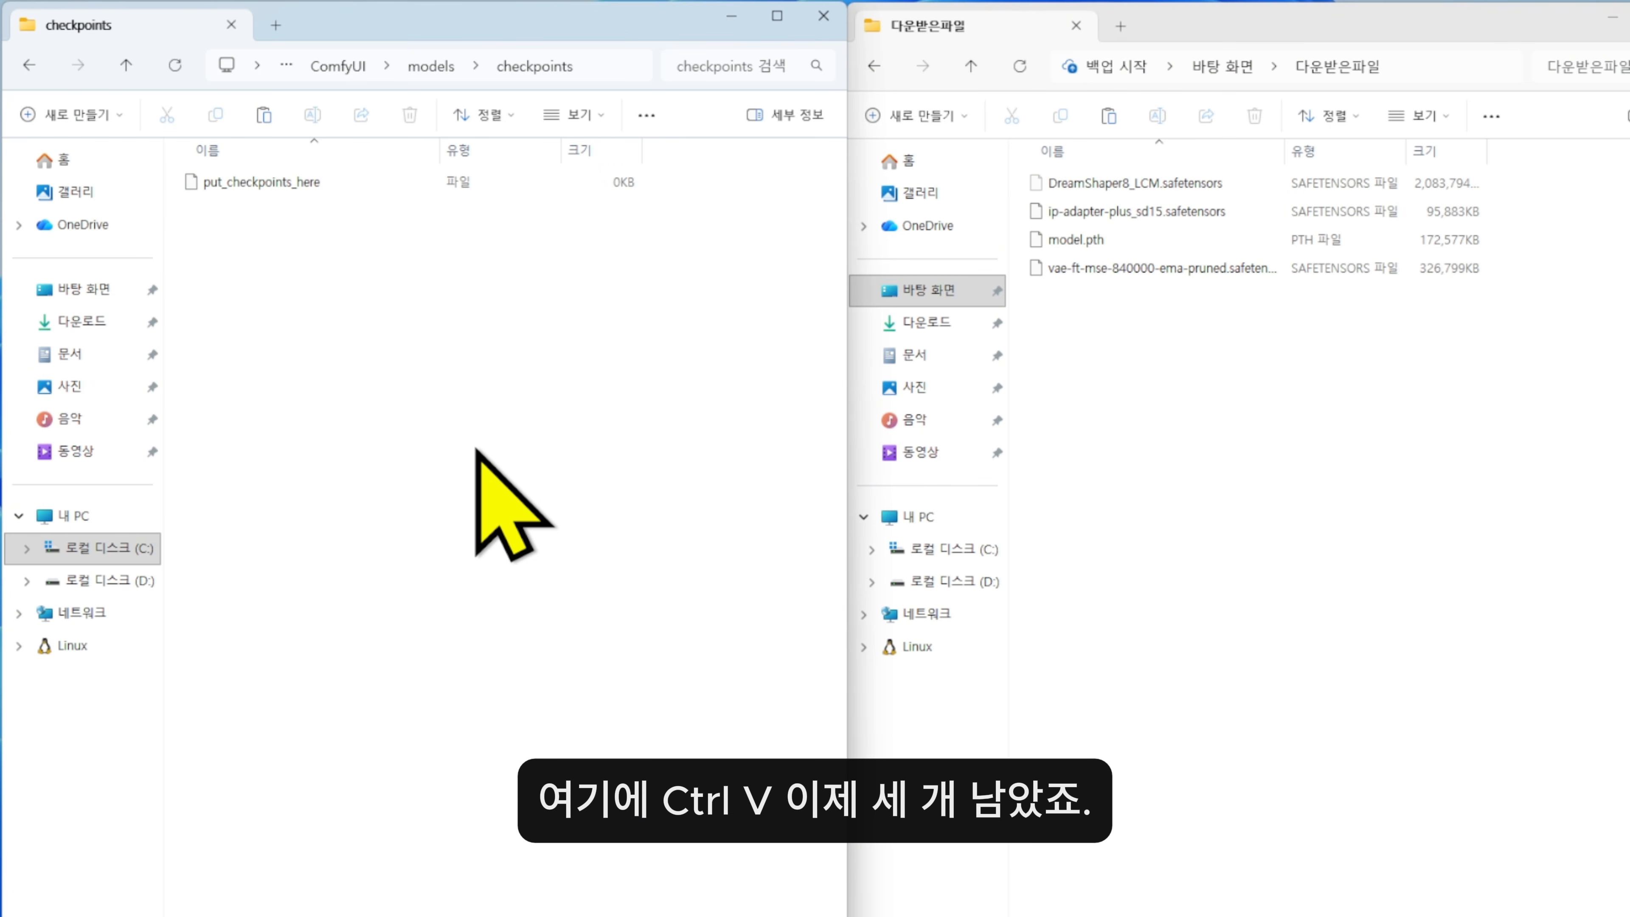
{"action": "key", "text": "ctrl+v"}
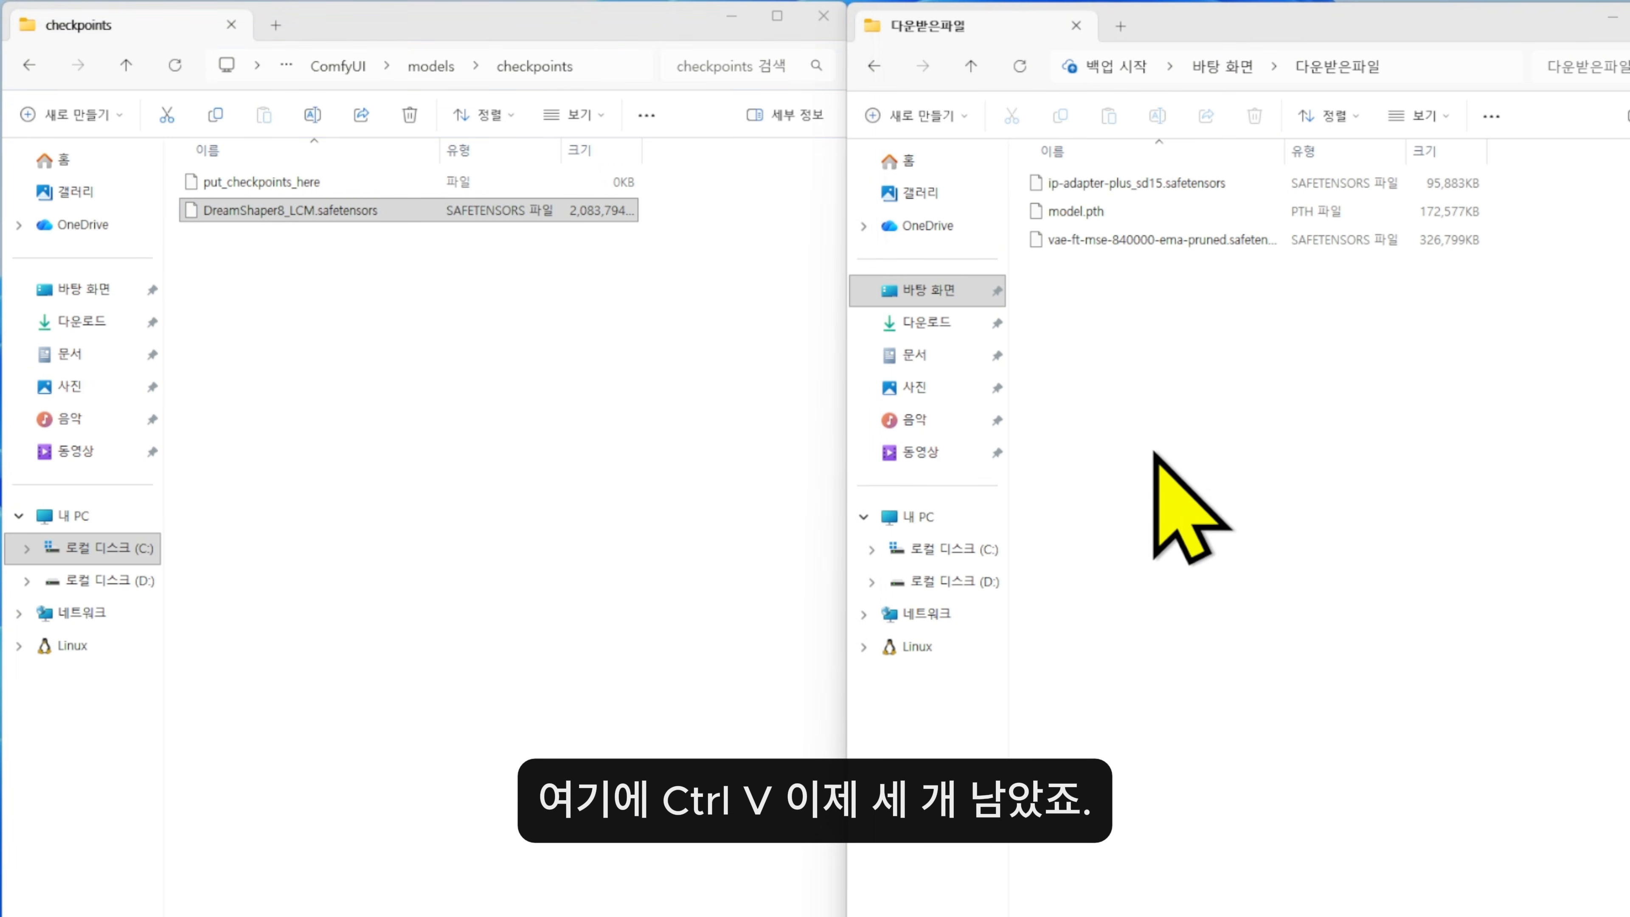
Create a new folder named ipadapter inside ComfyUI\models.
{"action": "left_click", "coordinate": [1181, 334]}
{"action": "left_click", "coordinate": [1062, 187]}
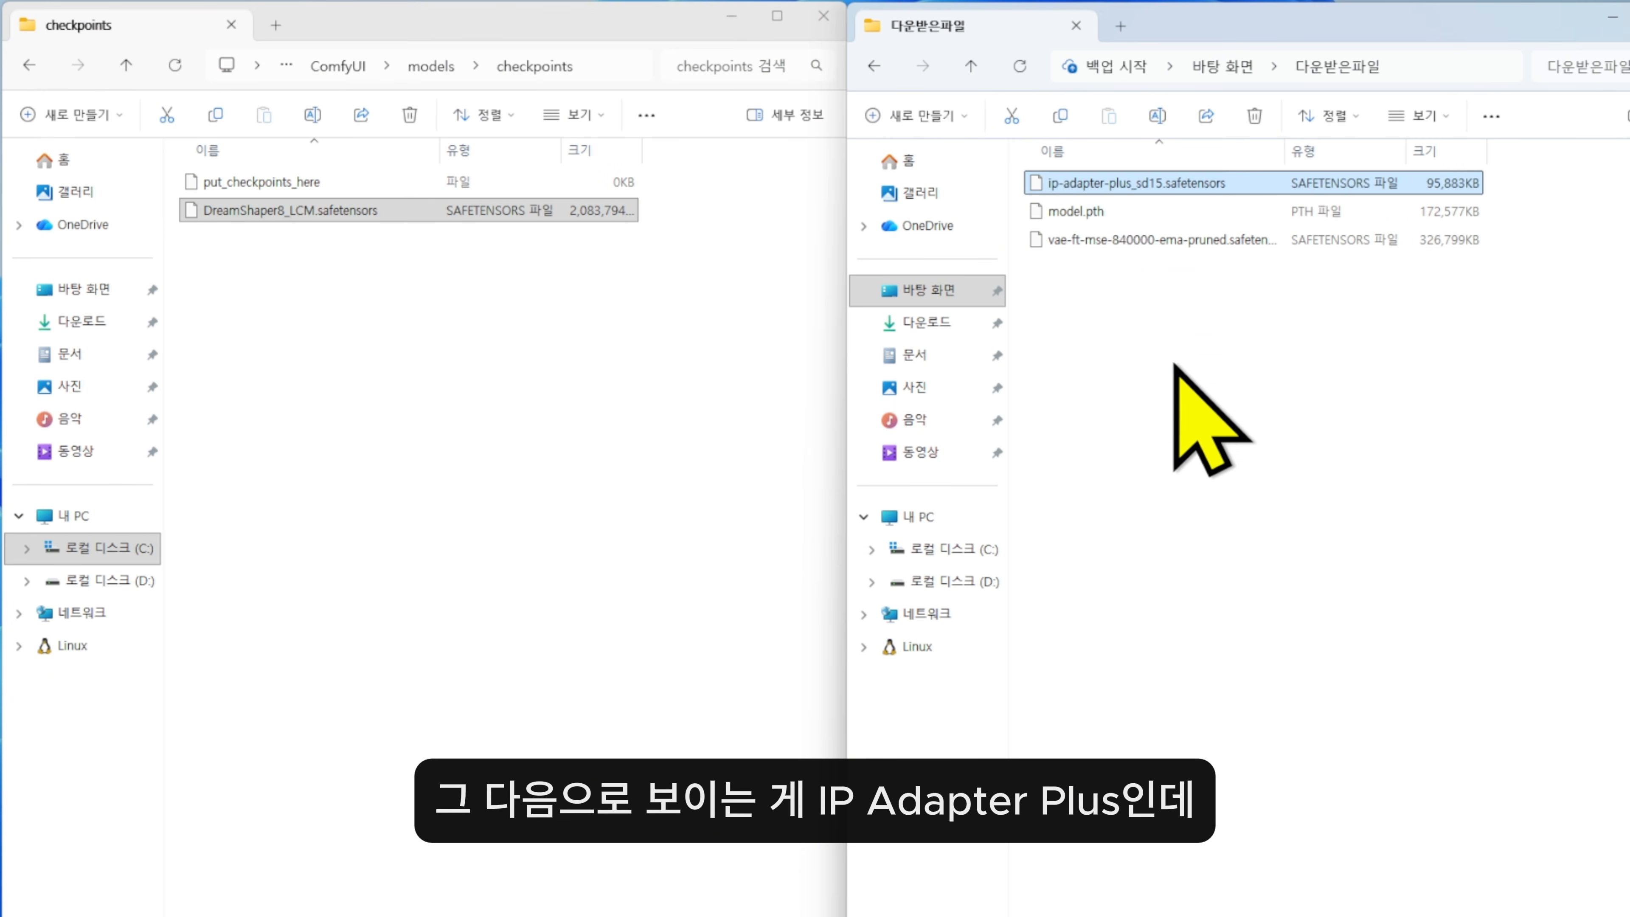
{"action": "left_click", "coordinate": [1214, 406]}
{"action": "left_click", "coordinate": [810, 475]}
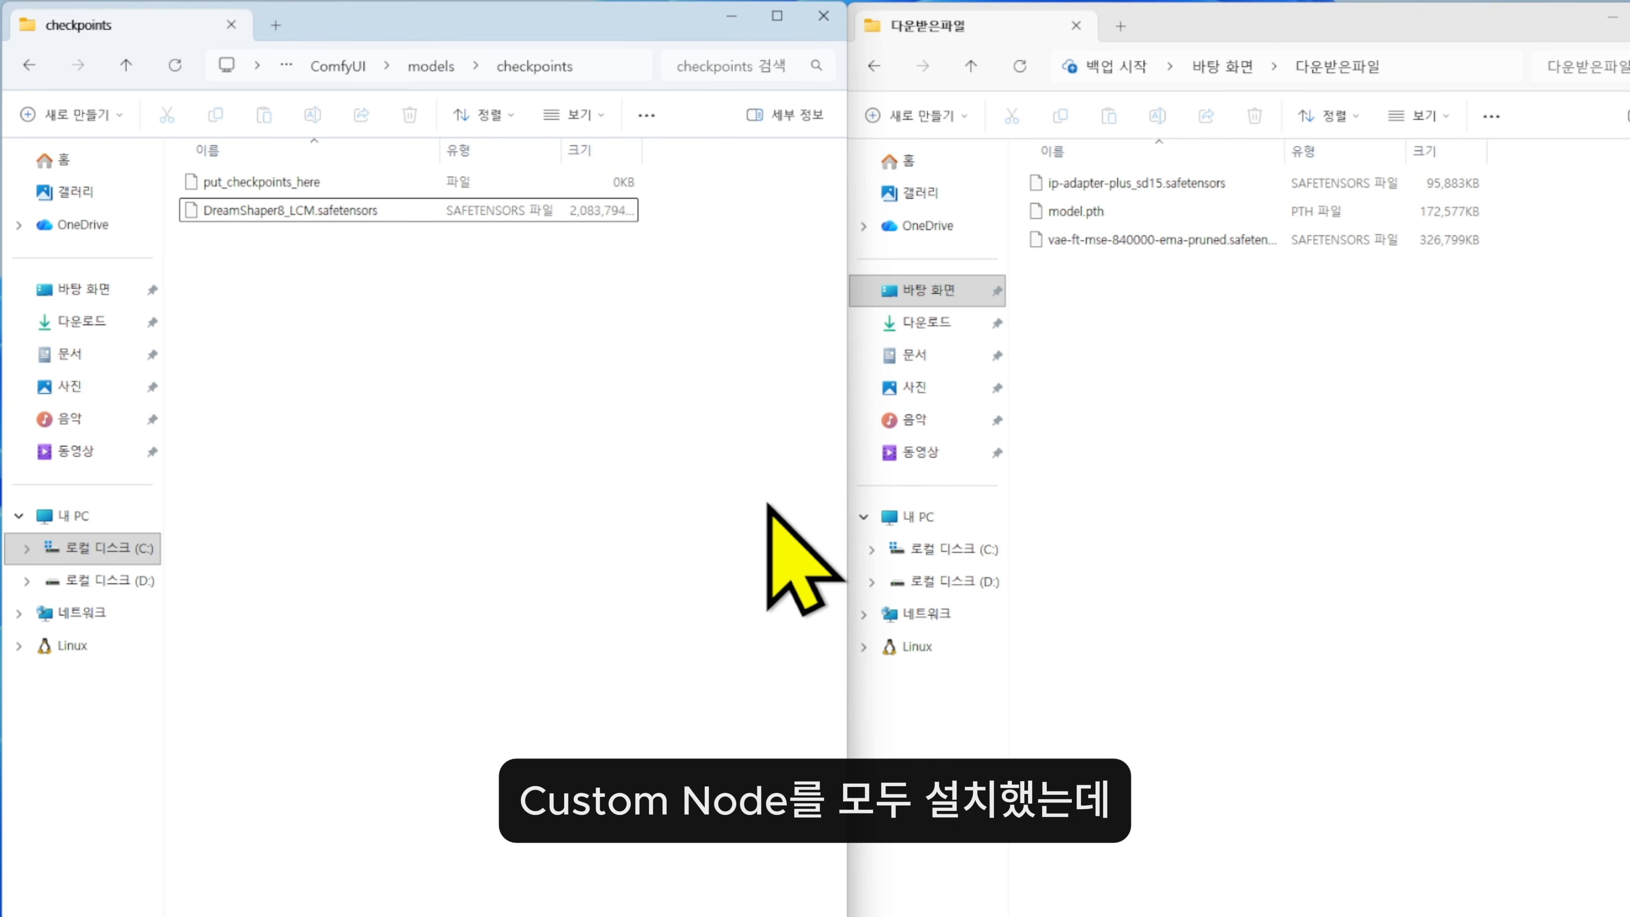
{"action": "left_click", "coordinate": [1209, 465]}
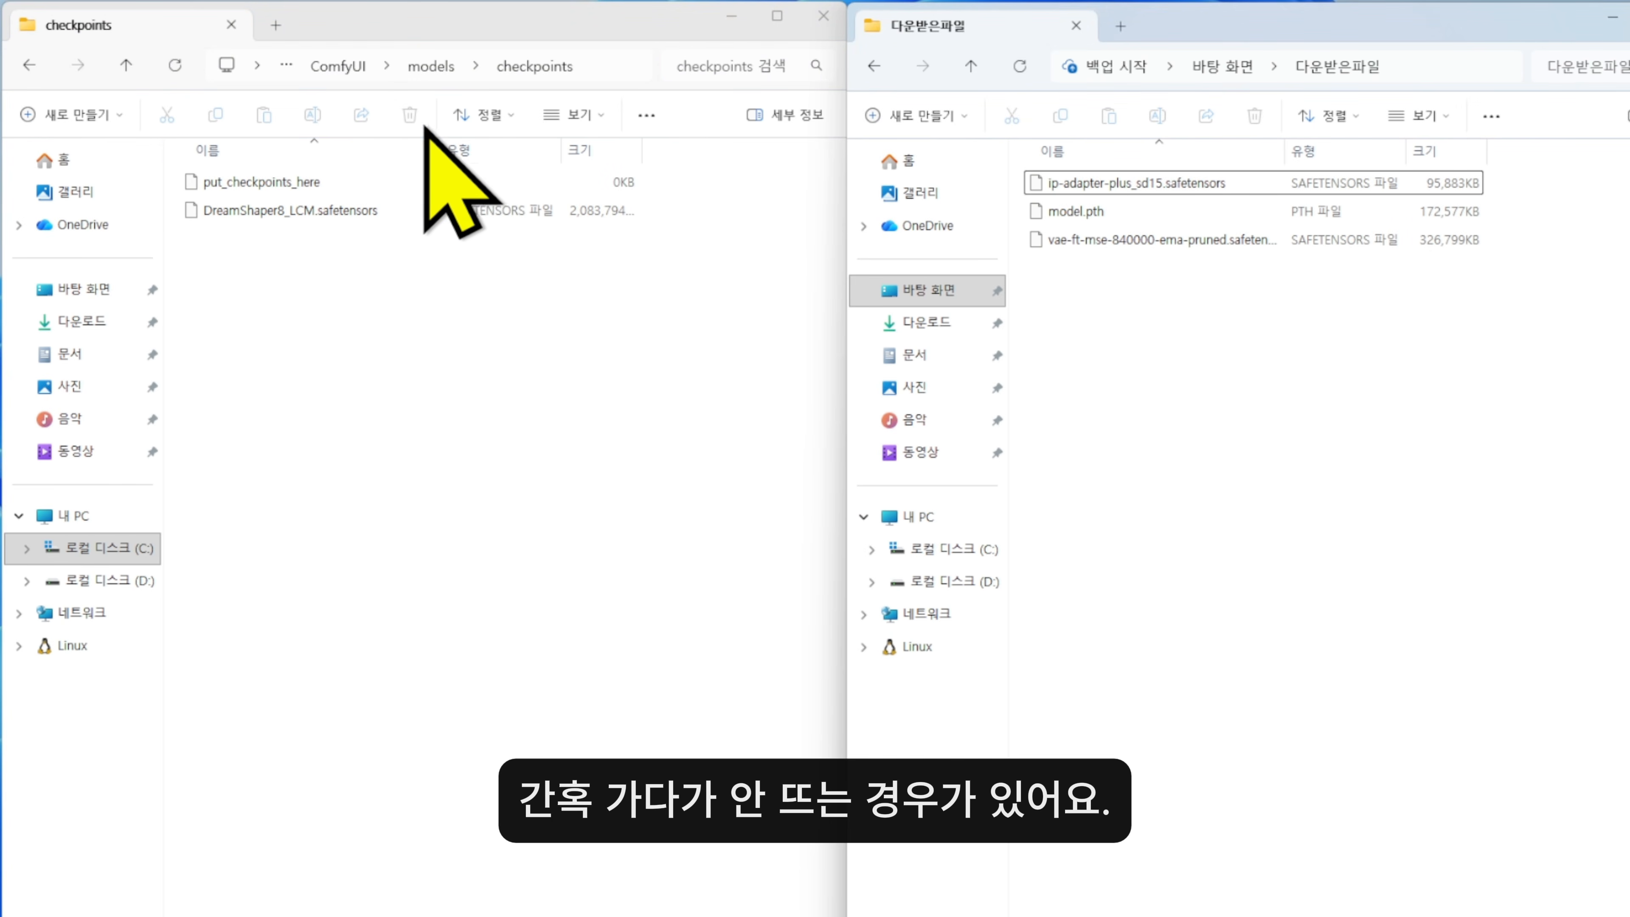
{"action": "left_click", "coordinate": [430, 66]}
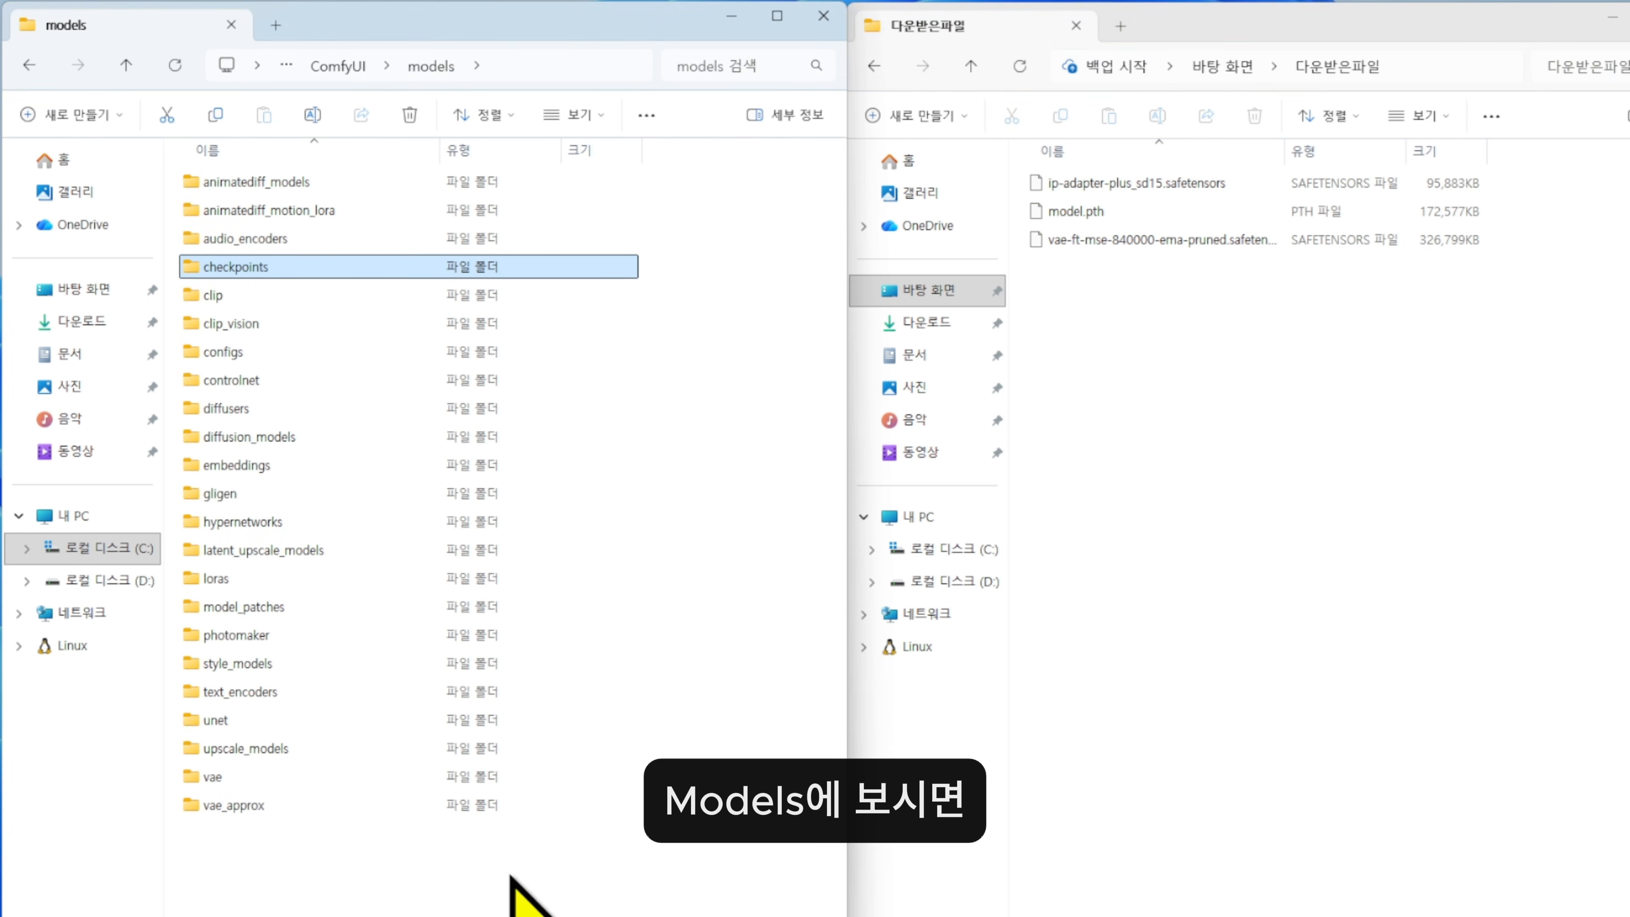
{"action": "left_click", "coordinate": [505, 858]}
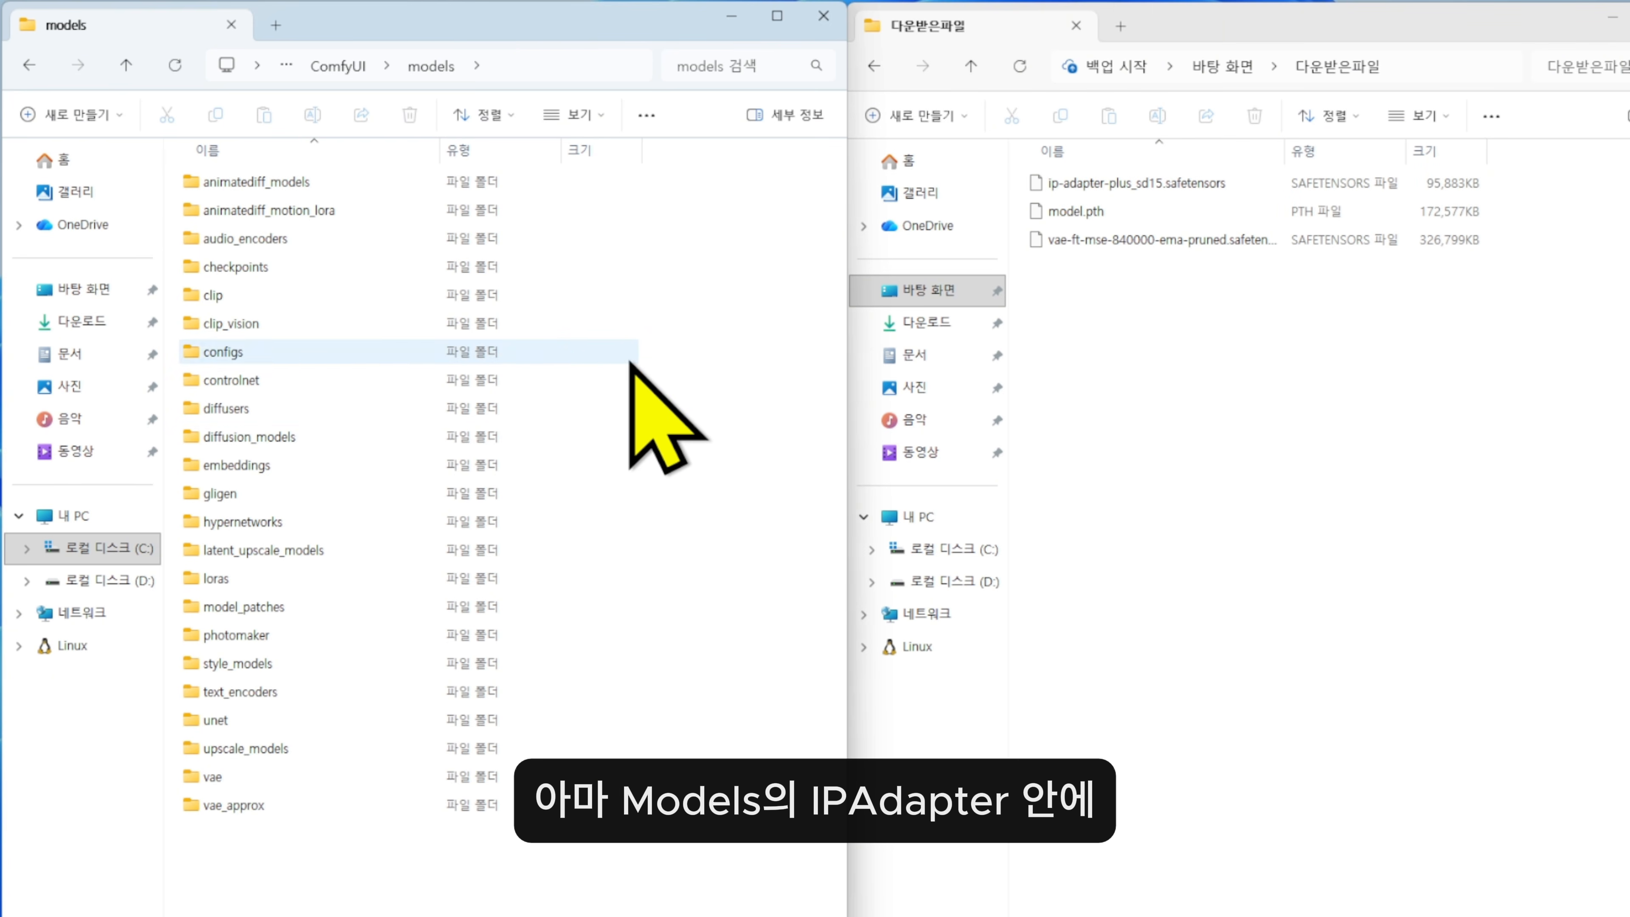
{"action": "left_click", "coordinate": [1084, 185]}
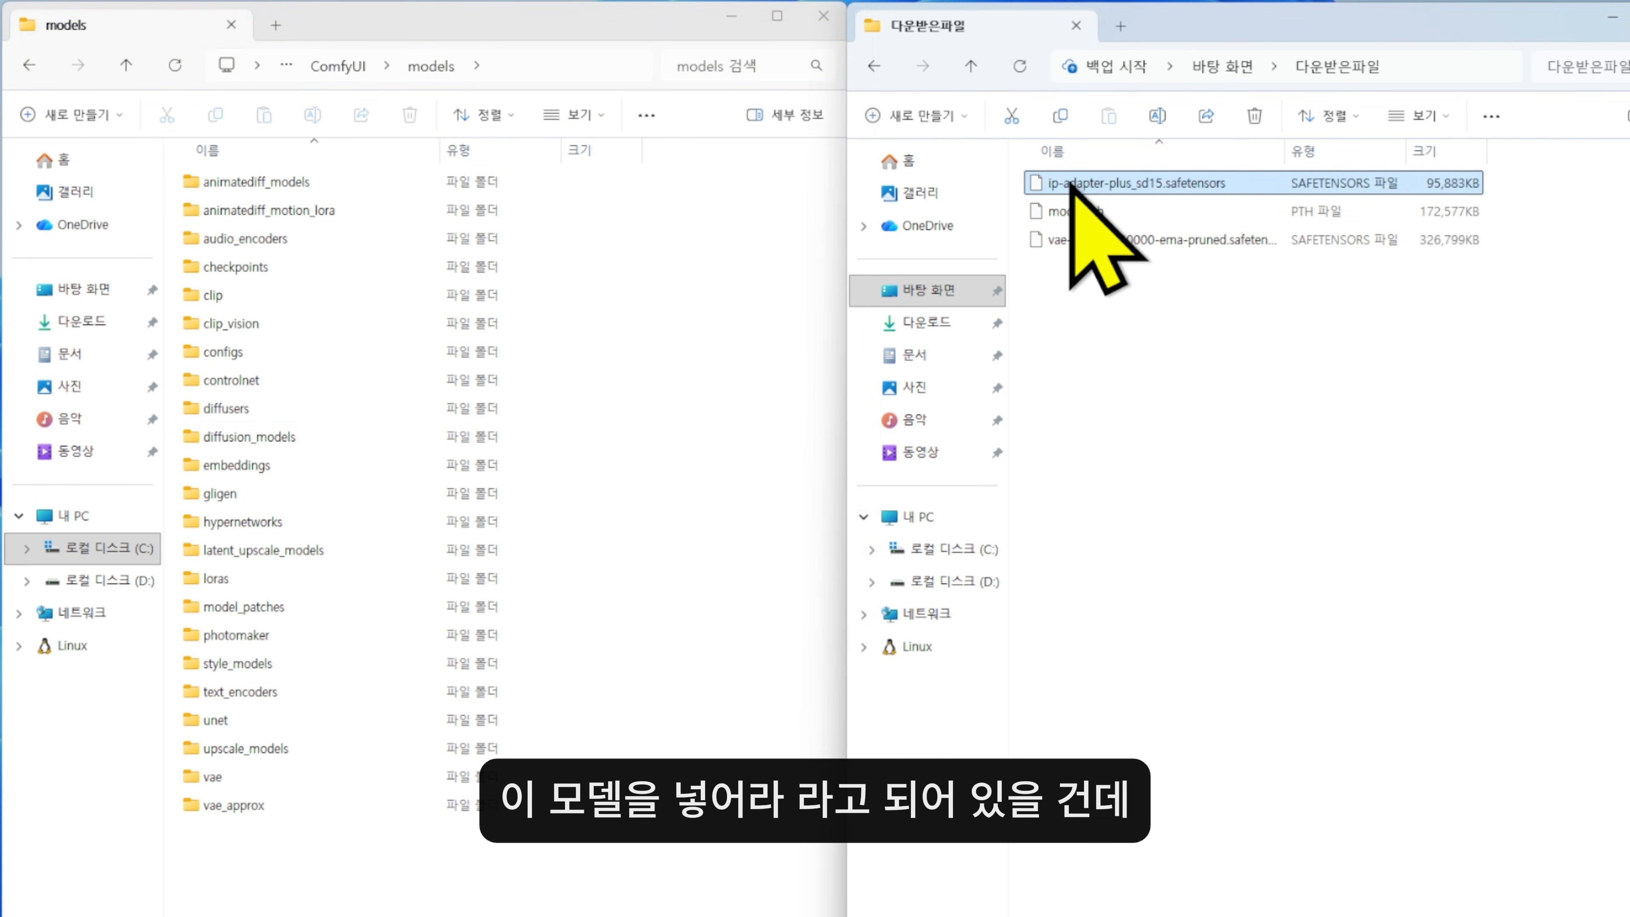
{"action": "left_click", "coordinate": [571, 901]}
{"action": "left_click_drag", "start_coordinate": [430, 916], "coordinate": [311, 894]}
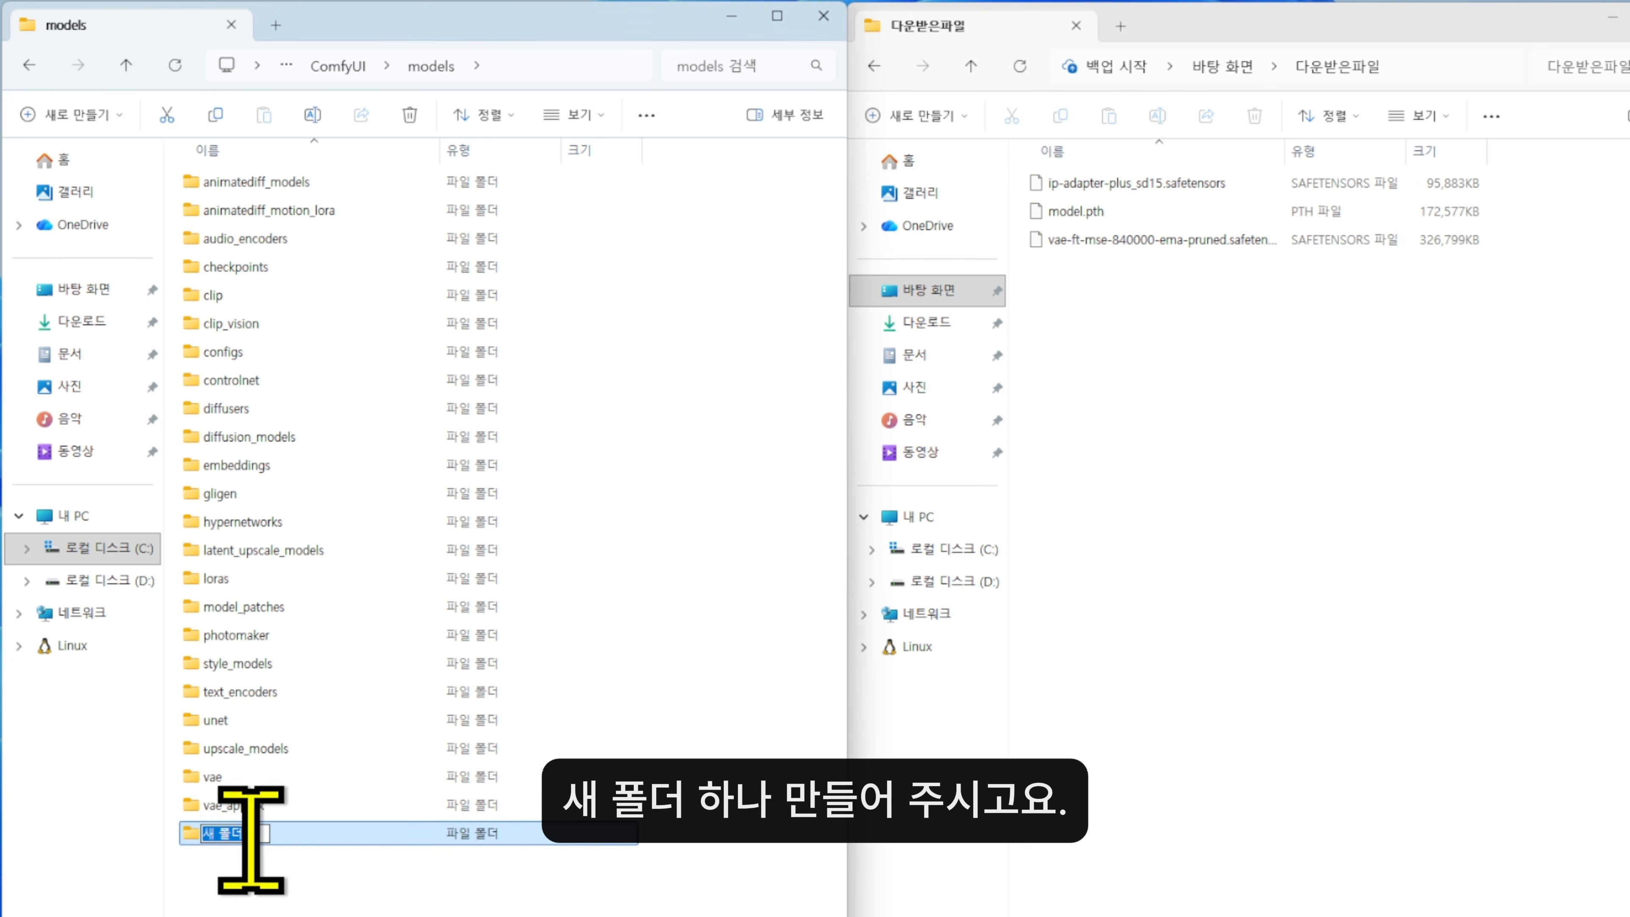
{"action": "type", "text": "ipadapter"}
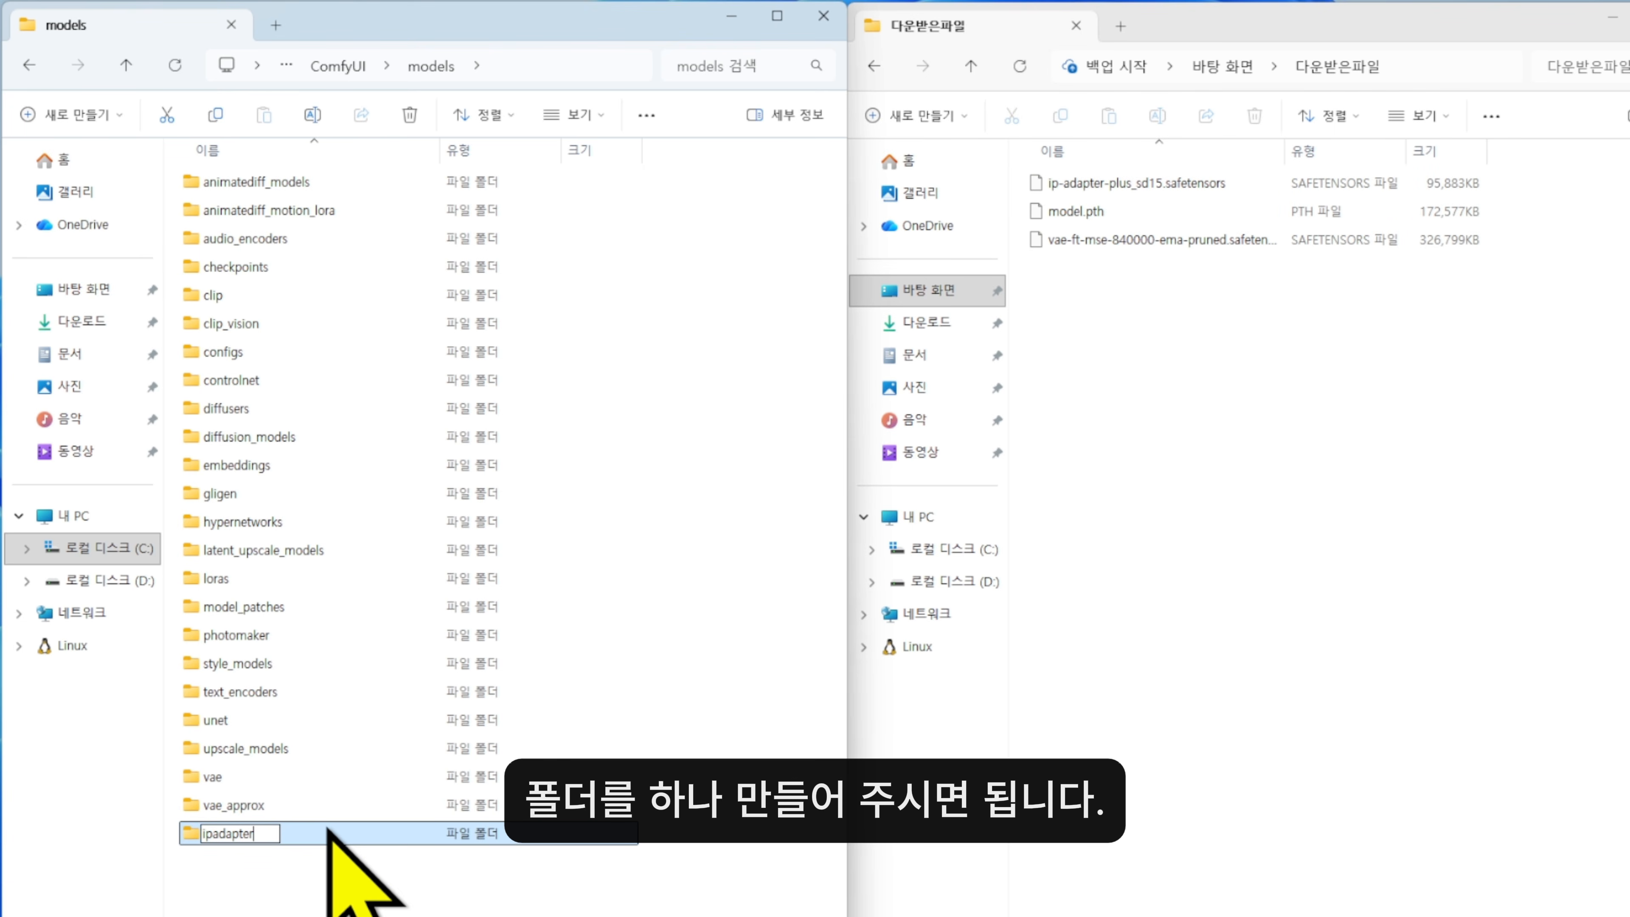
Move ip-adapter-plus_sd15.safetensors from the downloaded files into the ipadapter folder under ComfyUI\models.
{"action": "left_click", "coordinate": [1182, 866]}
{"action": "left_click", "coordinate": [1099, 185]}
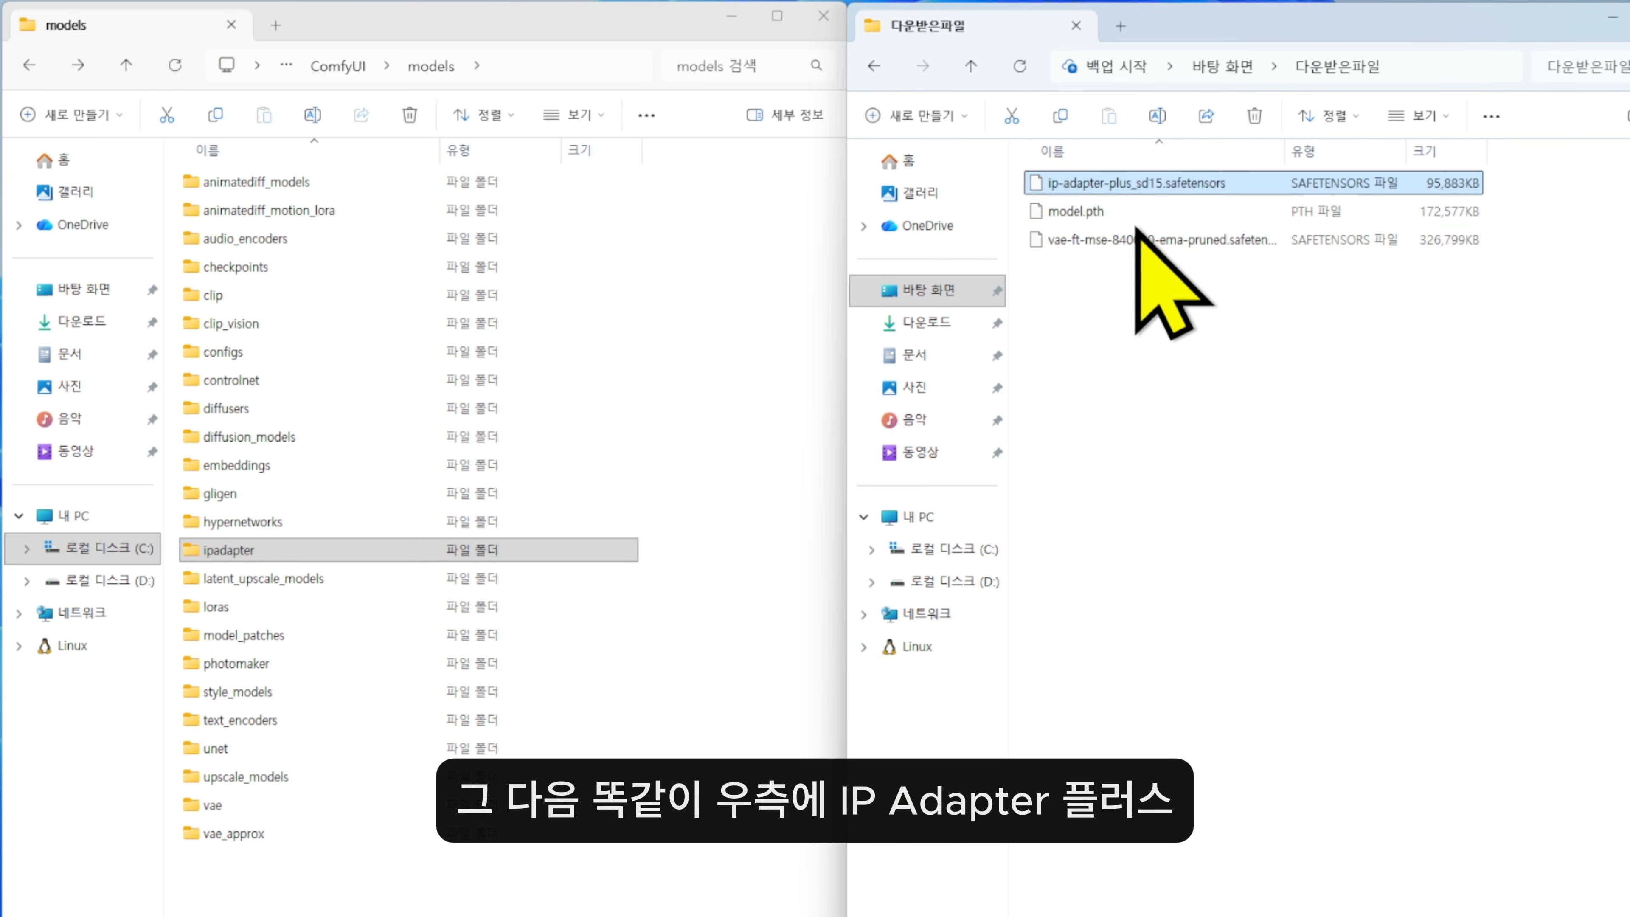
{"action": "key", "text": "ctrl+x"}
{"action": "left_click", "coordinate": [1161, 495]}
{"action": "left_click", "coordinate": [799, 742]}
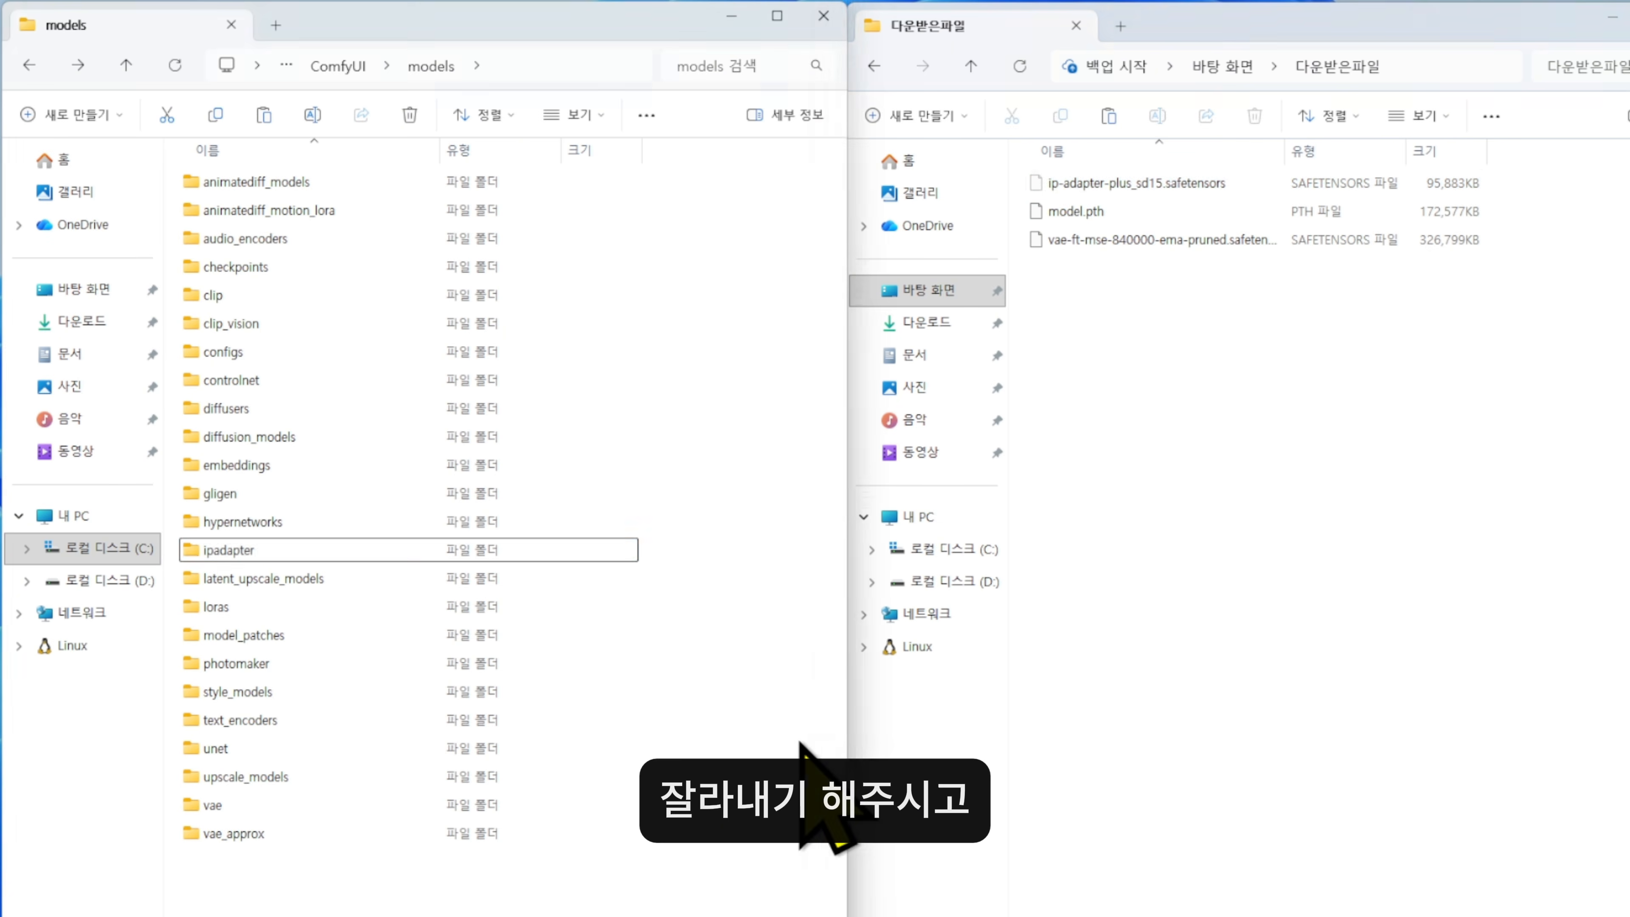
{"action": "double_click", "coordinate": [266, 551]}
{"action": "key", "text": "ctrl+v"}
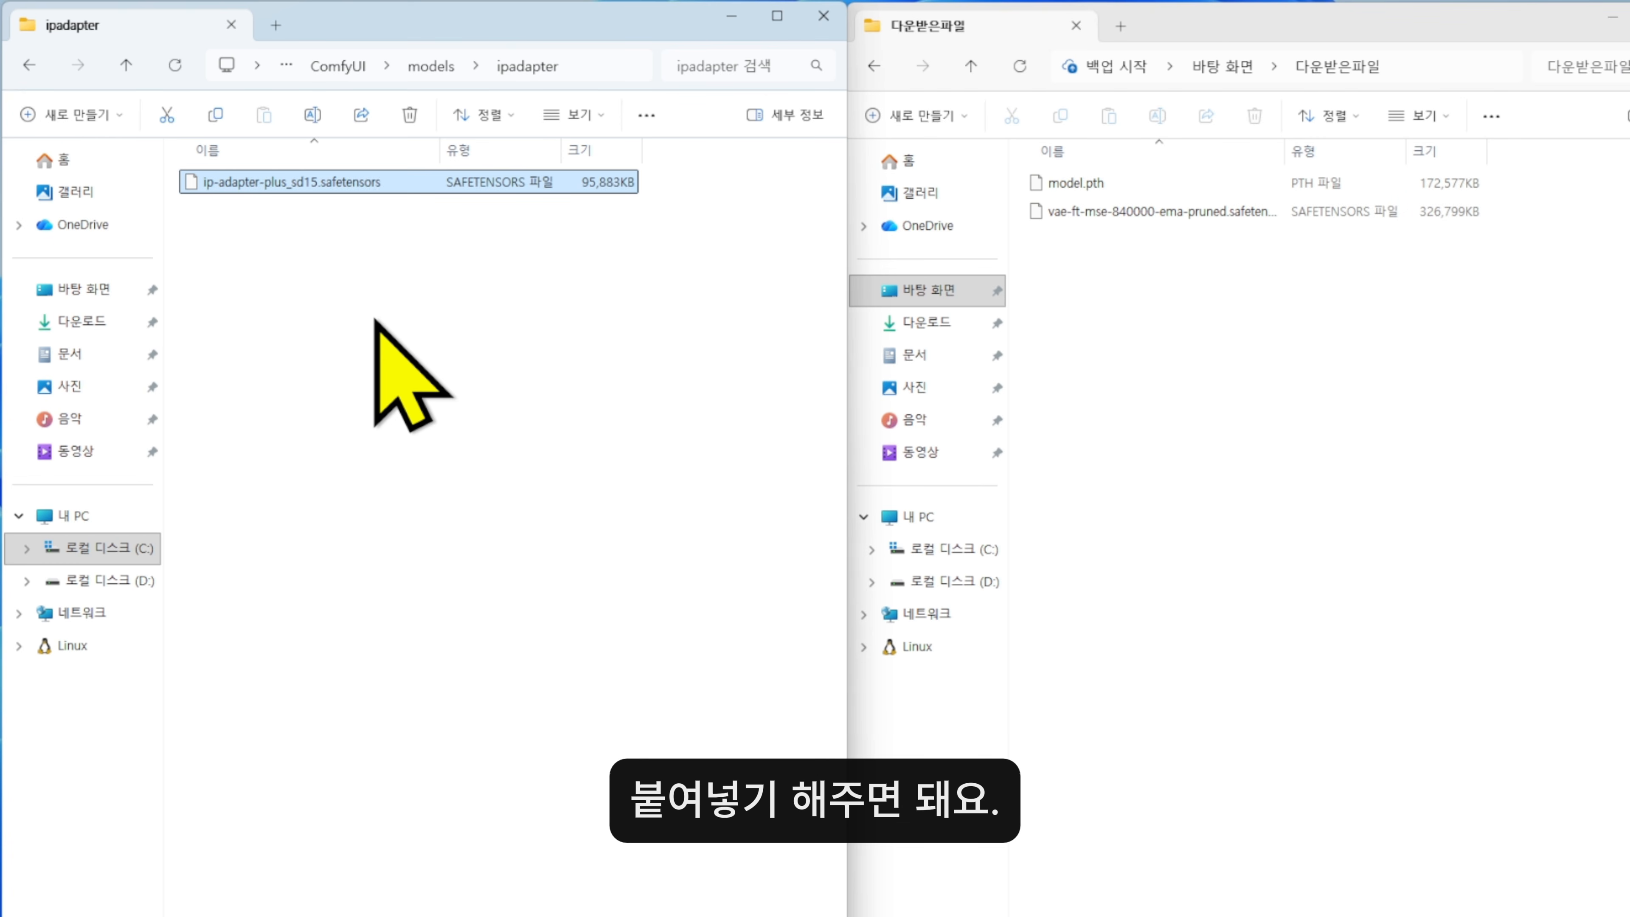
{"action": "left_click", "coordinate": [447, 349]}
Move the vae-ft-mse-840000-ema-pruned safetensors file from the downloaded files into ComfyUI\models\vae, leaving model.pth in place.
{"action": "left_click", "coordinate": [1123, 341]}
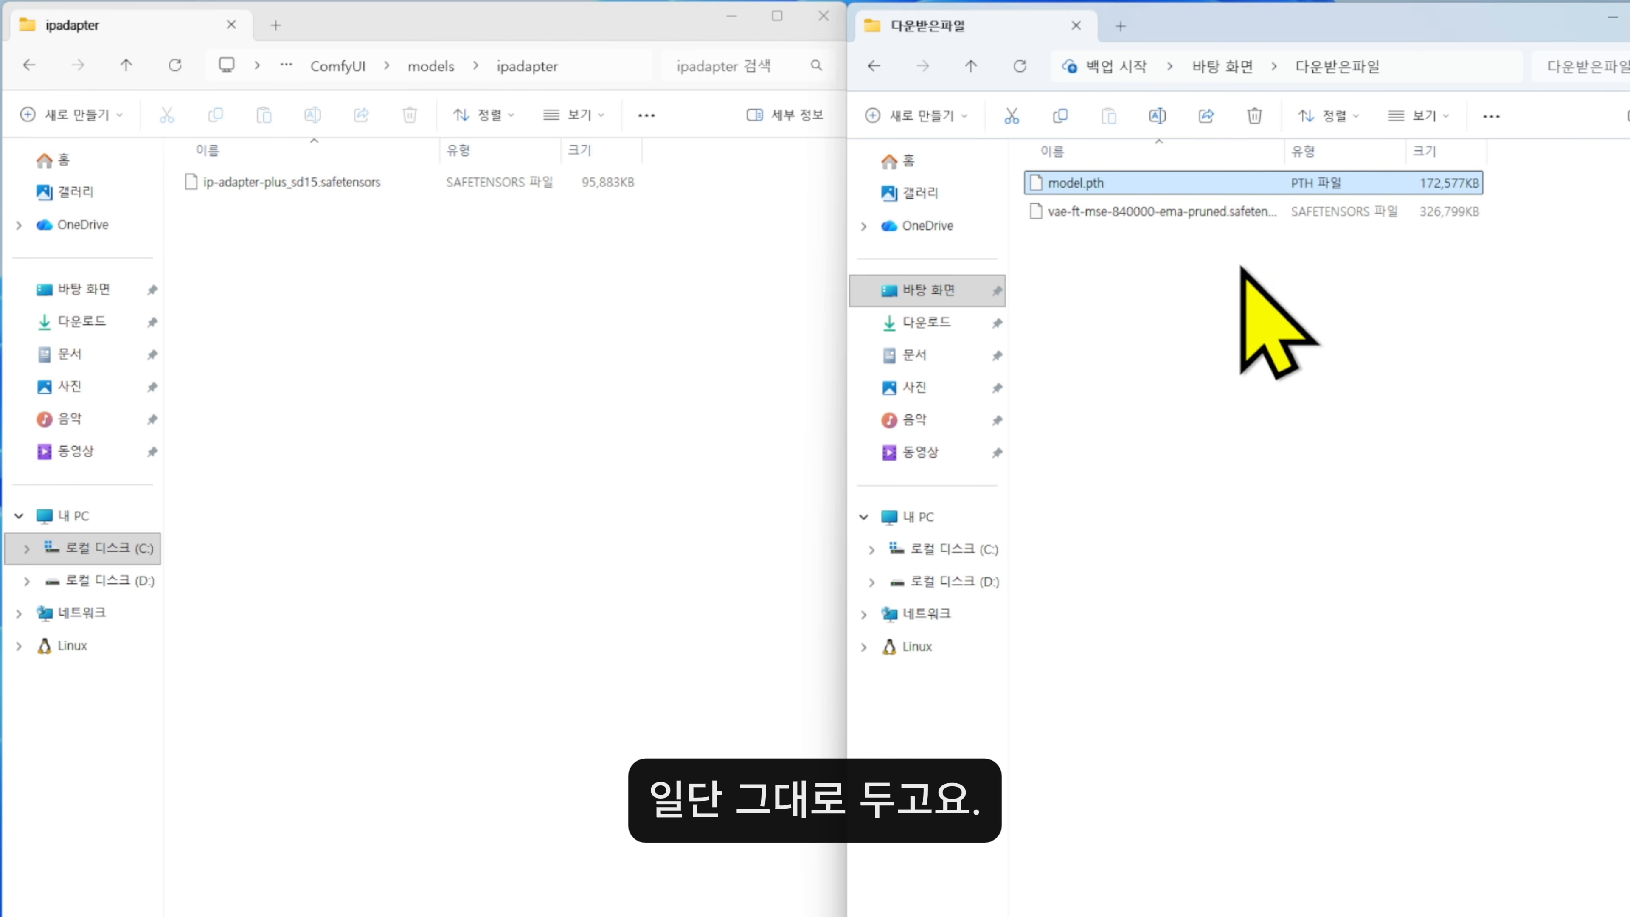
{"action": "left_click", "coordinate": [1192, 216]}
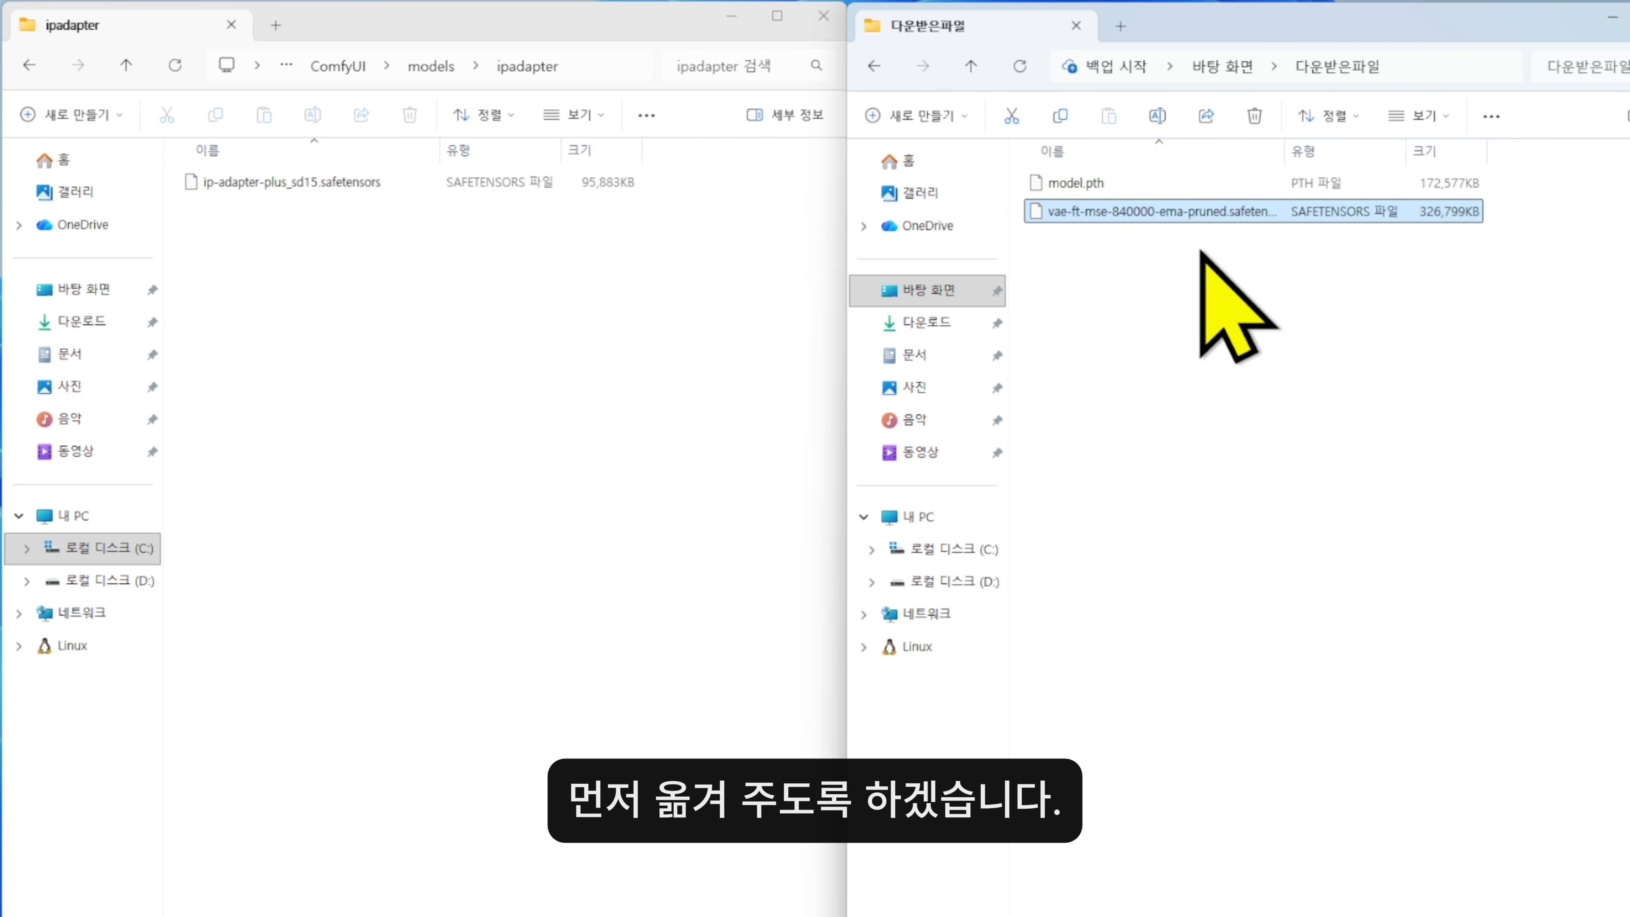
{"action": "key", "text": "ctrl+x"}
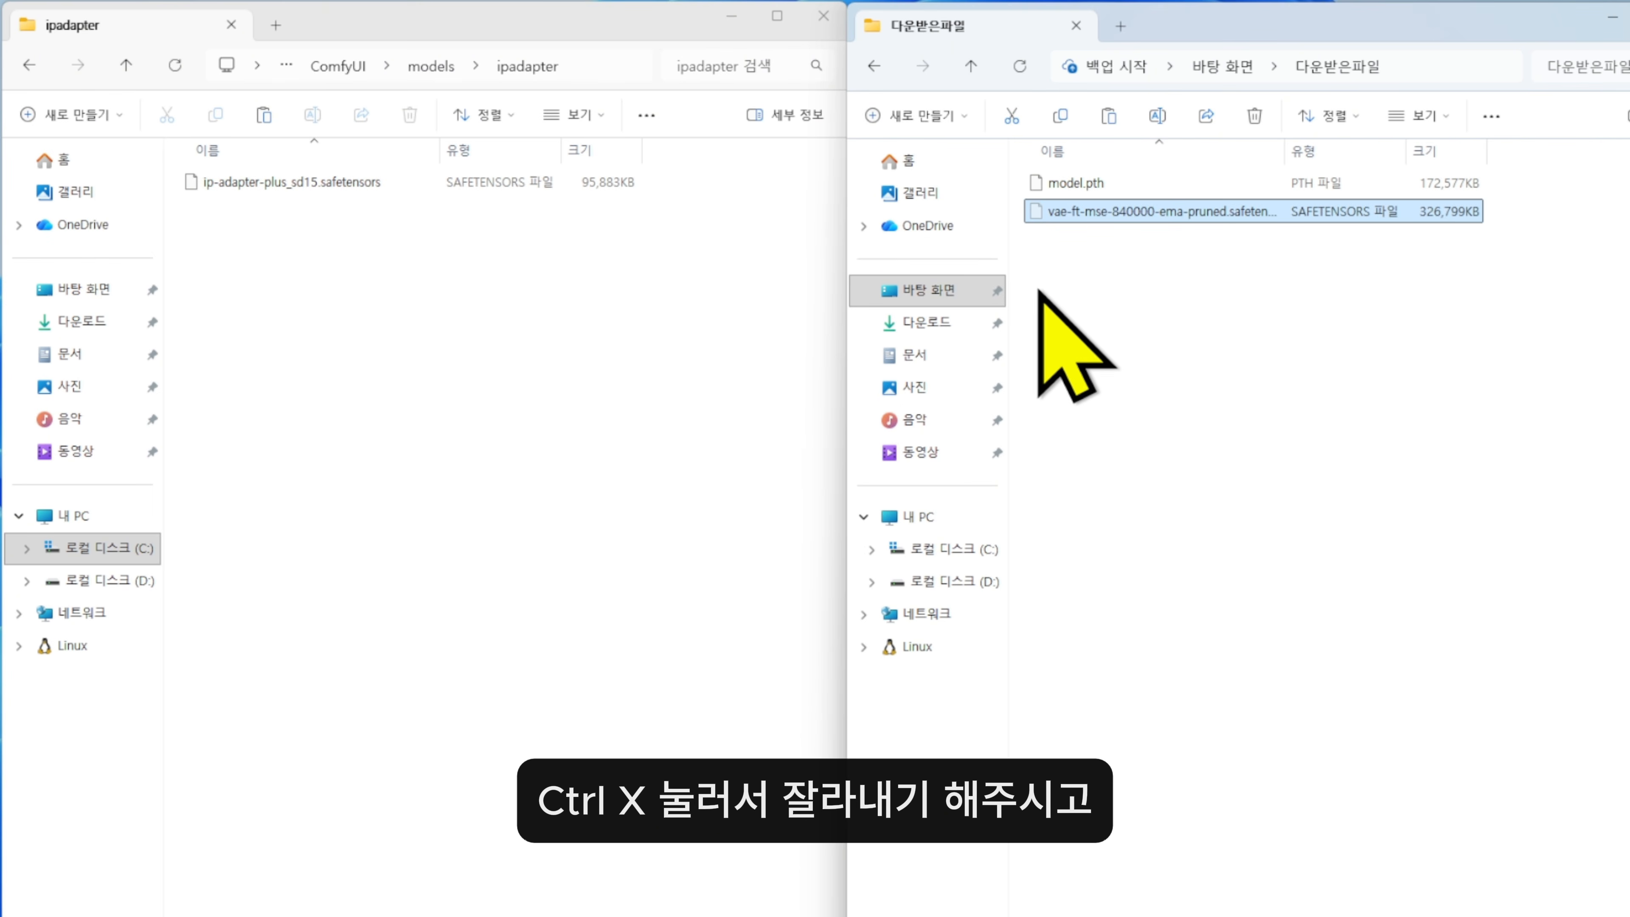
{"action": "left_click", "coordinate": [432, 67]}
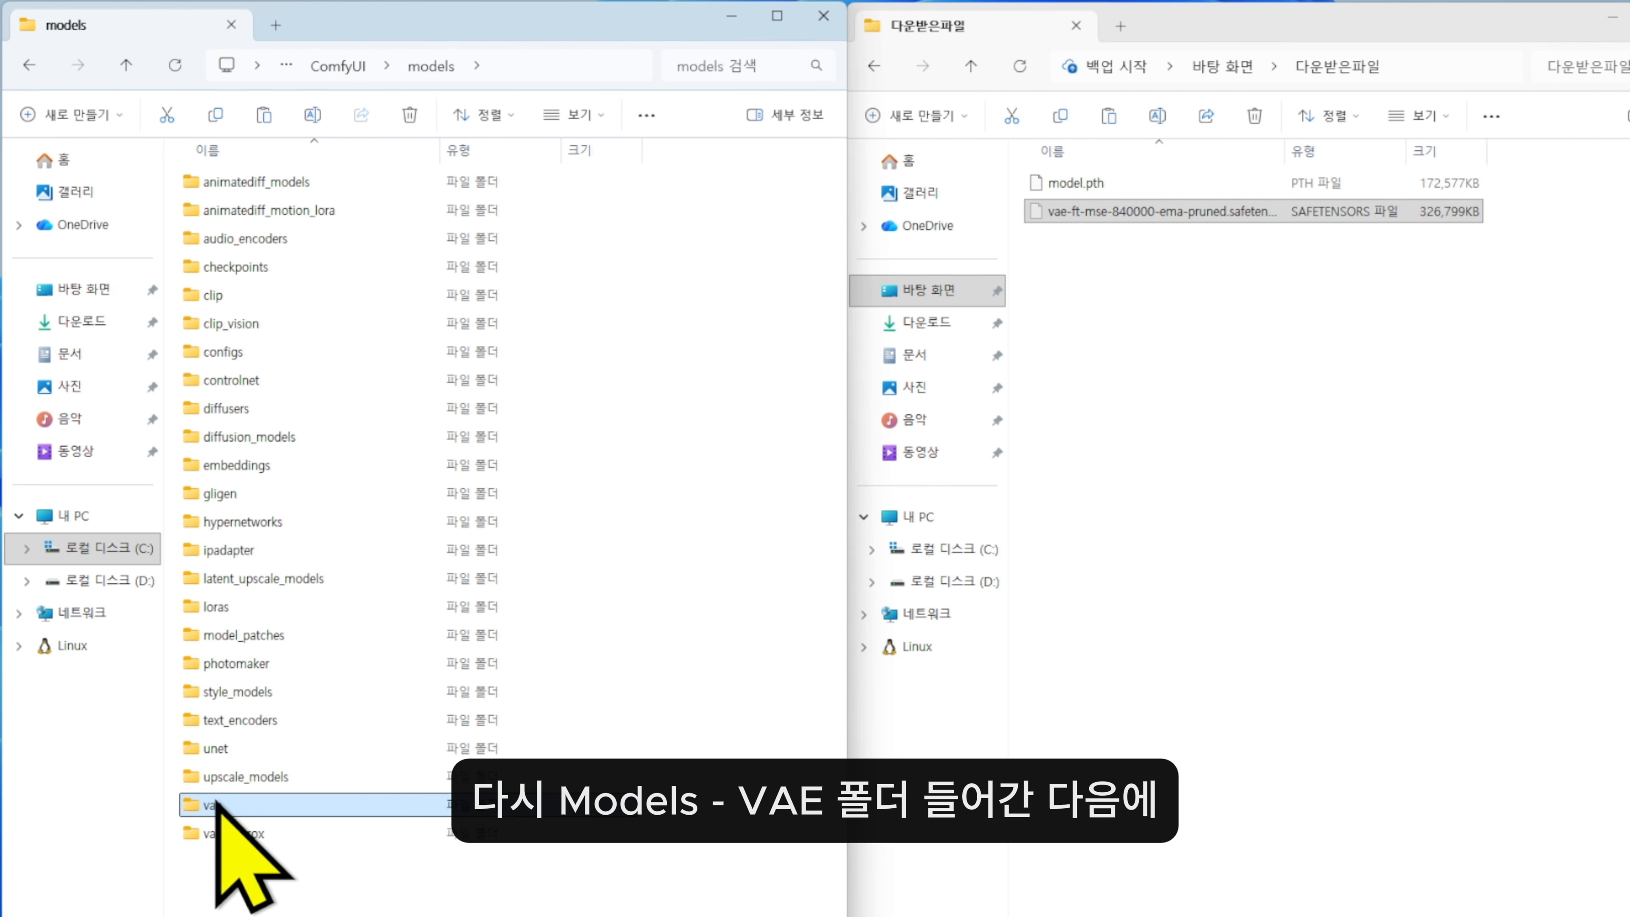
{"action": "double_click", "coordinate": [241, 808]}
{"action": "key", "text": "ctrl+v"}
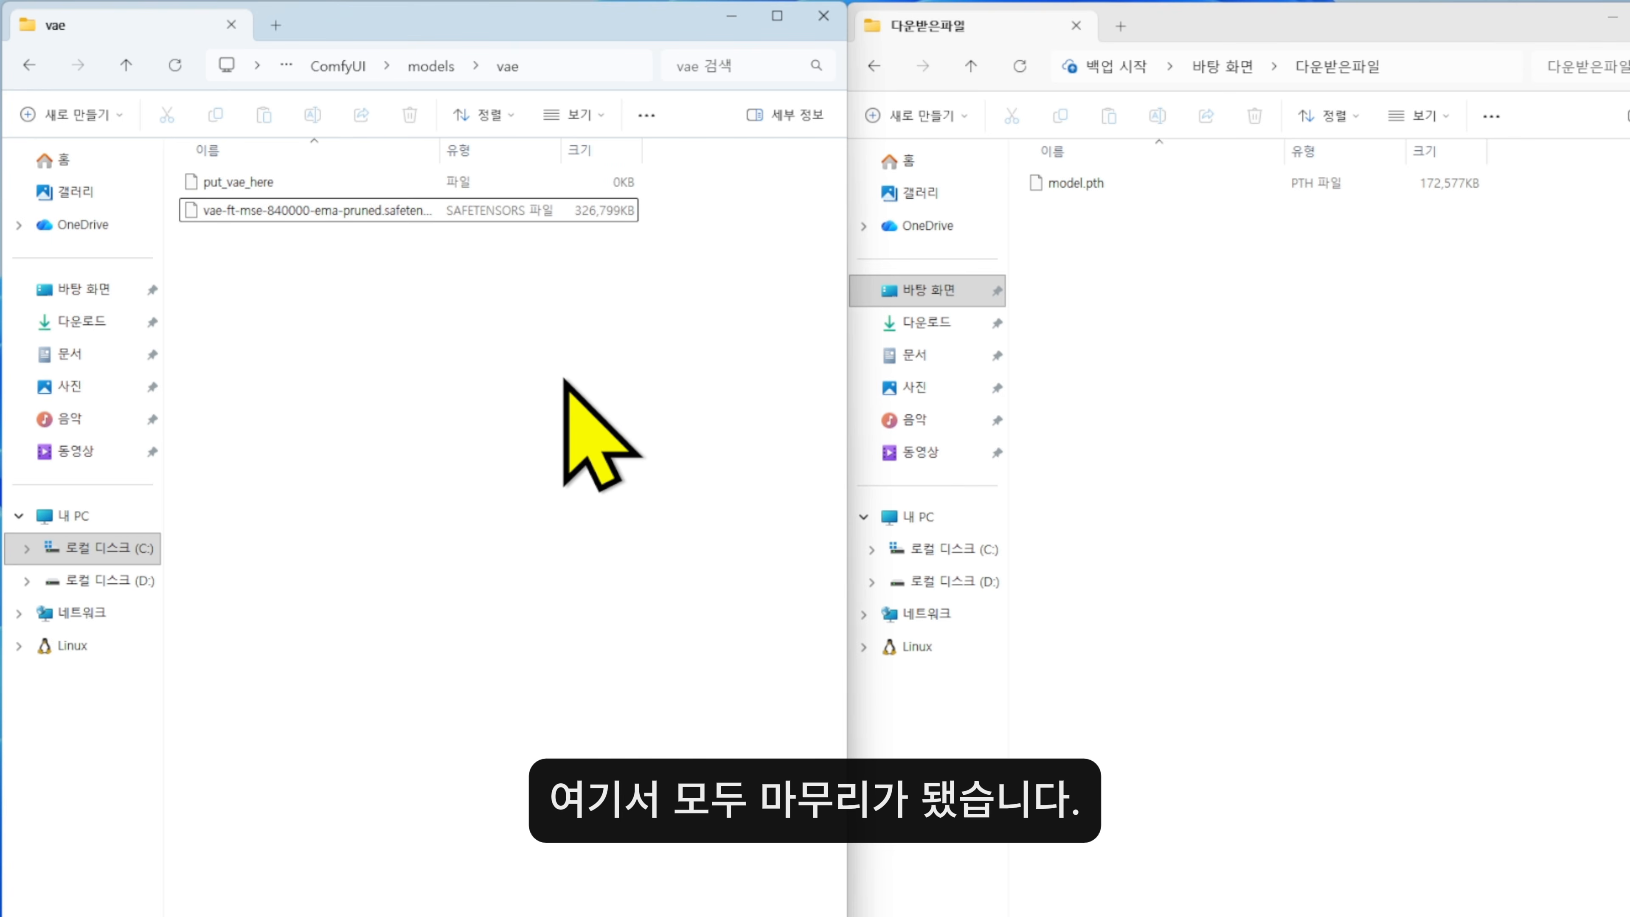
Switch to ComfyUI in the browser and reload the page with the AnimateDiff_A1(UP) workflow.
{"action": "left_click_drag", "start_coordinate": [1213, 313], "coordinate": [1103, 181]}
{"action": "left_click", "coordinate": [1167, 266]}
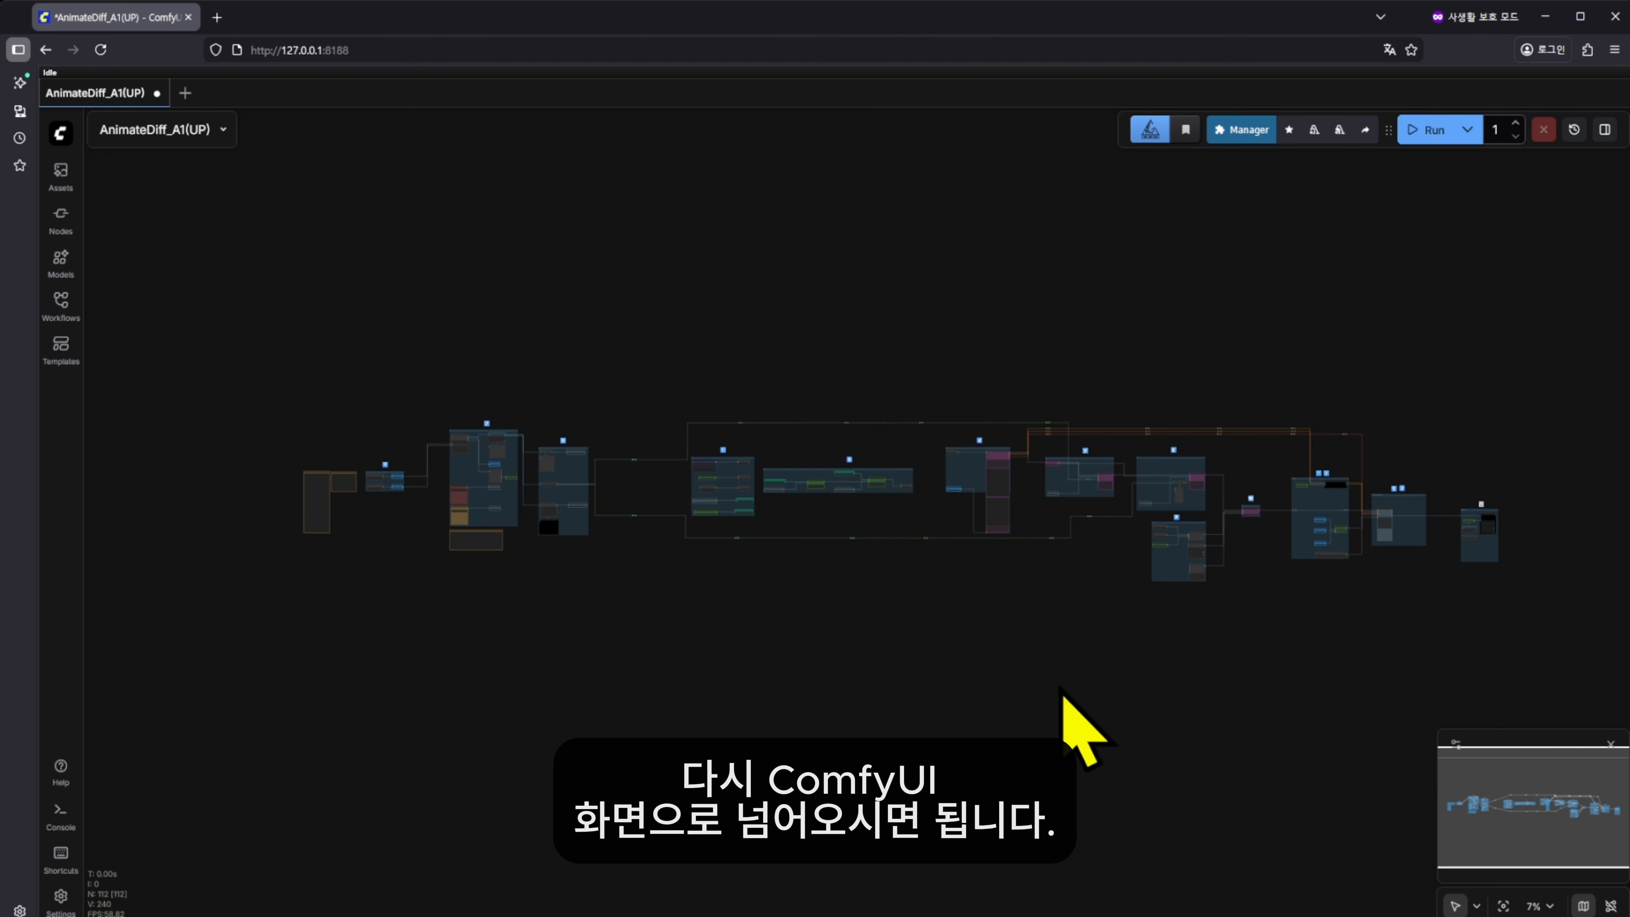
{"action": "left_click_drag", "start_coordinate": [1063, 703], "coordinate": [1023, 701]}
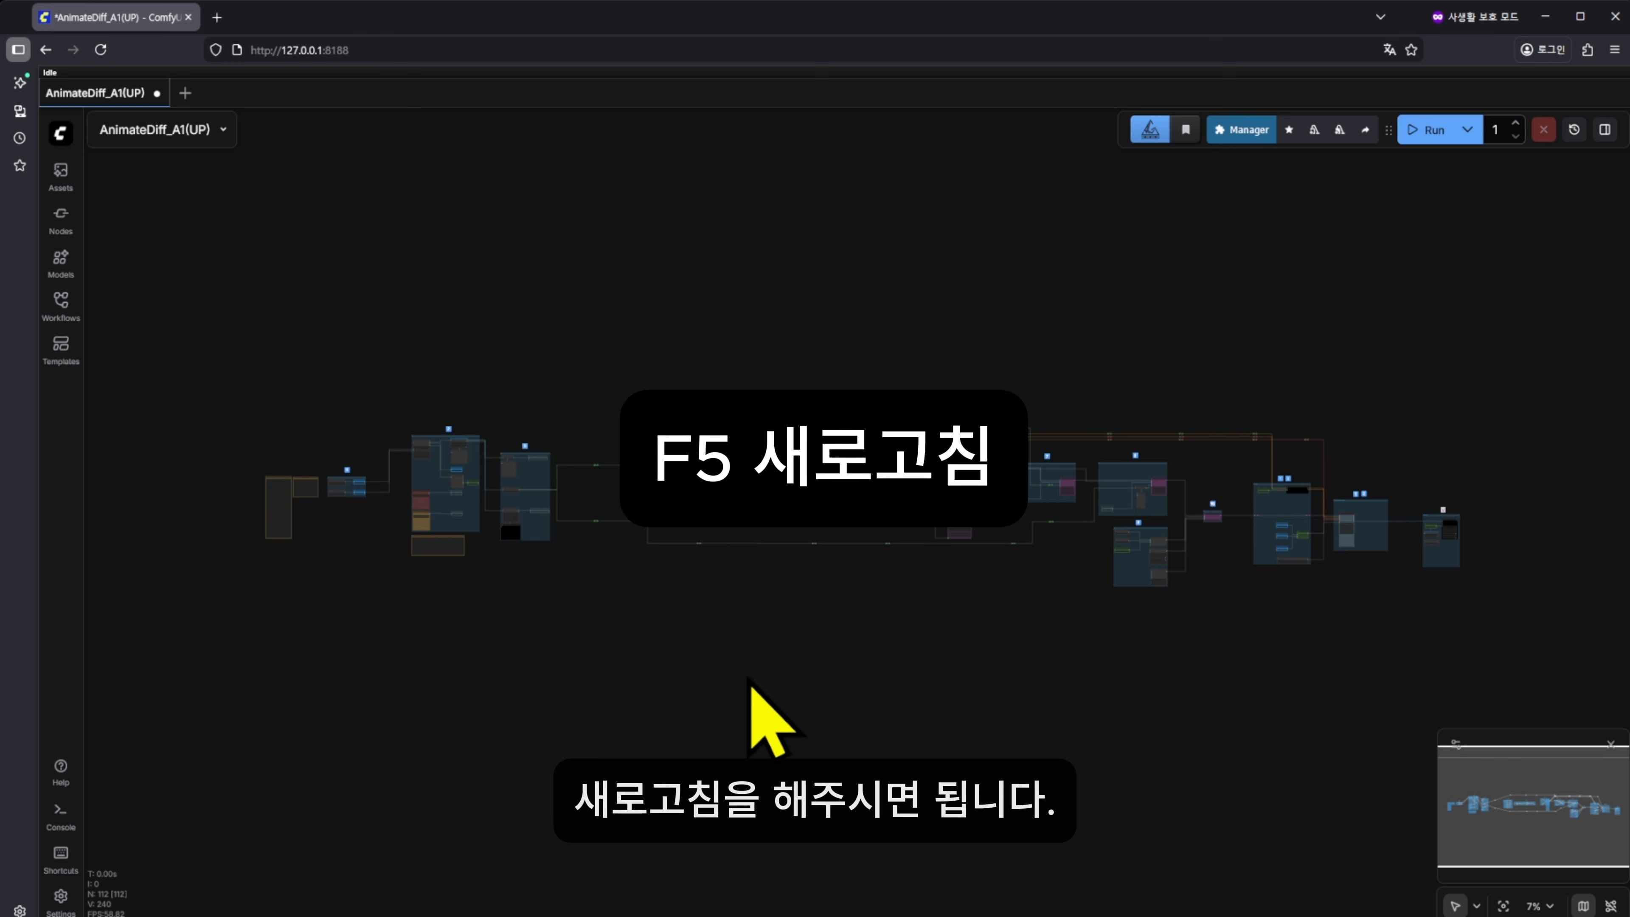
{"action": "key", "text": "F5"}
{"action": "left_click", "coordinate": [882, 538]}
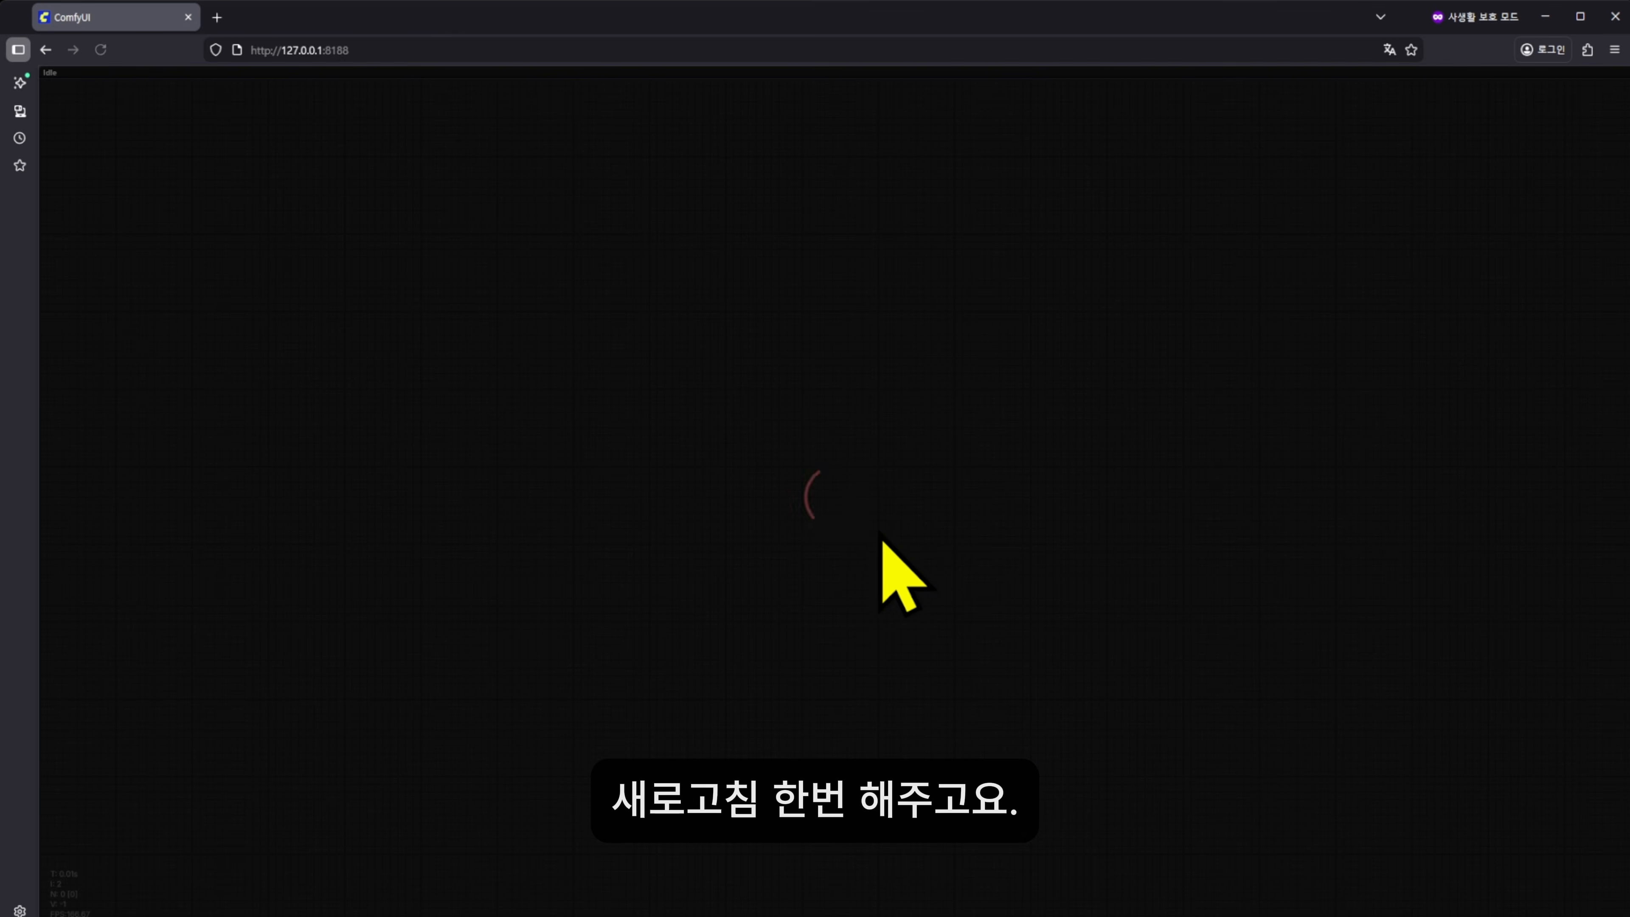
Examine the numbered node groups across the whole workflow and the Load Video (Upload) node in group 2.
{"action": "scroll", "coordinate": [695, 690], "scroll_direction": "down", "scroll_amount": 15}
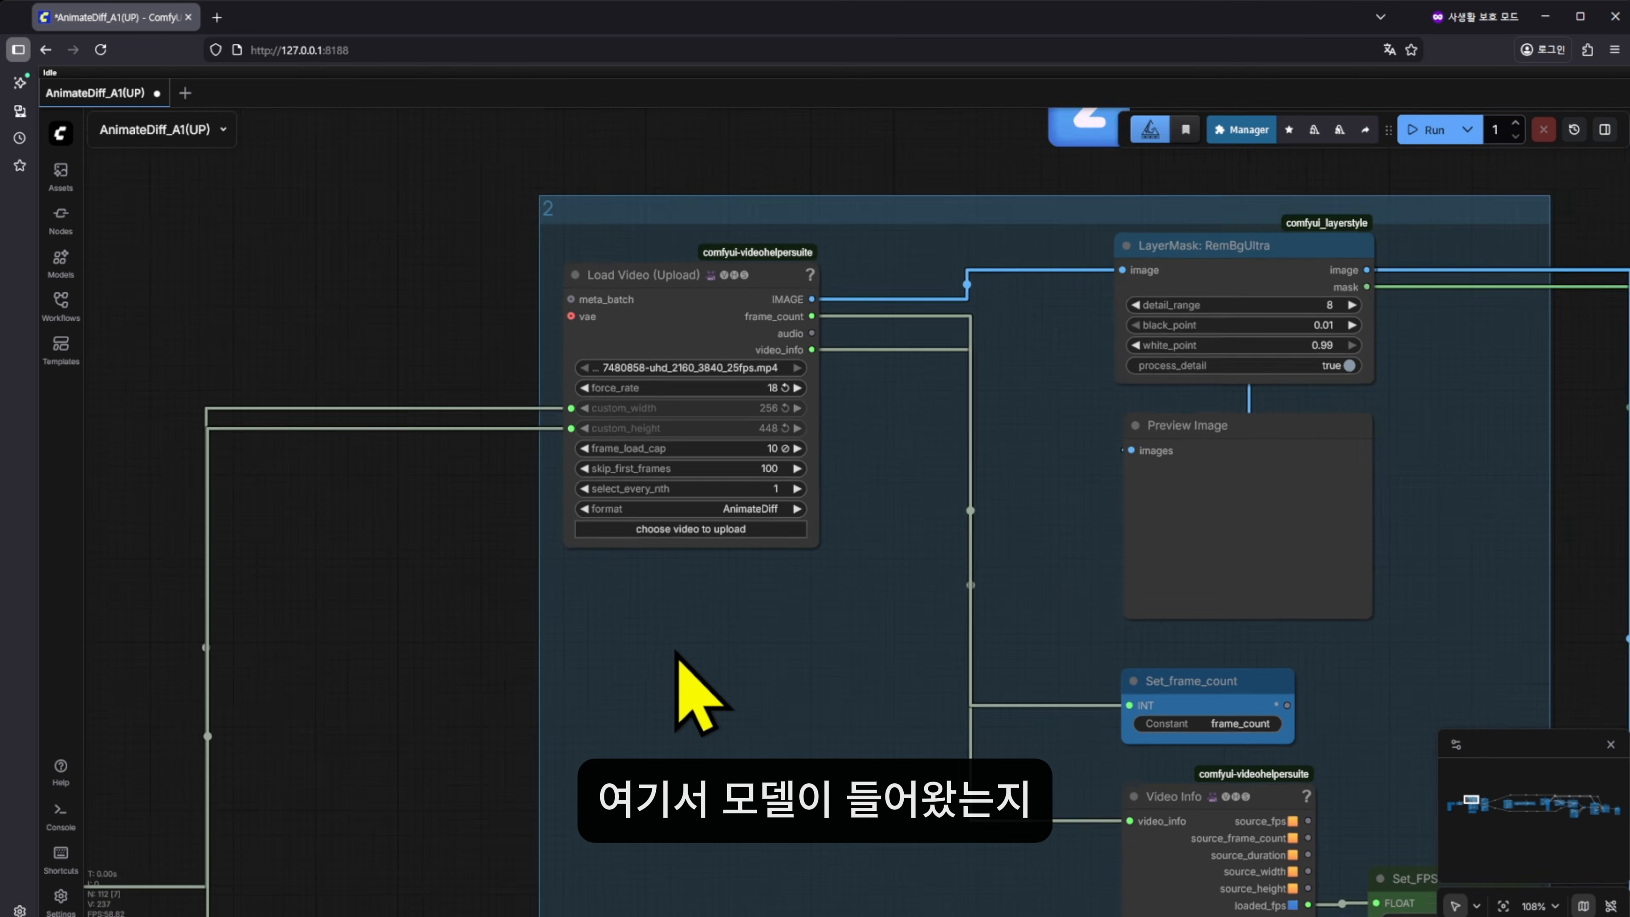
{"action": "scroll", "coordinate": [671, 655], "scroll_direction": "down", "scroll_amount": 5}
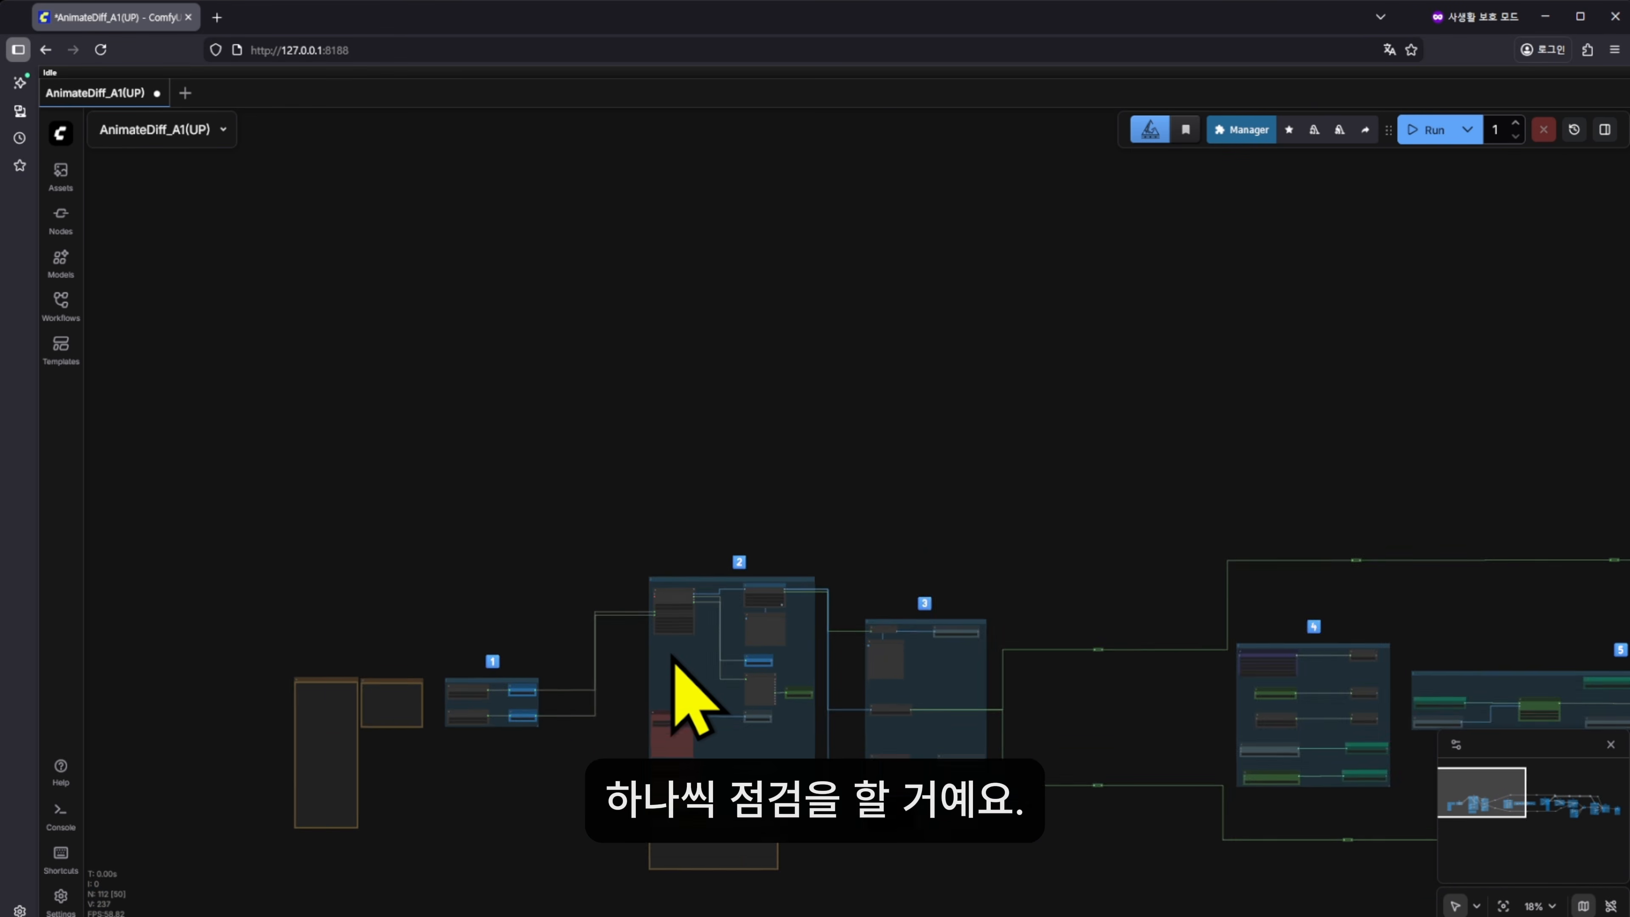
{"action": "left_click_drag", "start_coordinate": [947, 527], "coordinate": [450, 296]}
{"action": "scroll", "coordinate": [600, 618], "scroll_direction": "down", "scroll_amount": 6}
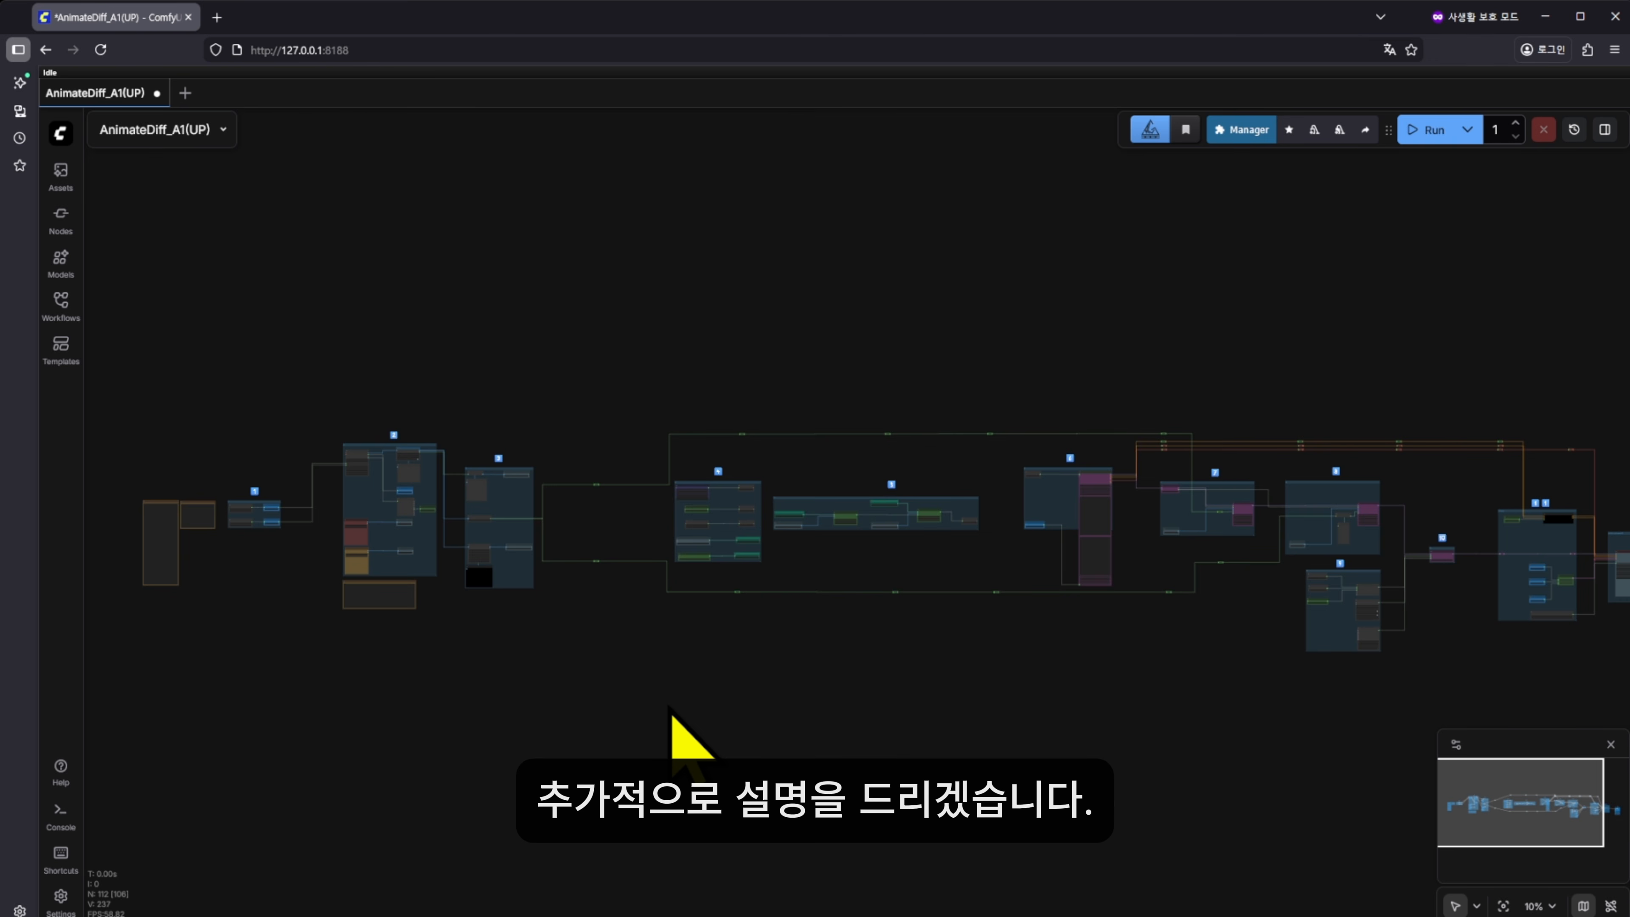
{"action": "scroll", "coordinate": [494, 400], "scroll_direction": "down", "scroll_amount": 3}
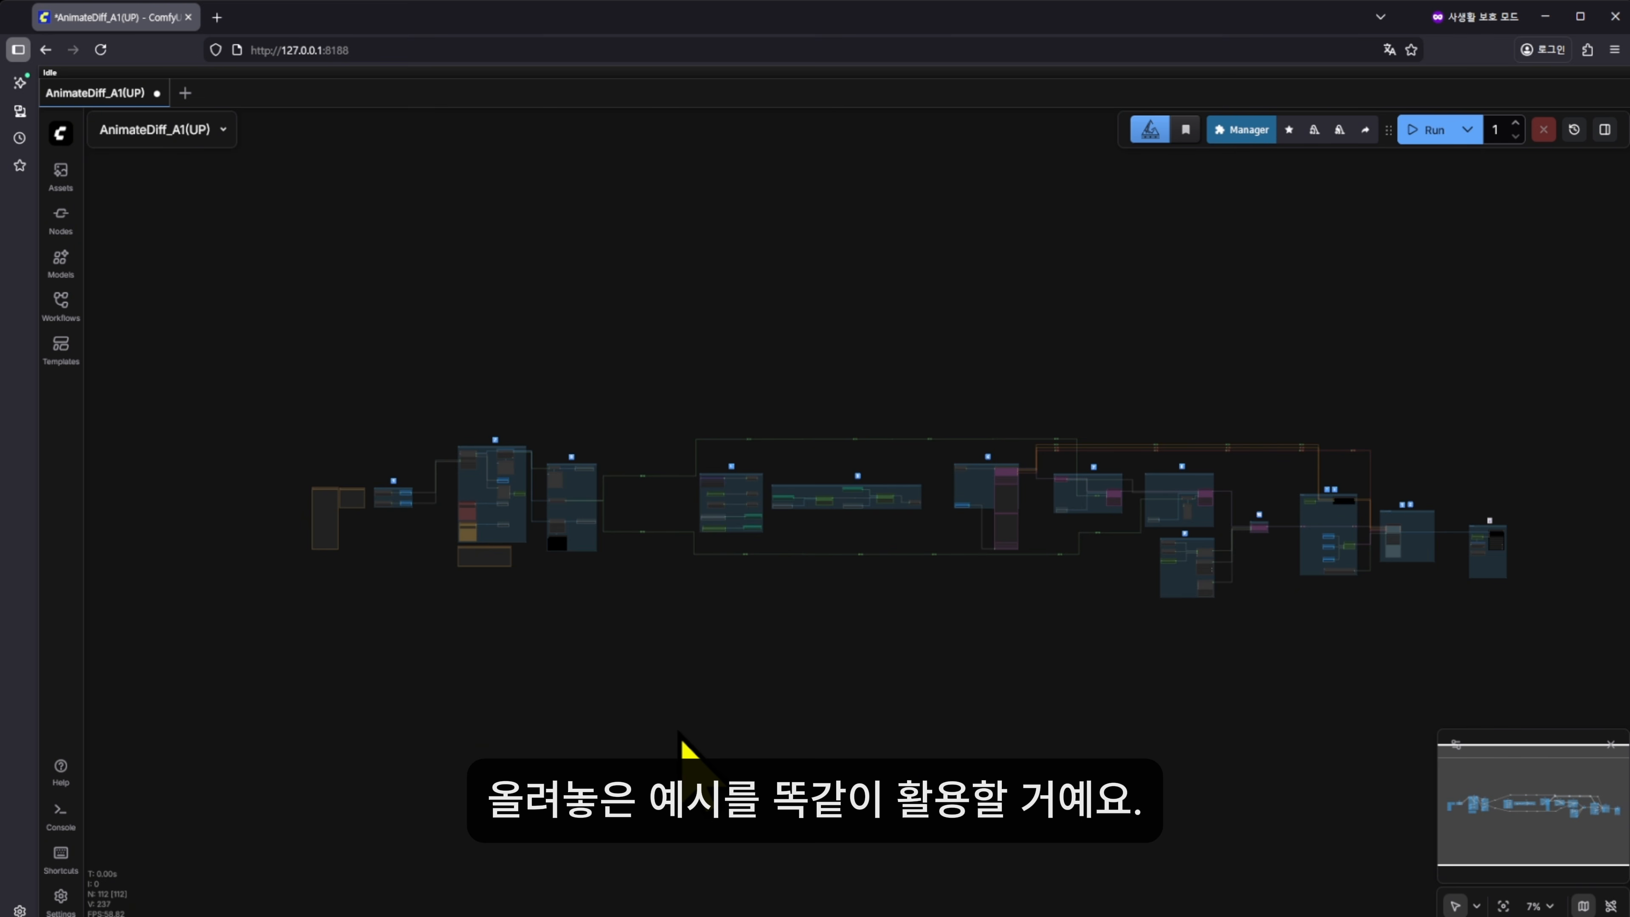
{"action": "scroll", "coordinate": [507, 474], "scroll_direction": "up", "scroll_amount": 6}
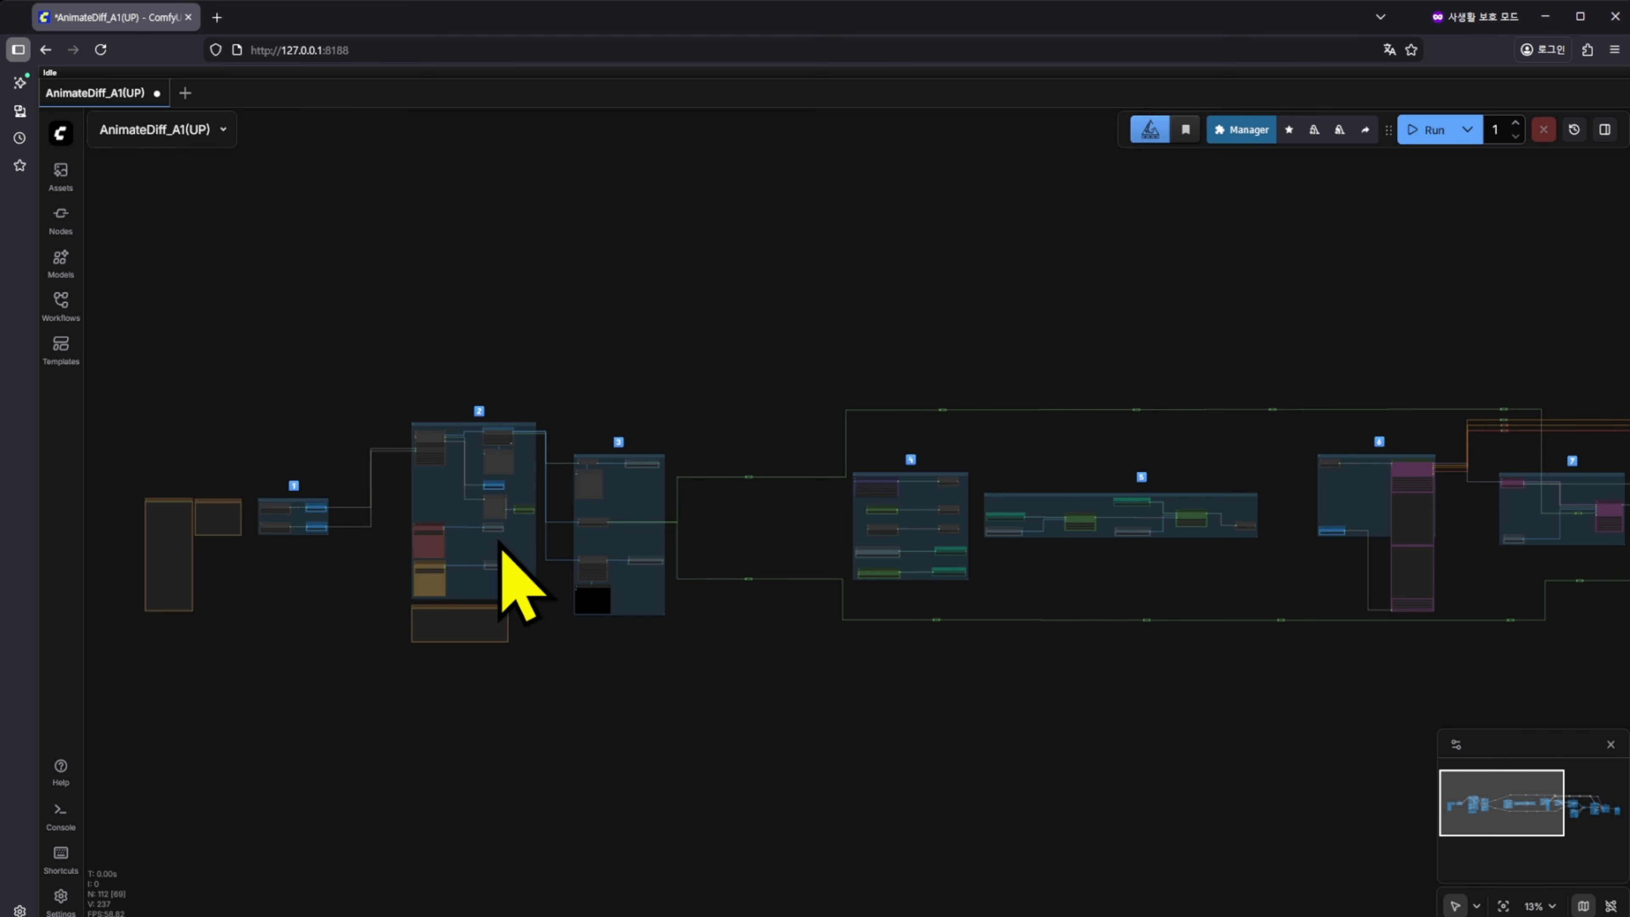
{"action": "scroll", "coordinate": [398, 484], "scroll_direction": "up", "scroll_amount": 7}
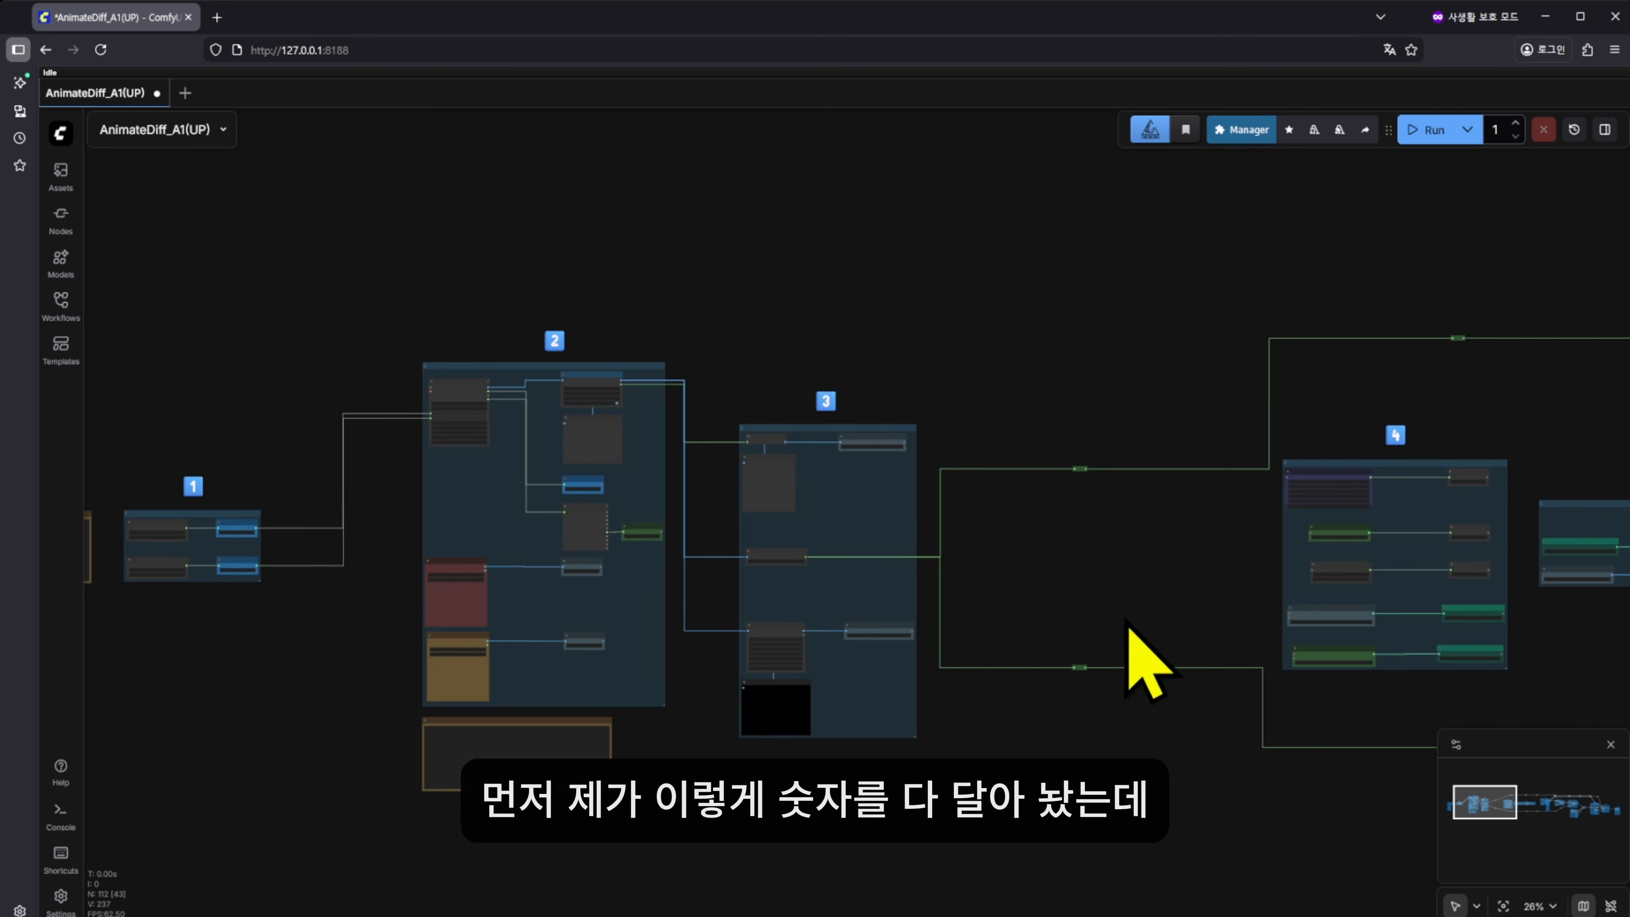
{"action": "left_click_drag", "start_coordinate": [1102, 595], "coordinate": [1164, 600]}
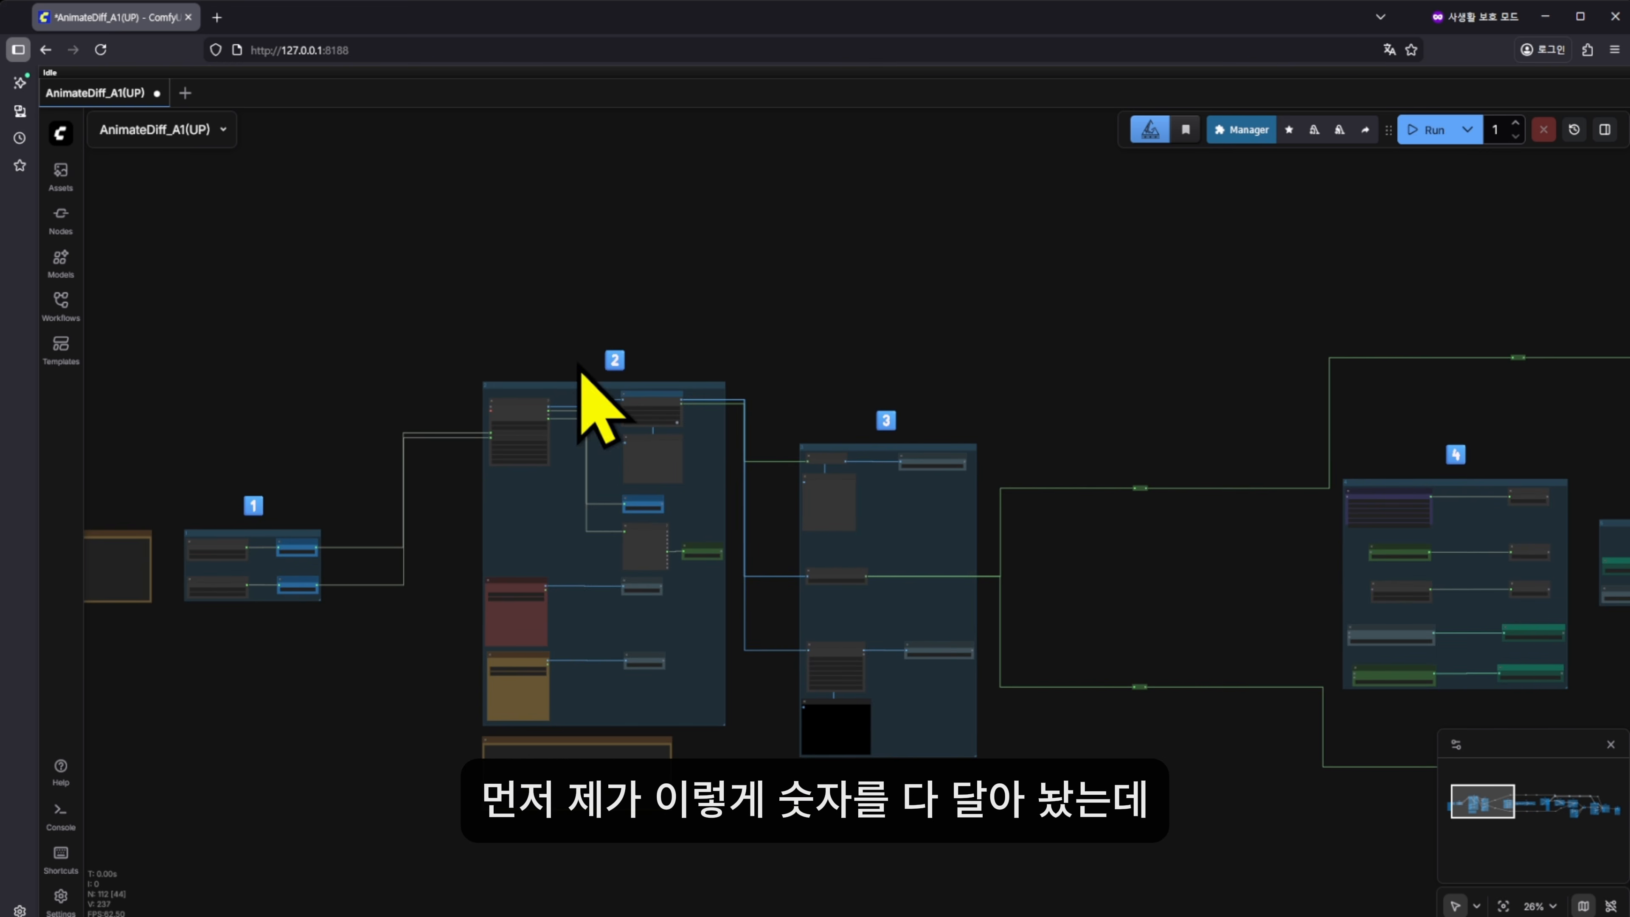
{"action": "left_click_drag", "start_coordinate": [1052, 529], "coordinate": [1140, 565]}
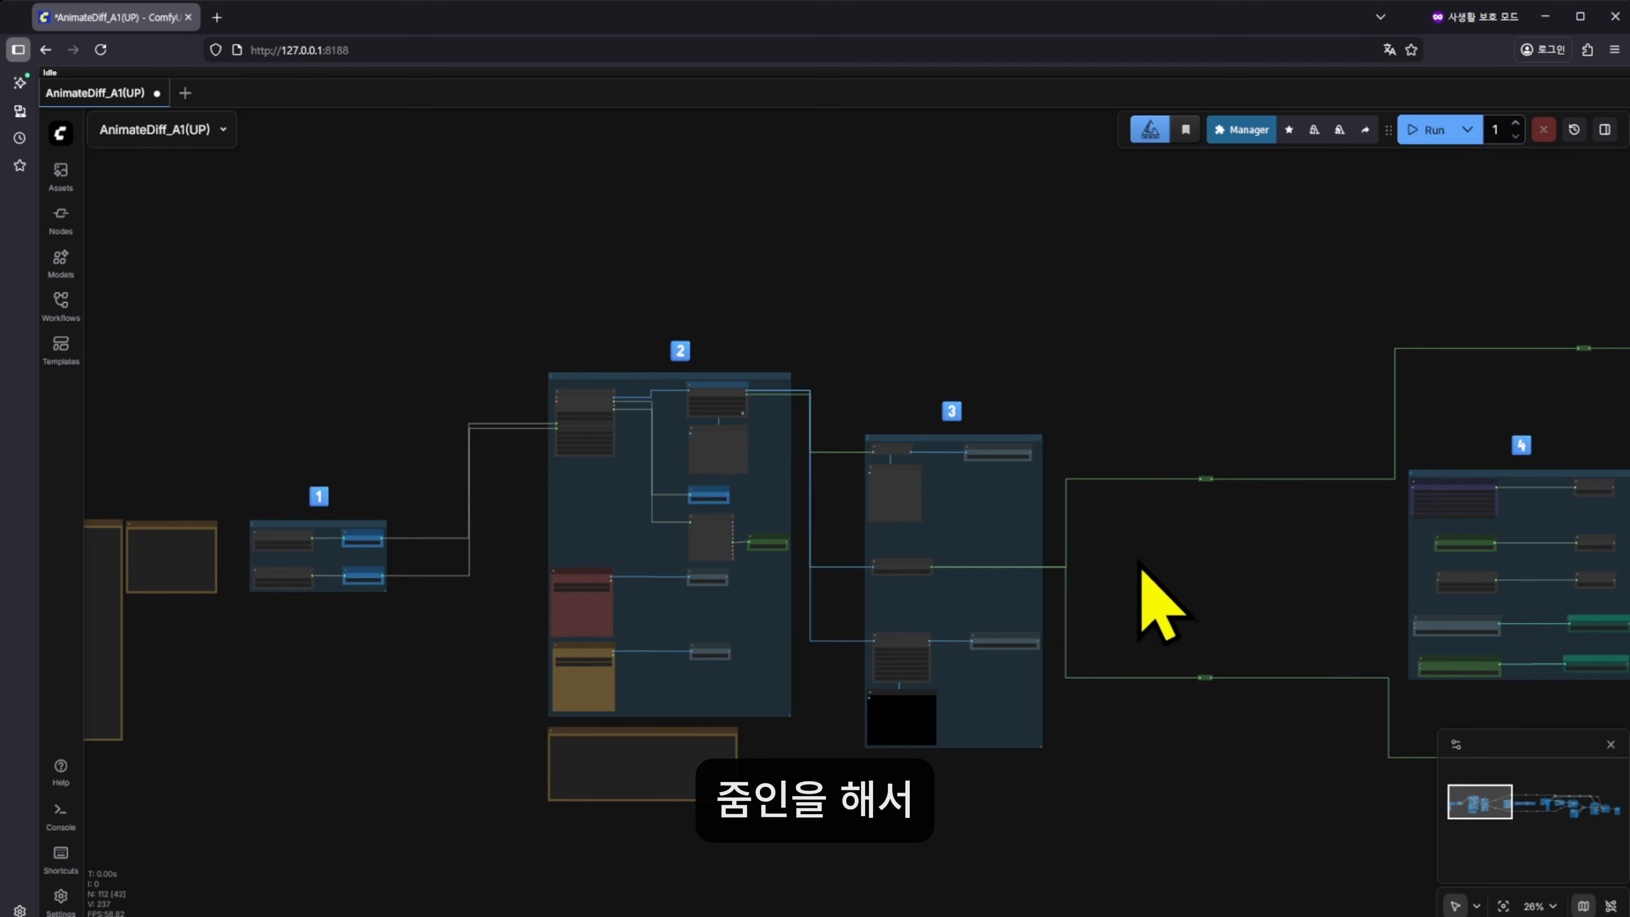
{"action": "scroll", "coordinate": [669, 449], "scroll_direction": "up", "scroll_amount": 1}
{"action": "scroll", "coordinate": [669, 449], "scroll_direction": "up", "scroll_amount": 15}
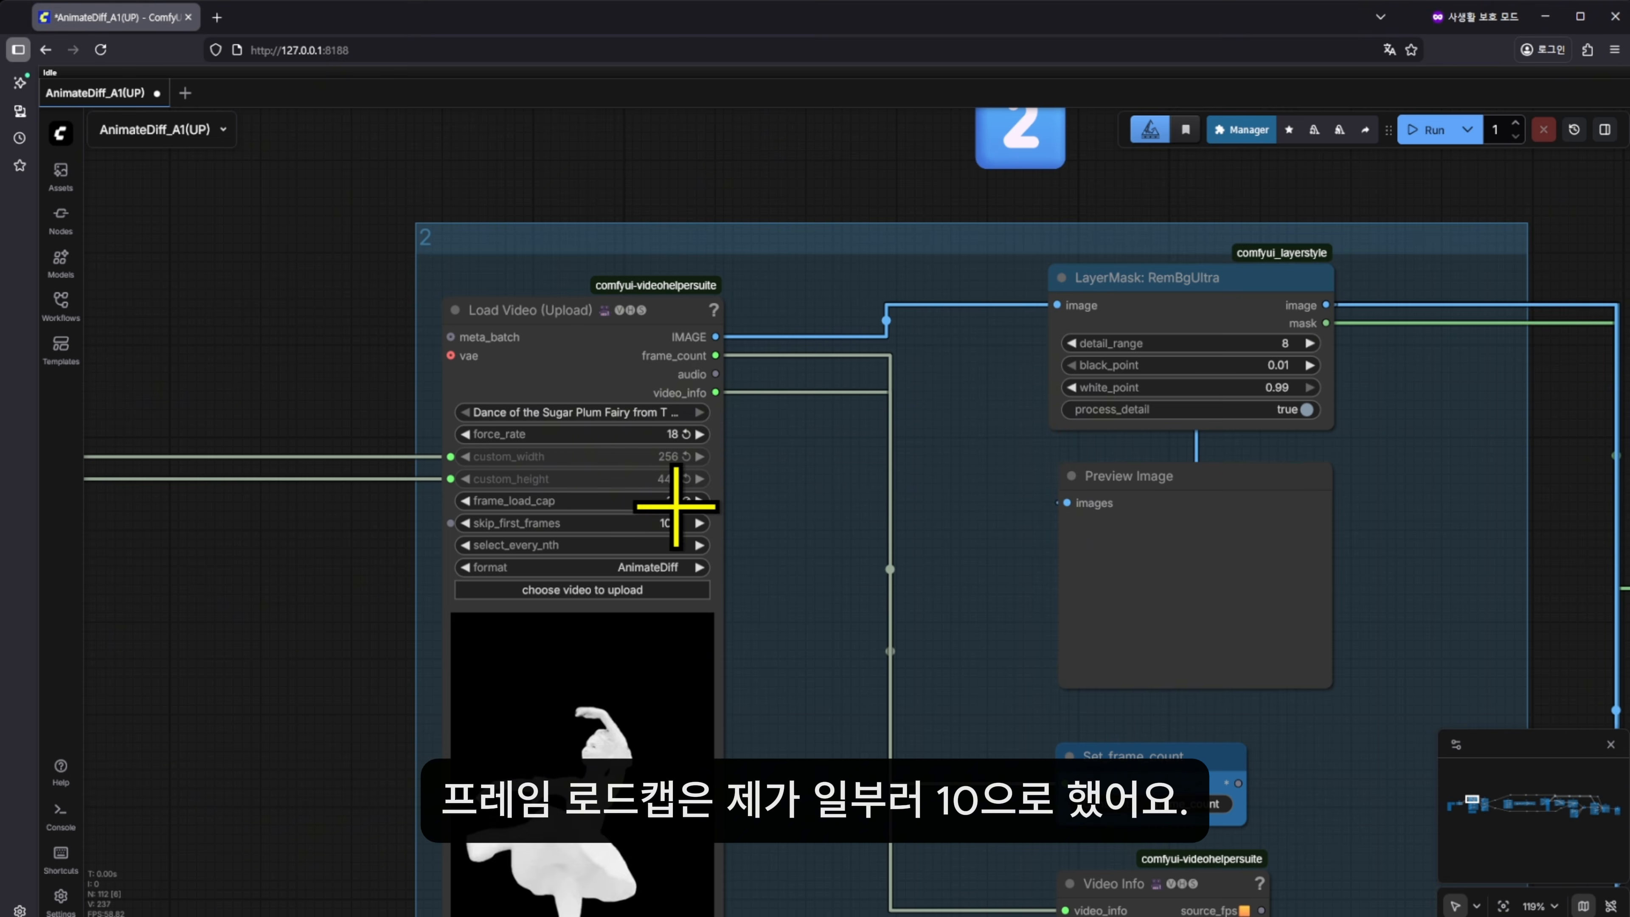
Set frame_load_cap to 10 in the Load Video (Upload) node of group 2.
{"action": "left_click", "coordinate": [684, 501]}
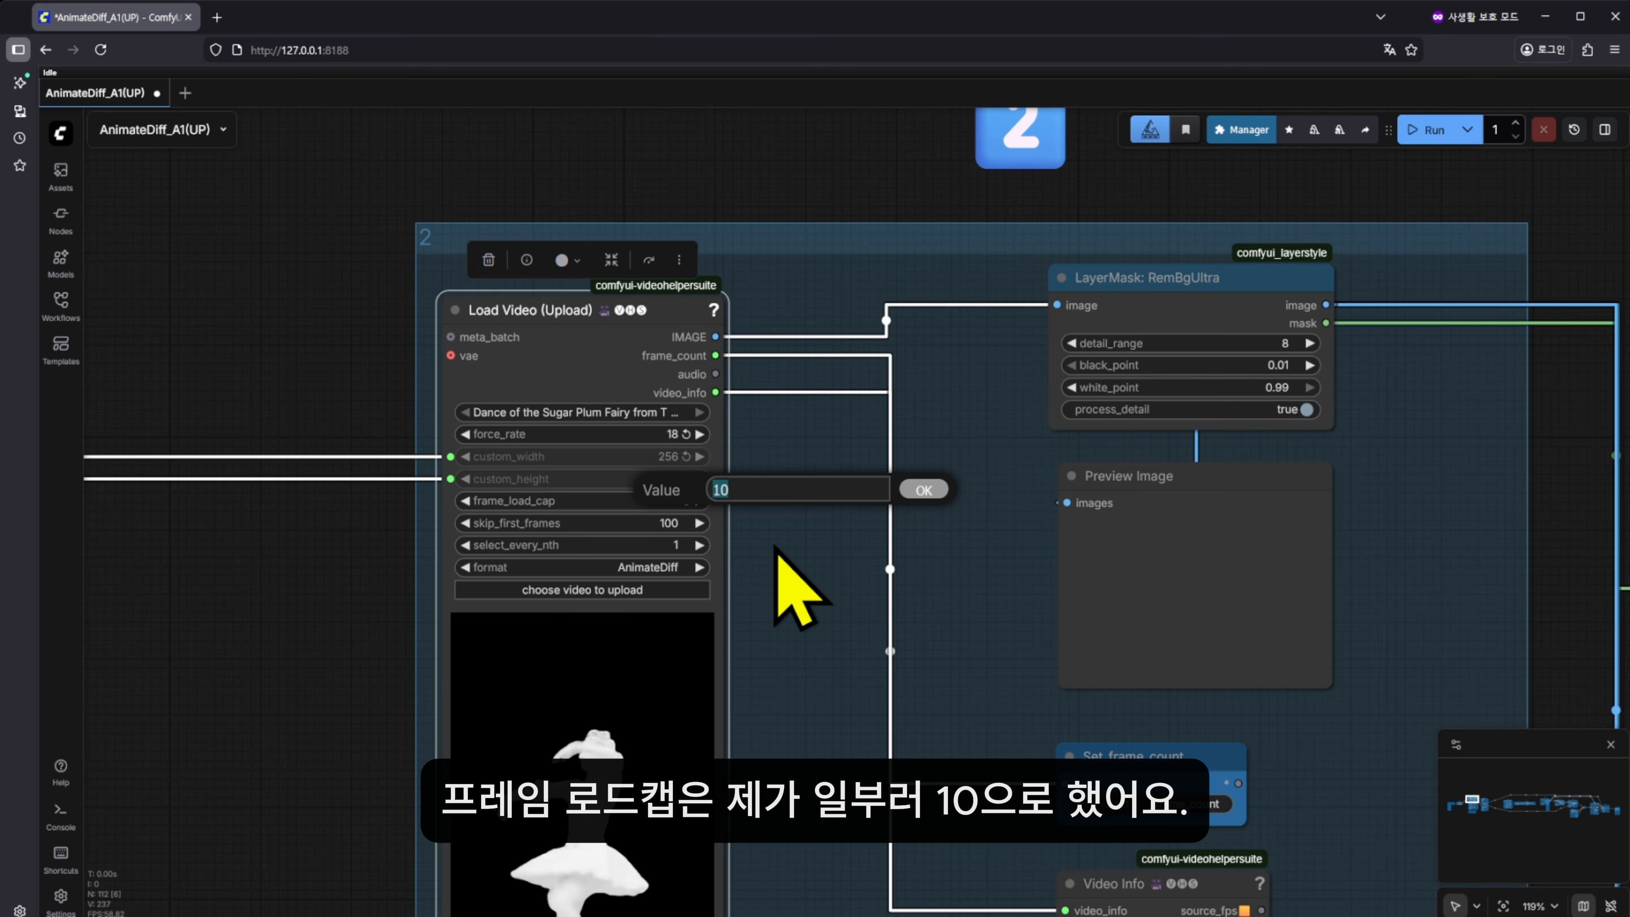
{"action": "left_click", "coordinate": [923, 489]}
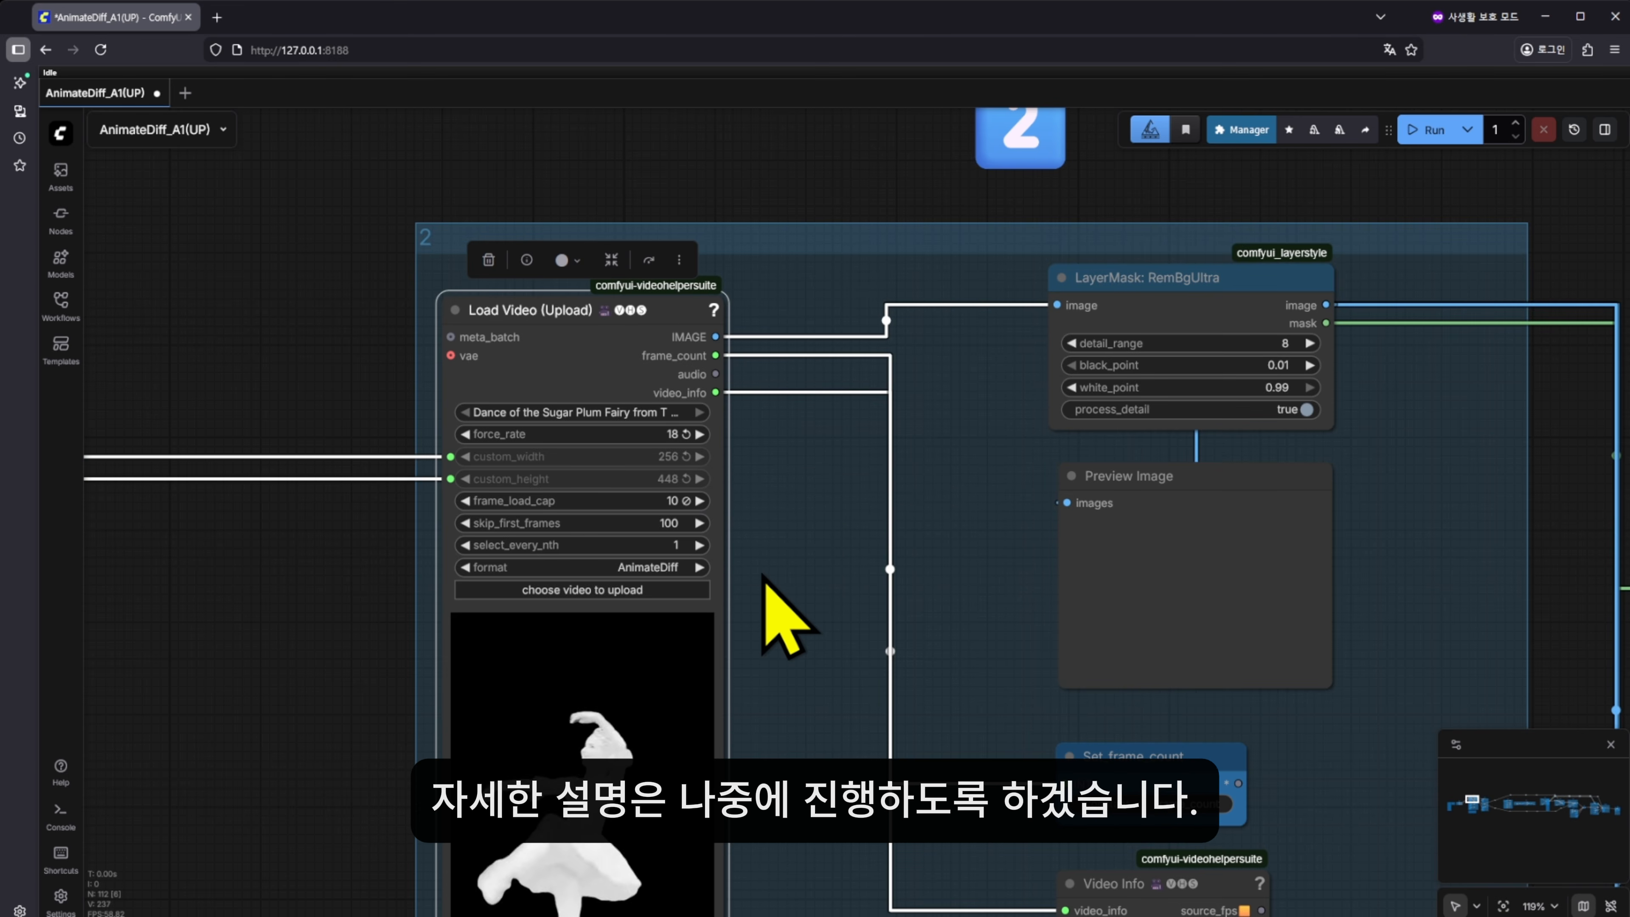
{"action": "left_click_drag", "start_coordinate": [791, 699], "coordinate": [782, 475]}
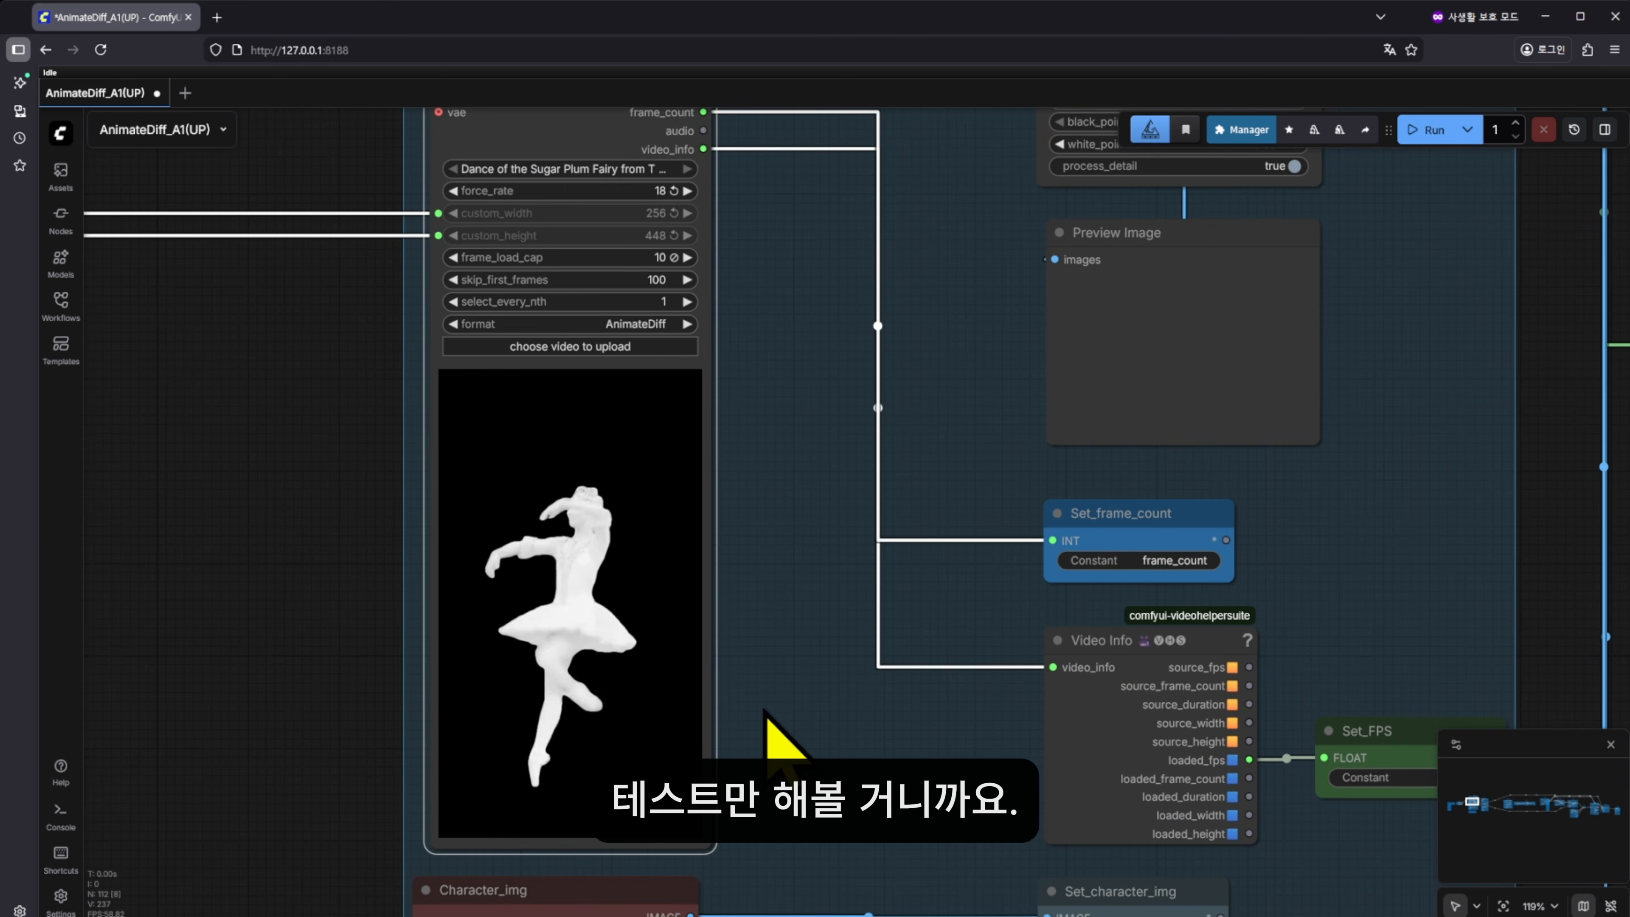
Load Character reference.png into the Character_img node of group 2.
{"action": "scroll", "coordinate": [795, 729], "scroll_direction": "down", "scroll_amount": 5}
{"action": "left_click_drag", "start_coordinate": [814, 761], "coordinate": [826, 380]}
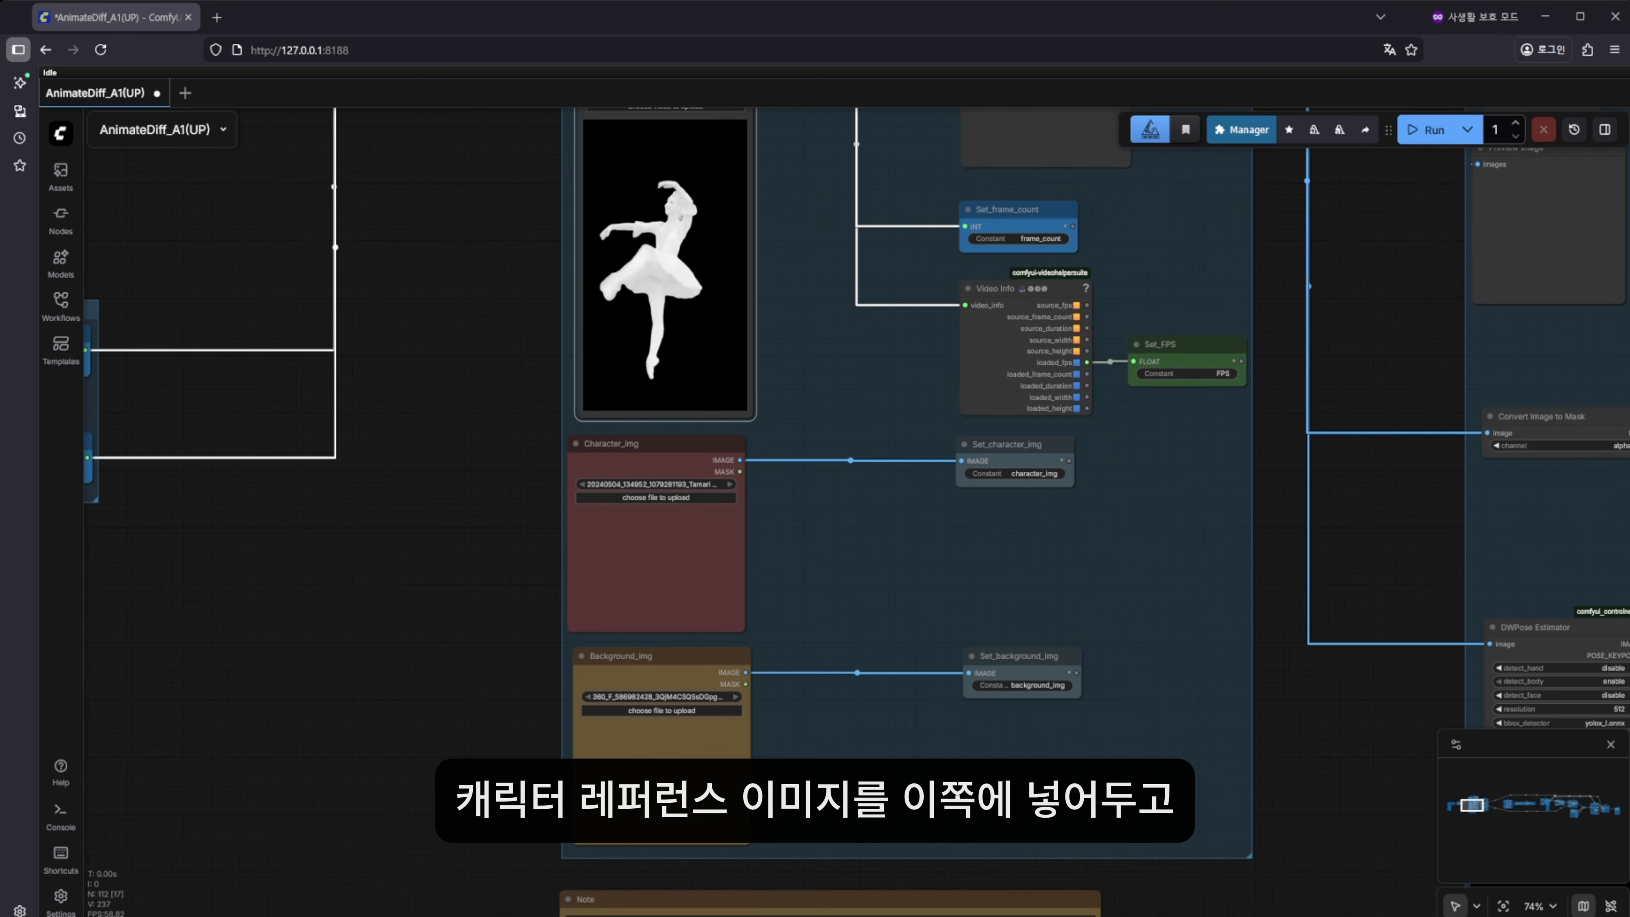
{"action": "left_click_drag", "start_coordinate": [745, 552], "coordinate": [656, 546]}
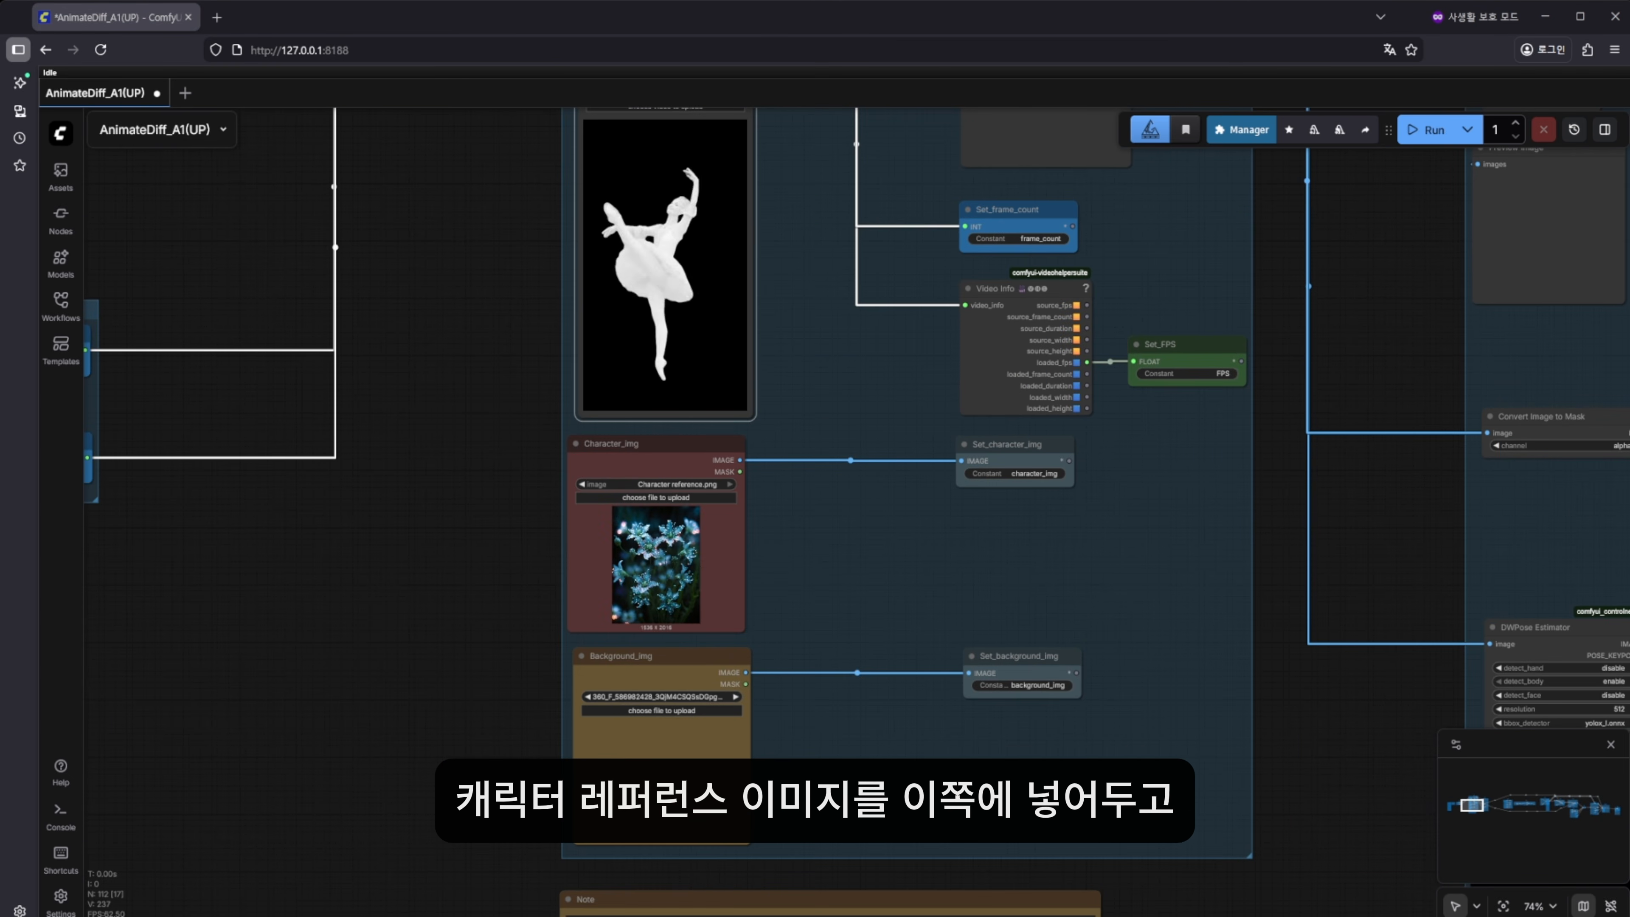
Load bg reference.jpg as the image of the Background_img node of group 2.
{"action": "left_click_drag", "start_coordinate": [826, 673], "coordinate": [816, 569]}
{"action": "scroll", "coordinate": [818, 571], "scroll_direction": "up", "scroll_amount": 3}
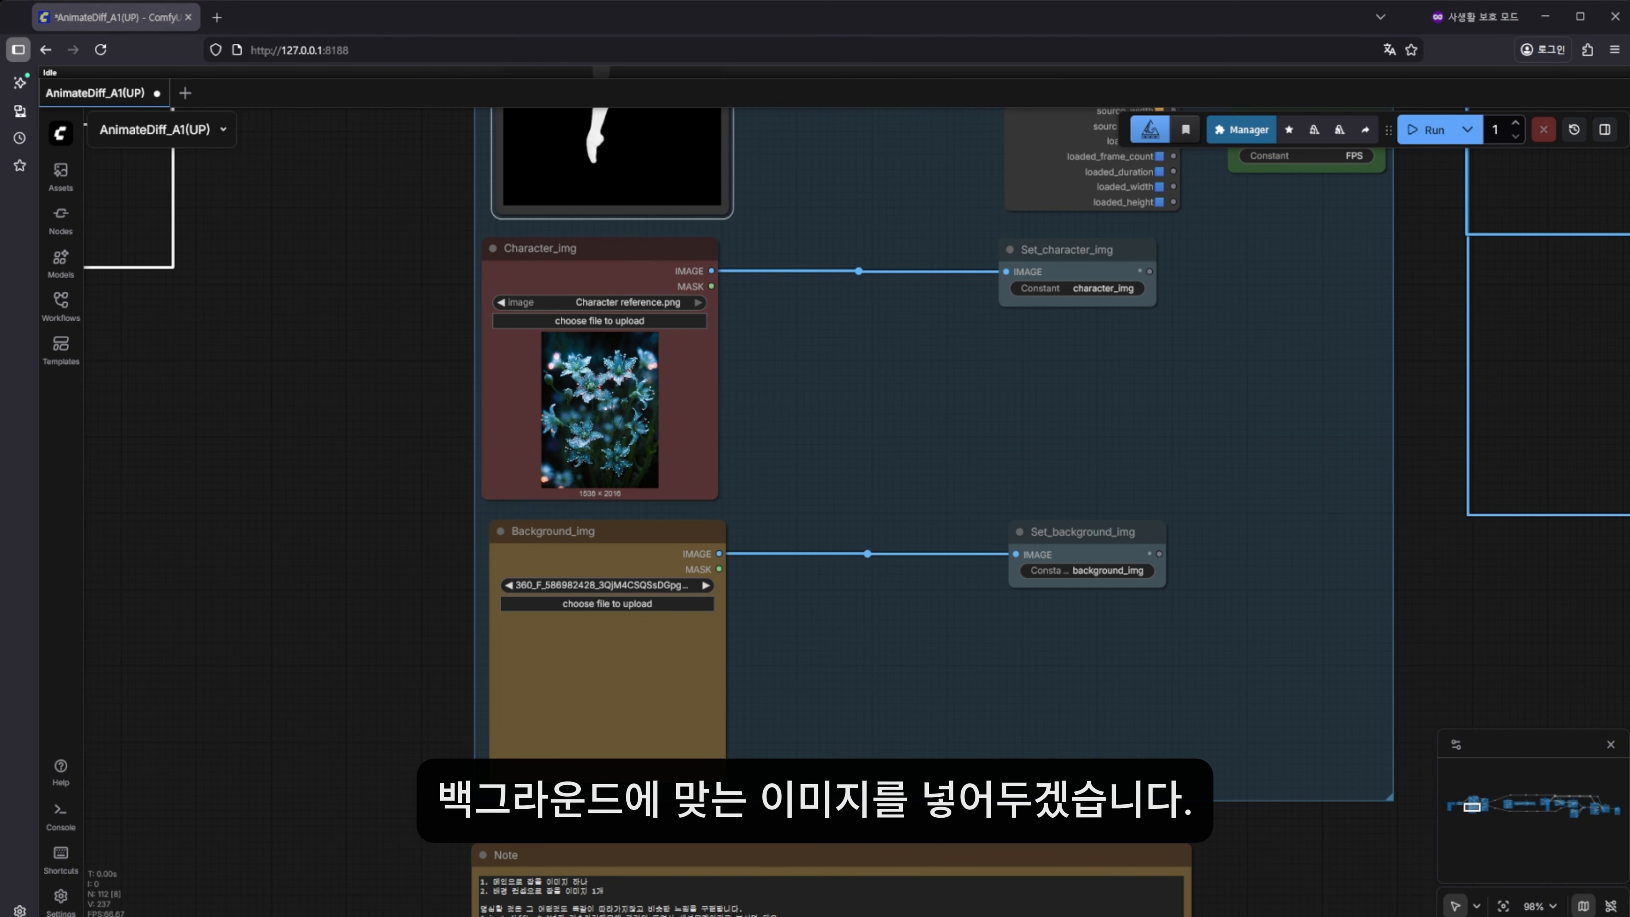
{"action": "left_click_drag", "start_coordinate": [115, 17], "coordinate": [572, 717]}
{"action": "left_click_drag", "start_coordinate": [958, 722], "coordinate": [938, 716]}
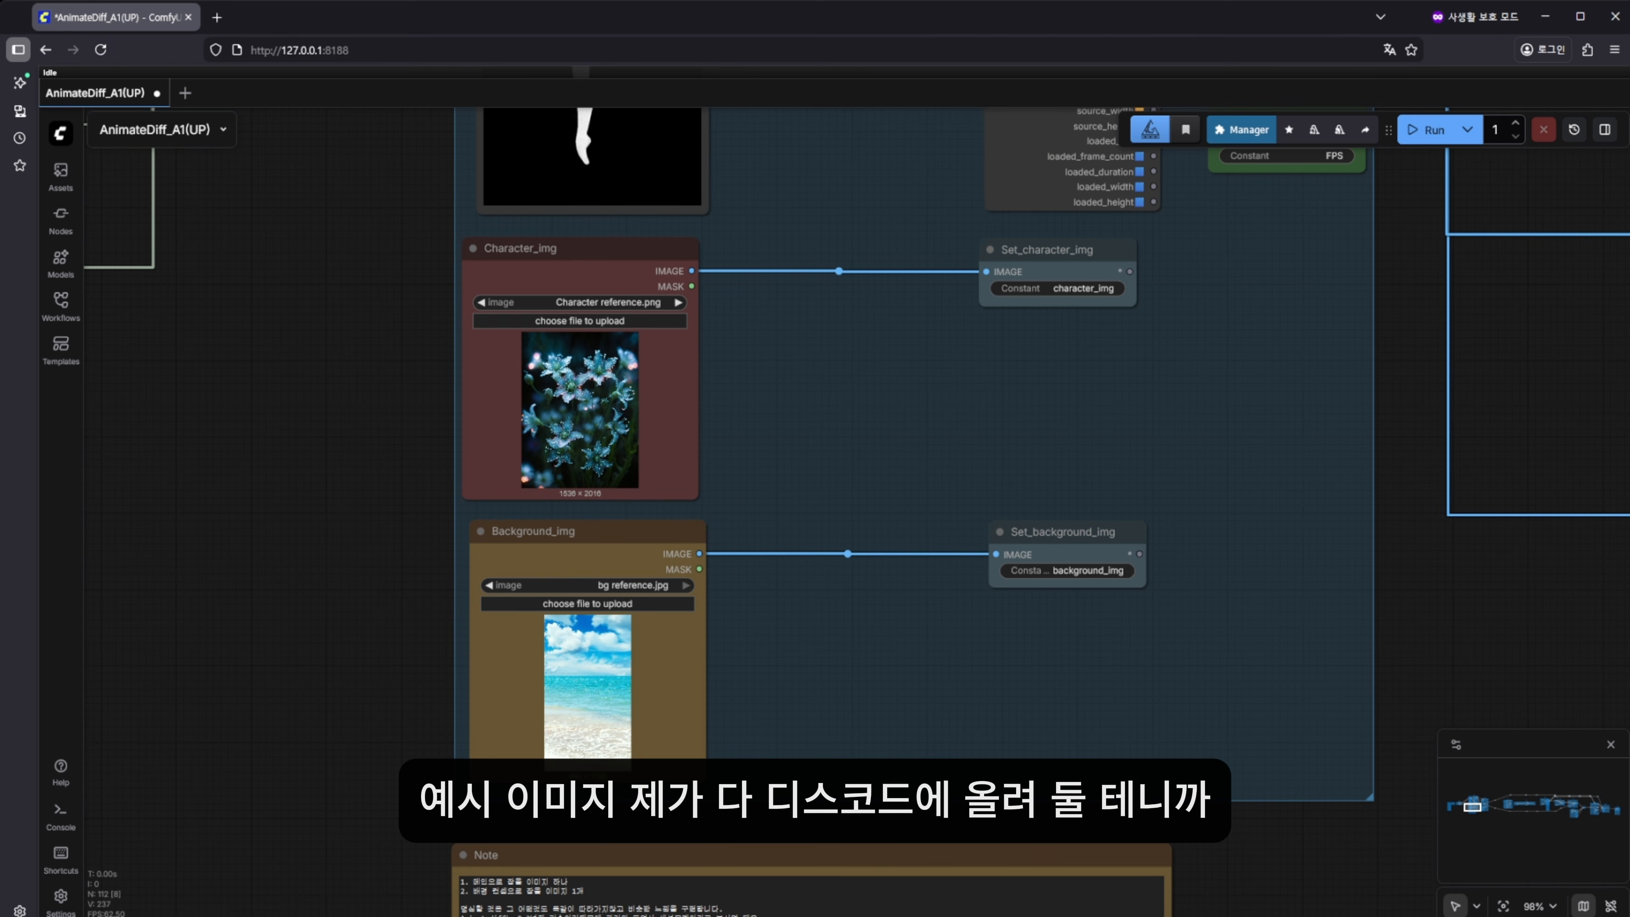
Examine the layout of node groups 2 to 4 and the LoRA, AnimateDiff and ControlNet loader nodes in group 4.
{"action": "left_click_drag", "start_coordinate": [917, 517], "coordinate": [853, 666]}
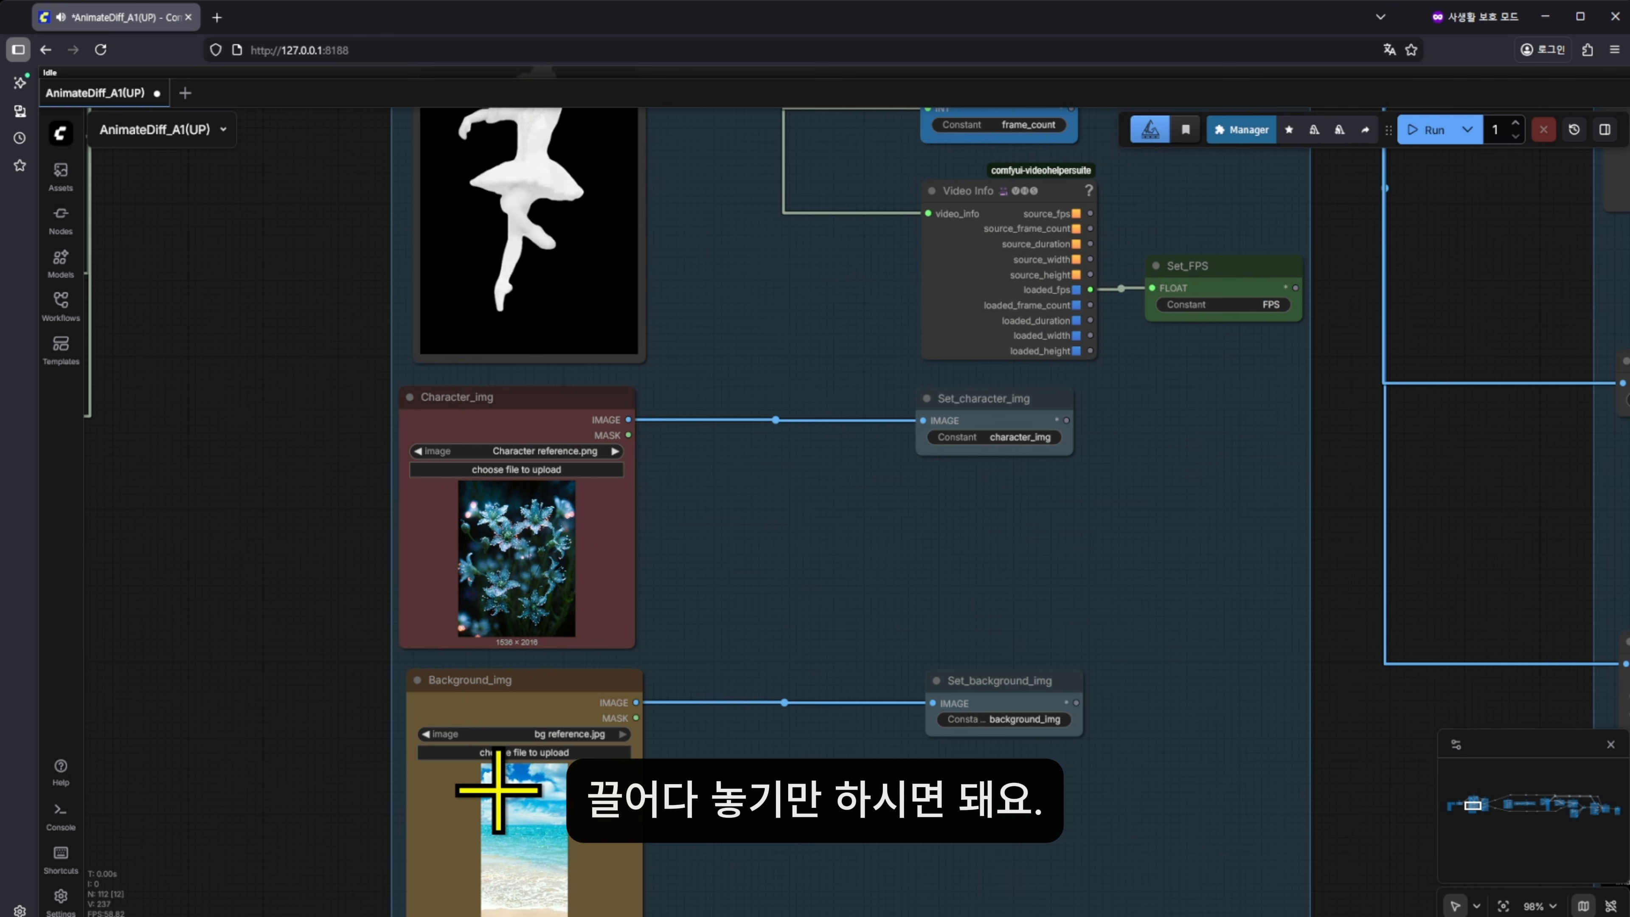
{"action": "scroll", "coordinate": [859, 828], "scroll_direction": "down", "scroll_amount": 5}
{"action": "scroll", "coordinate": [883, 841], "scroll_direction": "down", "scroll_amount": 5}
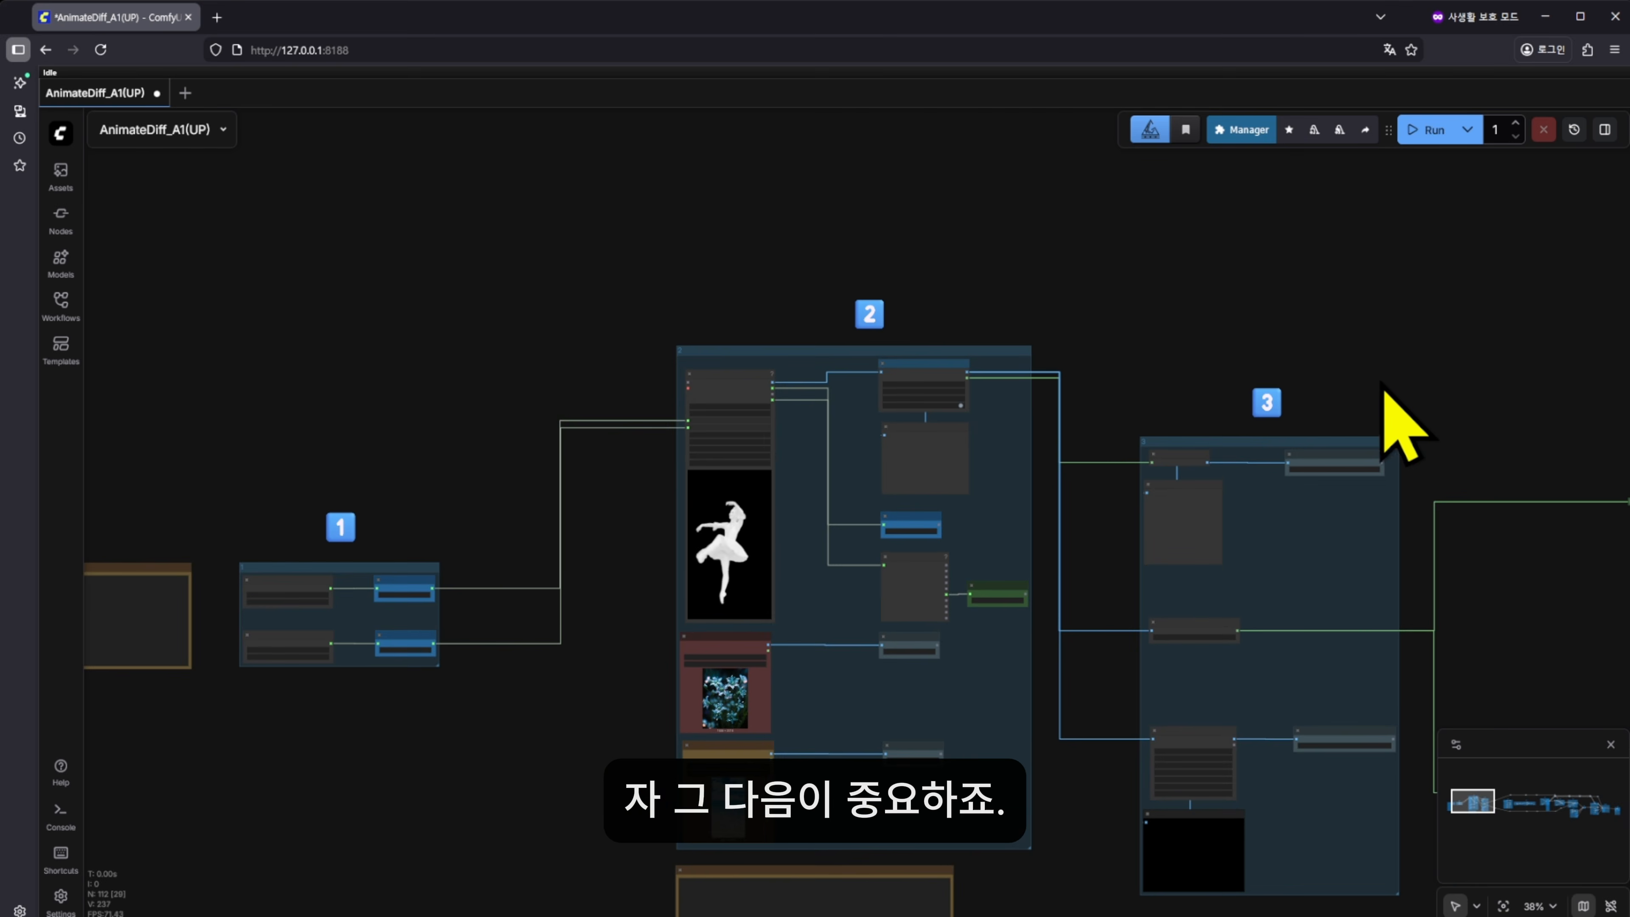
{"action": "left_click_drag", "start_coordinate": [1303, 359], "coordinate": [888, 350]}
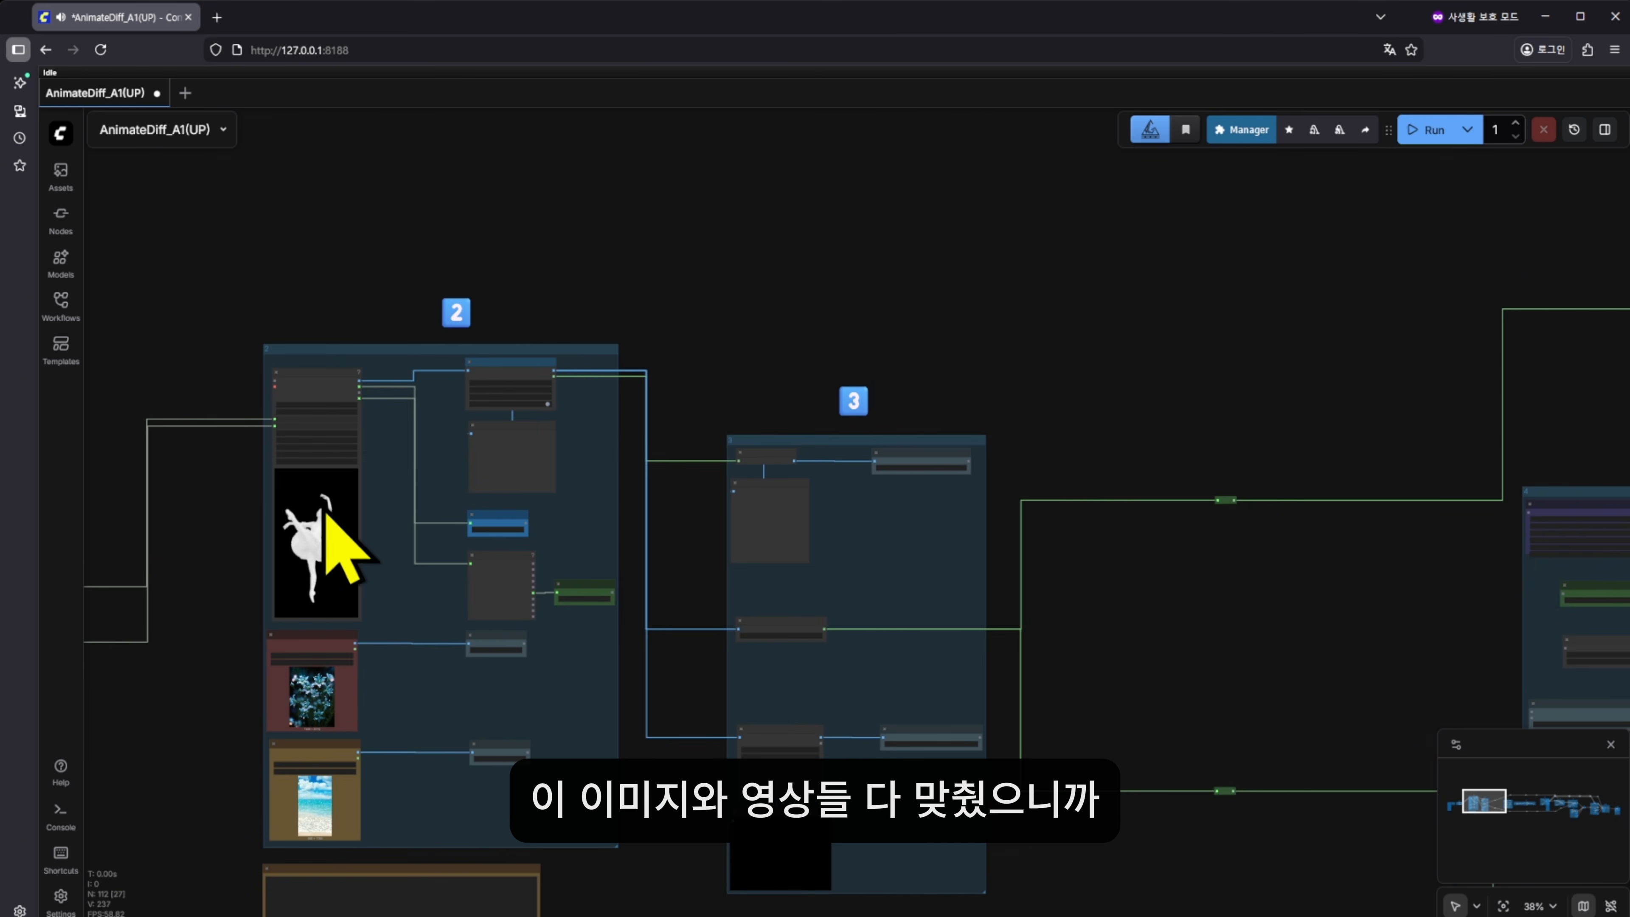
{"action": "left_click_drag", "start_coordinate": [1223, 717], "coordinate": [975, 575]}
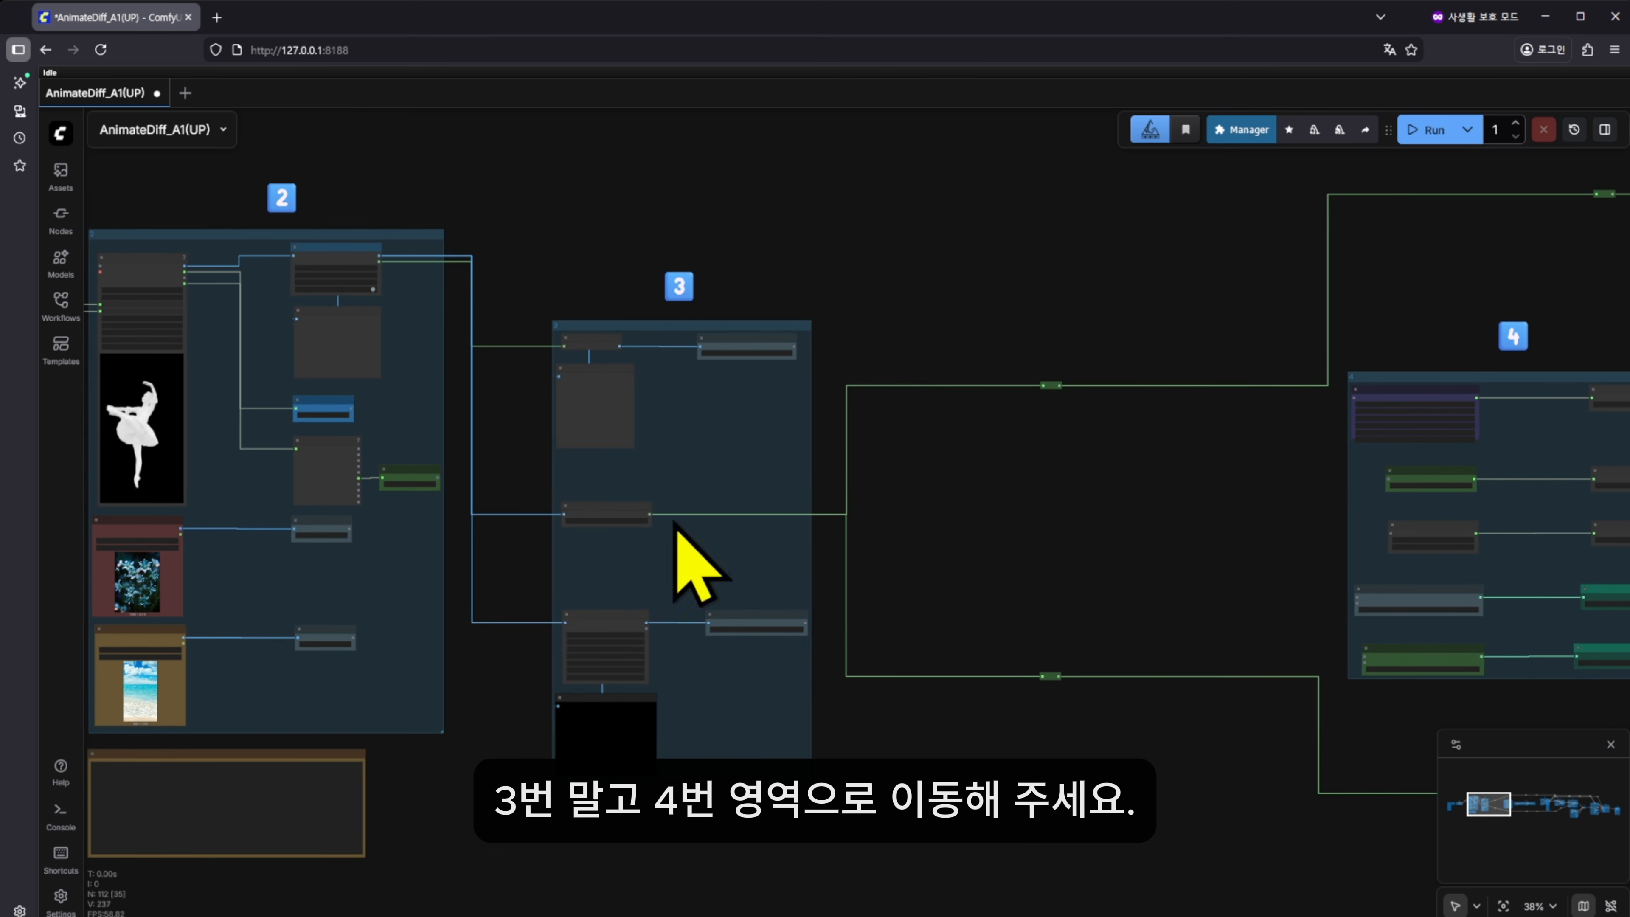
{"action": "left_click_drag", "start_coordinate": [920, 455], "coordinate": [344, 607]}
{"action": "scroll", "coordinate": [836, 473], "scroll_direction": "up", "scroll_amount": 12}
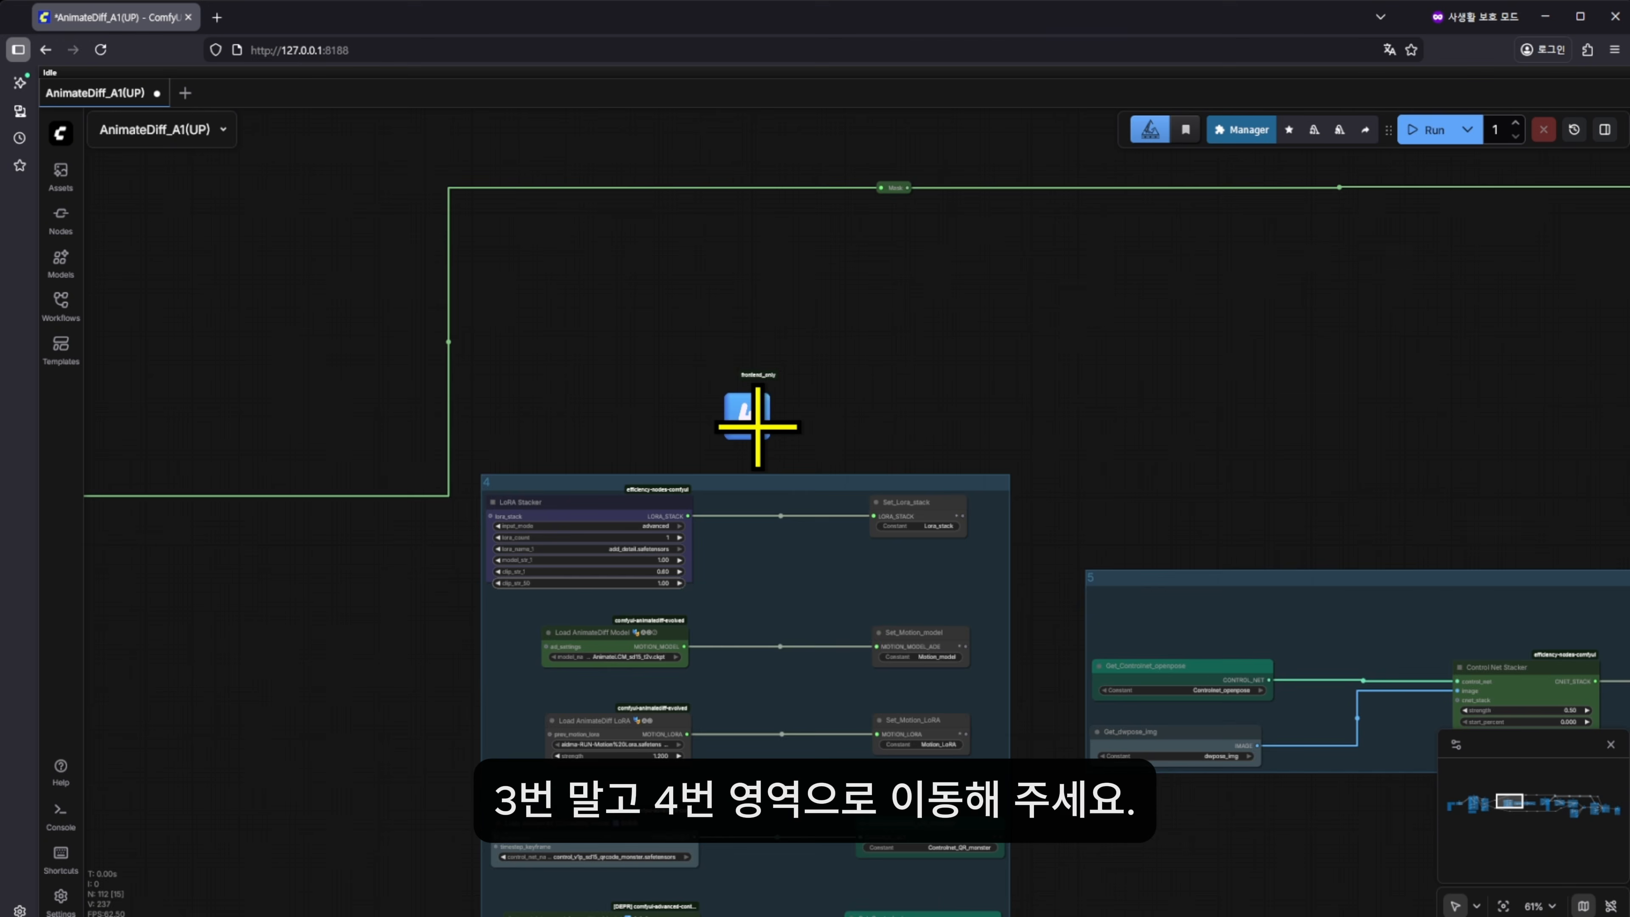
{"action": "left_click_drag", "start_coordinate": [927, 491], "coordinate": [906, 260]}
{"action": "left_click_drag", "start_coordinate": [901, 541], "coordinate": [915, 456]}
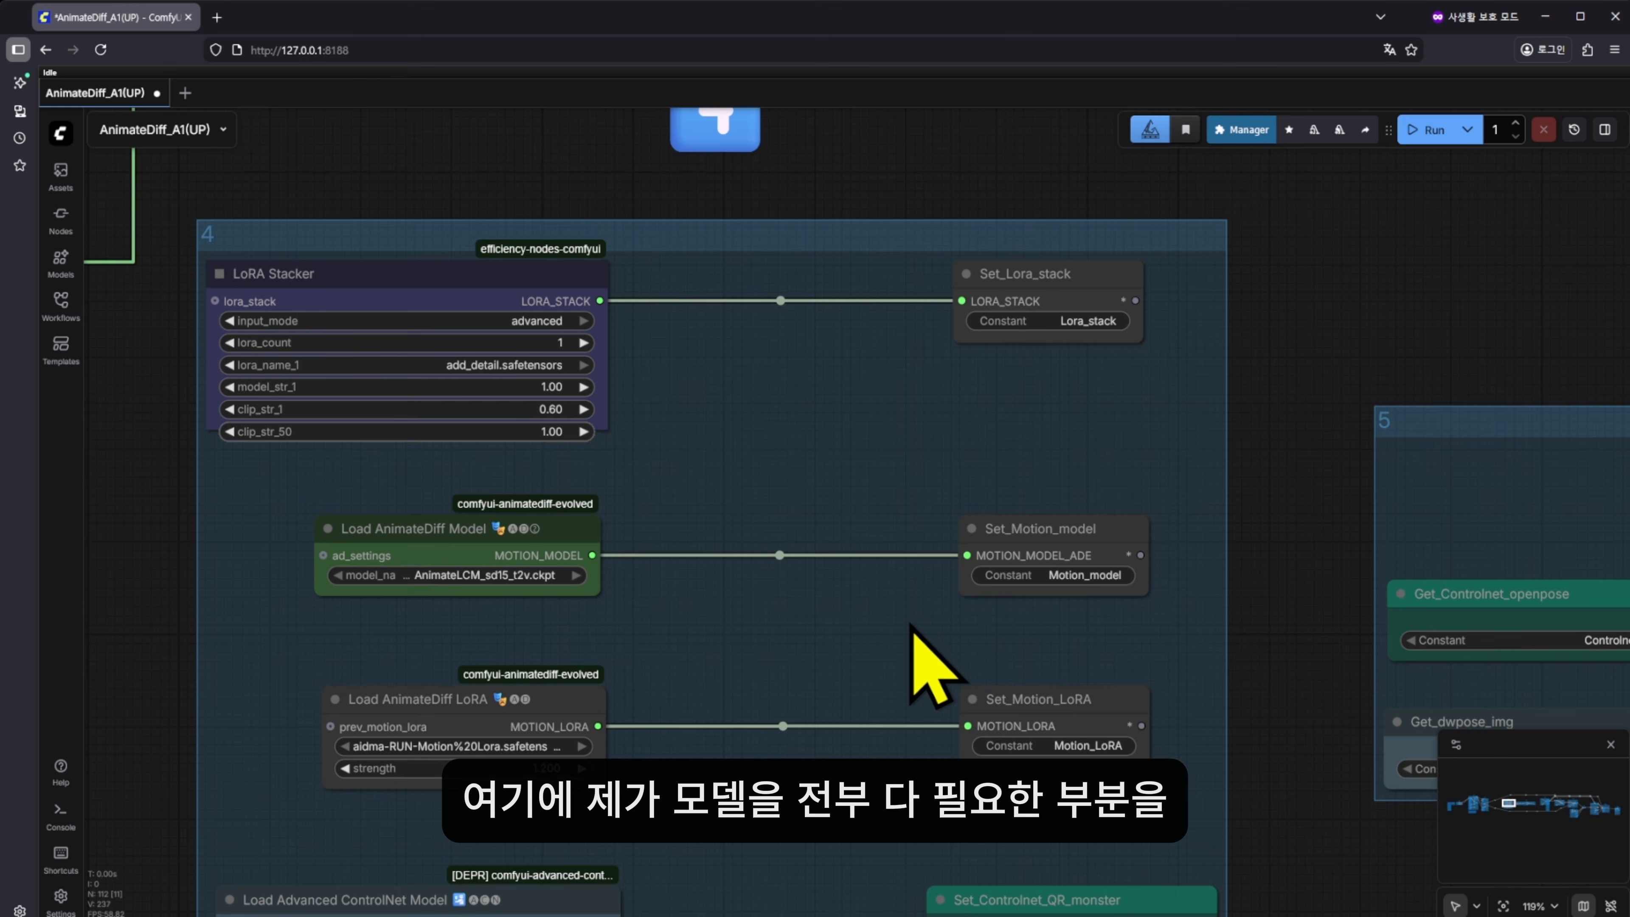
{"action": "scroll", "coordinate": [911, 624], "scroll_direction": "down", "scroll_amount": 4}
{"action": "left_click_drag", "start_coordinate": [873, 600], "coordinate": [899, 468]}
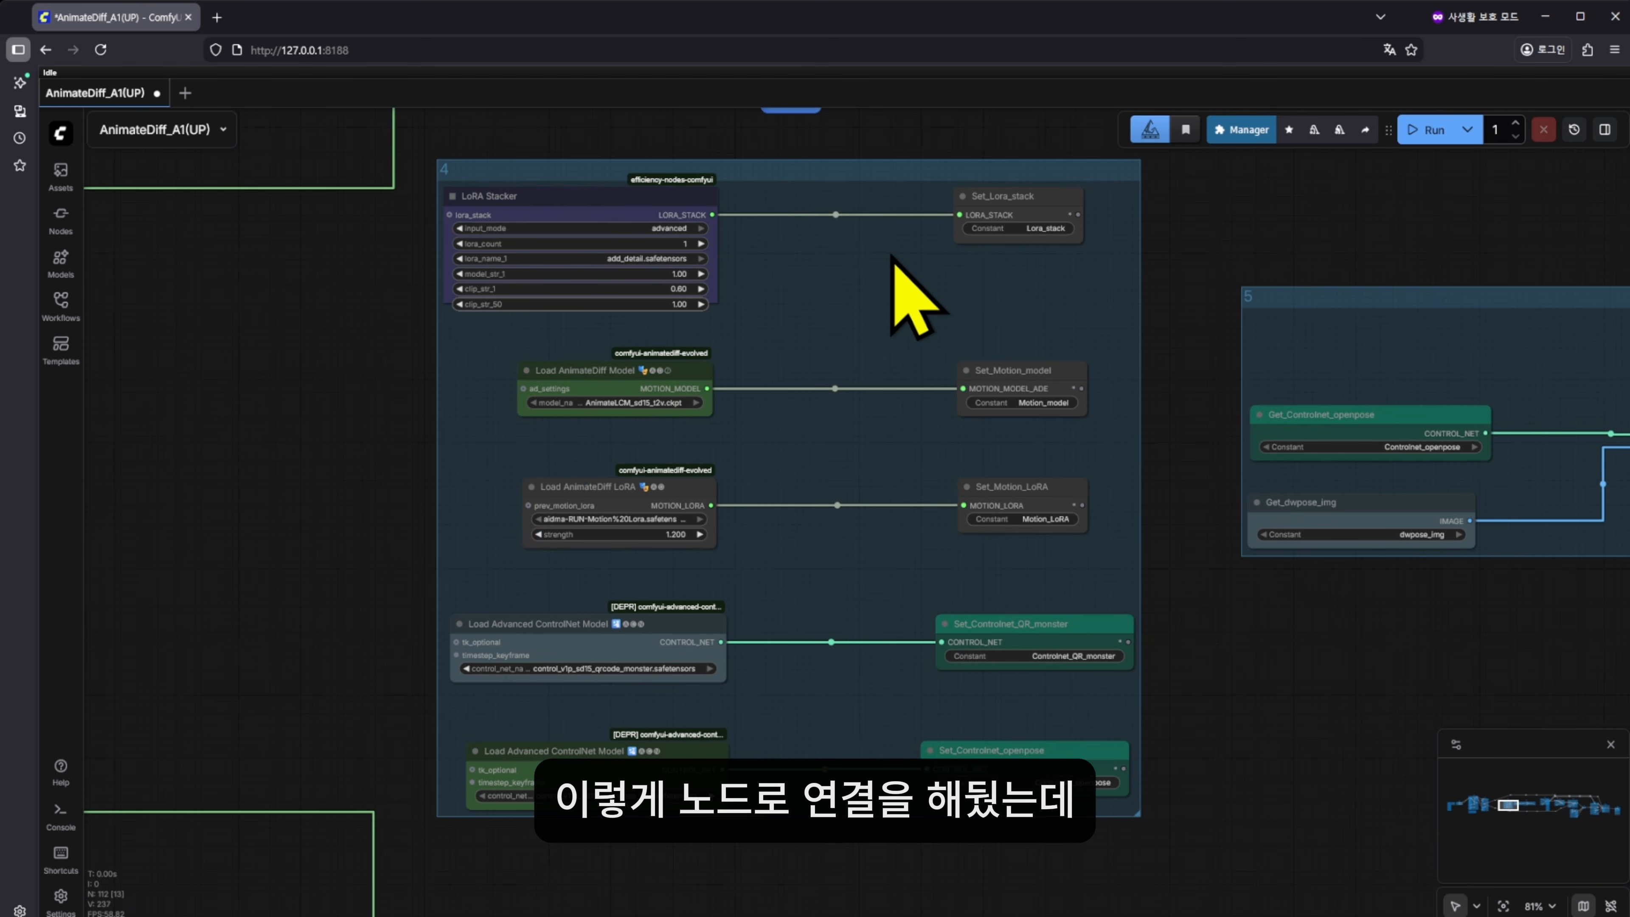
{"action": "left_click_drag", "start_coordinate": [892, 257], "coordinate": [880, 297]}
{"action": "scroll", "coordinate": [622, 238], "scroll_direction": "up", "scroll_amount": 5}
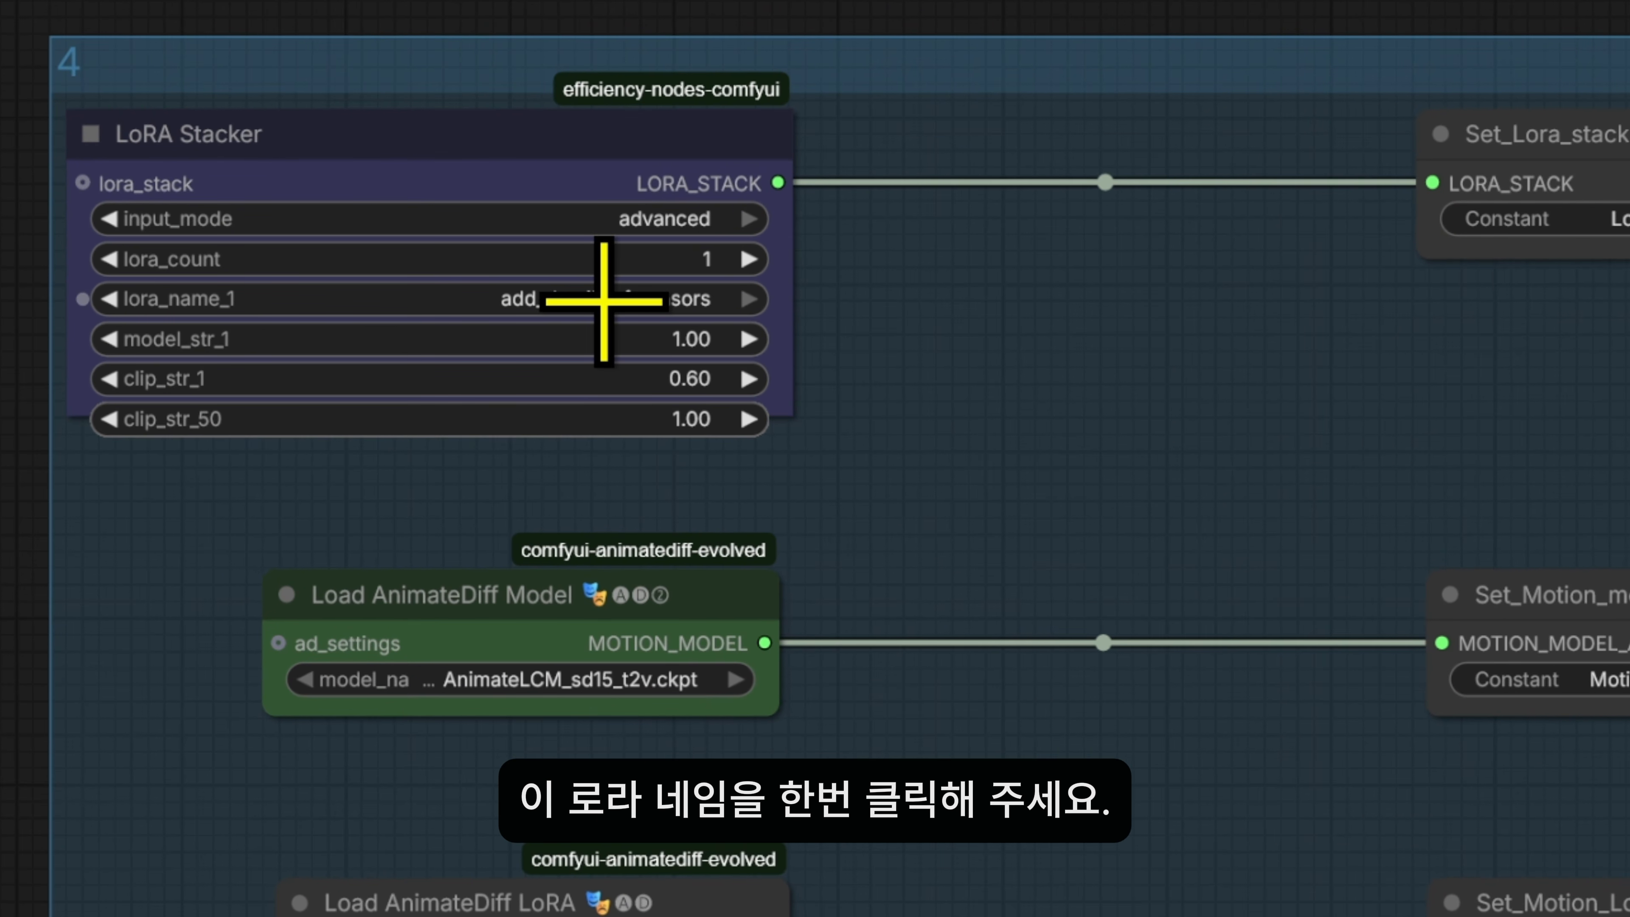
Select add_detail.safetensors as lora_name_1 in the LoRA Stacker node of group 4.
{"action": "left_click", "coordinate": [632, 300]}
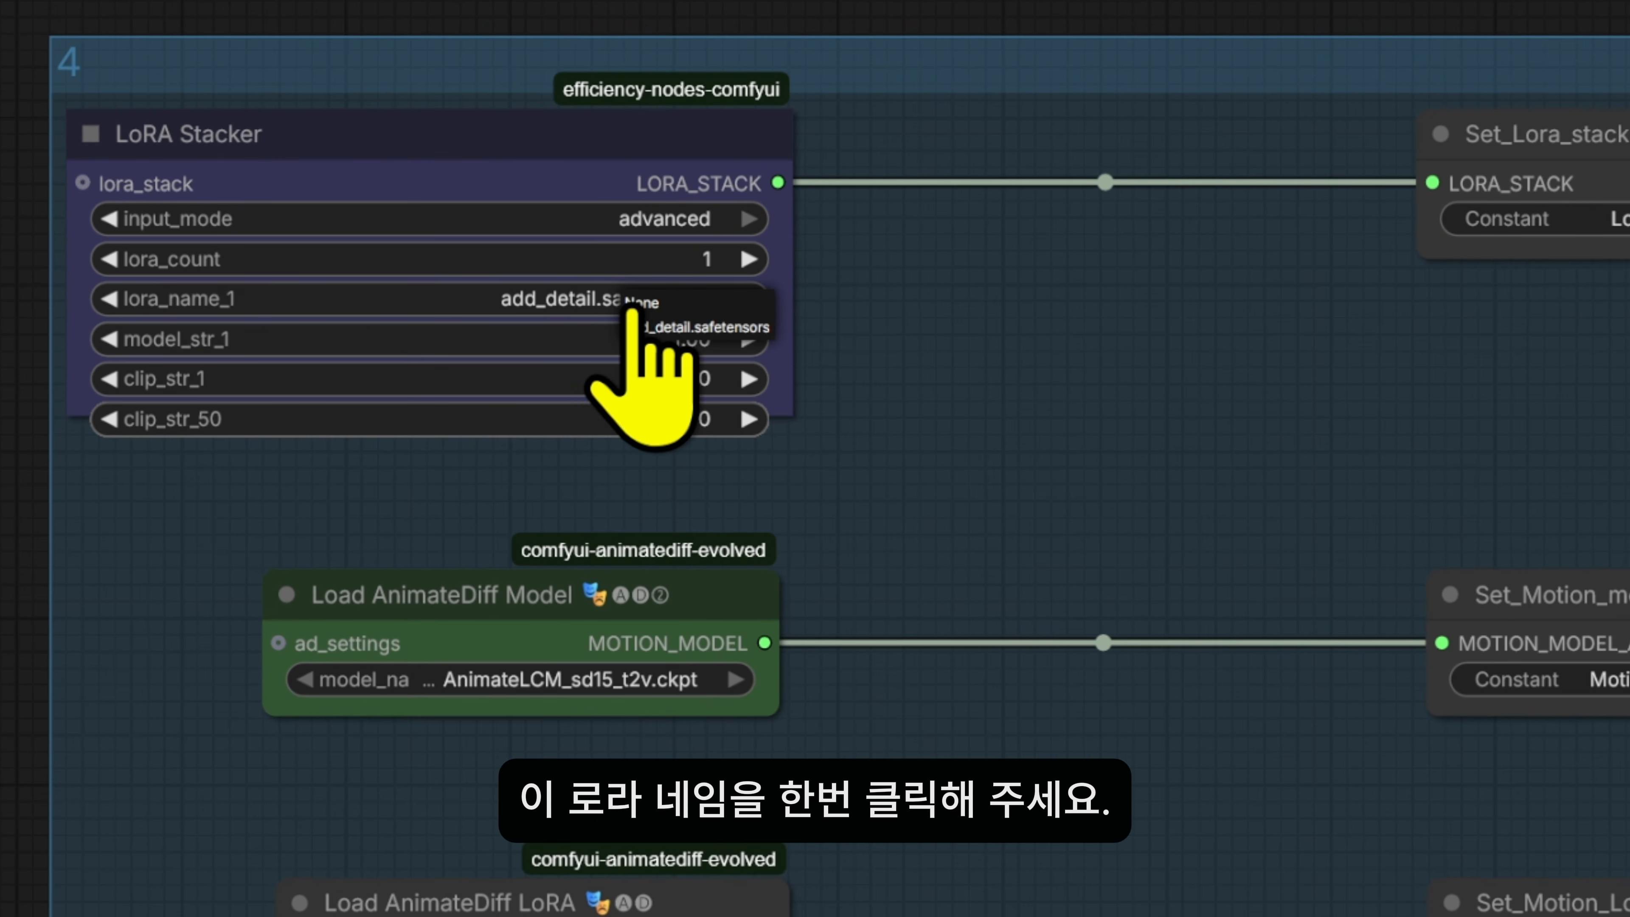
{"action": "left_click", "coordinate": [732, 327]}
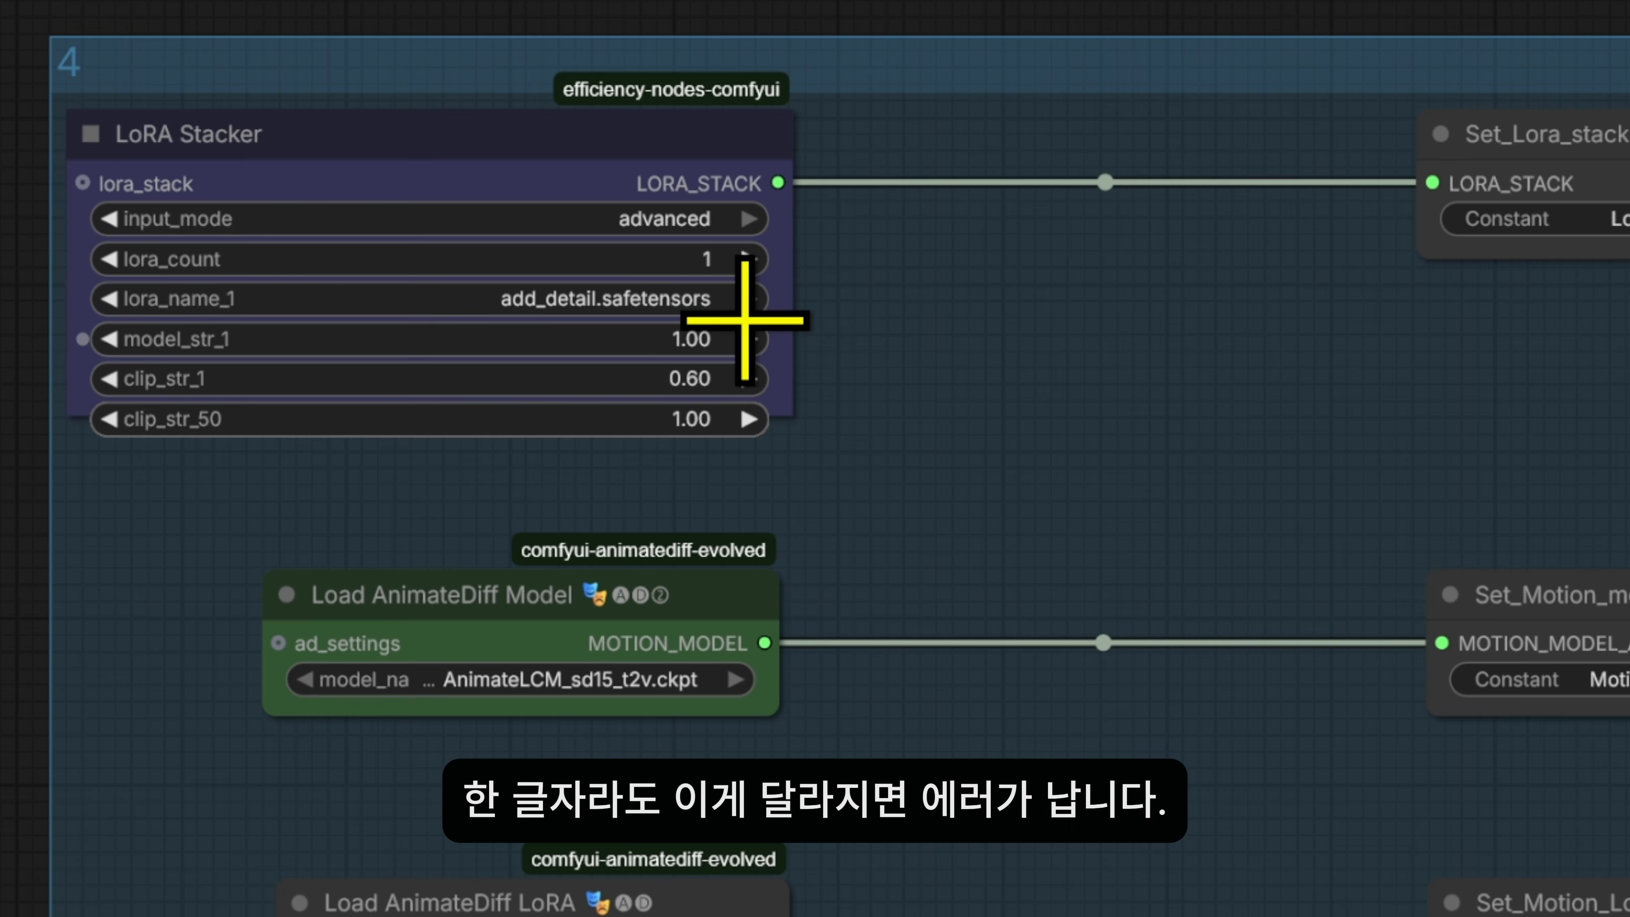
{"action": "left_click", "coordinate": [744, 299]}
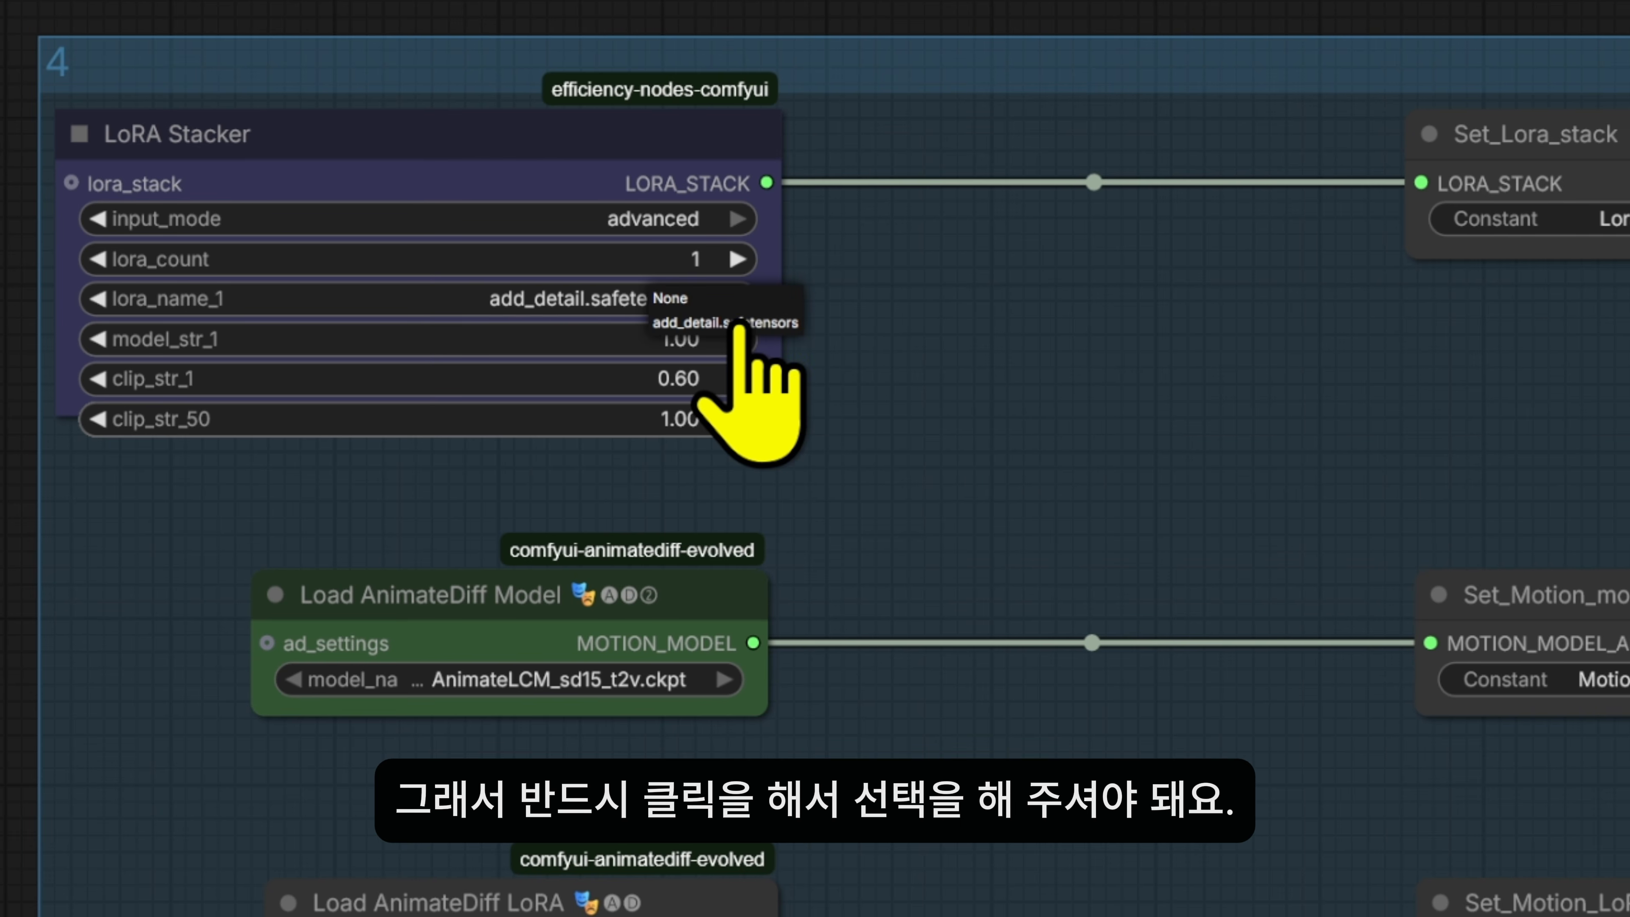
{"action": "left_click", "coordinate": [738, 323]}
Select control_v1p_sd15_qrcode_monster.safetensors in the Load Advanced ControlNet Model node that feeds Set_Controlnet_QR_monster.
{"action": "left_click_drag", "start_coordinate": [1036, 444], "coordinate": [988, 389]}
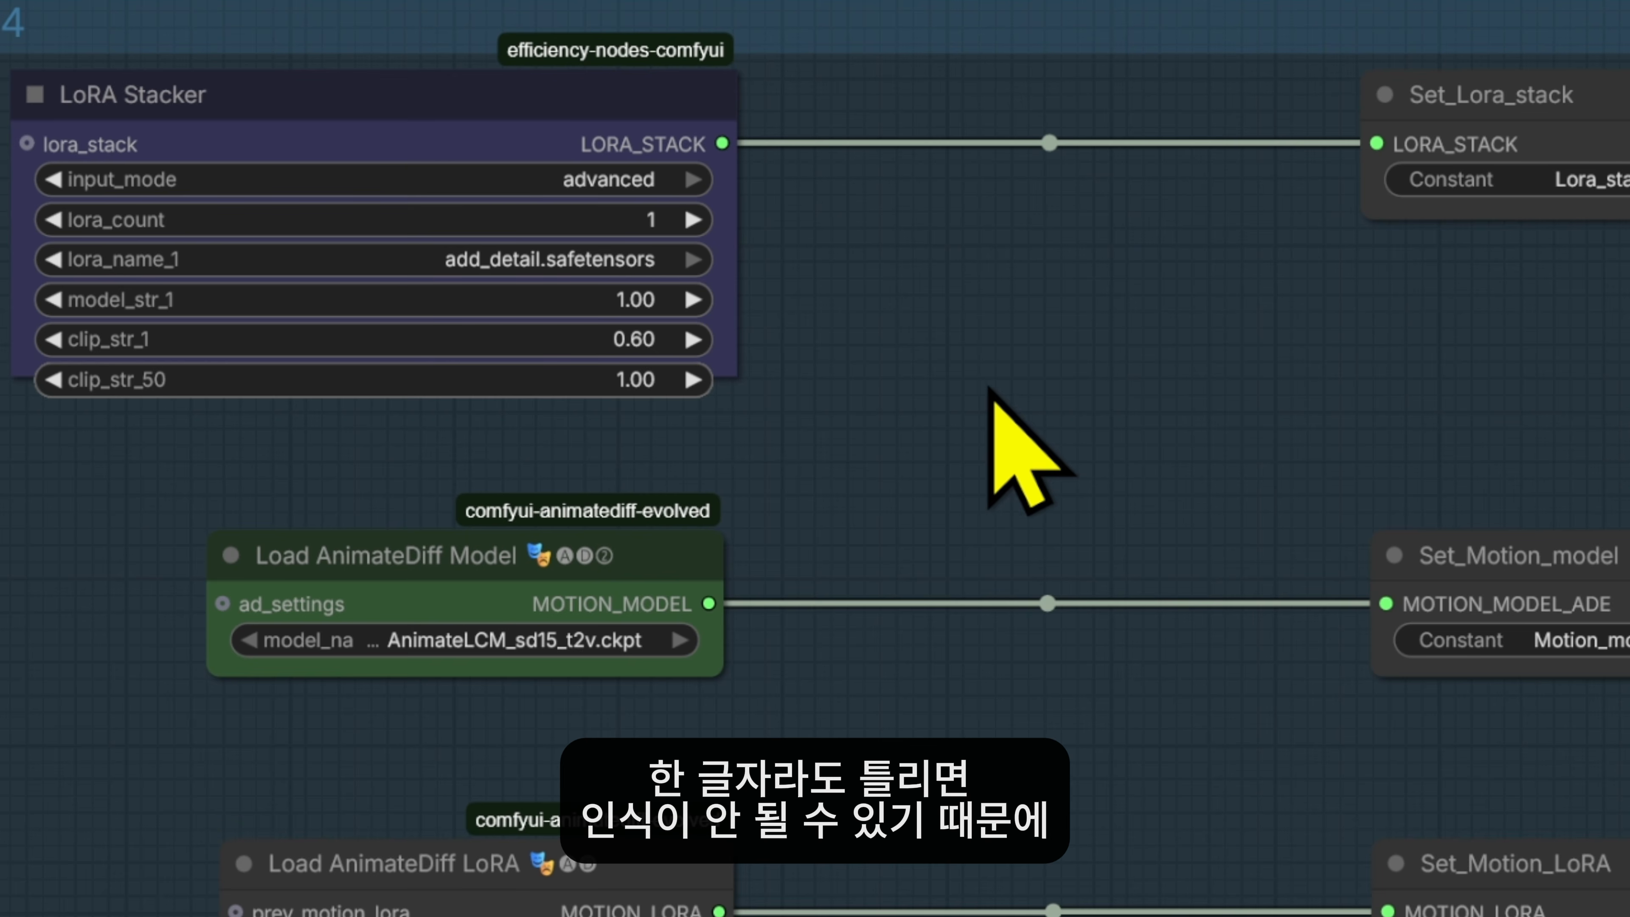
{"action": "left_click_drag", "start_coordinate": [939, 405], "coordinate": [907, 308]}
{"action": "left_click_drag", "start_coordinate": [831, 536], "coordinate": [821, 376]}
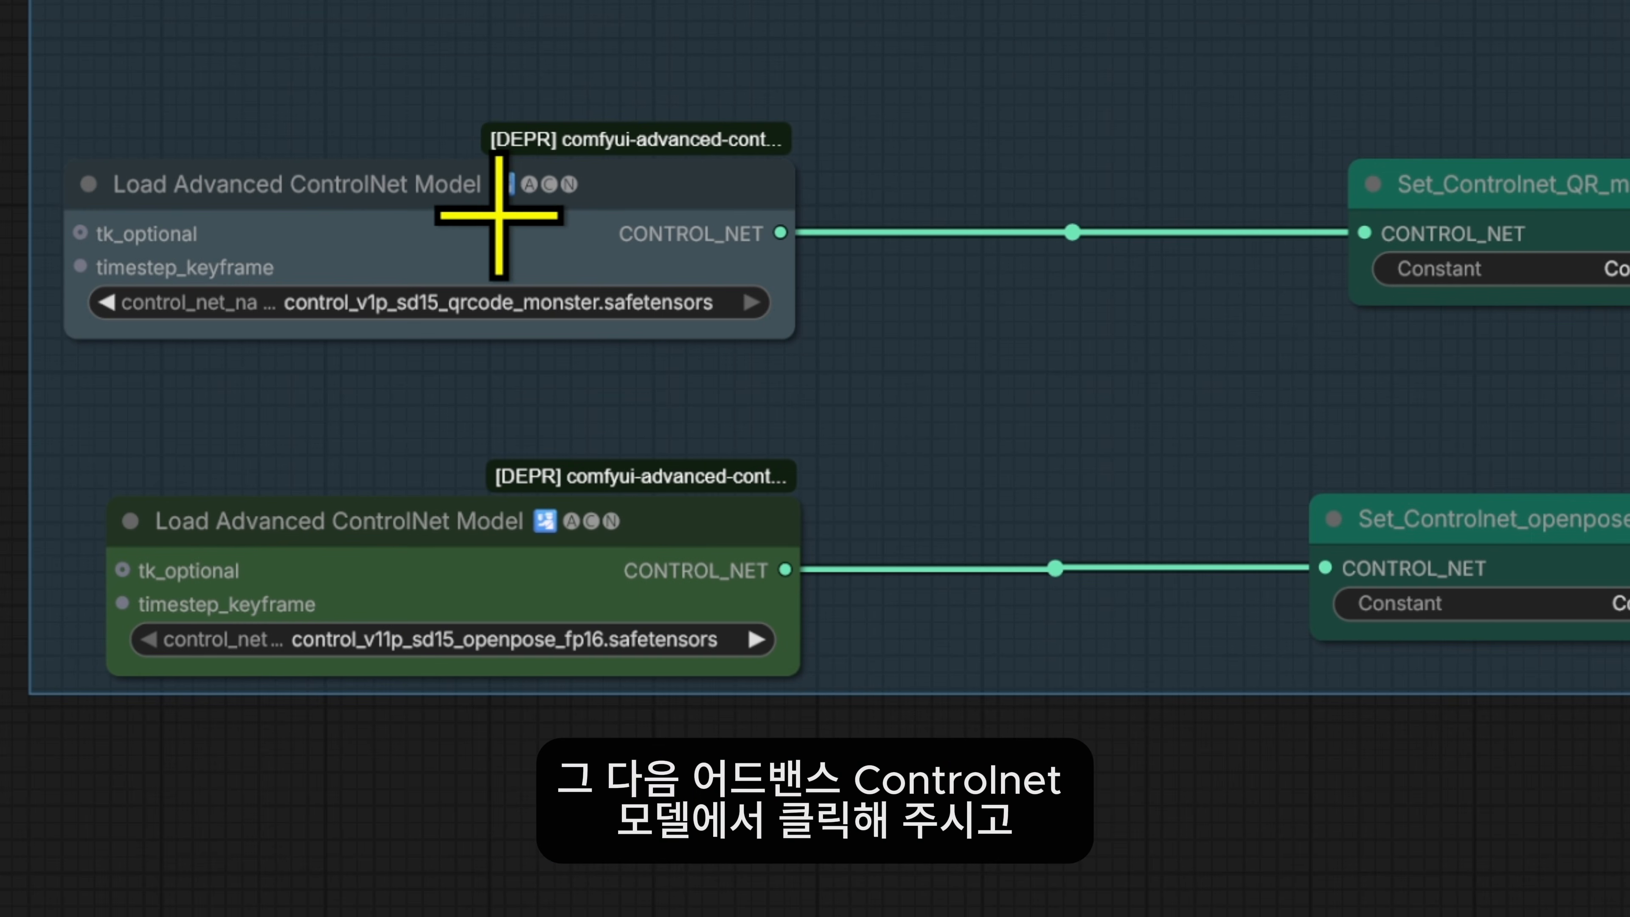
{"action": "left_click", "coordinate": [610, 328]}
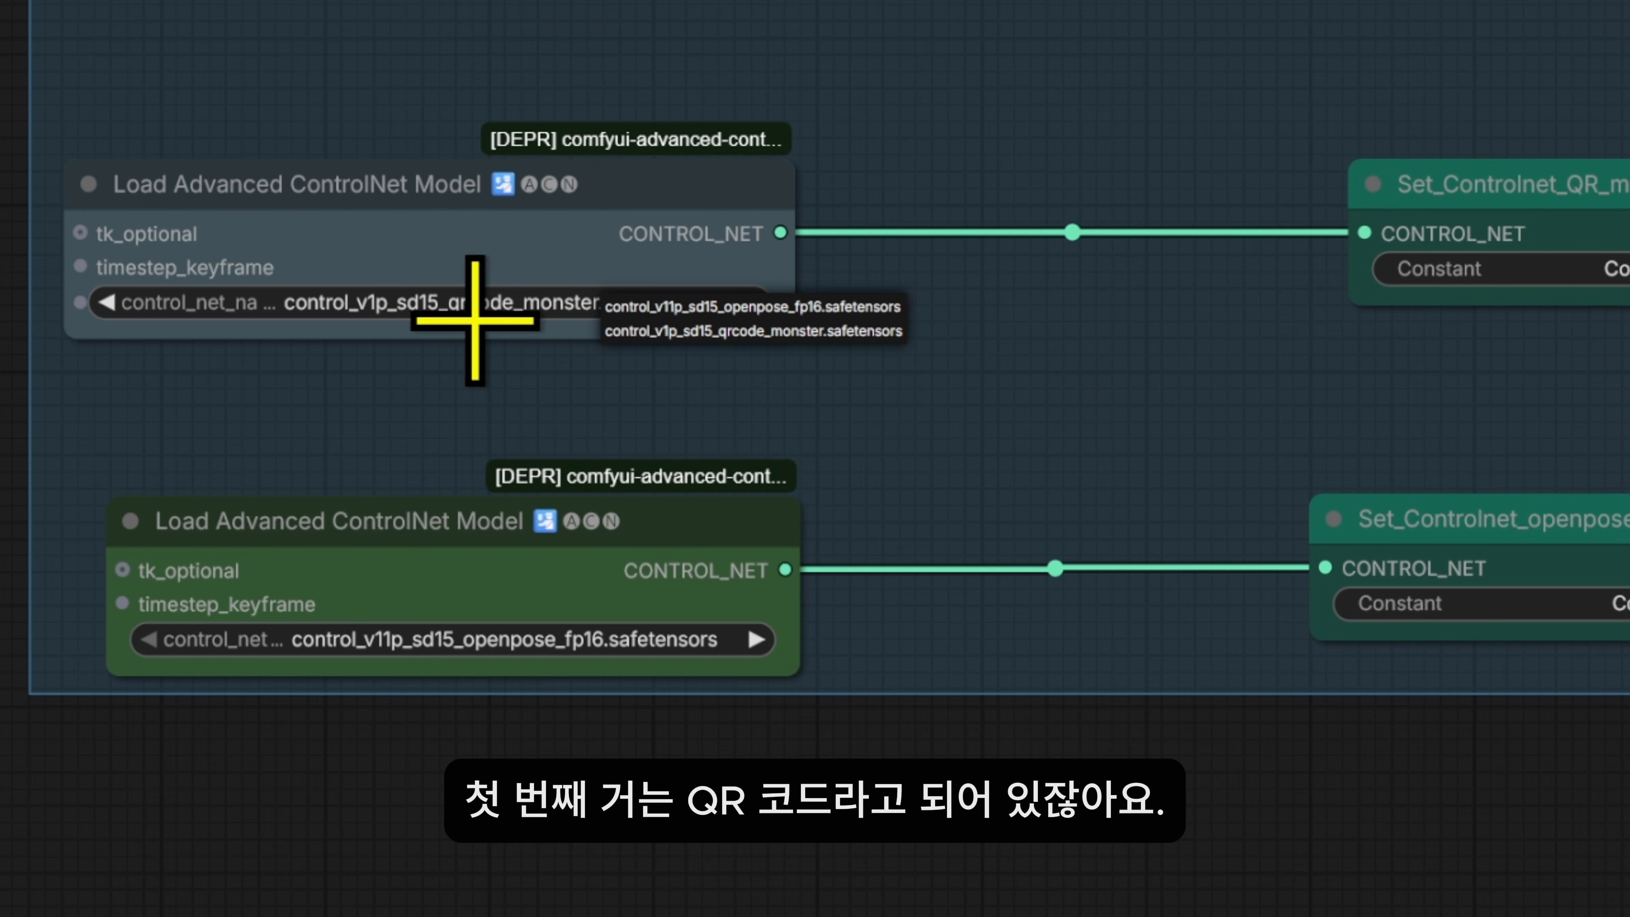
{"action": "left_click", "coordinate": [506, 451]}
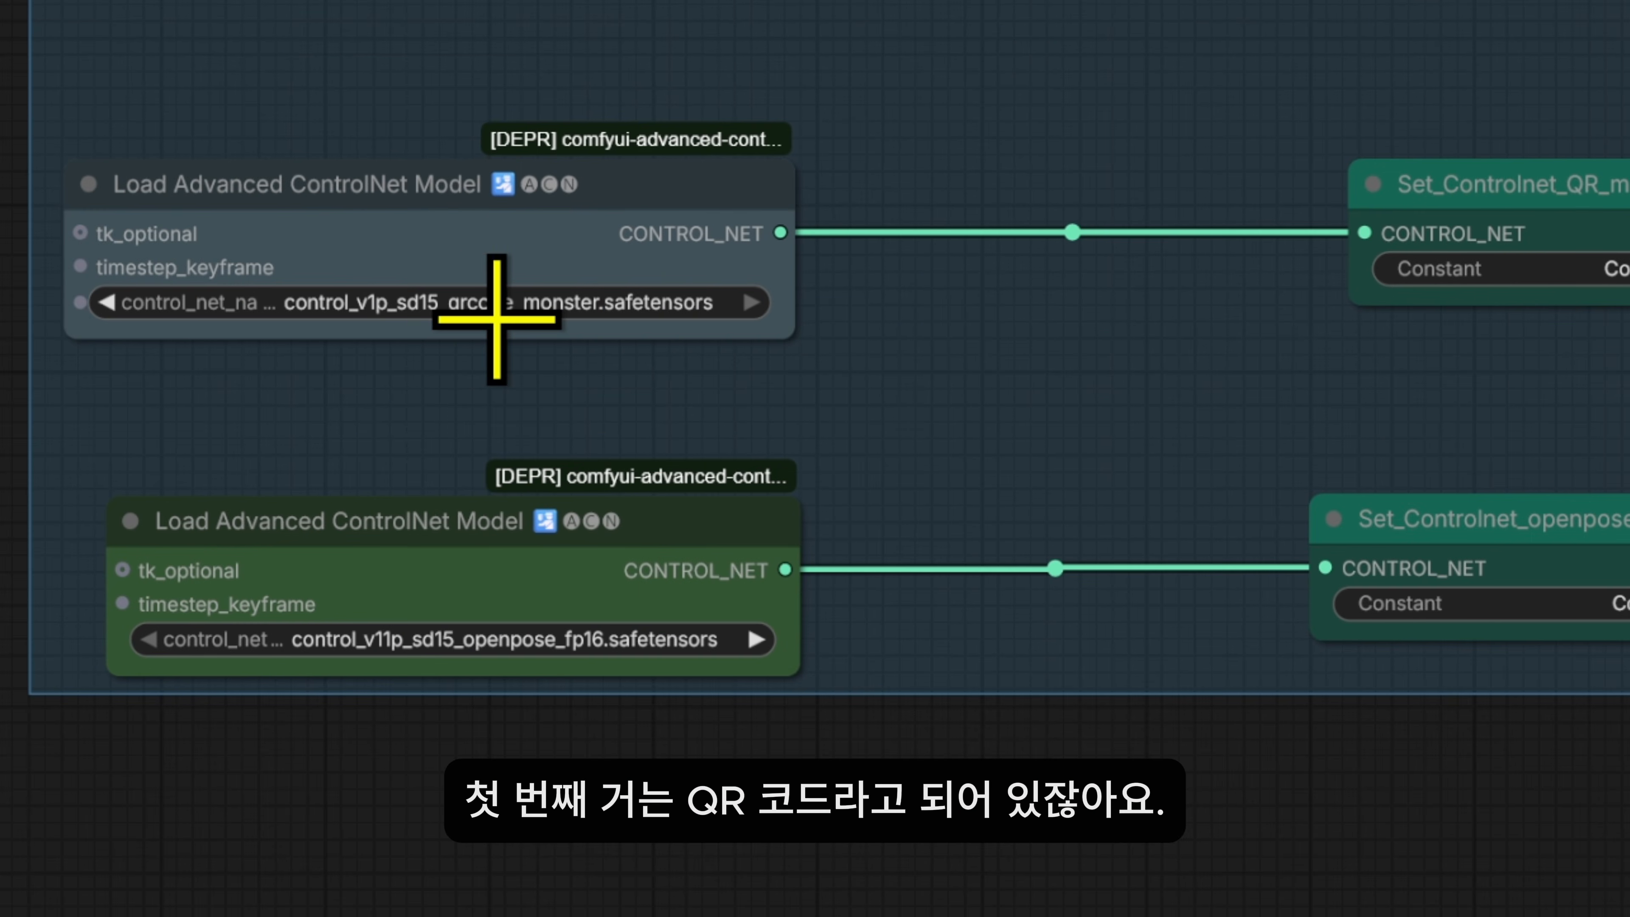
{"action": "left_click", "coordinate": [488, 314]}
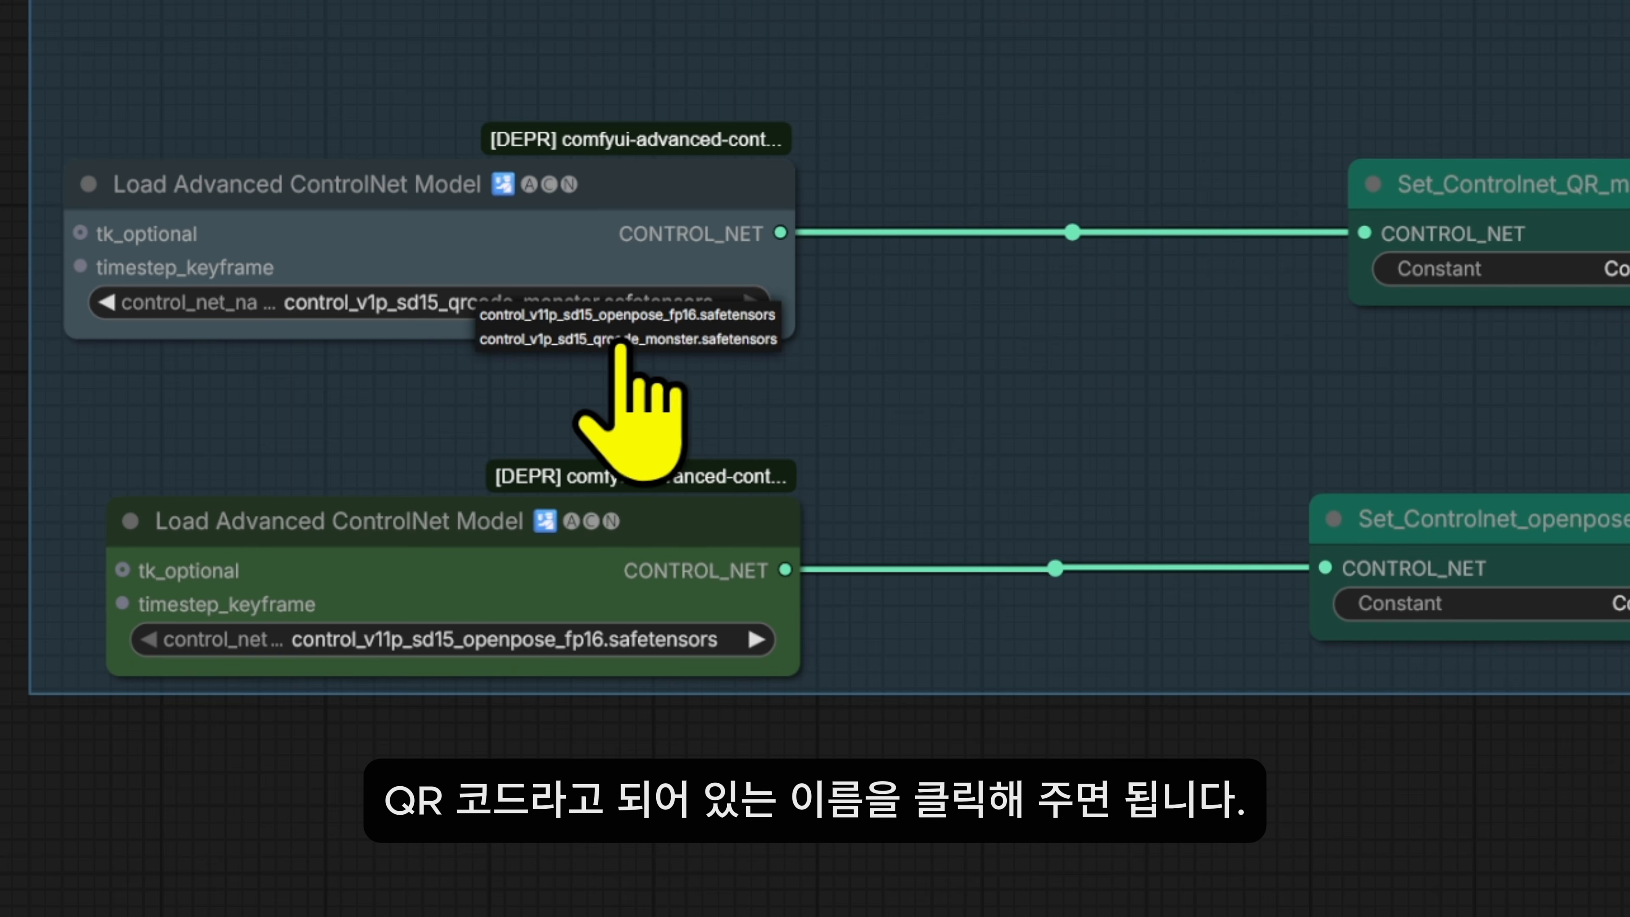
{"action": "left_click", "coordinate": [577, 345]}
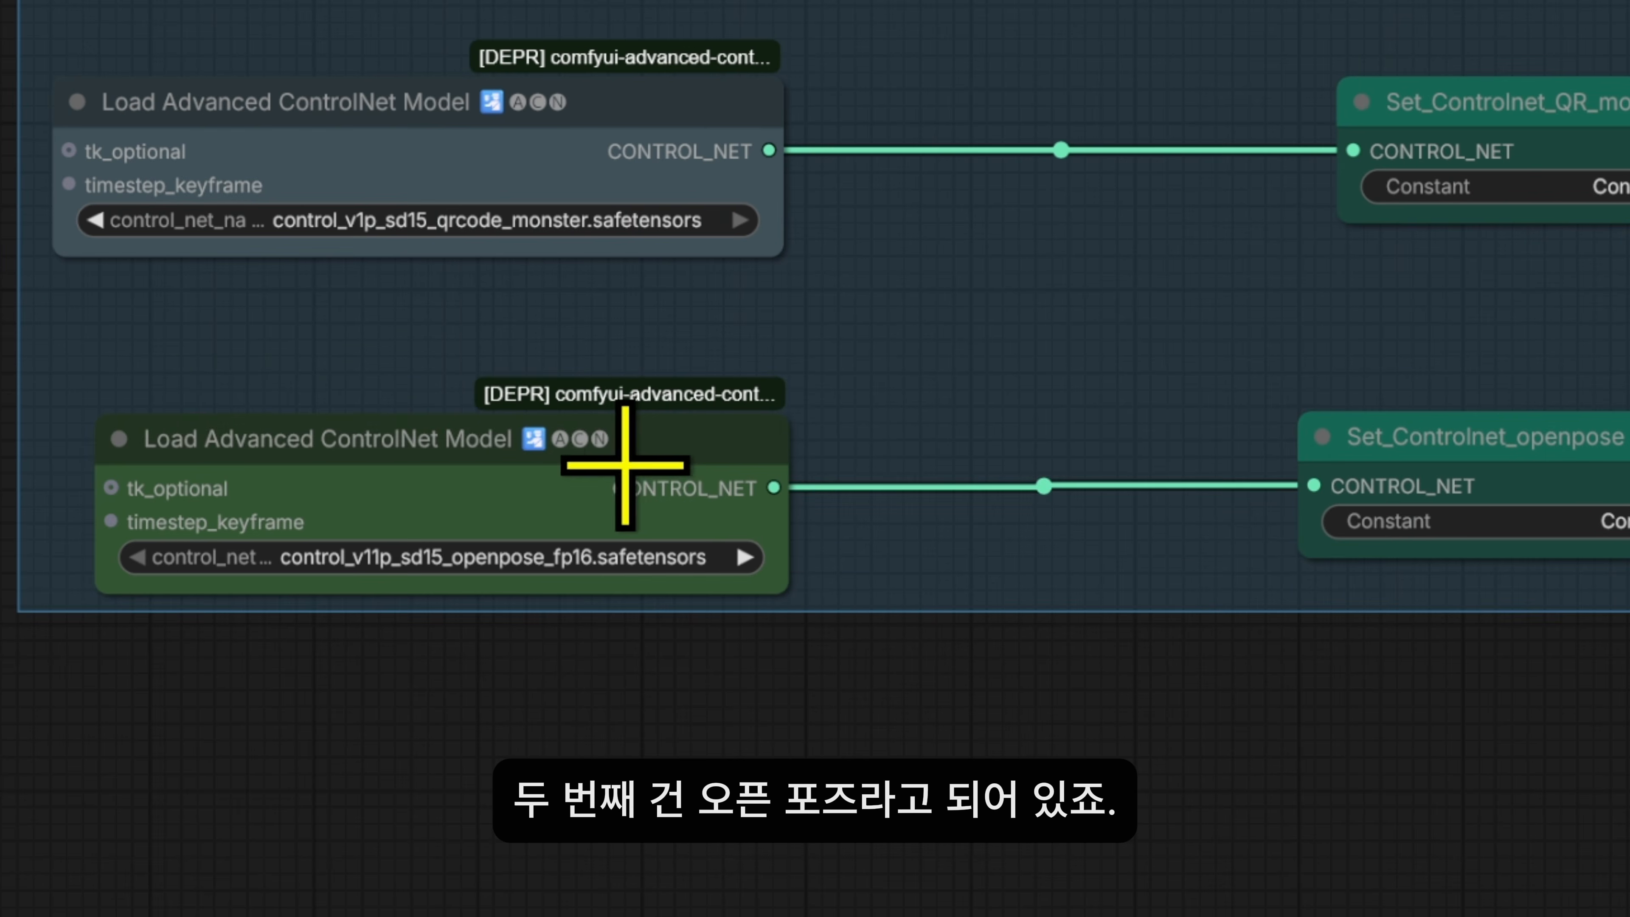
Select control_v11p_sd15_openpose_fp16.safetensors in the Load Advanced ControlNet Model node that feeds Set_Controlnet_openpose.
{"action": "left_click", "coordinate": [519, 671]}
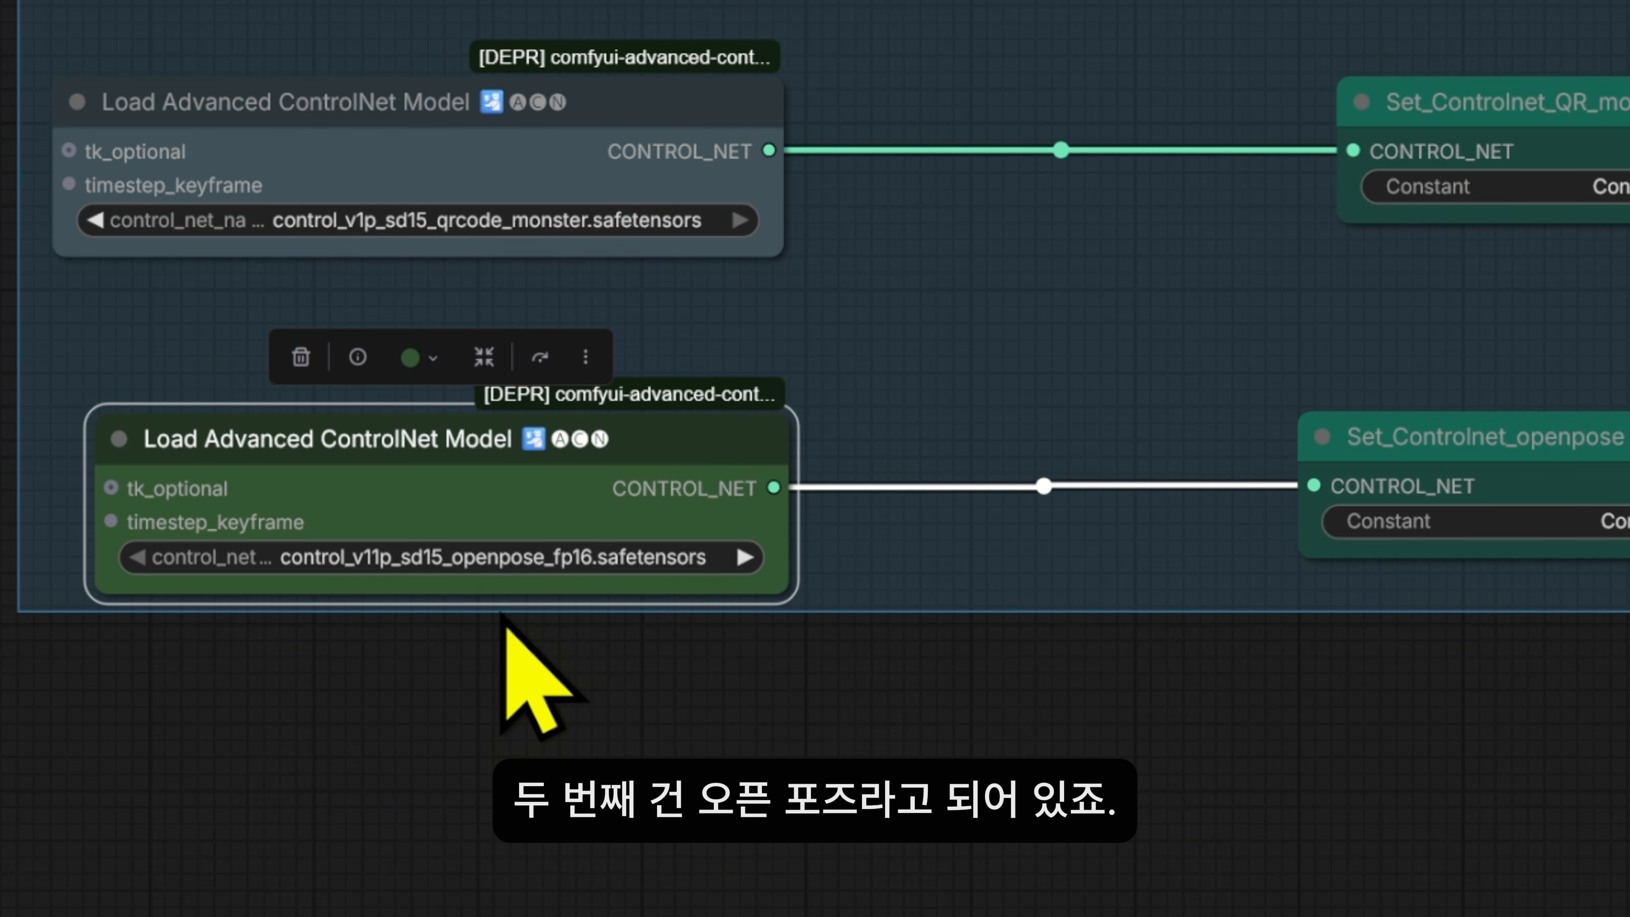
{"action": "left_click", "coordinate": [472, 564]}
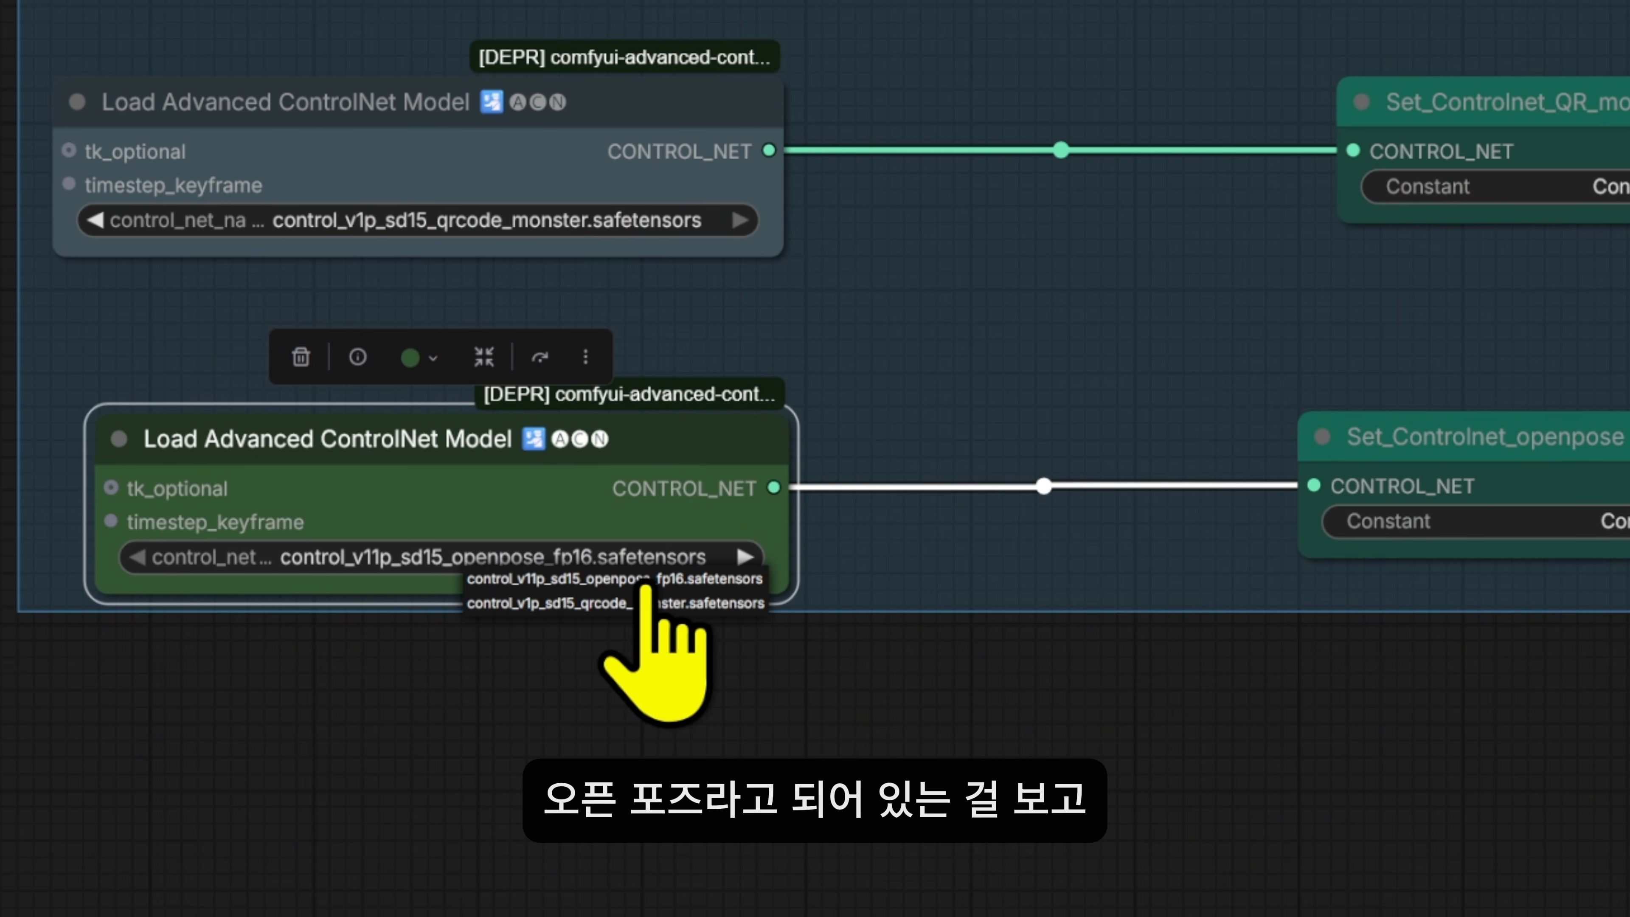
{"action": "left_click", "coordinate": [636, 580]}
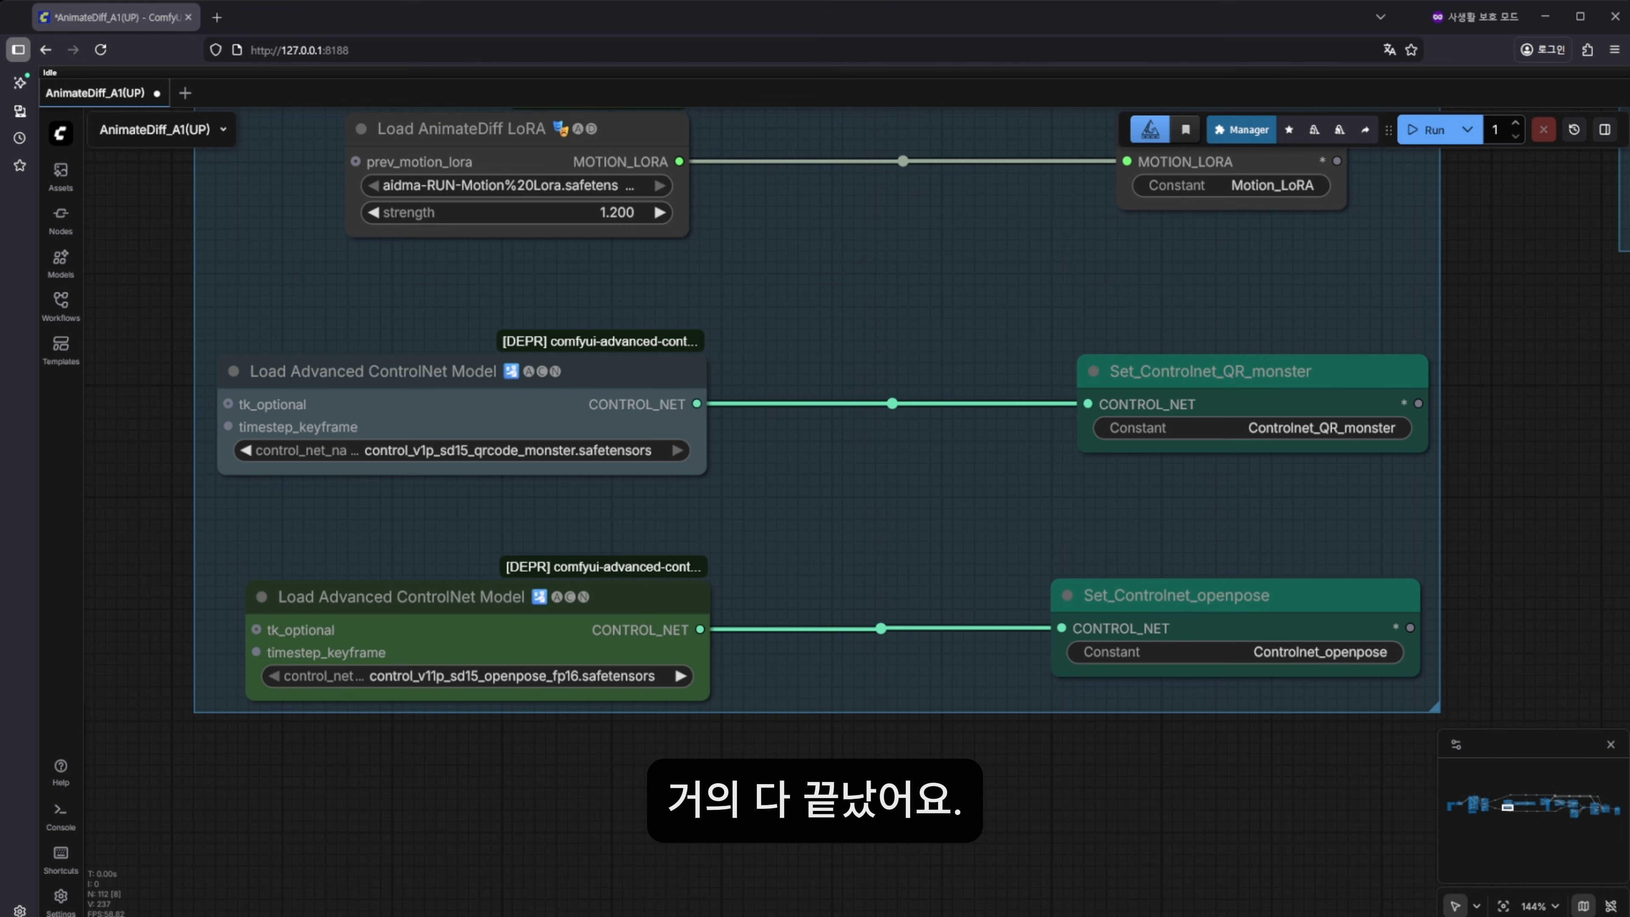
Select vae-ft-mse-840000-ema-pruned.safetensors as vae_name in the Efficient Loader node of group 6.
{"action": "scroll", "coordinate": [937, 427], "scroll_direction": "down", "scroll_amount": 12}
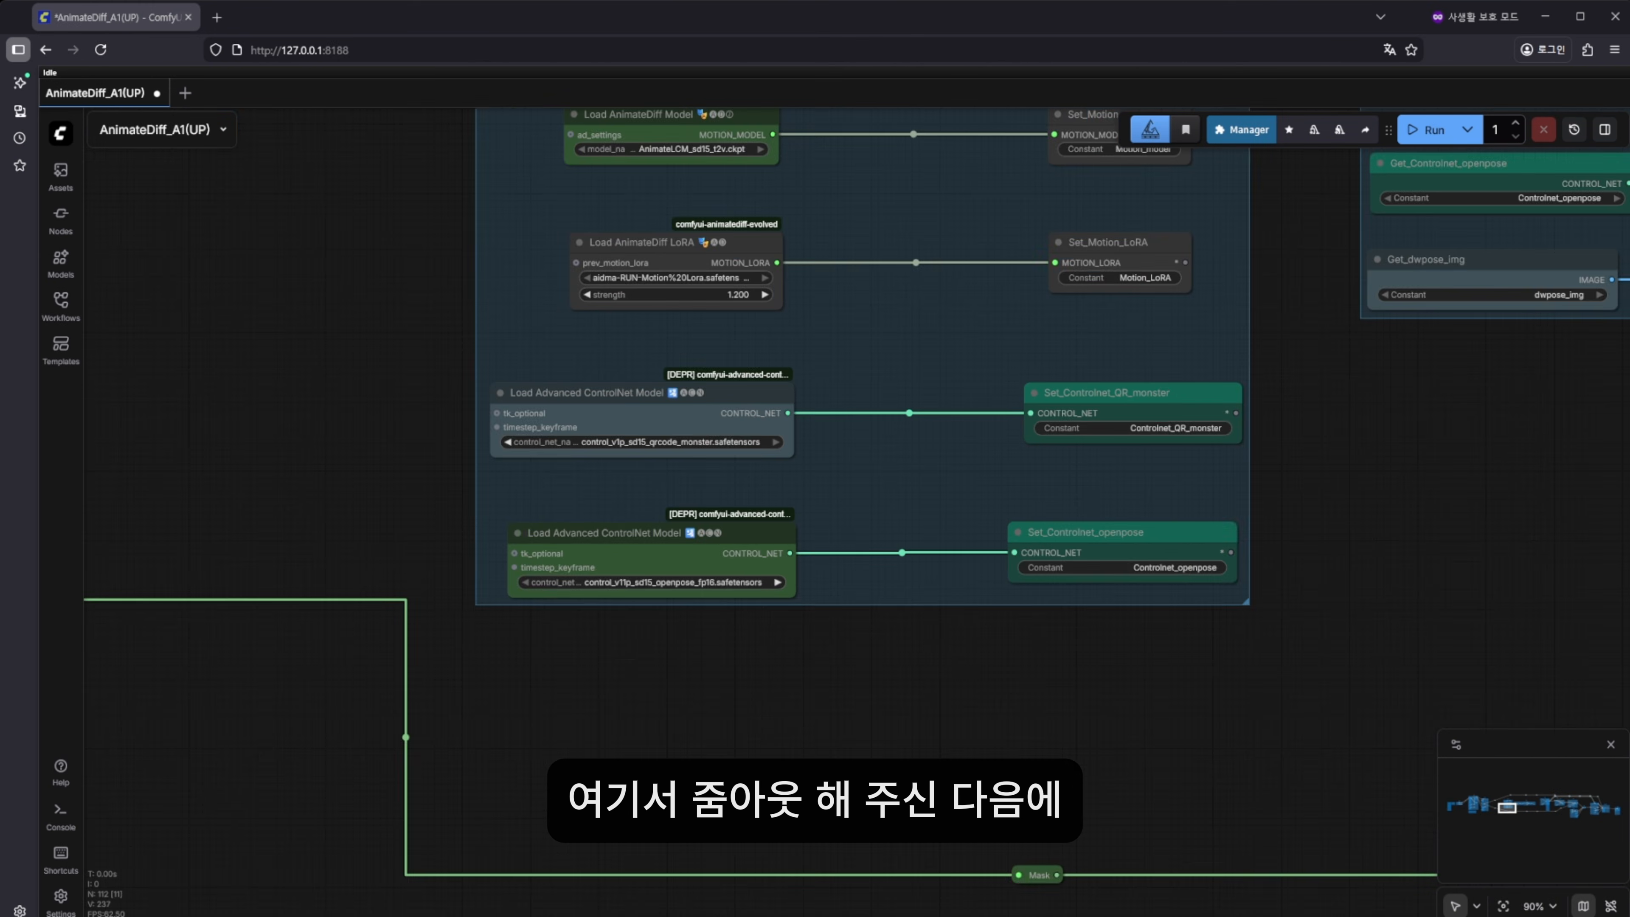
{"action": "left_click_drag", "start_coordinate": [1573, 457], "coordinate": [862, 539]}
{"action": "left_click_drag", "start_coordinate": [1132, 513], "coordinate": [322, 653]}
{"action": "scroll", "coordinate": [767, 373], "scroll_direction": "up", "scroll_amount": 1}
{"action": "scroll", "coordinate": [768, 372], "scroll_direction": "up", "scroll_amount": 7}
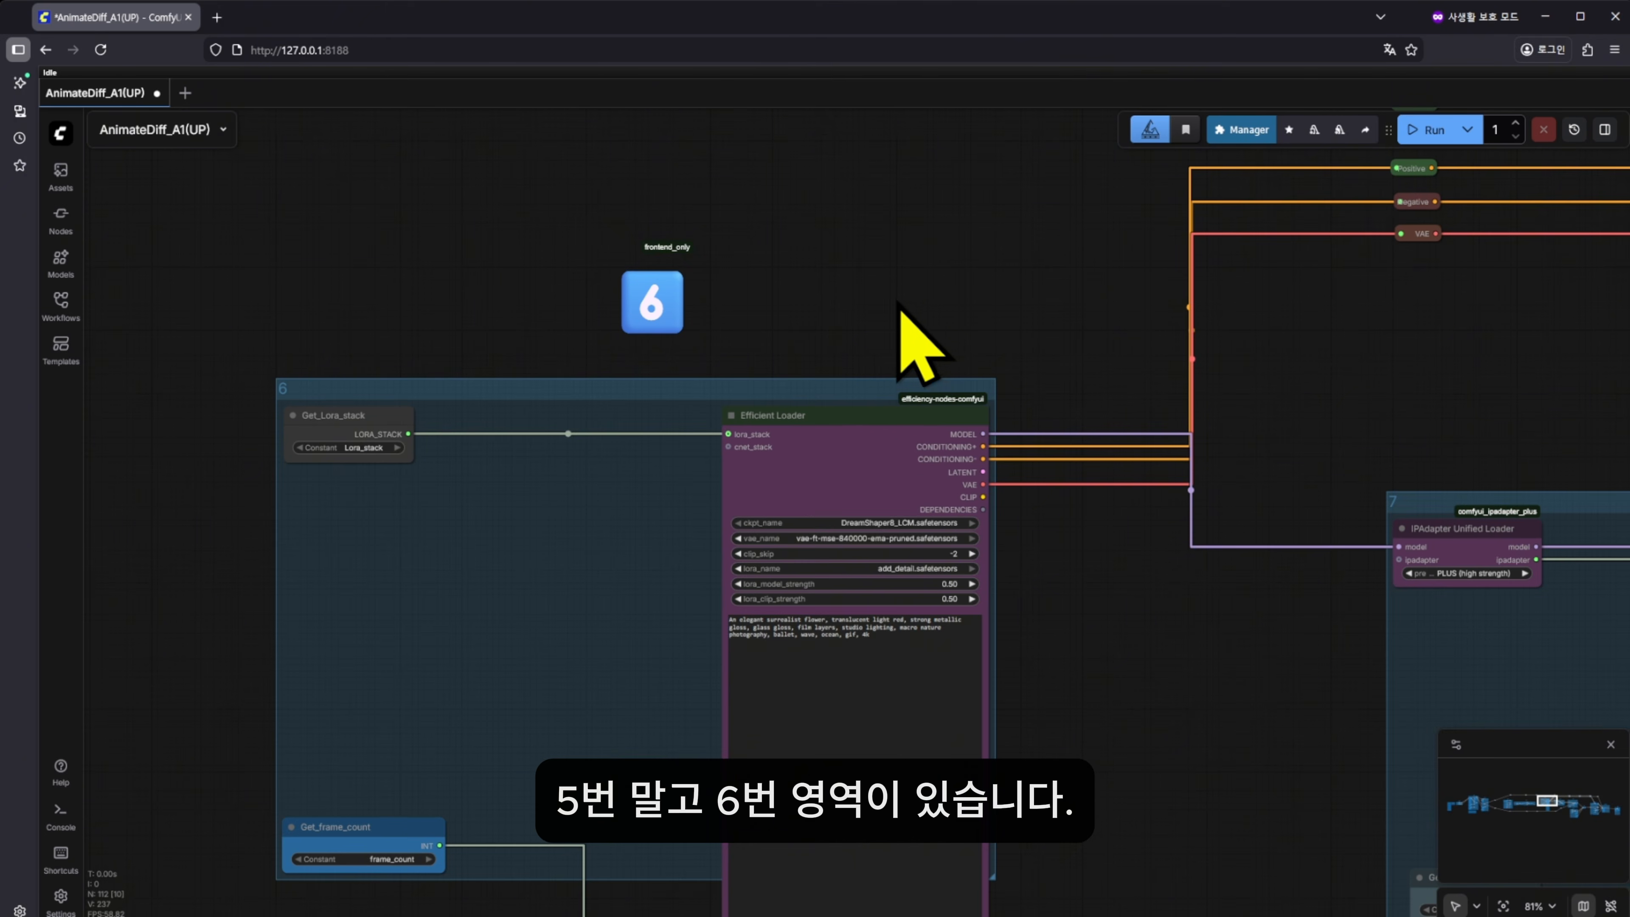
{"action": "left_click_drag", "start_coordinate": [898, 305], "coordinate": [746, 184]}
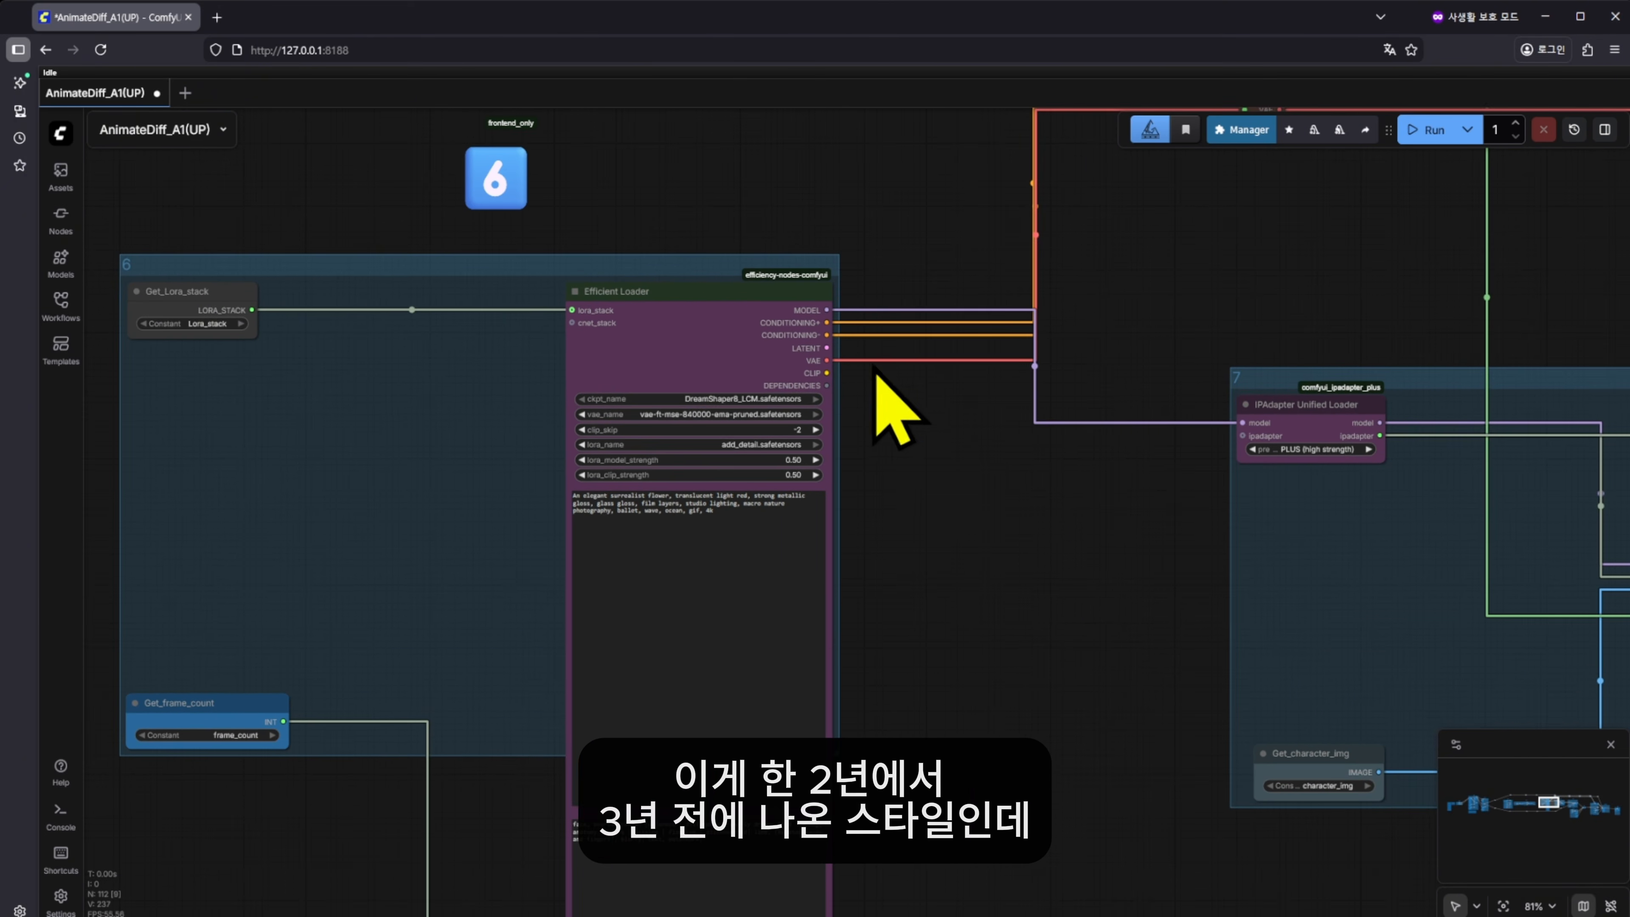
{"action": "left_click_drag", "start_coordinate": [960, 560], "coordinate": [923, 568]}
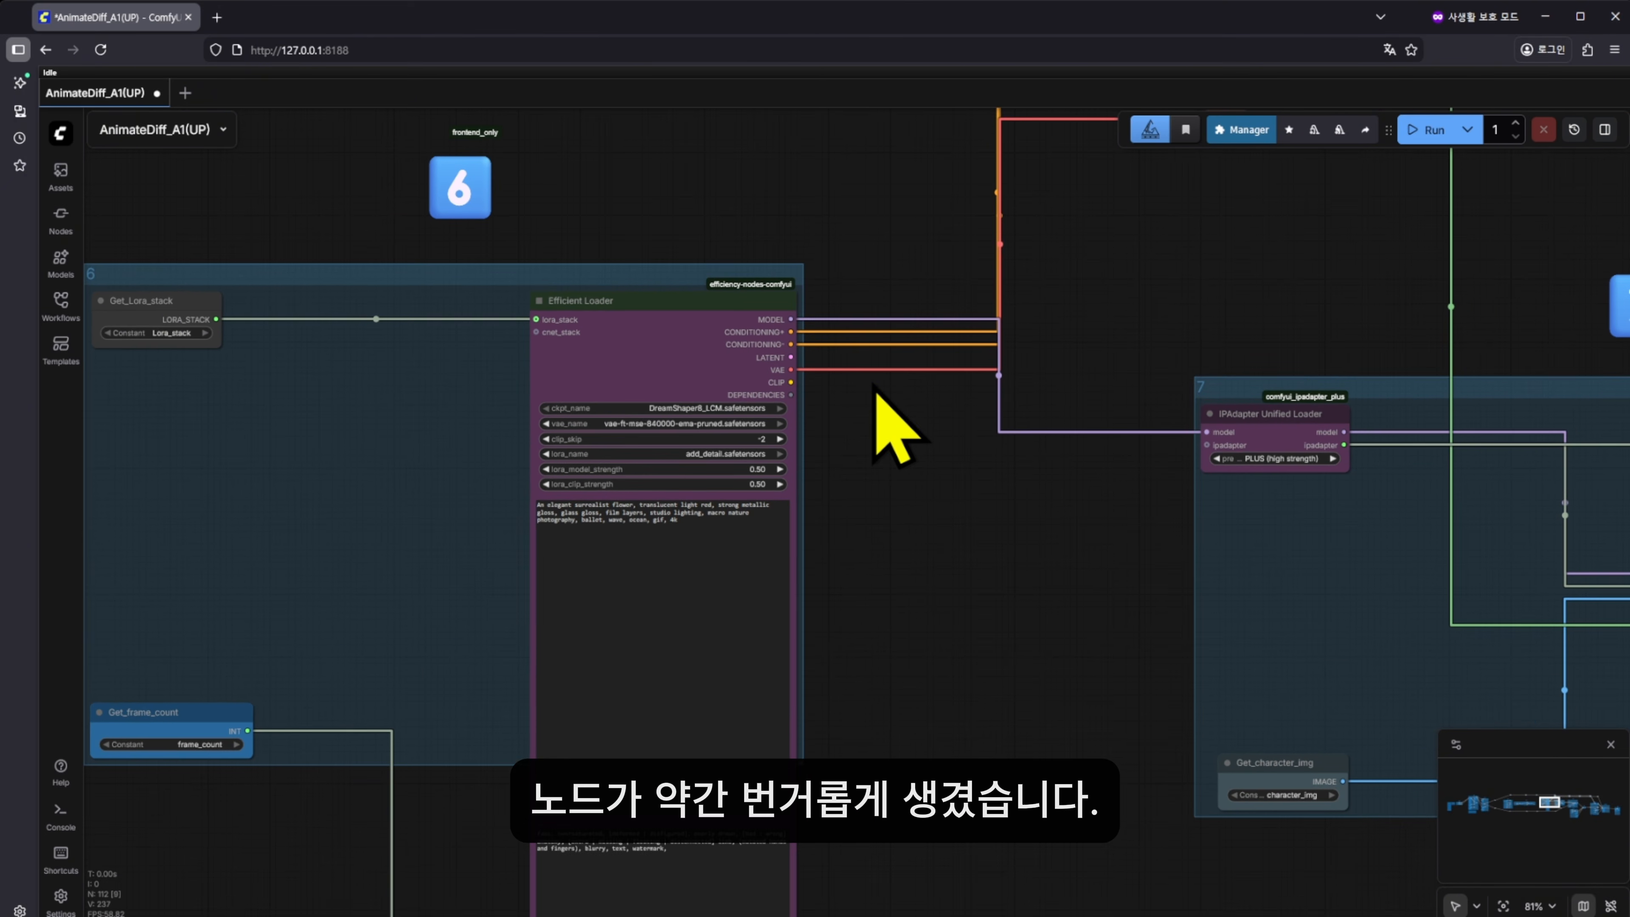
{"action": "scroll", "coordinate": [874, 388], "scroll_direction": "up", "scroll_amount": 5}
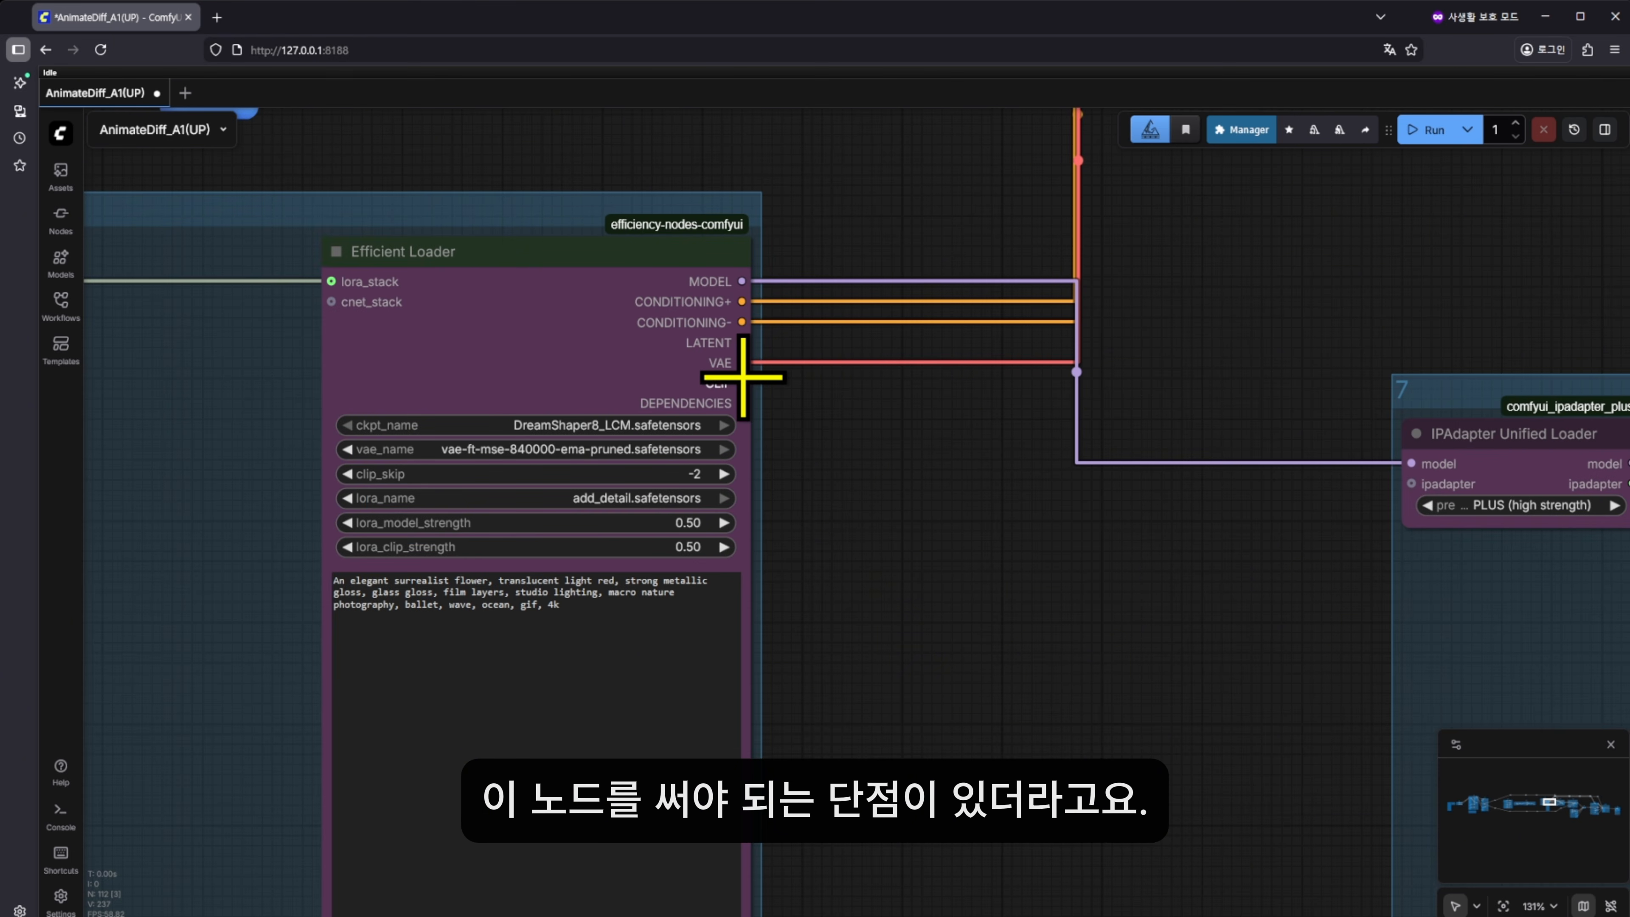
{"action": "left_click_drag", "start_coordinate": [877, 549], "coordinate": [1080, 575]}
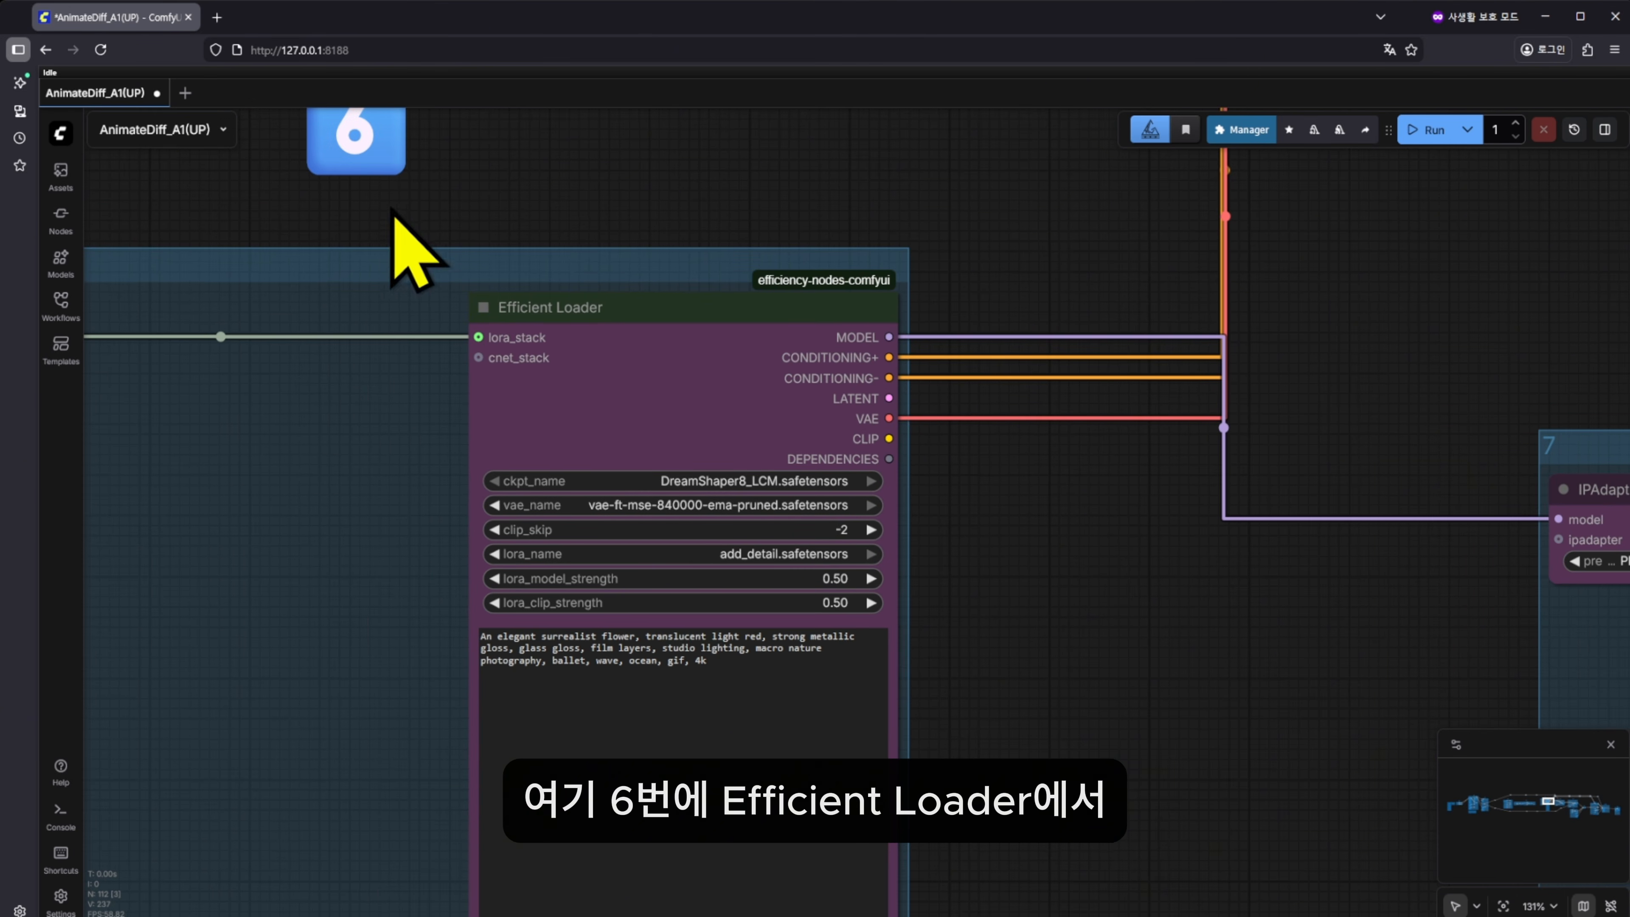
{"action": "scroll", "coordinate": [629, 357], "scroll_direction": "up", "scroll_amount": 4}
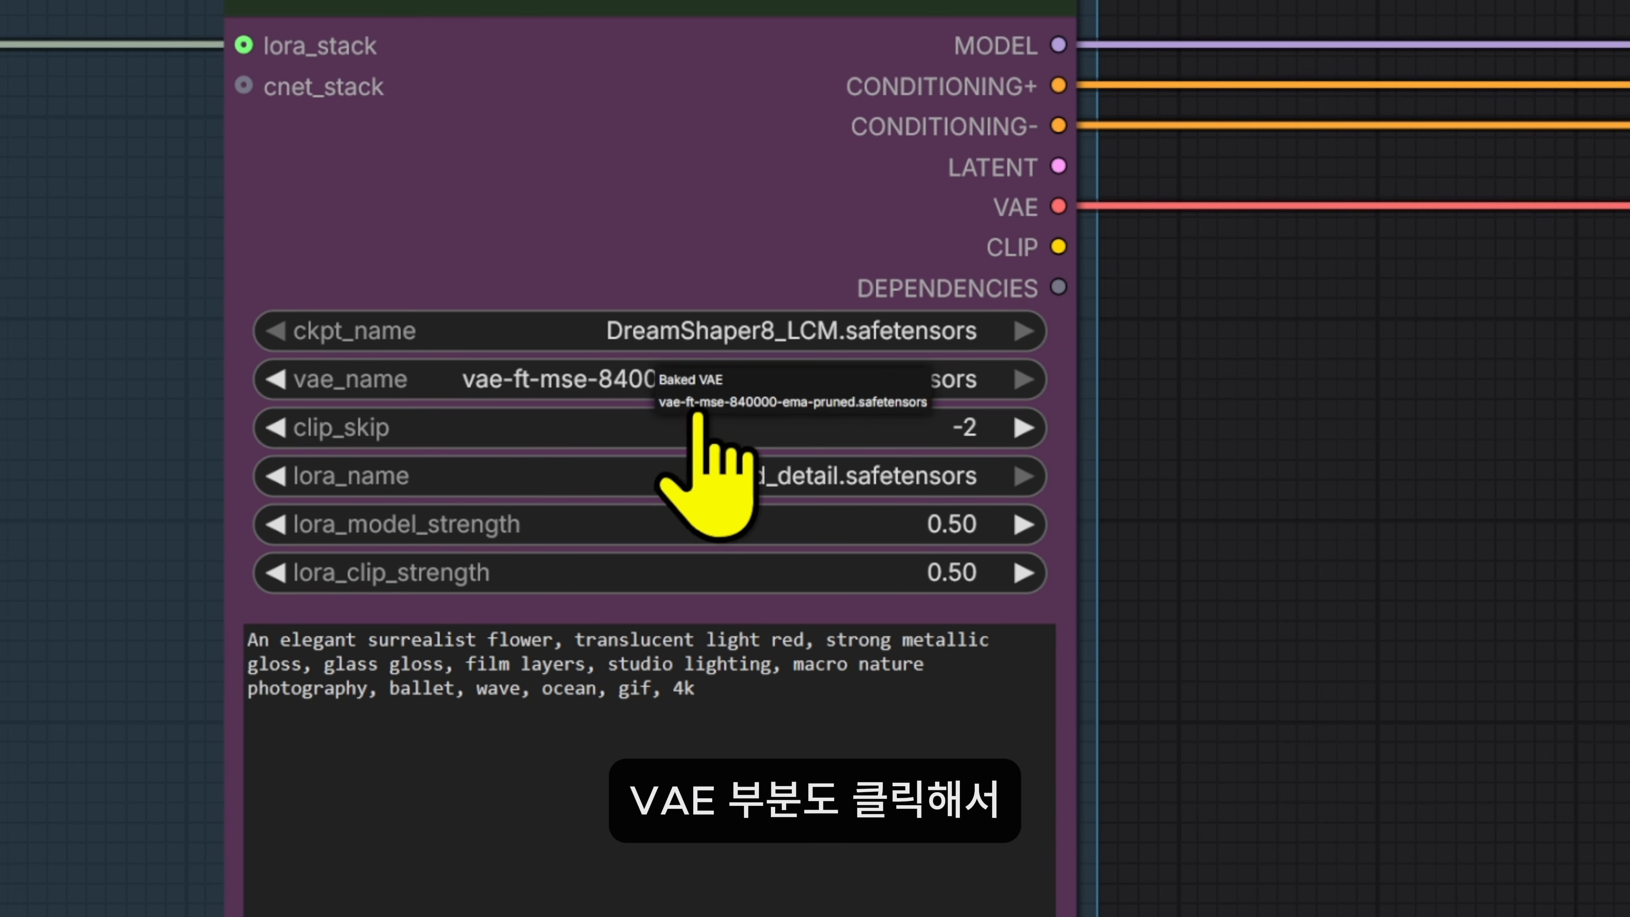
{"action": "left_click", "coordinate": [706, 403]}
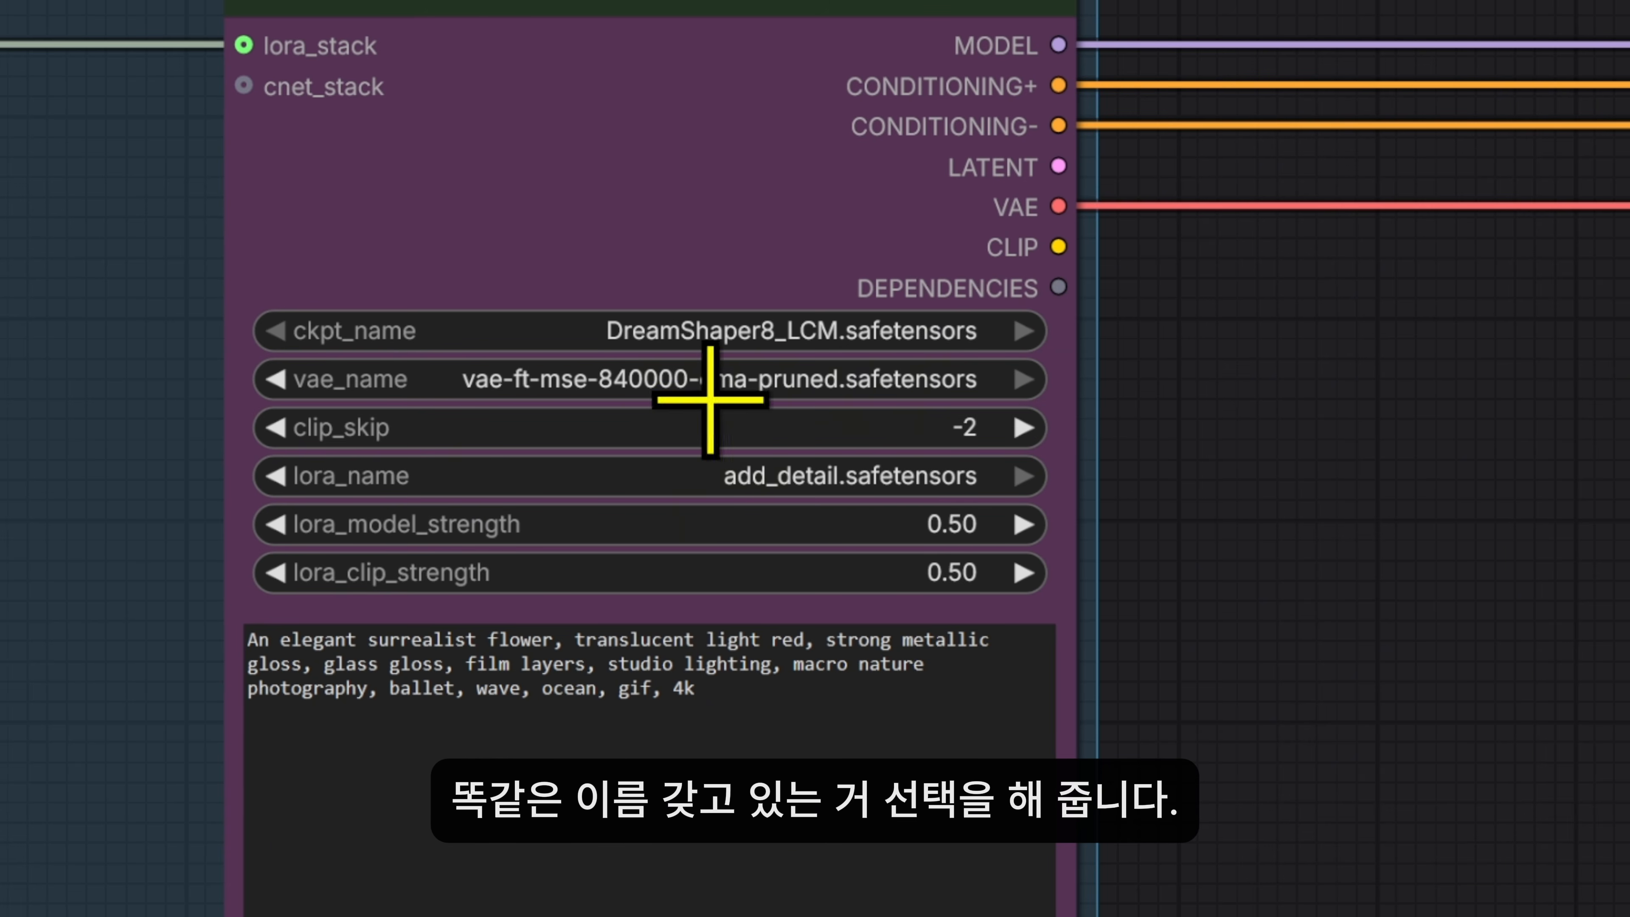
Select add_detail.safetensors as lora_name in the Efficient Loader node of group 6.
{"action": "left_click_drag", "start_coordinate": [1295, 448], "coordinate": [1278, 393]}
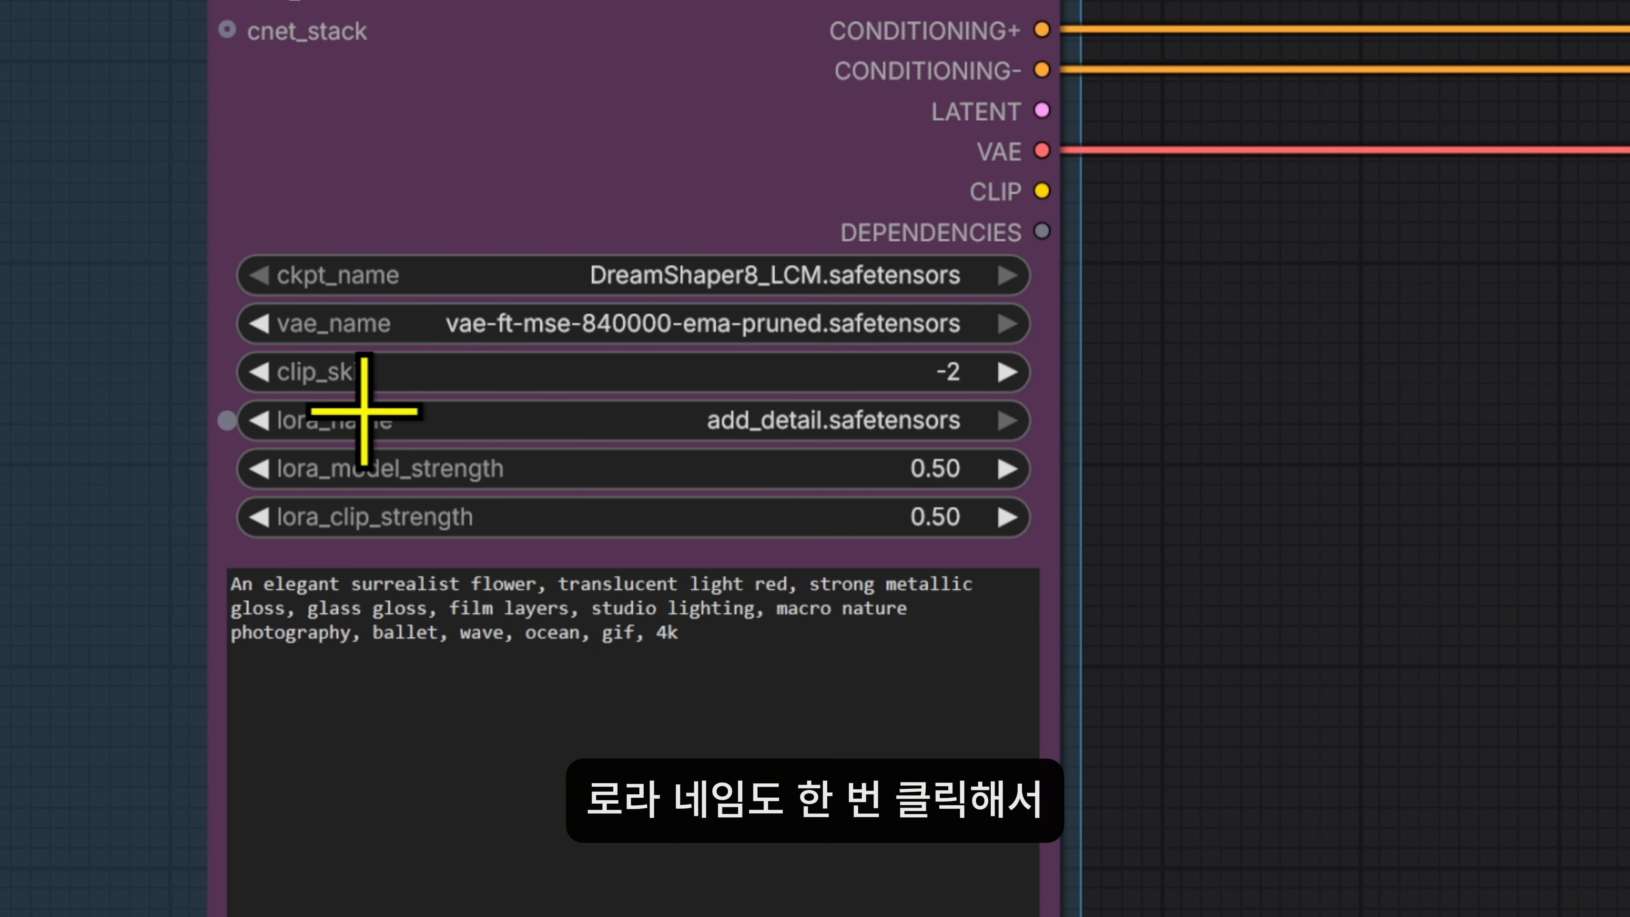
{"action": "left_click", "coordinate": [839, 425]}
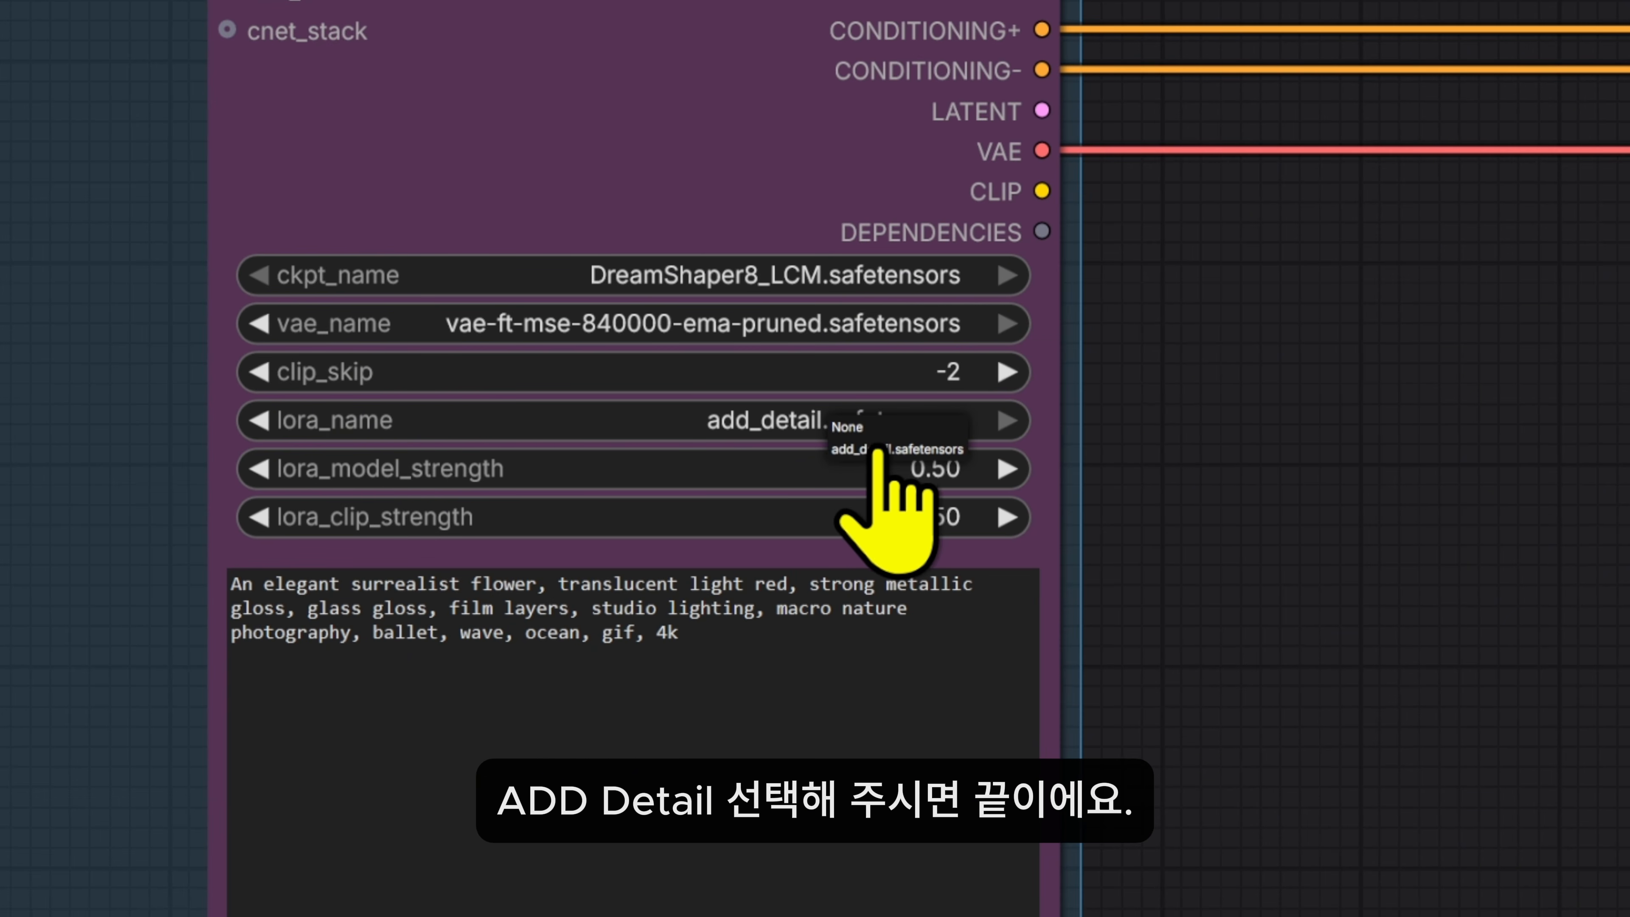
{"action": "left_click", "coordinate": [877, 450]}
{"action": "left_click_drag", "start_coordinate": [557, 404], "coordinate": [263, 402]}
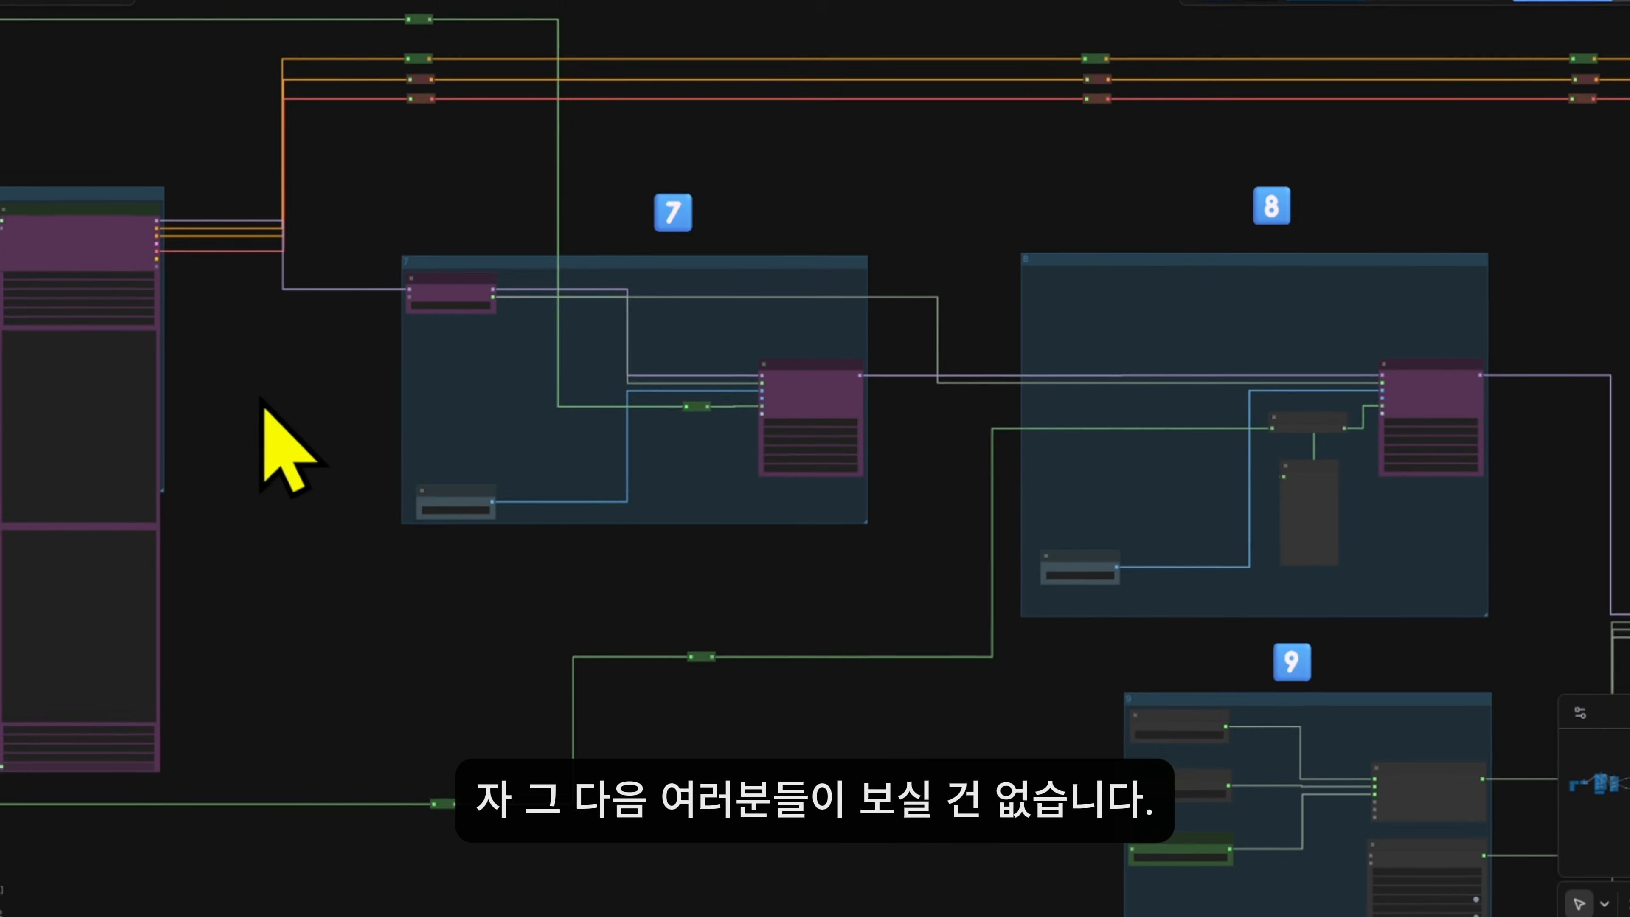
Look over the remaining numbered node groups of the workflow, and return to the Load Video (Upload) node in group 2.
{"action": "left_click_drag", "start_coordinate": [725, 651], "coordinate": [348, 590]}
{"action": "scroll", "coordinate": [348, 615], "scroll_direction": "down", "scroll_amount": 11}
{"action": "scroll", "coordinate": [344, 671], "scroll_direction": "down", "scroll_amount": 1}
{"action": "left_click_drag", "start_coordinate": [332, 753], "coordinate": [902, 714]}
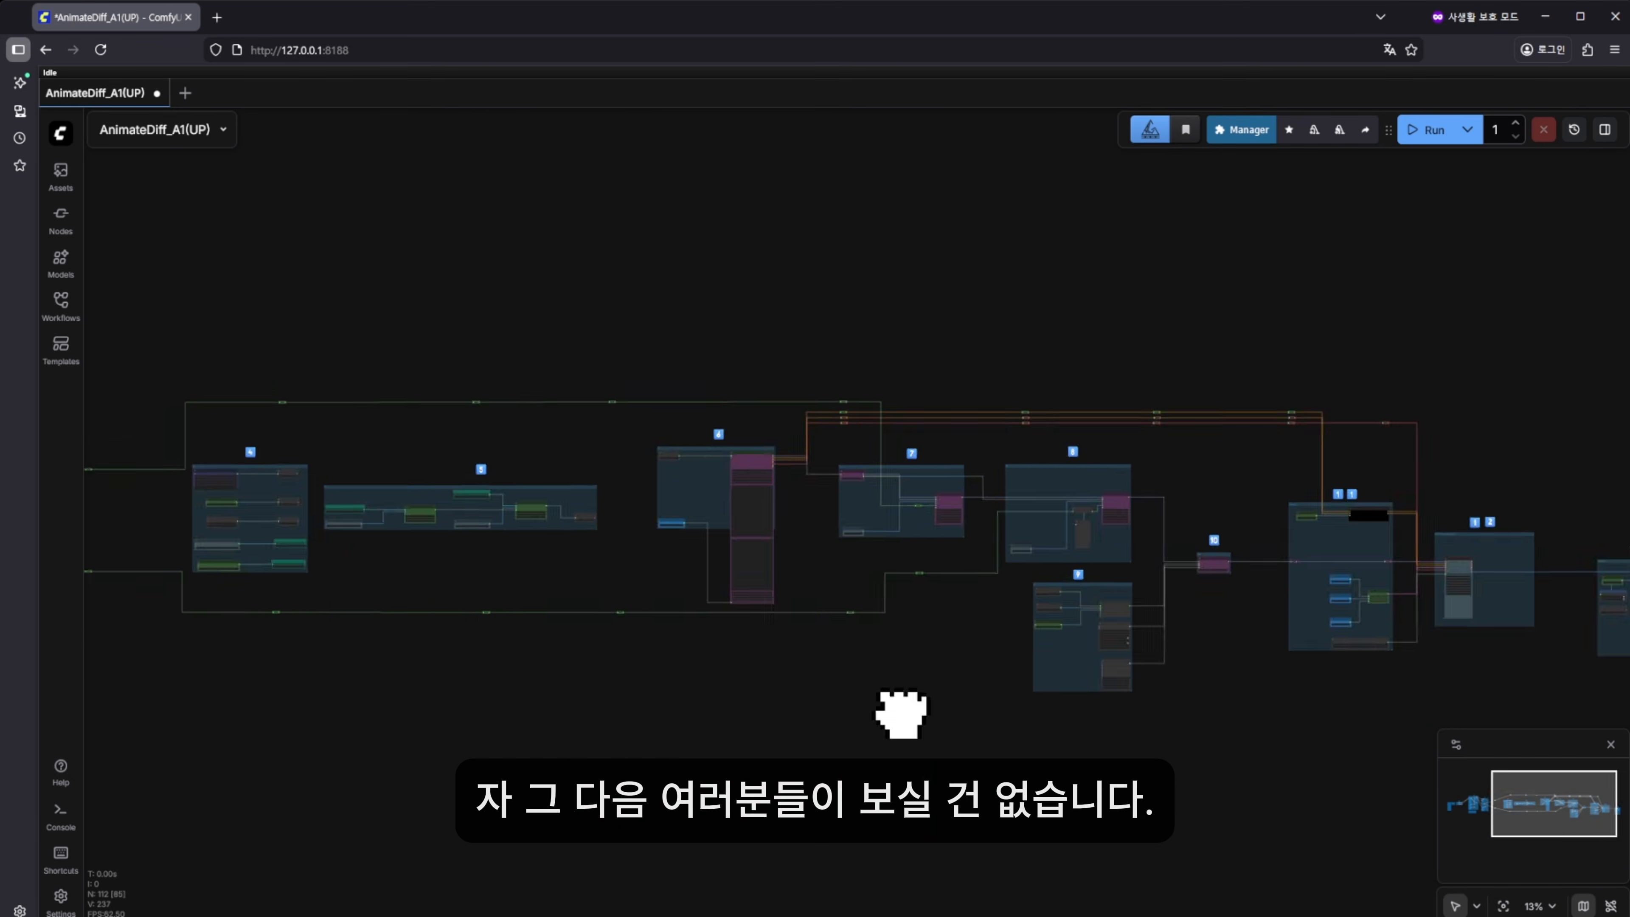
{"action": "left_click_drag", "start_coordinate": [633, 773], "coordinate": [1192, 690]}
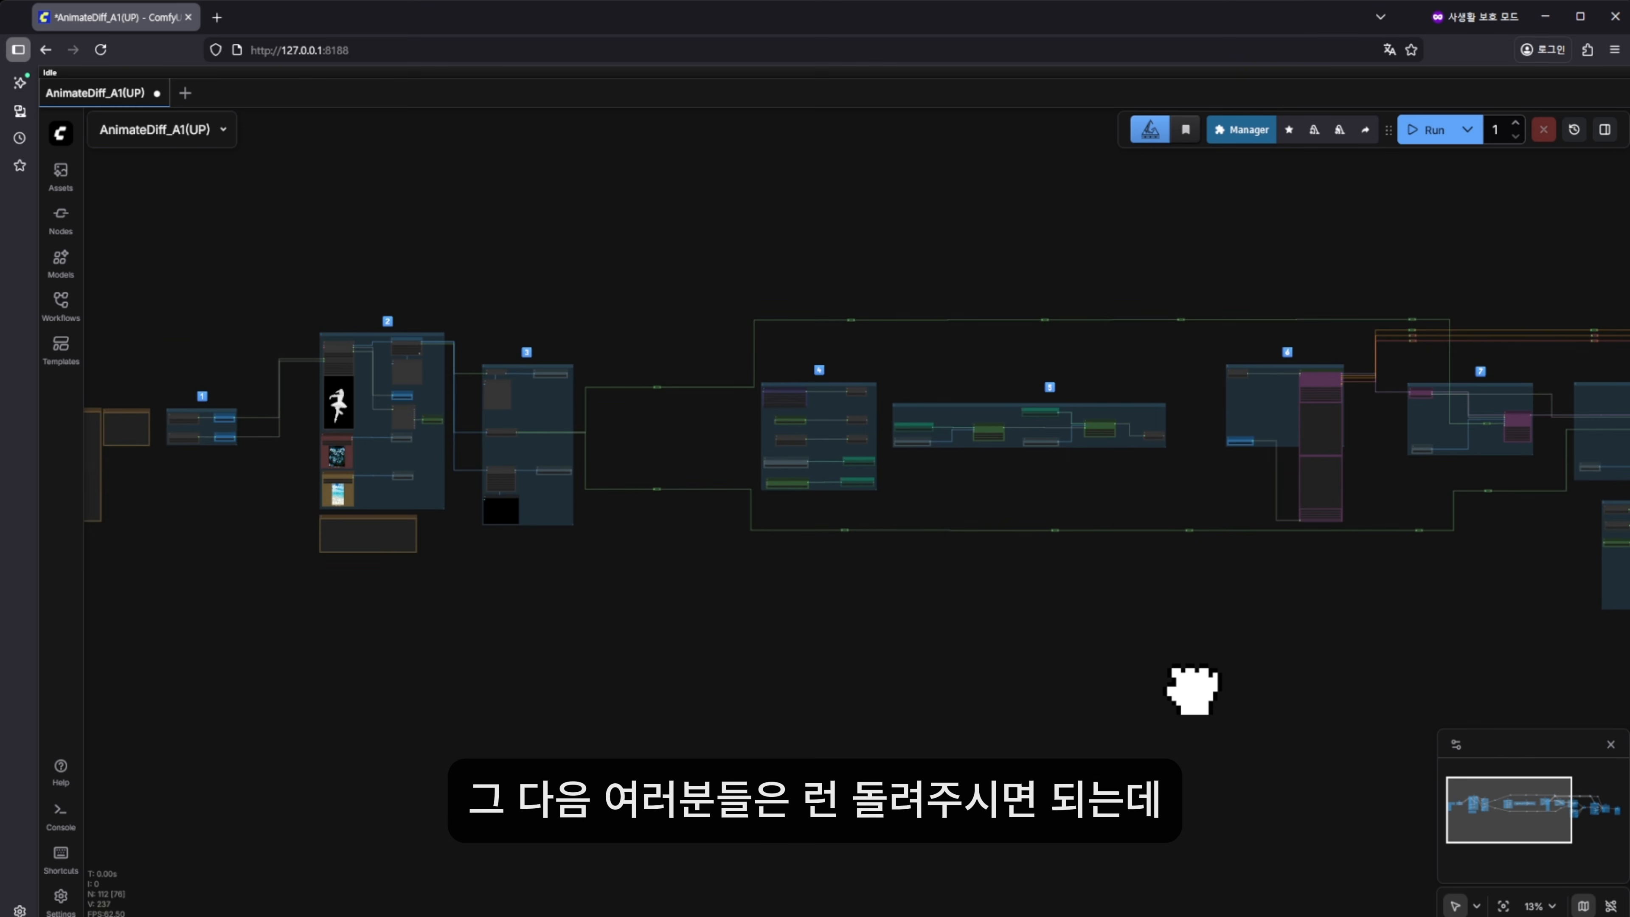
{"action": "scroll", "coordinate": [352, 373], "scroll_direction": "up", "scroll_amount": 19}
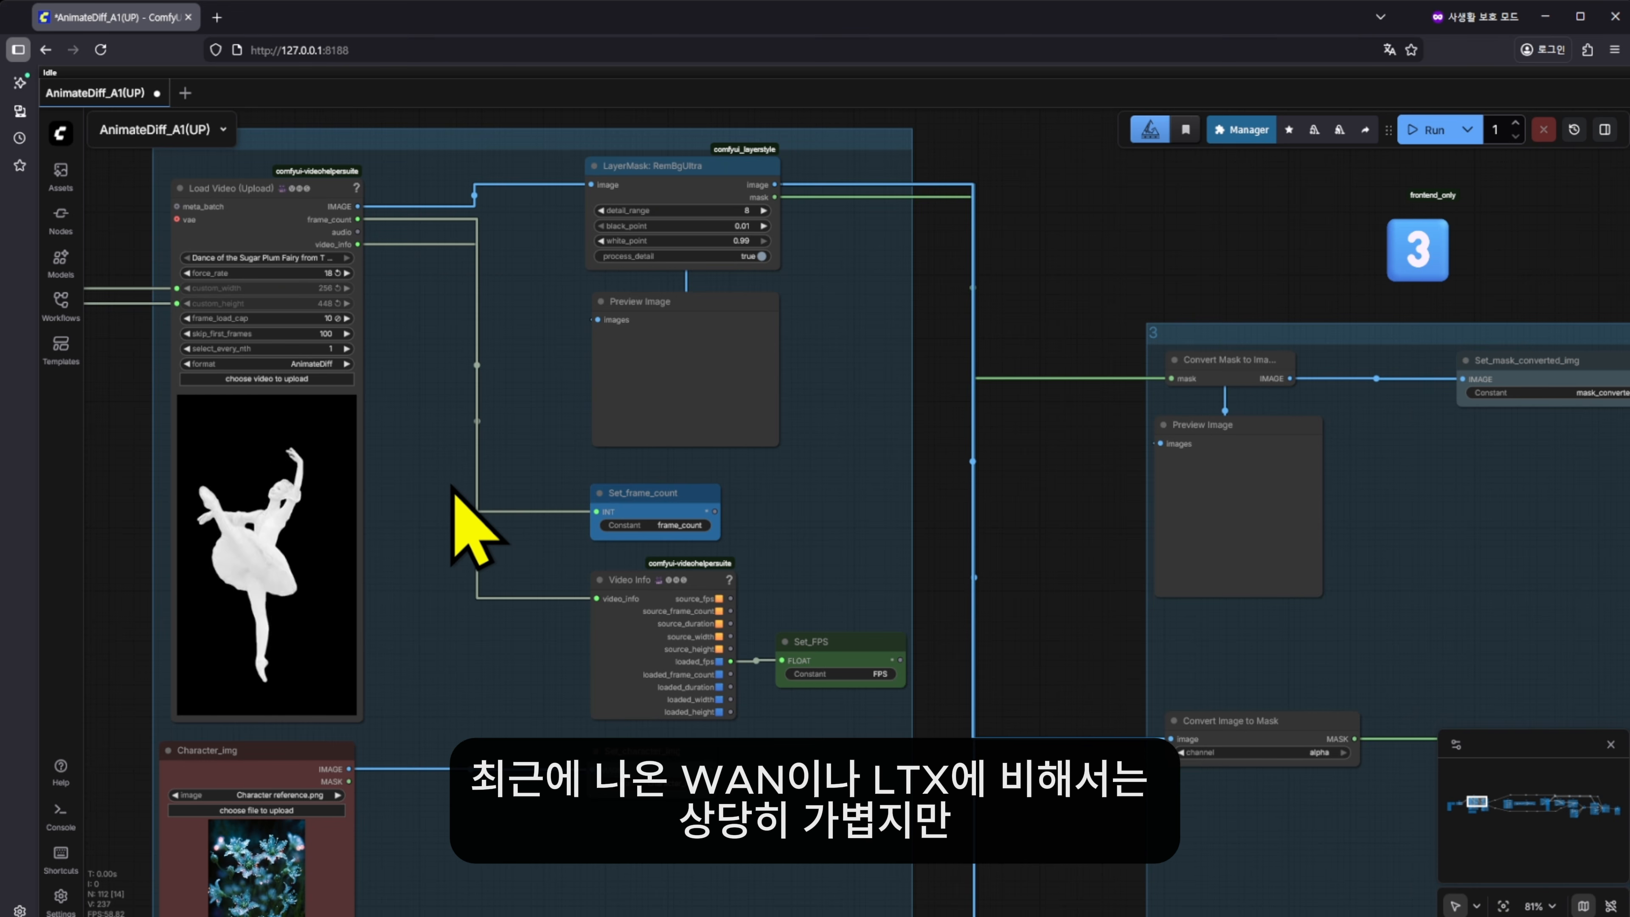
{"action": "left_click_drag", "start_coordinate": [453, 488], "coordinate": [466, 532]}
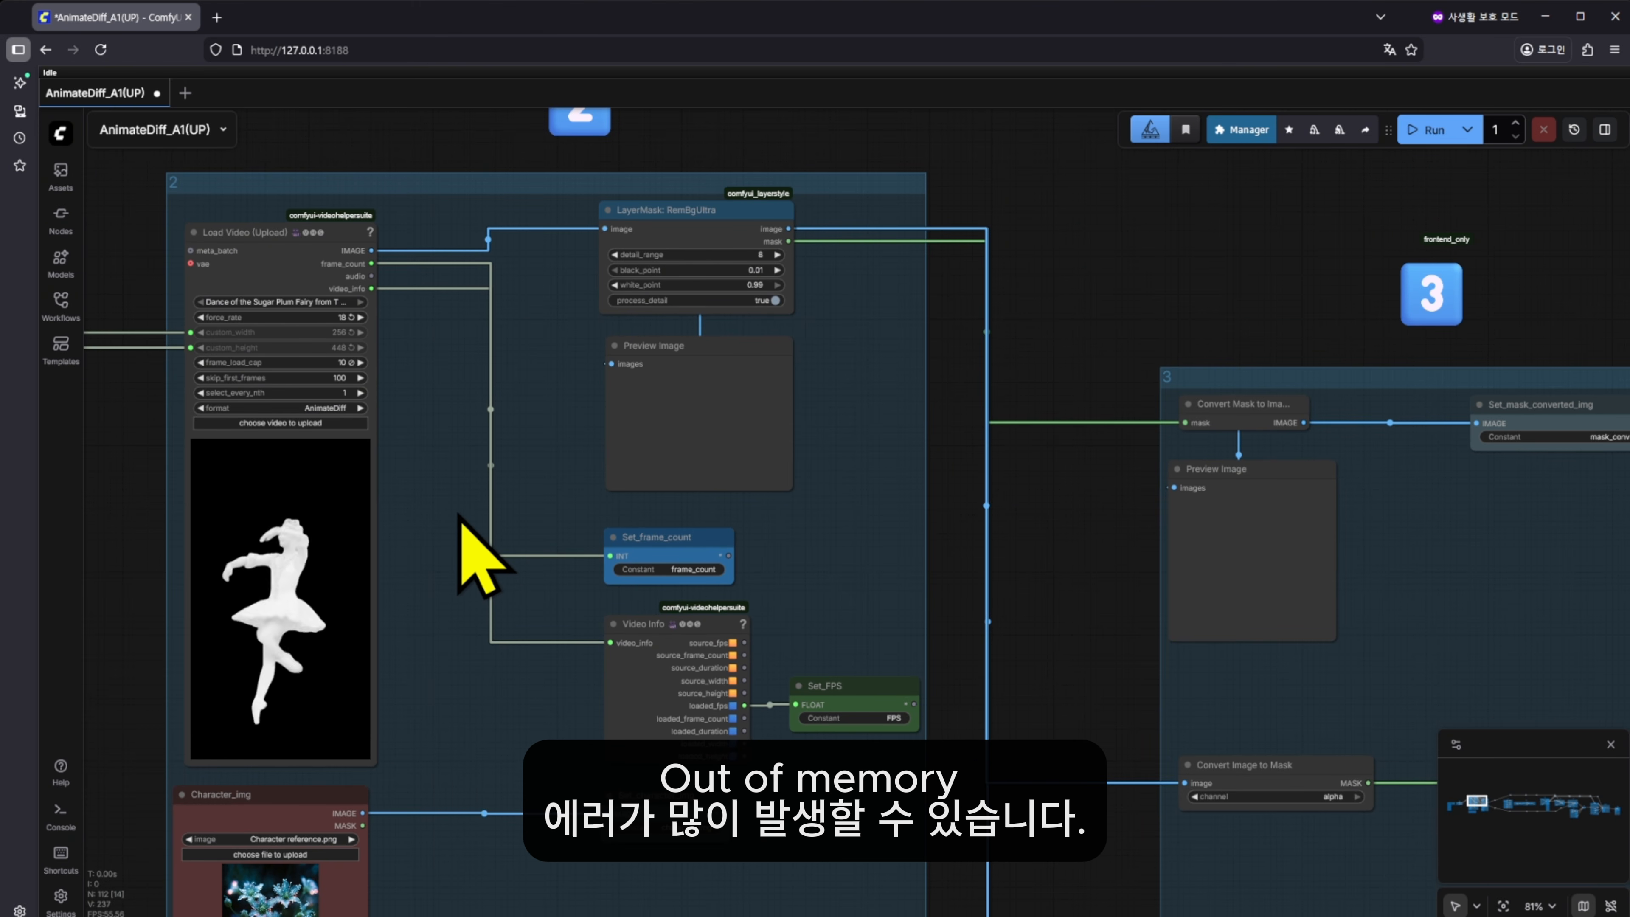
{"action": "left_click_drag", "start_coordinate": [455, 474], "coordinate": [443, 510]}
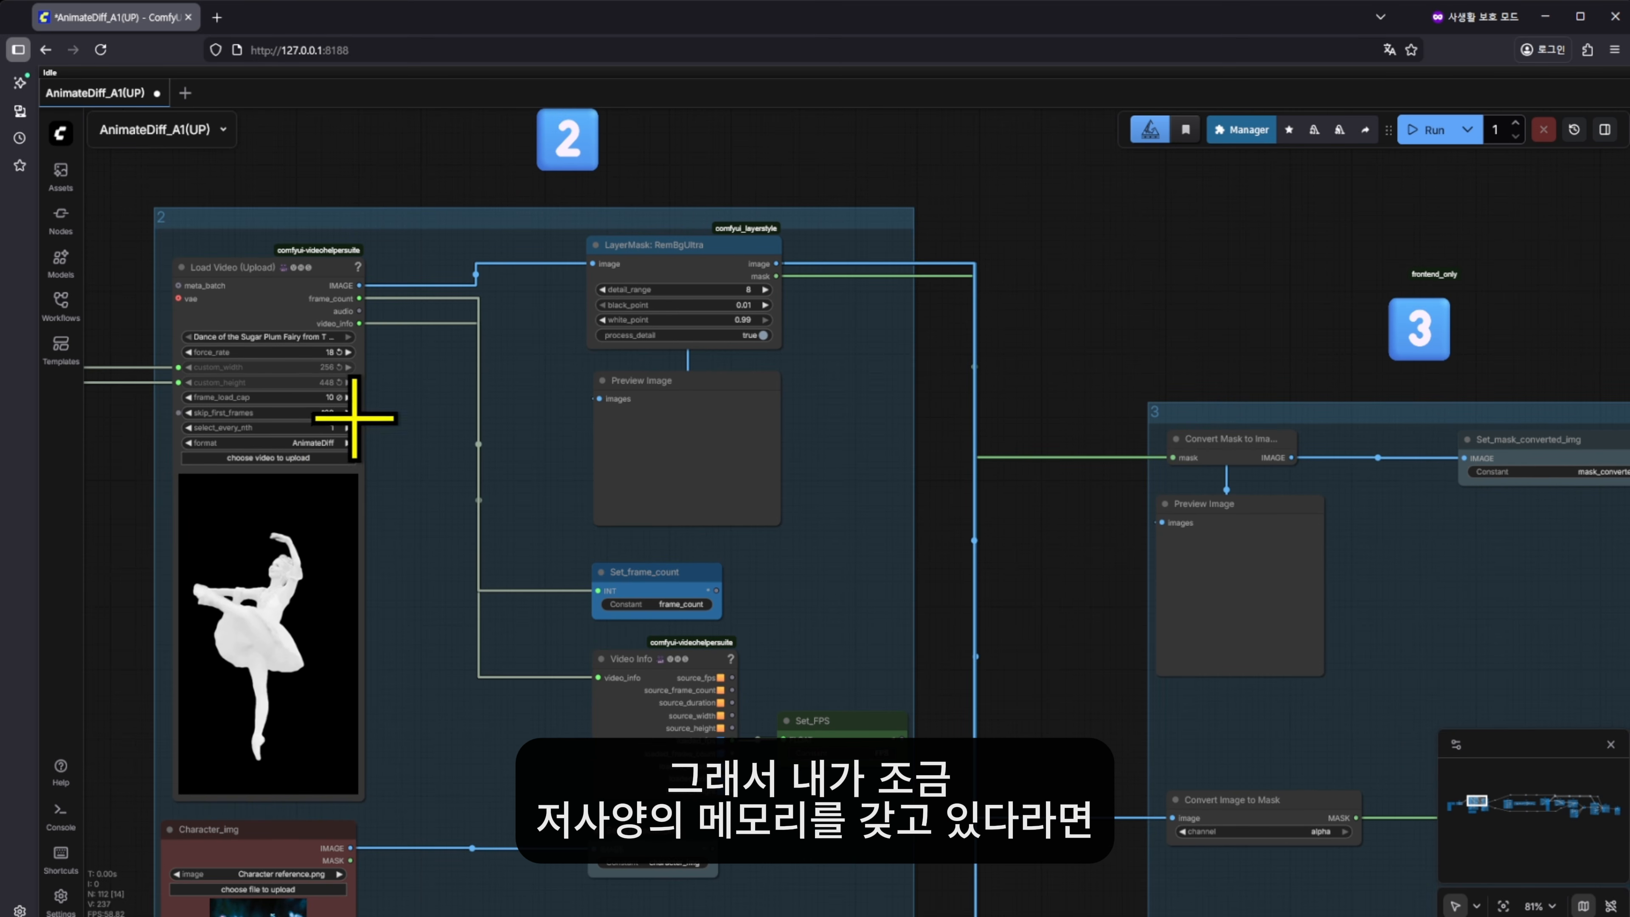
Set frame_load_cap to 5 in the Load Video (Upload) node of group 2.
{"action": "scroll", "coordinate": [293, 377], "scroll_direction": "up", "scroll_amount": 7}
{"action": "left_click_drag", "start_coordinate": [525, 326], "coordinate": [660, 608]}
{"action": "scroll", "coordinate": [660, 606], "scroll_direction": "down", "scroll_amount": 7}
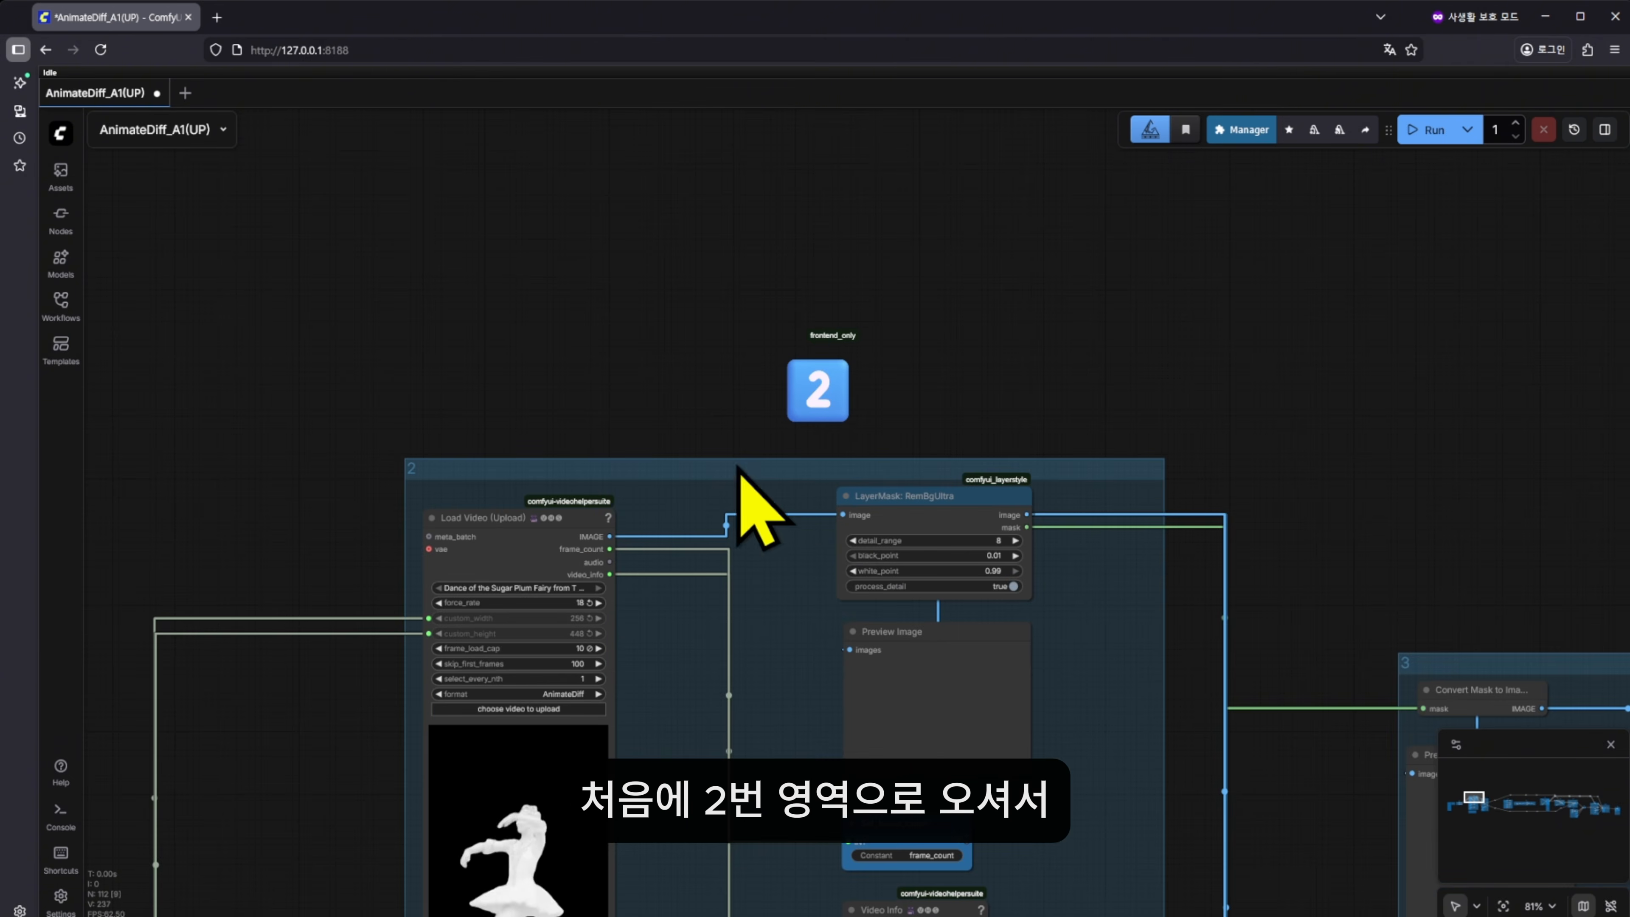
{"action": "scroll", "coordinate": [626, 694], "scroll_direction": "up", "scroll_amount": 9}
{"action": "left_click", "coordinate": [513, 581]}
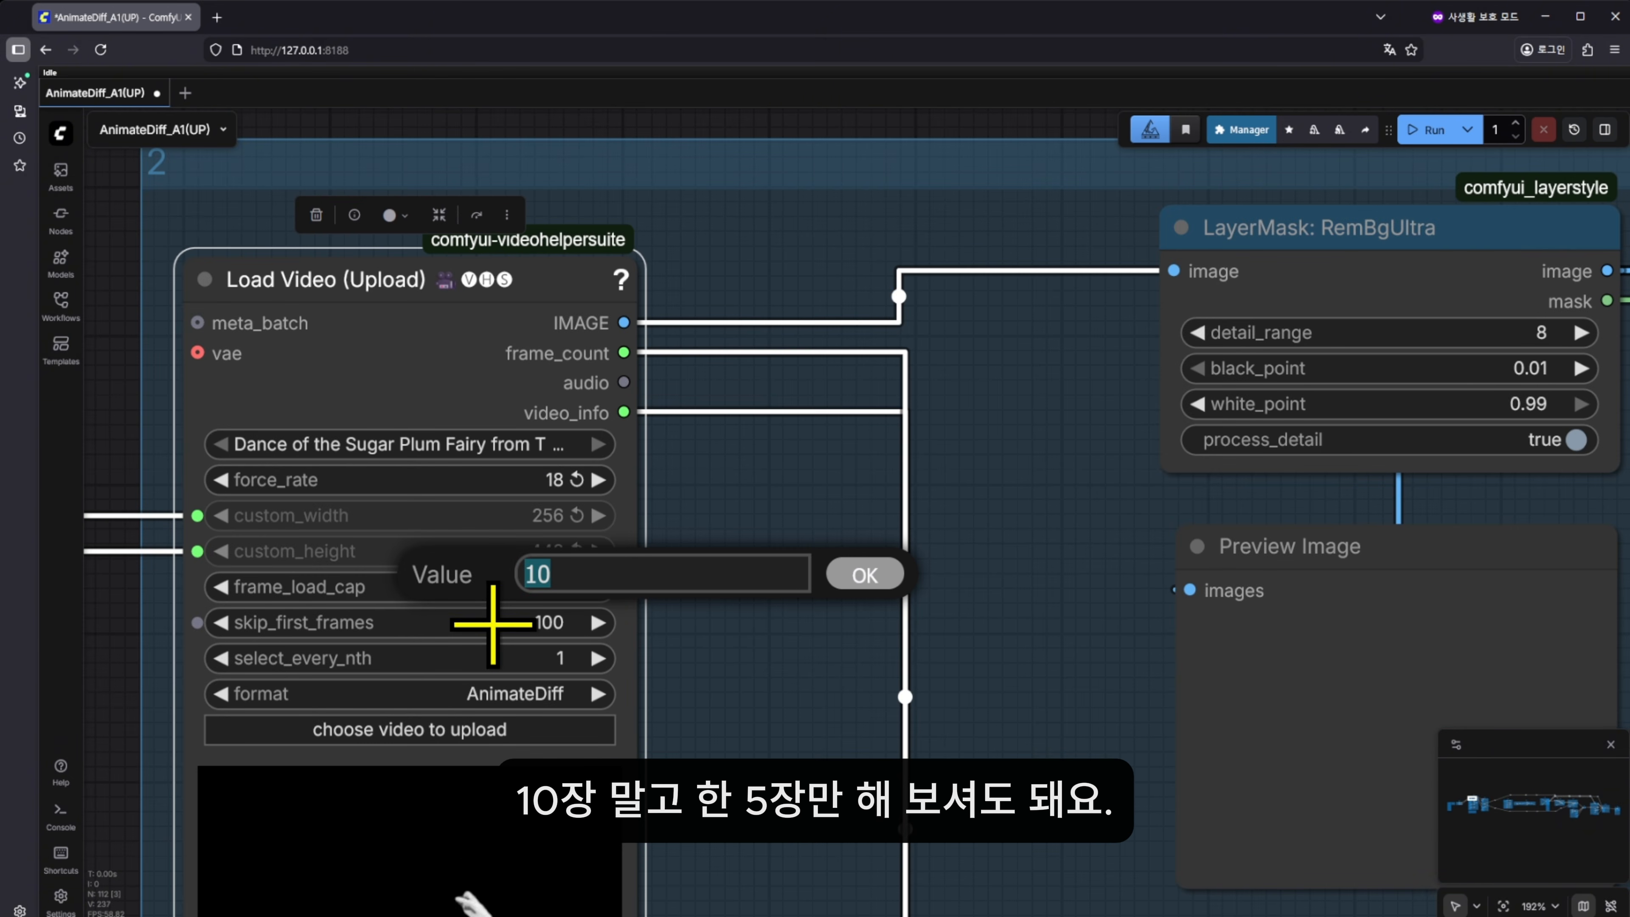
{"action": "type", "text": "5"}
{"action": "key", "text": "Return"}
{"action": "scroll", "coordinate": [712, 619], "scroll_direction": "down", "scroll_amount": 6}
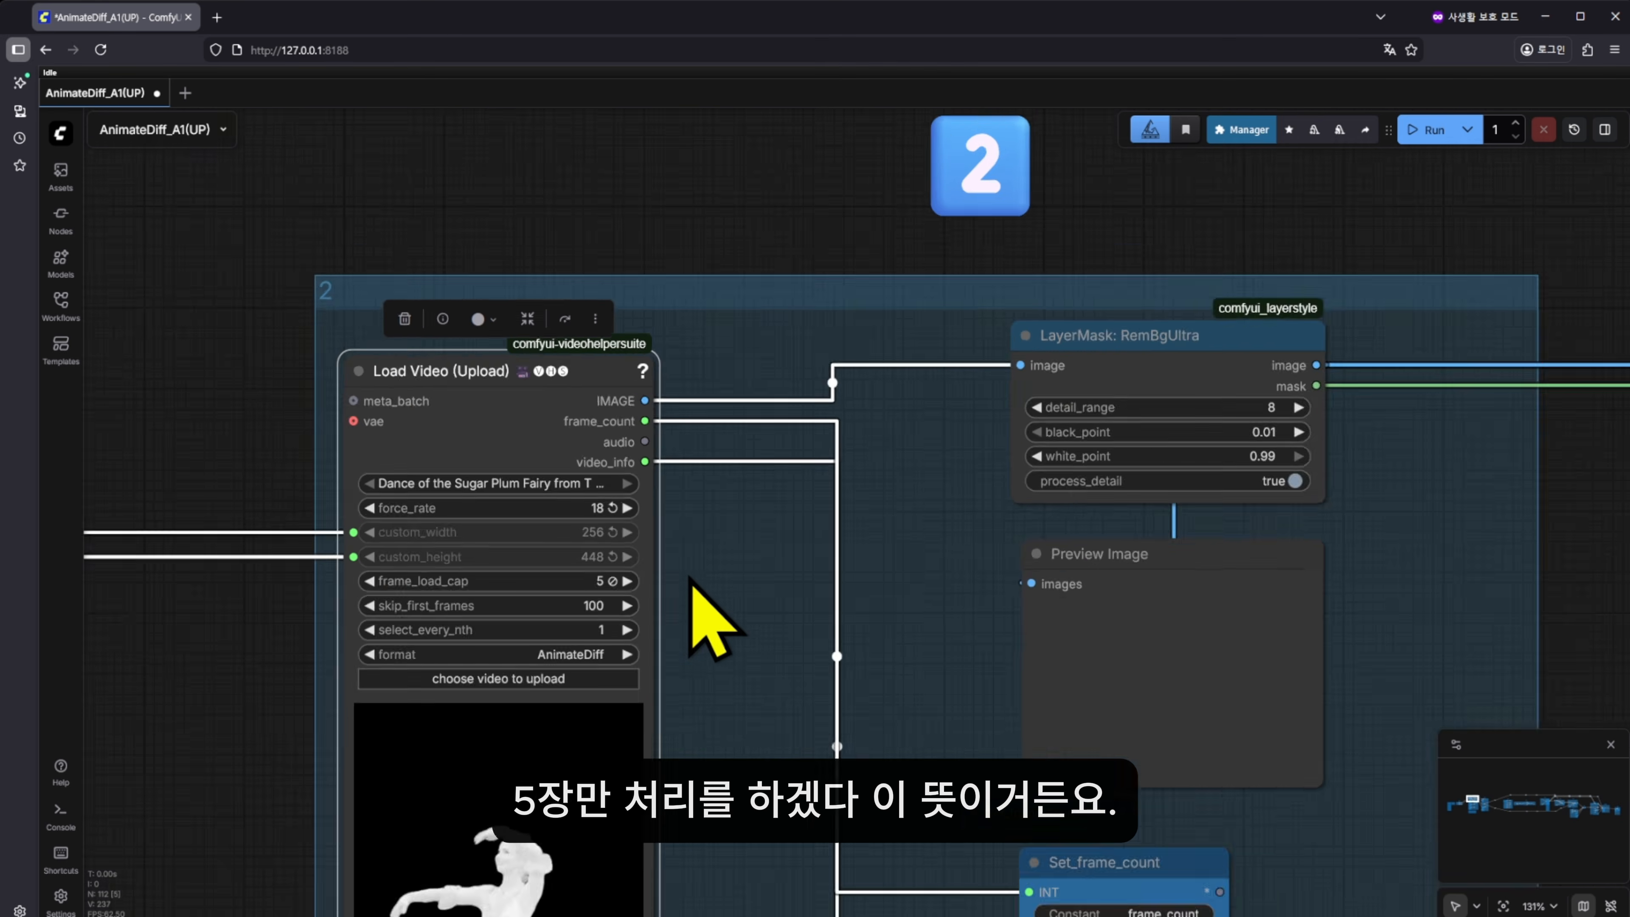
Set frame_load_cap back to 10 in the Load Video (Upload) node of group 2.
{"action": "left_click_drag", "start_coordinate": [733, 635], "coordinate": [642, 592]}
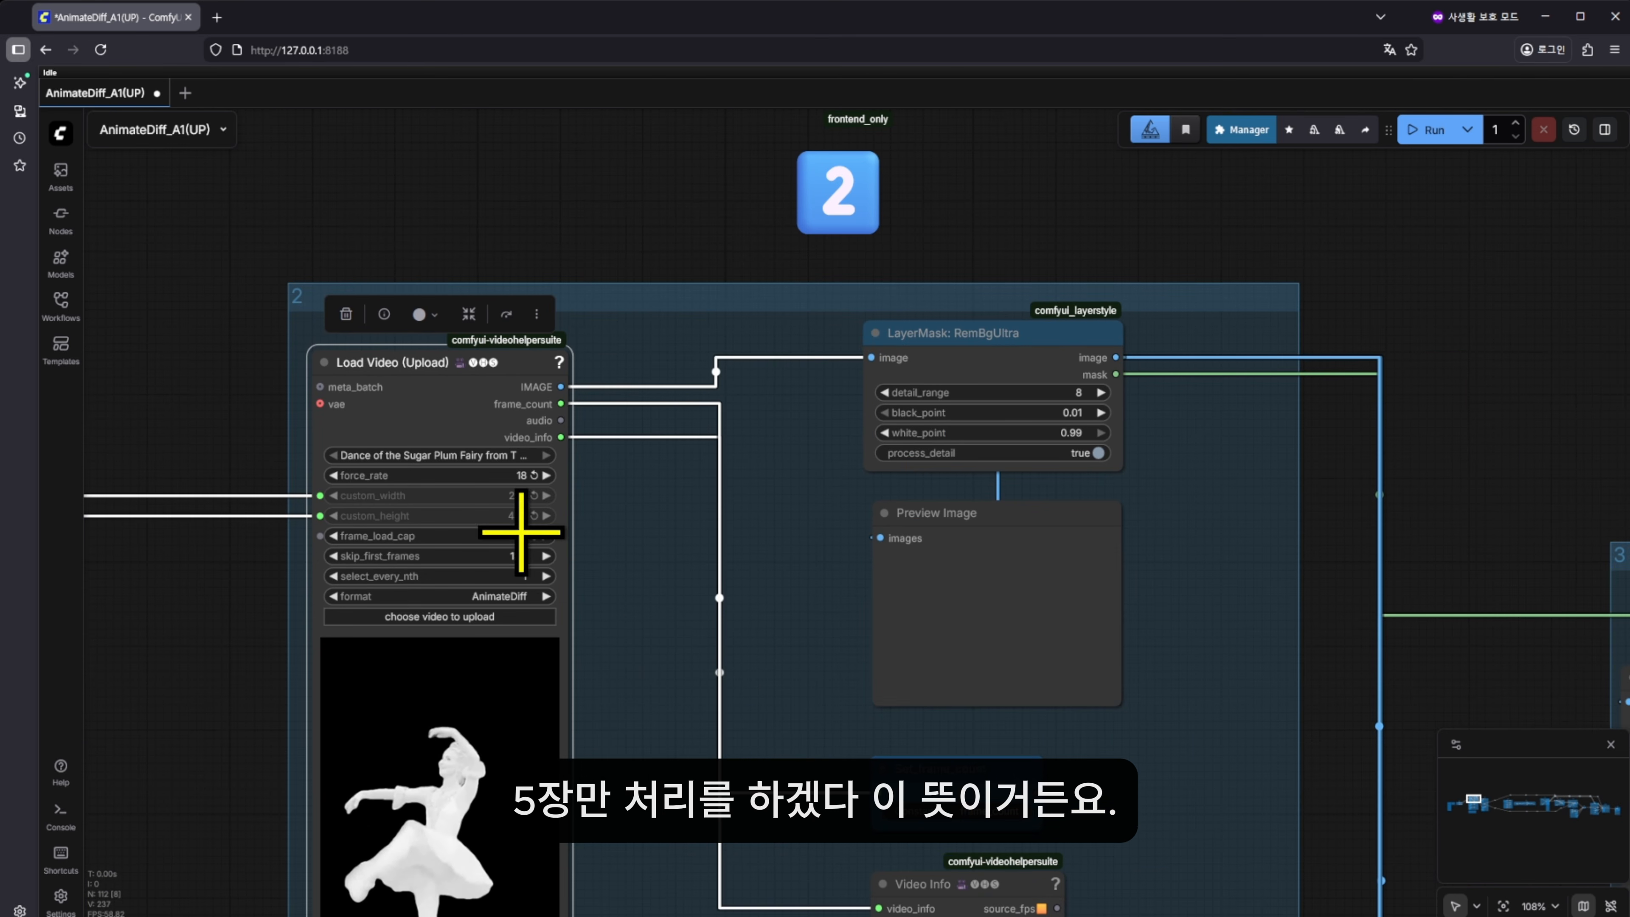
{"action": "left_click", "coordinate": [521, 532]}
{"action": "type", "text": "10"}
{"action": "key", "text": "Return"}
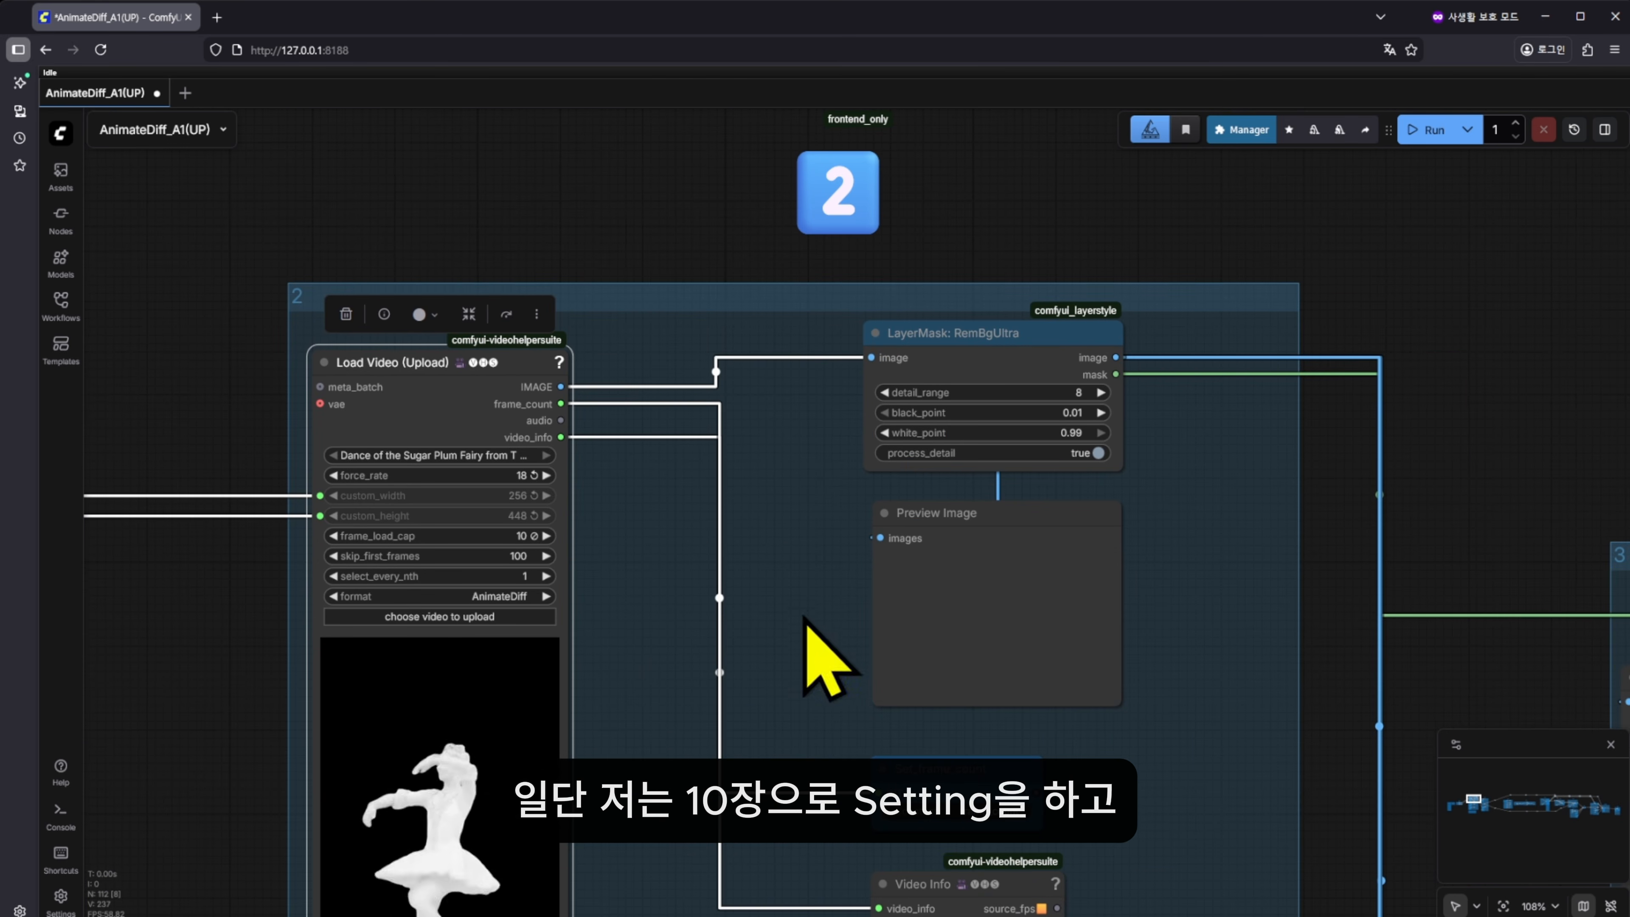
Detach the run controls onto the empty canvas above groups 4 and 5, and run the workflow.
{"action": "left_click_drag", "start_coordinate": [805, 619], "coordinate": [618, 491]}
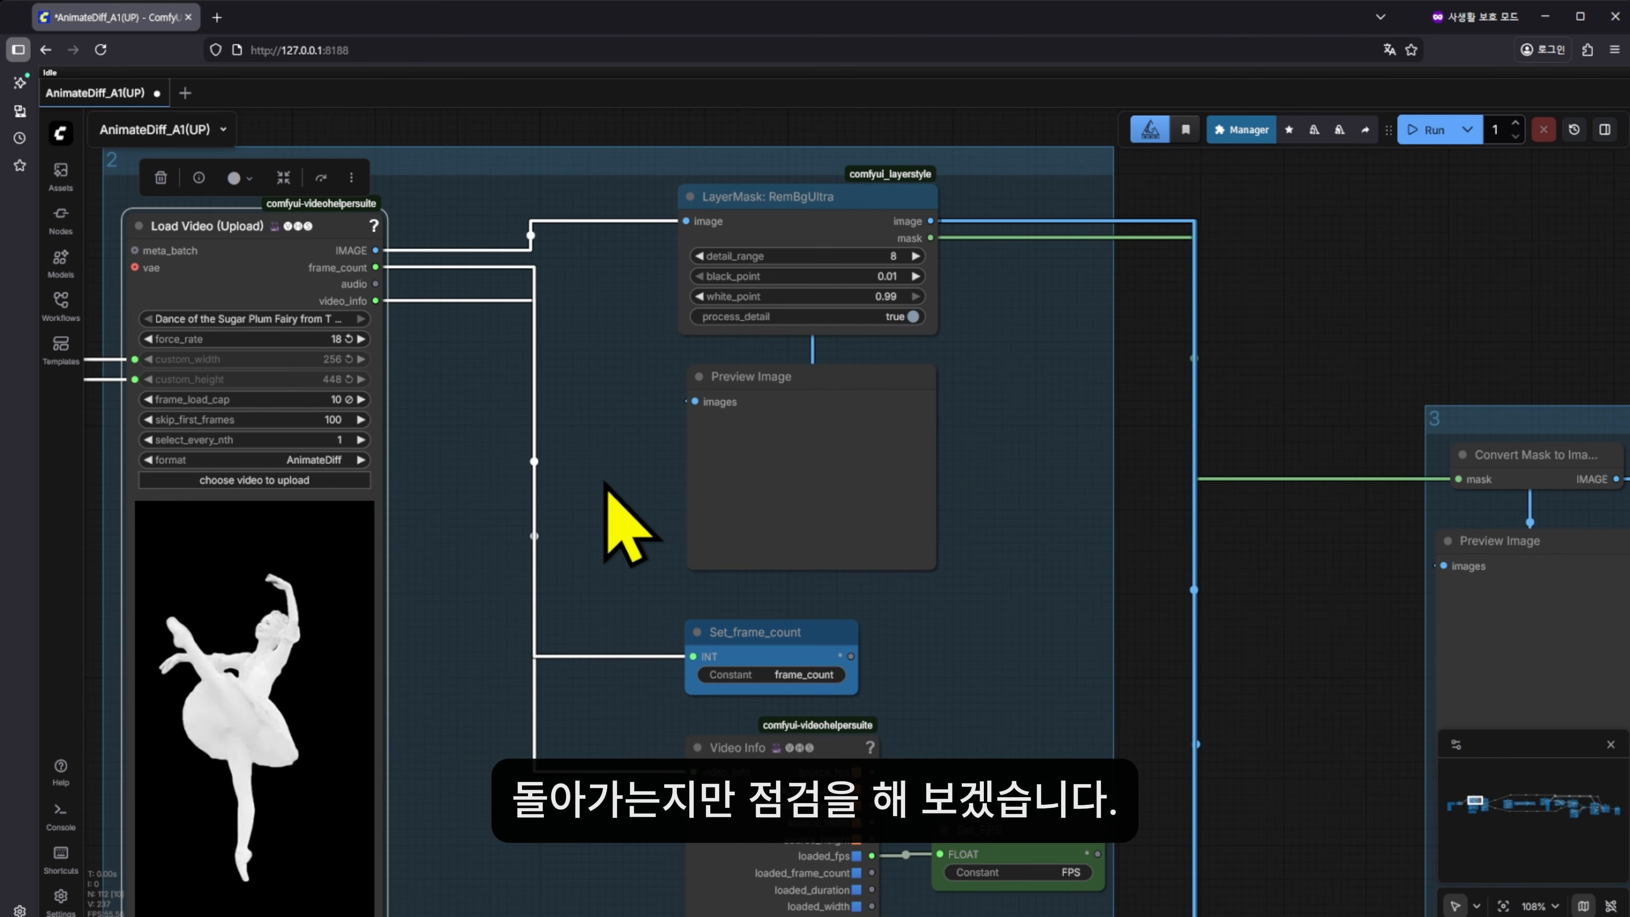
{"action": "scroll", "coordinate": [648, 604], "scroll_direction": "down", "scroll_amount": 12}
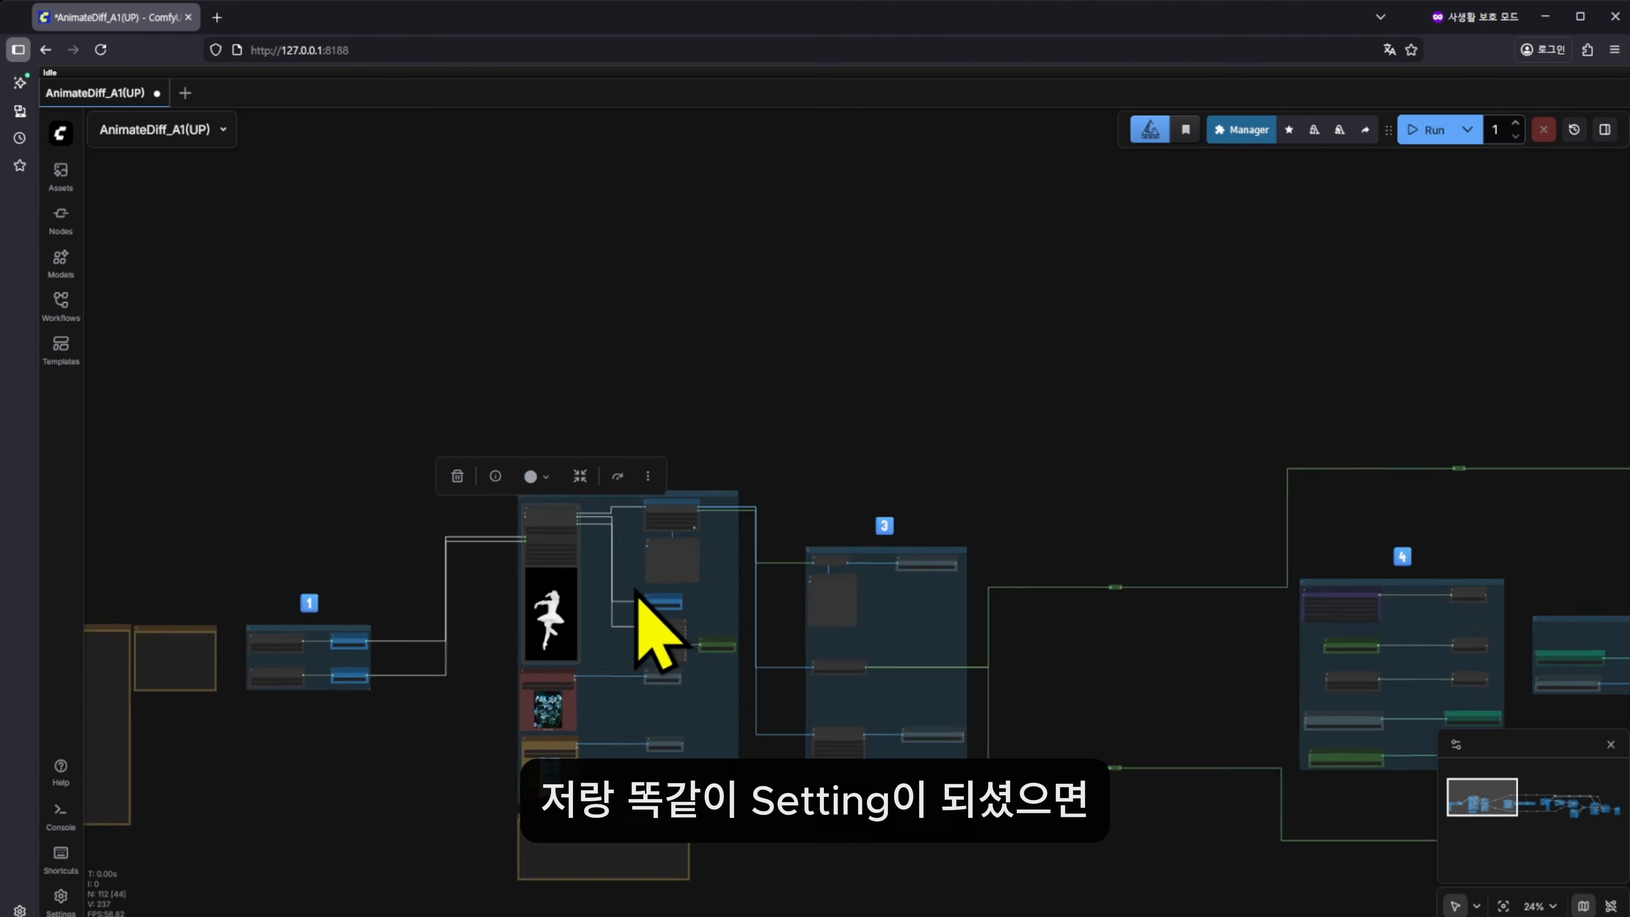
{"action": "scroll", "coordinate": [637, 590], "scroll_direction": "down", "scroll_amount": 4}
{"action": "left_click_drag", "start_coordinate": [884, 473], "coordinate": [466, 401]}
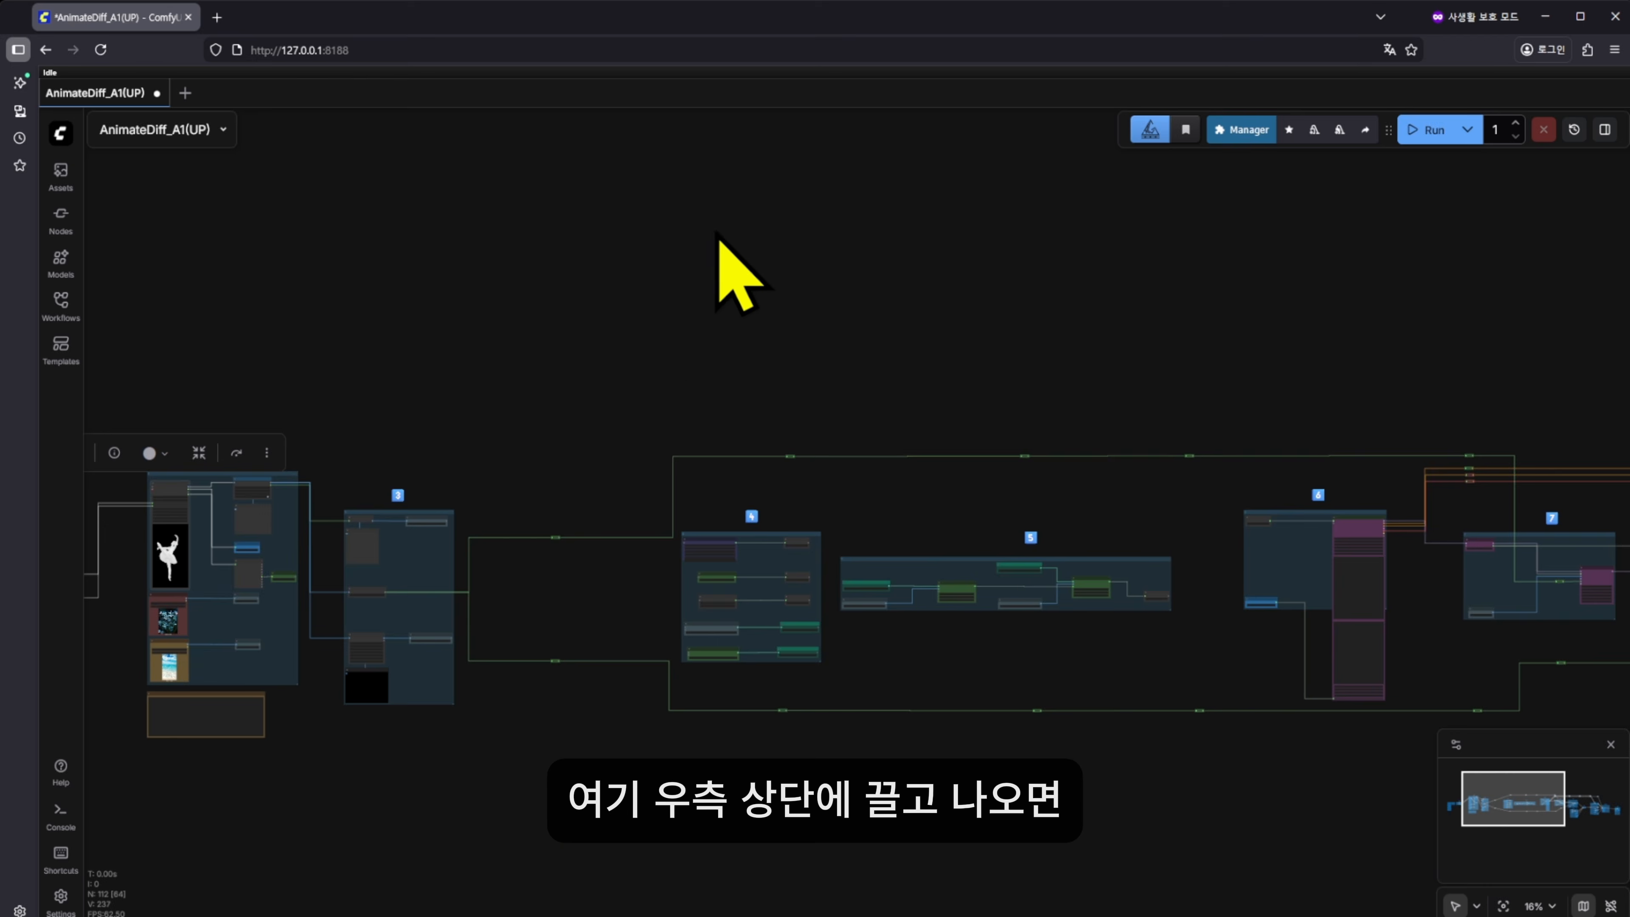
{"action": "left_click_drag", "start_coordinate": [1388, 129], "coordinate": [850, 360]}
{"action": "left_click", "coordinate": [709, 393]}
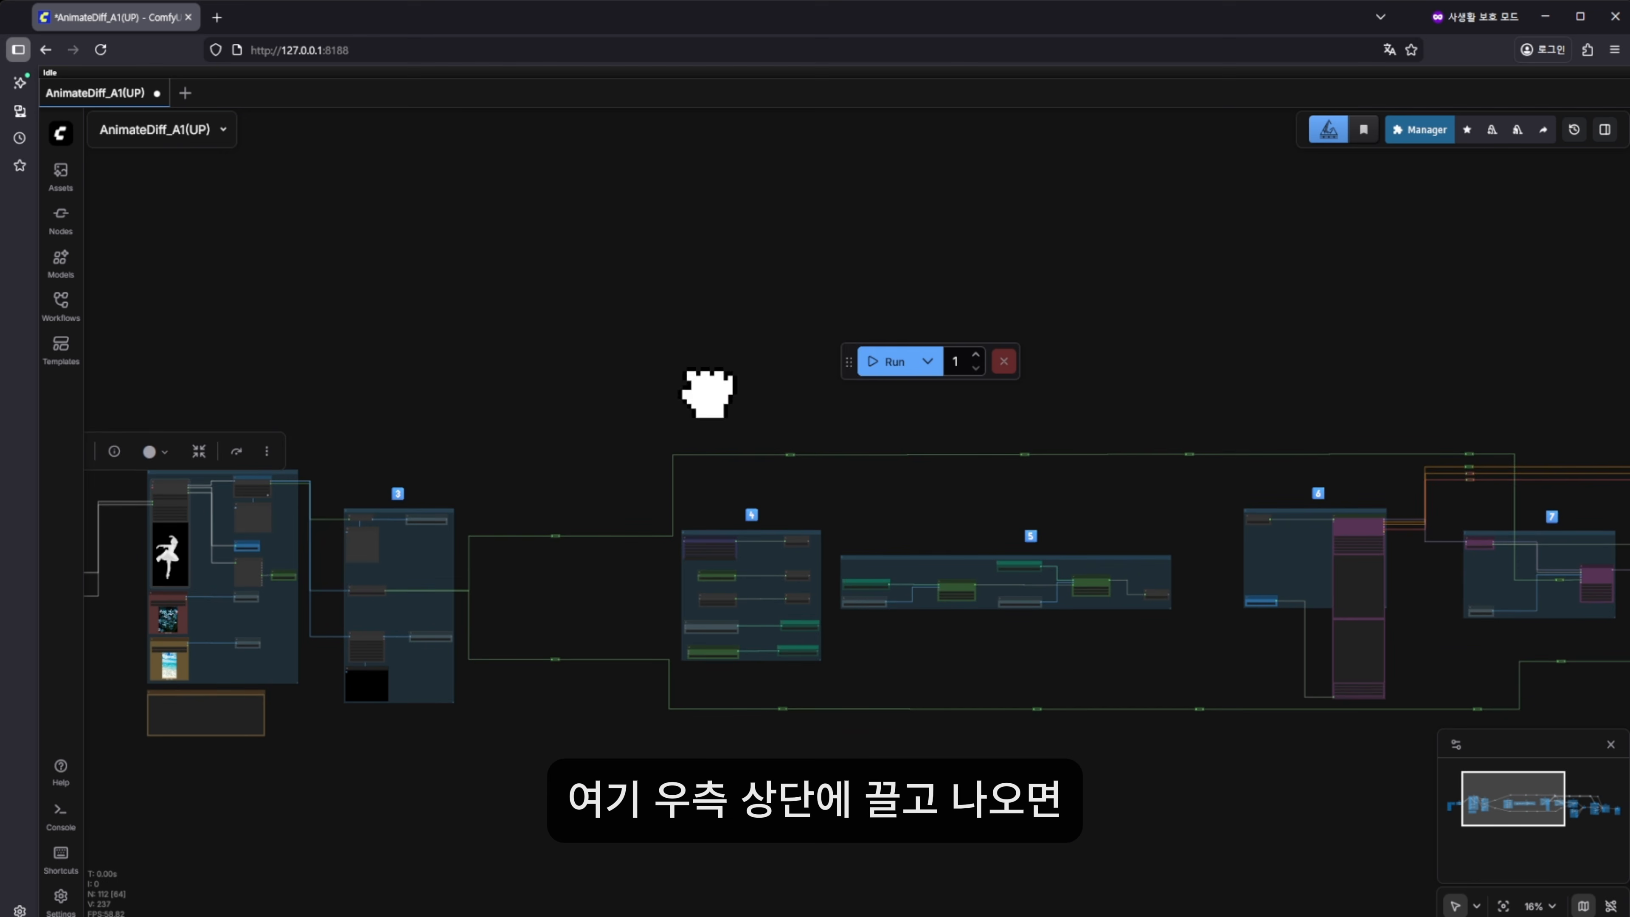
{"action": "left_click", "coordinate": [880, 362]}
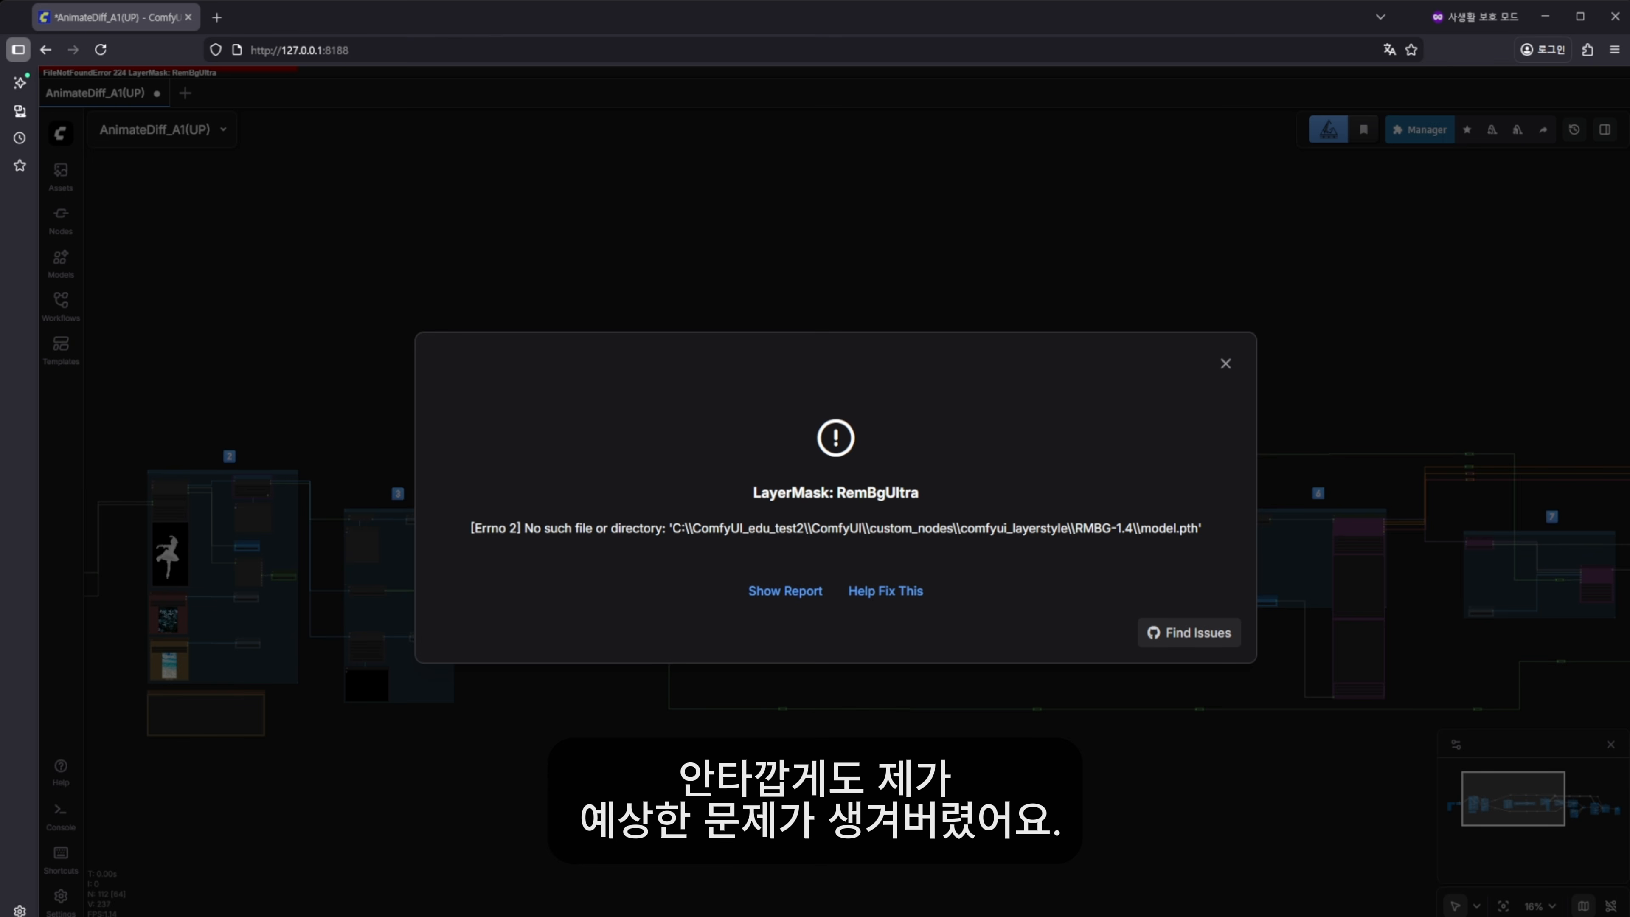
Examine the LayerMask: RemBgUltra error for the missing file's name and the folder path where it is expected.
{"action": "left_click_drag", "start_coordinate": [743, 527], "coordinate": [801, 496]}
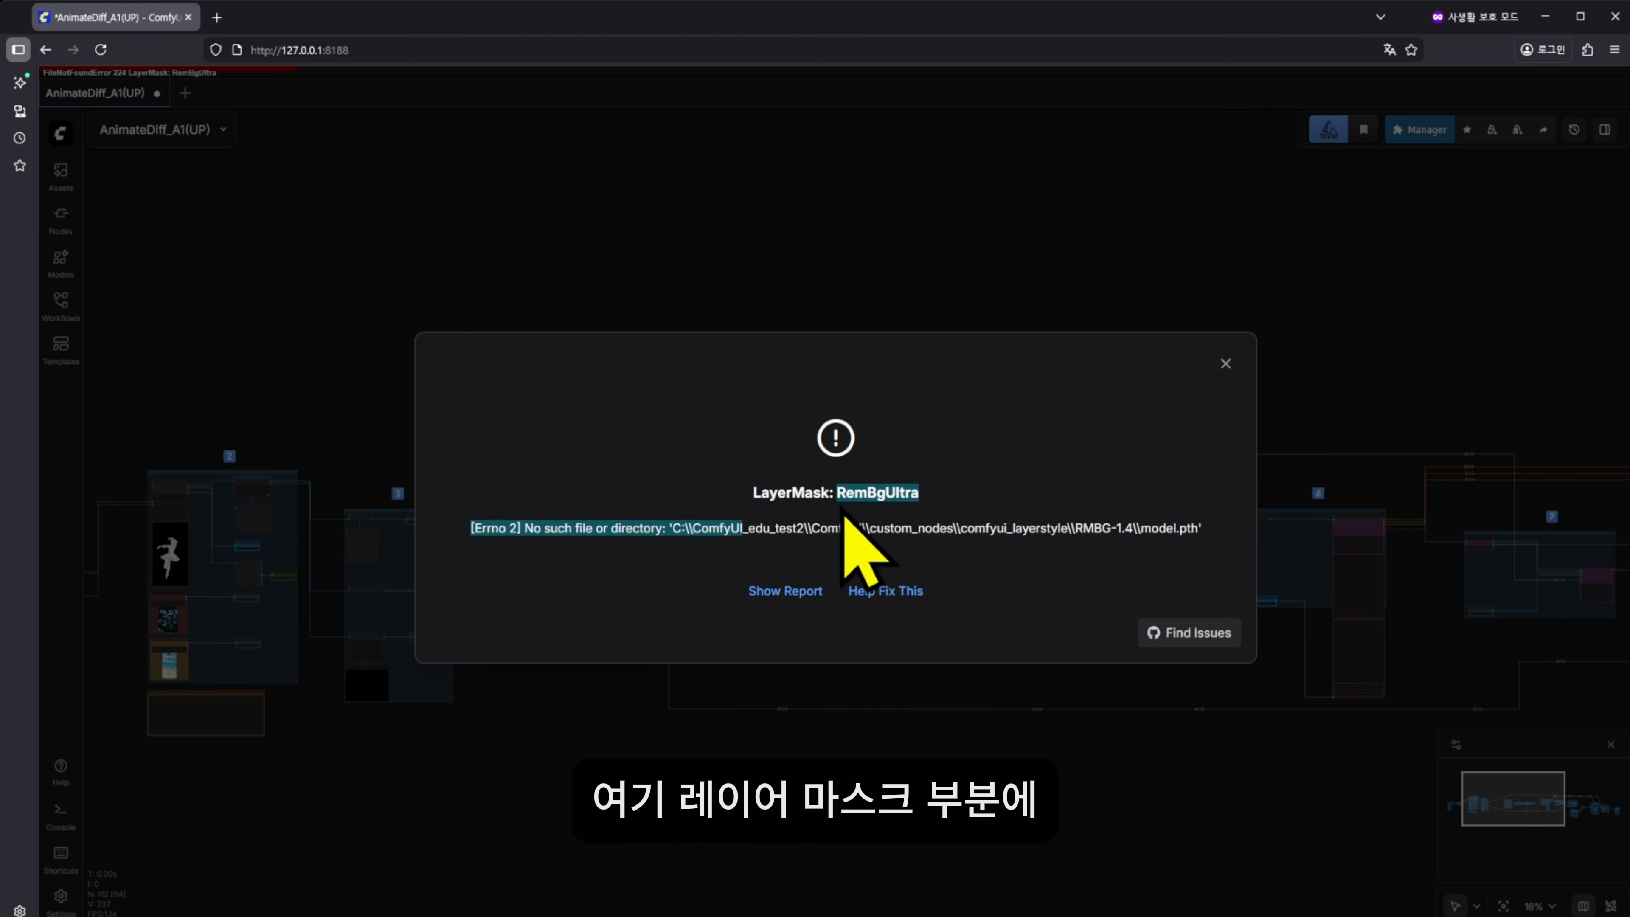
{"action": "left_click", "coordinate": [827, 527]}
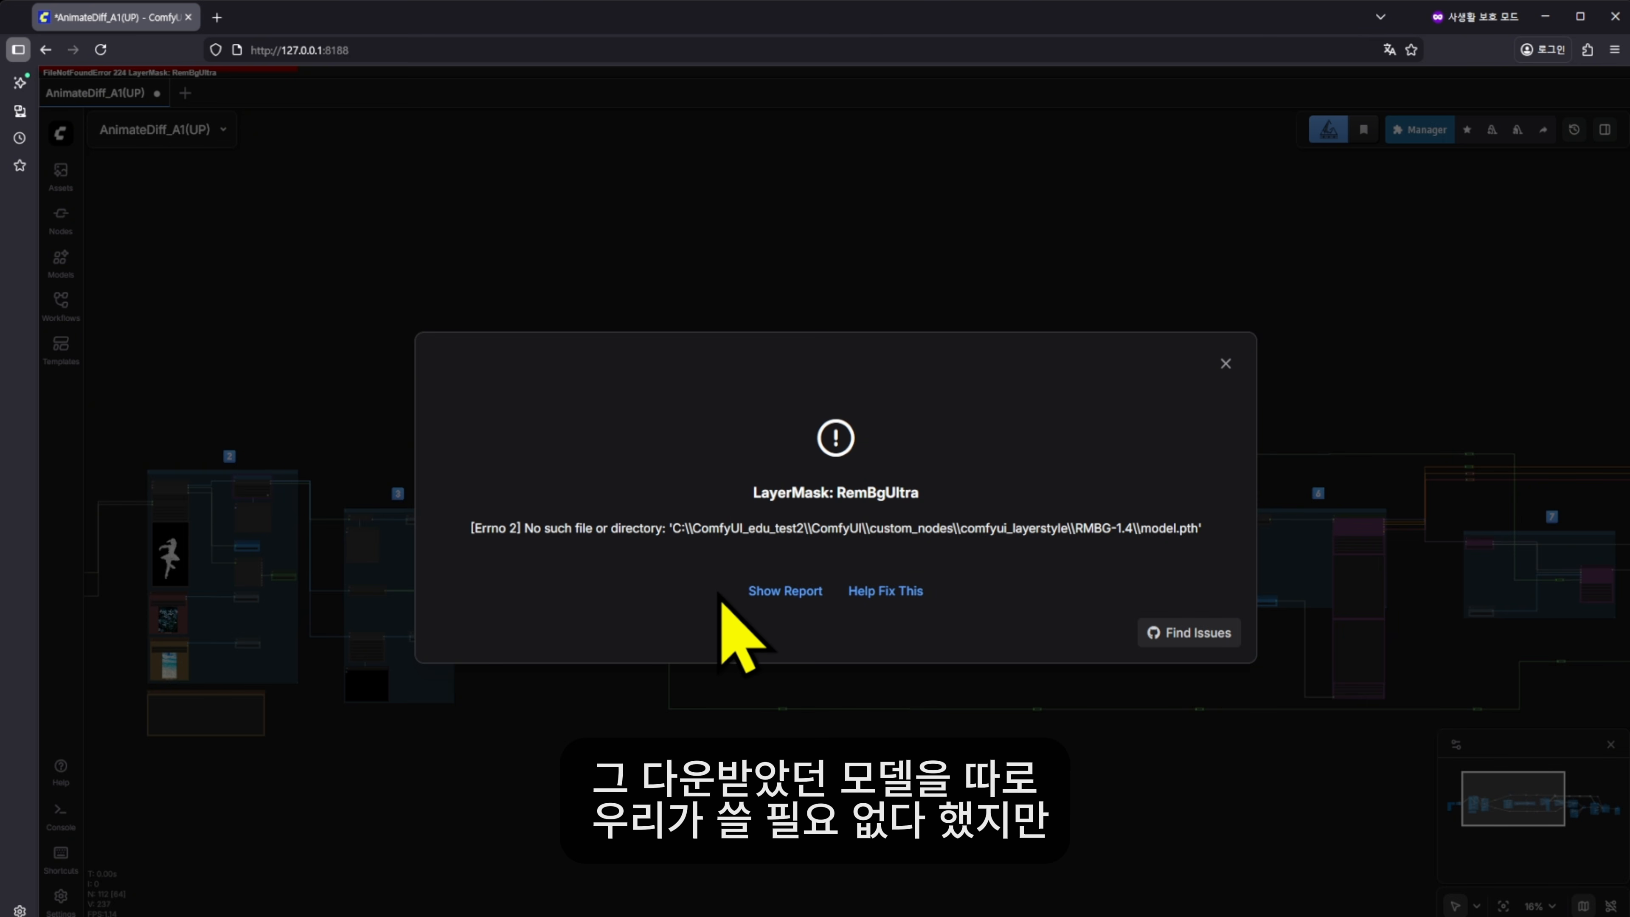
{"action": "left_click_drag", "start_coordinate": [472, 528], "coordinate": [1216, 540]}
{"action": "left_click", "coordinate": [1123, 527]}
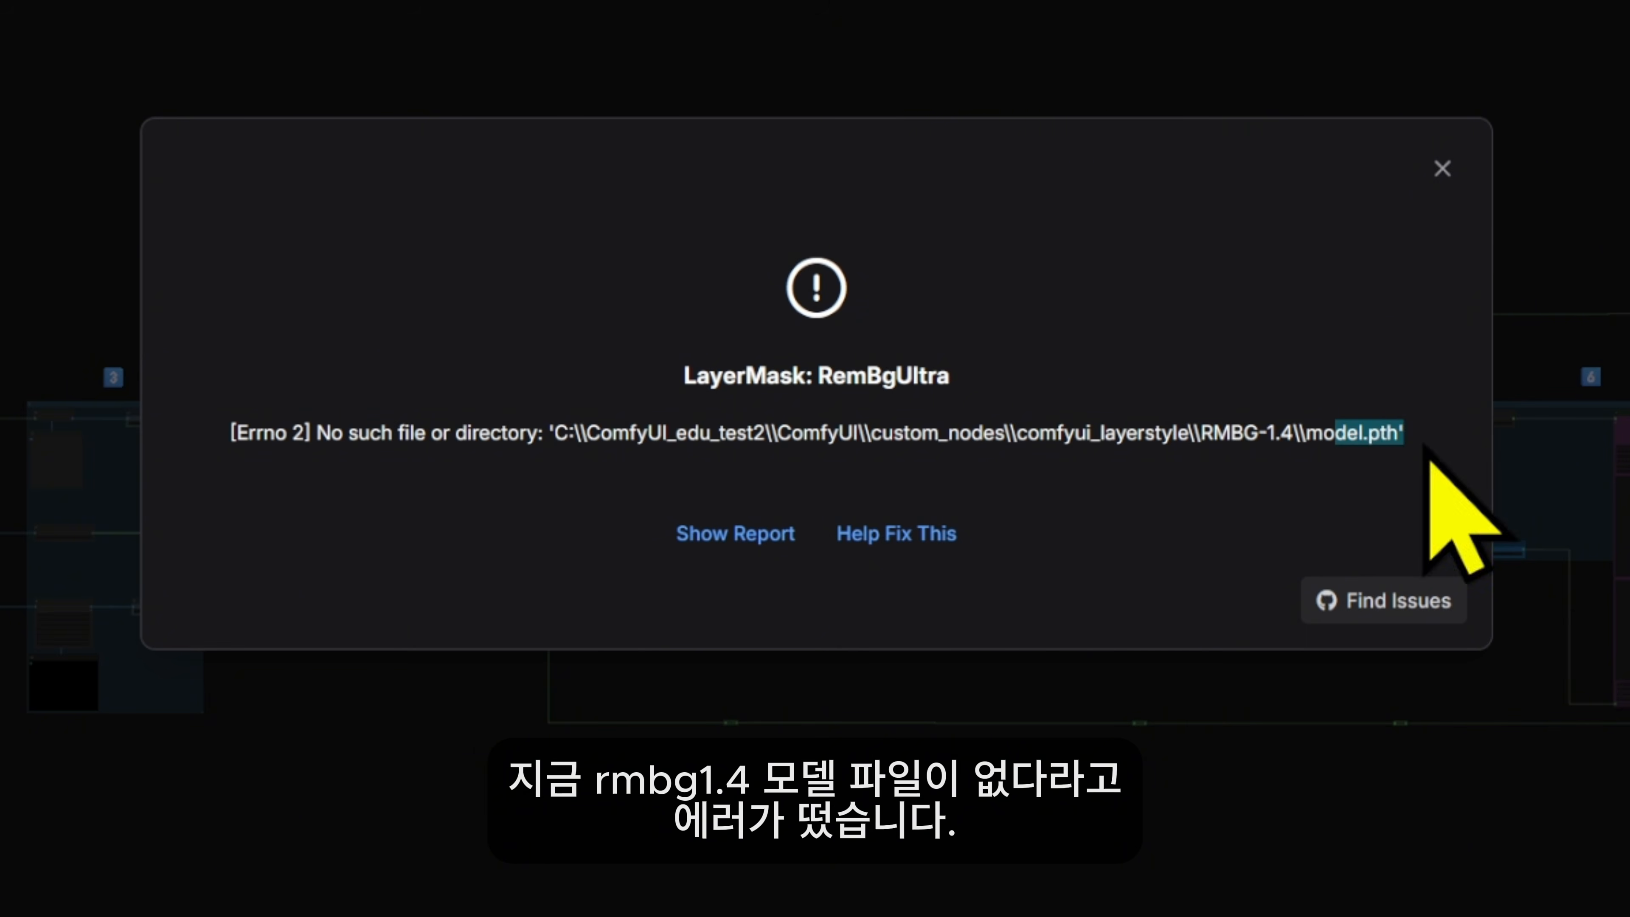
{"action": "left_click", "coordinate": [1344, 438]}
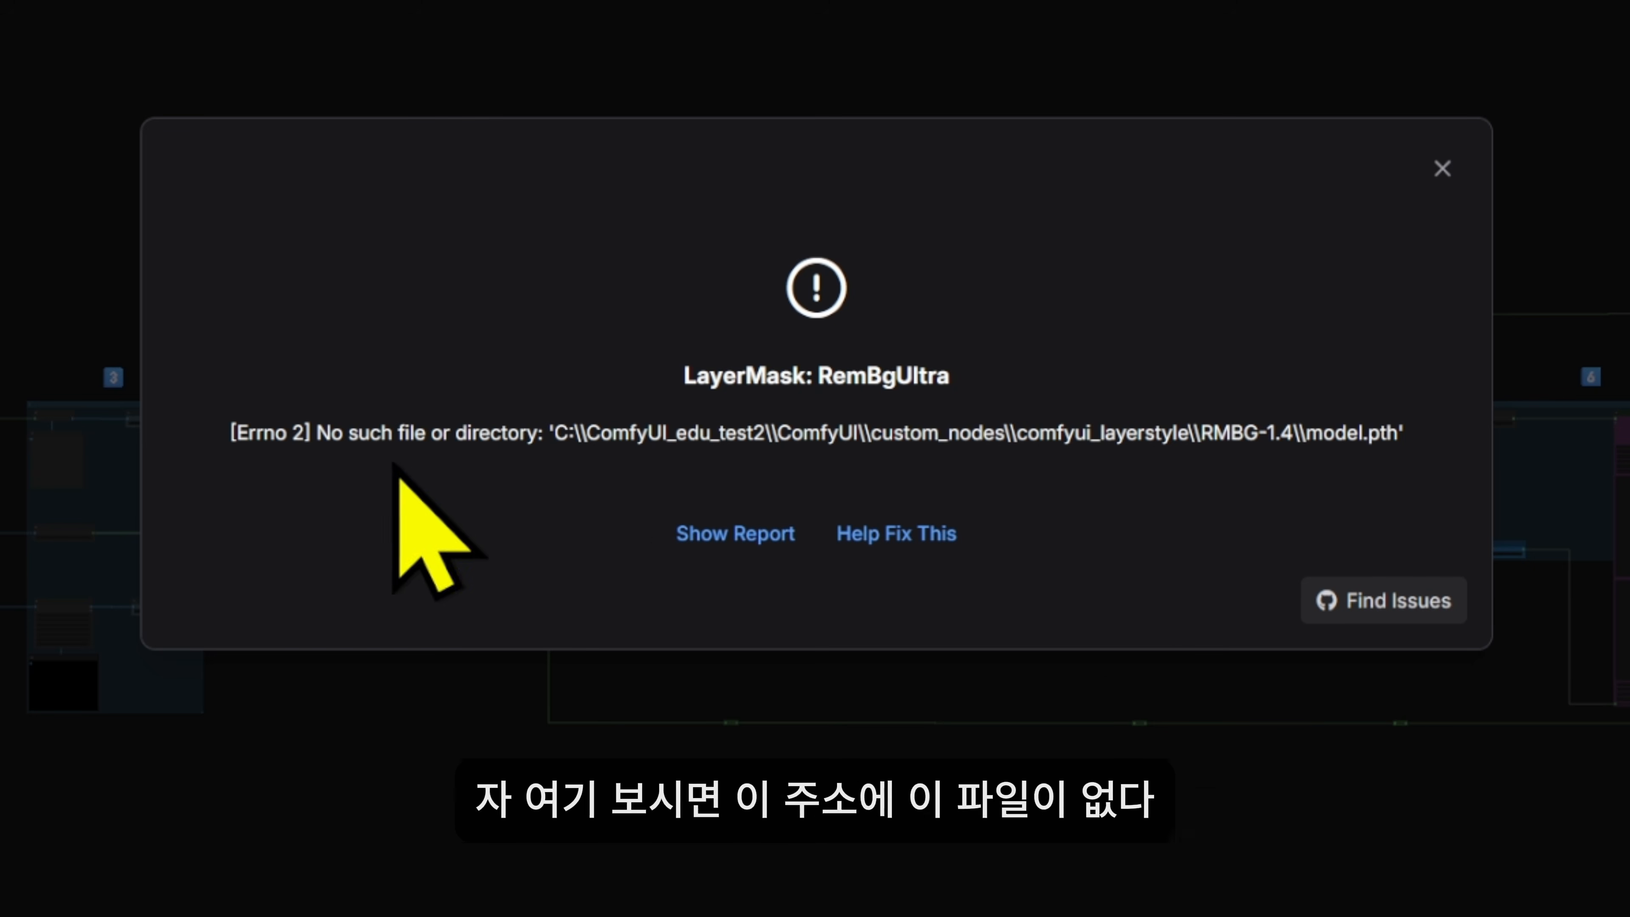
{"action": "left_click_drag", "start_coordinate": [307, 437], "coordinate": [1199, 464]}
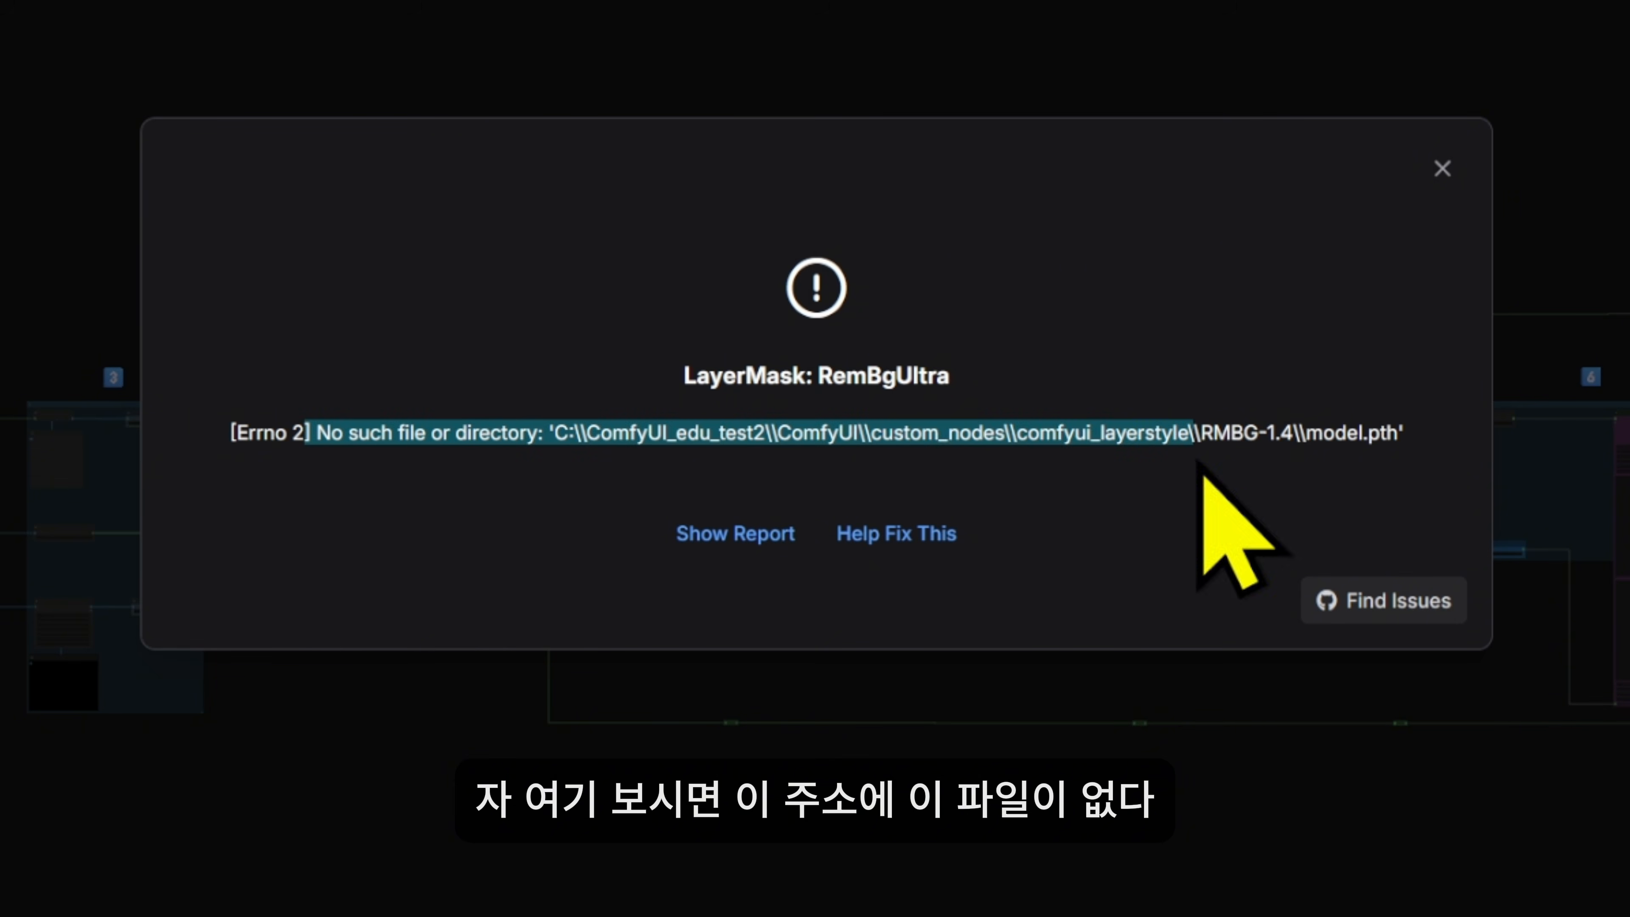
{"action": "left_click", "coordinate": [1319, 439]}
{"action": "triple_click", "coordinate": [1391, 439]}
{"action": "left_click", "coordinate": [1365, 438]}
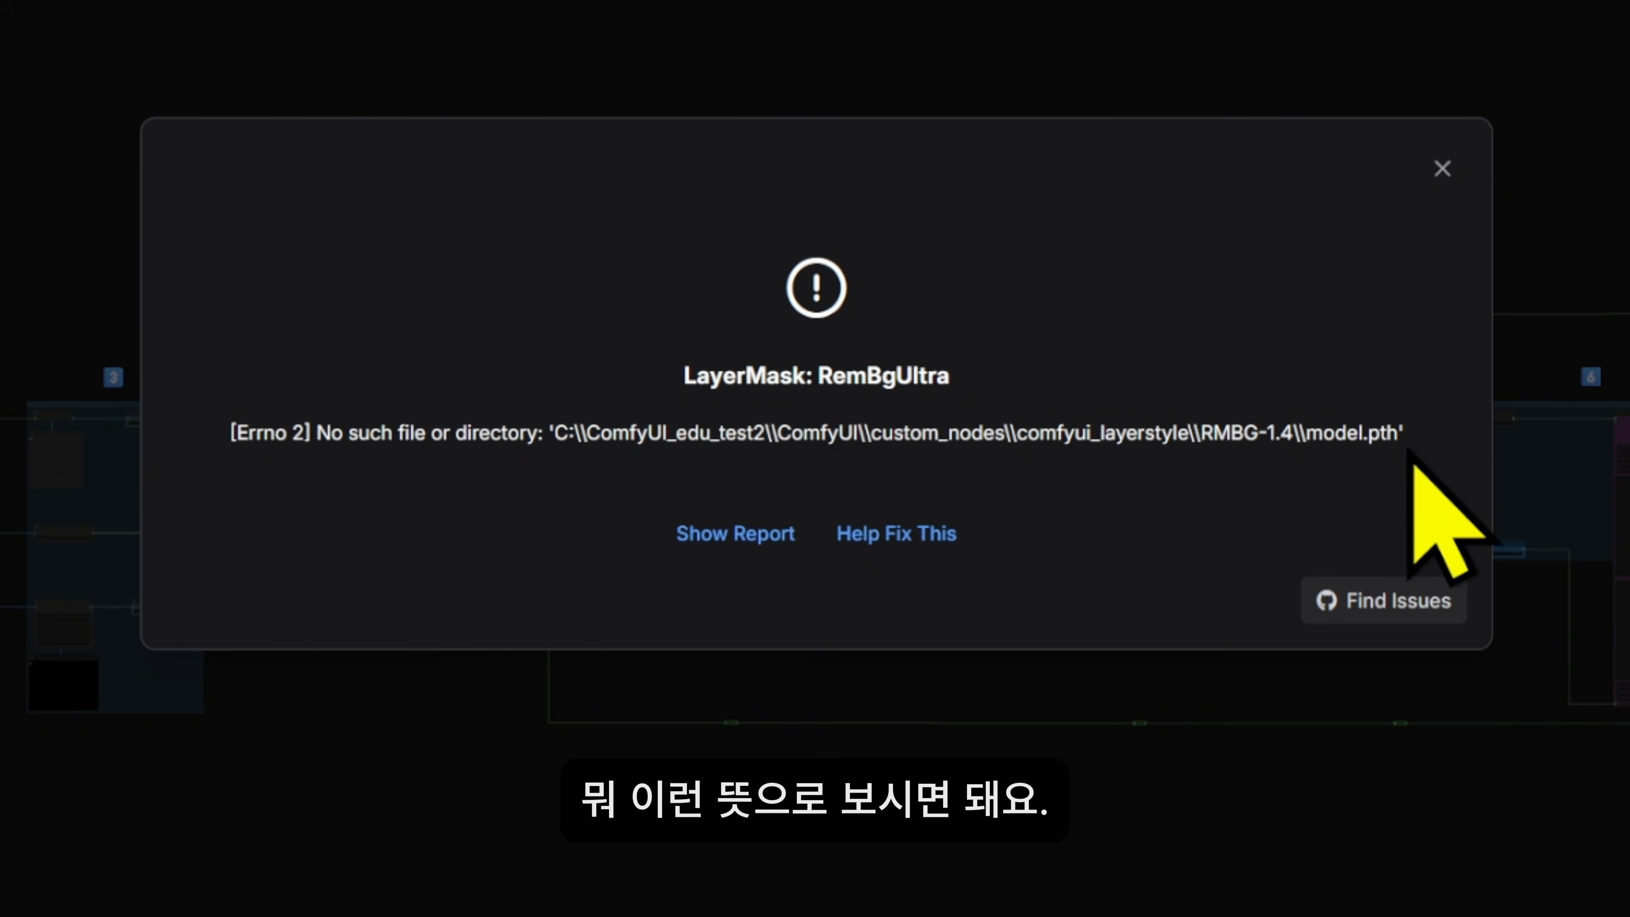
{"action": "left_click_drag", "start_coordinate": [1306, 438], "coordinate": [1399, 436]}
{"action": "left_click", "coordinate": [1403, 436]}
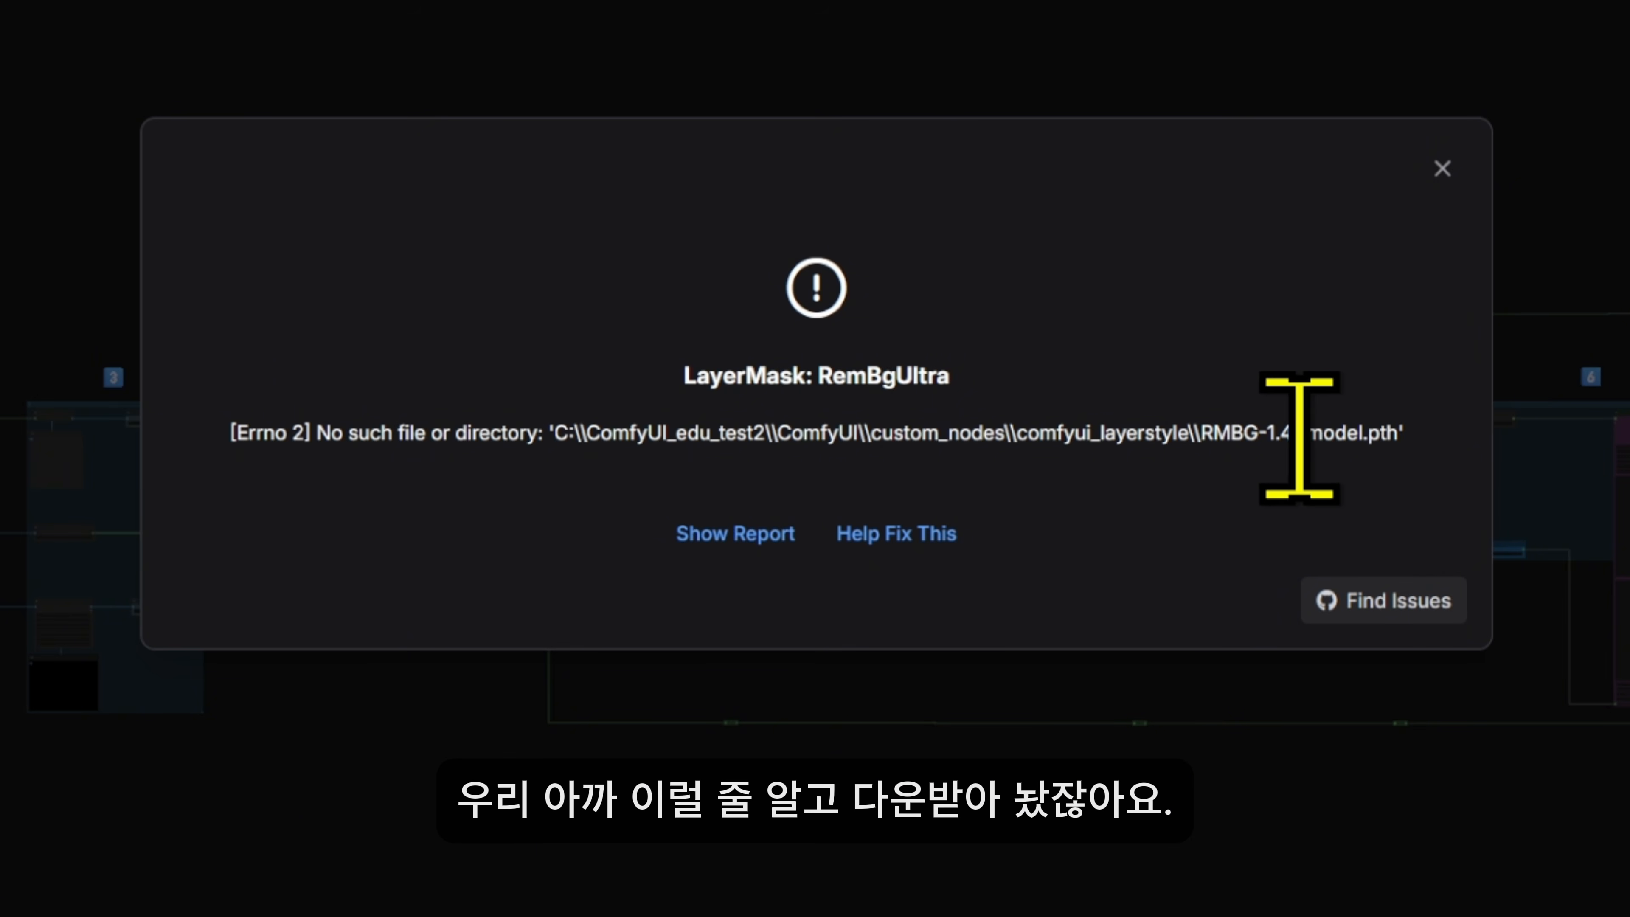
{"action": "left_click_drag", "start_coordinate": [1322, 416], "coordinate": [1399, 423]}
{"action": "left_click", "coordinate": [1399, 423]}
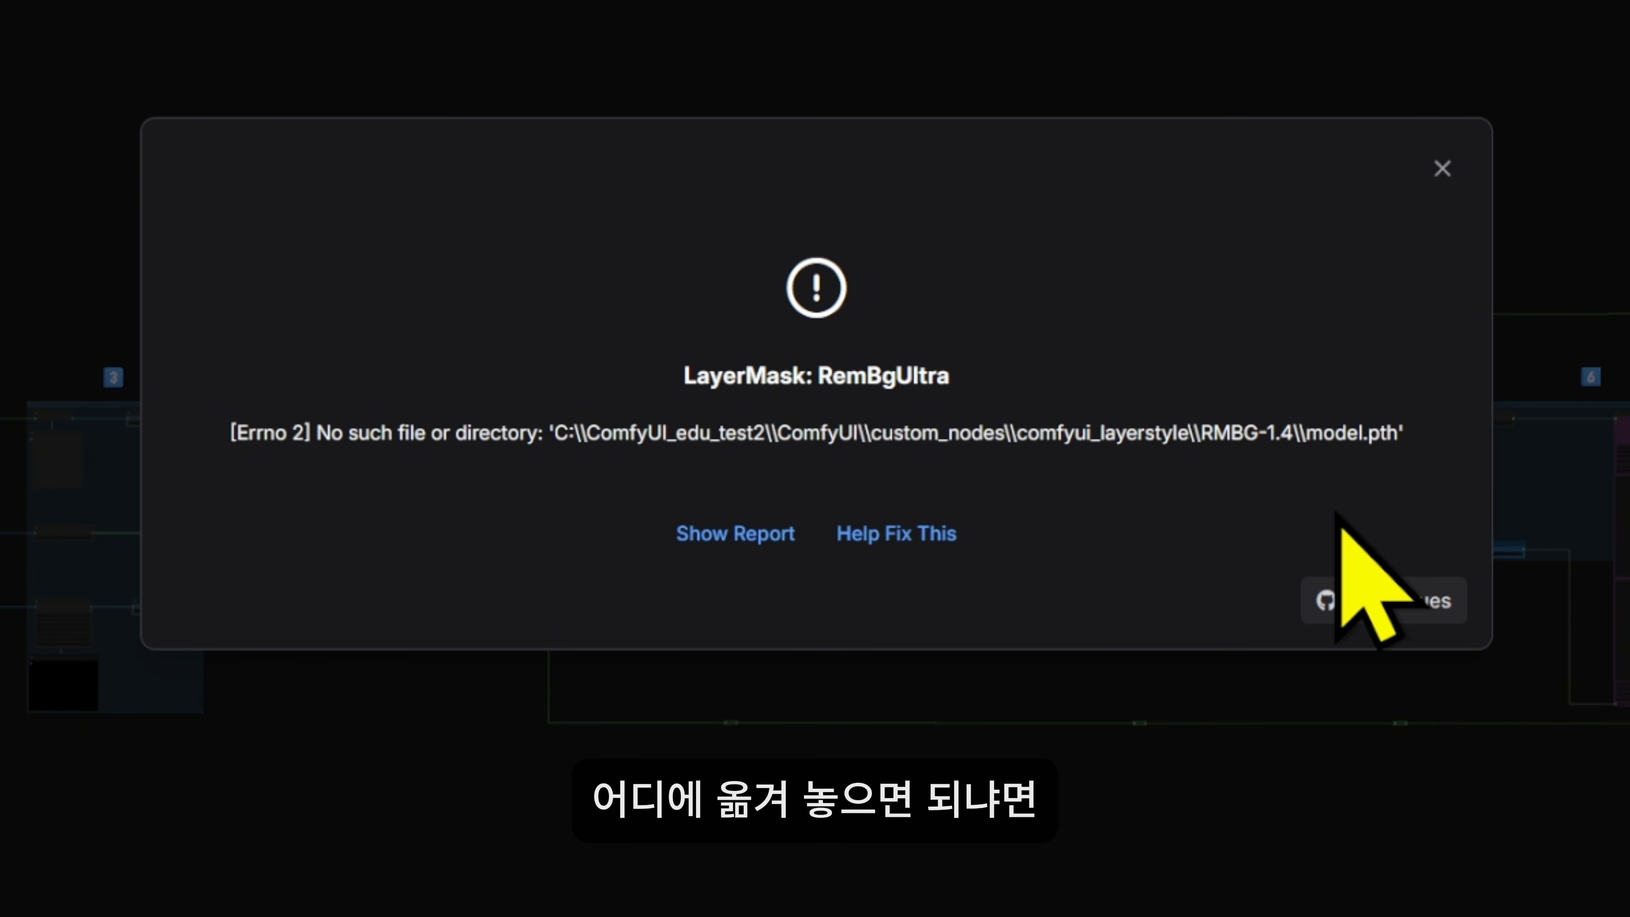
{"action": "left_click_drag", "start_coordinate": [895, 442], "coordinate": [1164, 437]}
{"action": "left_click", "coordinate": [1182, 476]}
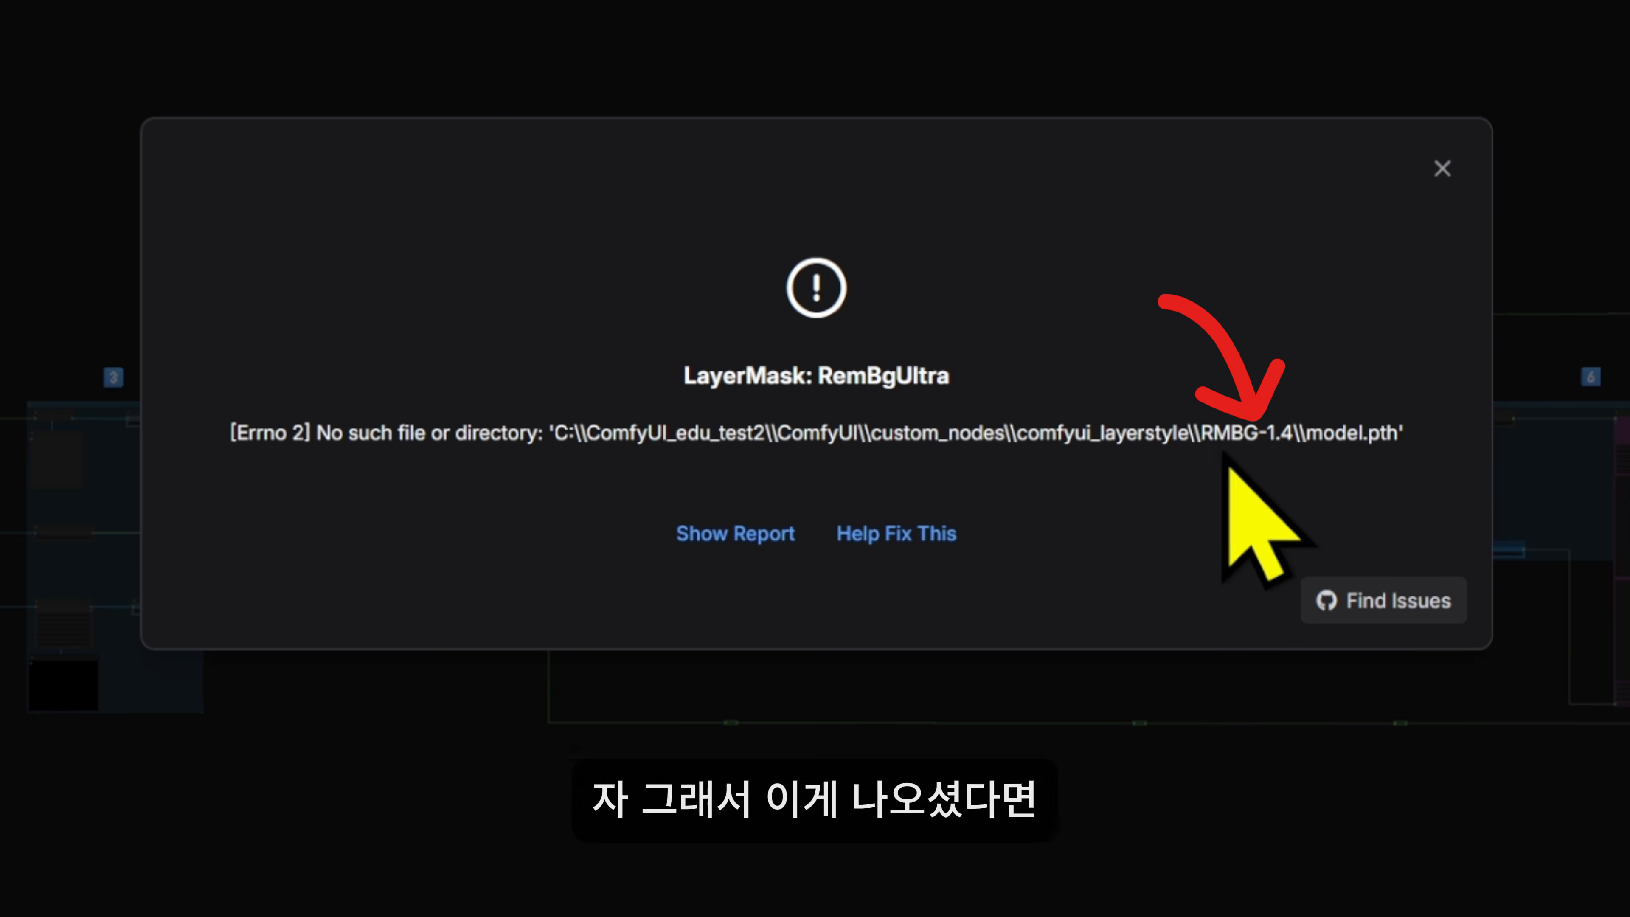
{"action": "left_click_drag", "start_coordinate": [1198, 432], "coordinate": [1282, 475]}
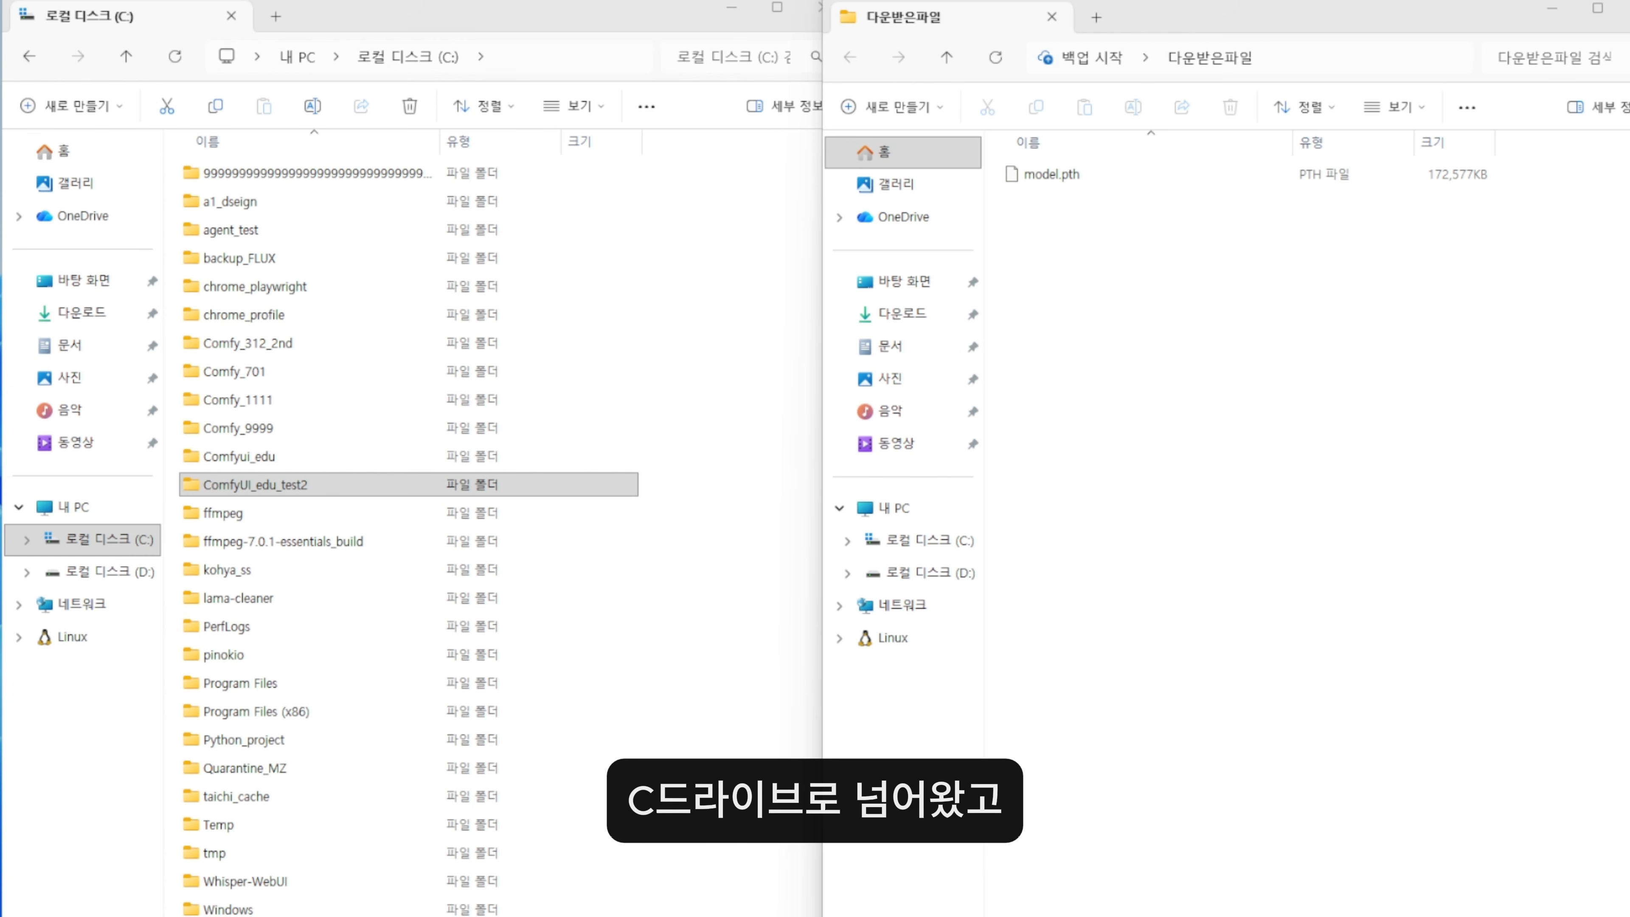
Open the comfyui_layerstyle folder under C:\ComfyUI_edu_test2\ComfyUI\custom_nodes, alongside the window holding the downloaded model.pth.
{"action": "left_click", "coordinate": [1117, 473]}
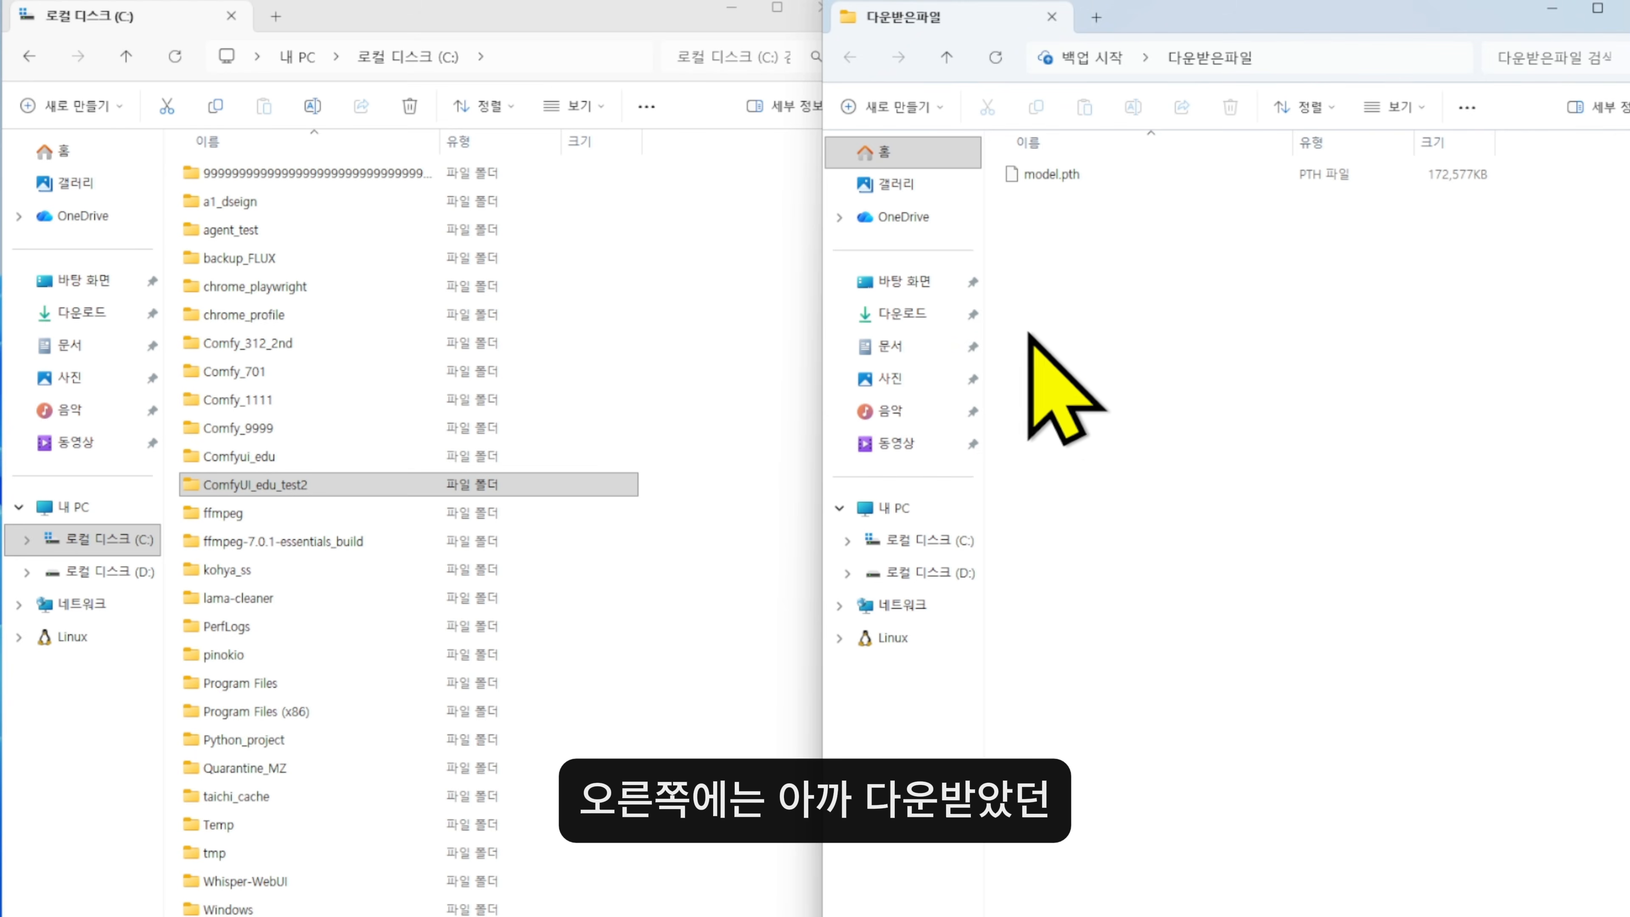
{"action": "left_click_drag", "start_coordinate": [1140, 254], "coordinate": [1100, 251]}
{"action": "left_click", "coordinate": [808, 509]}
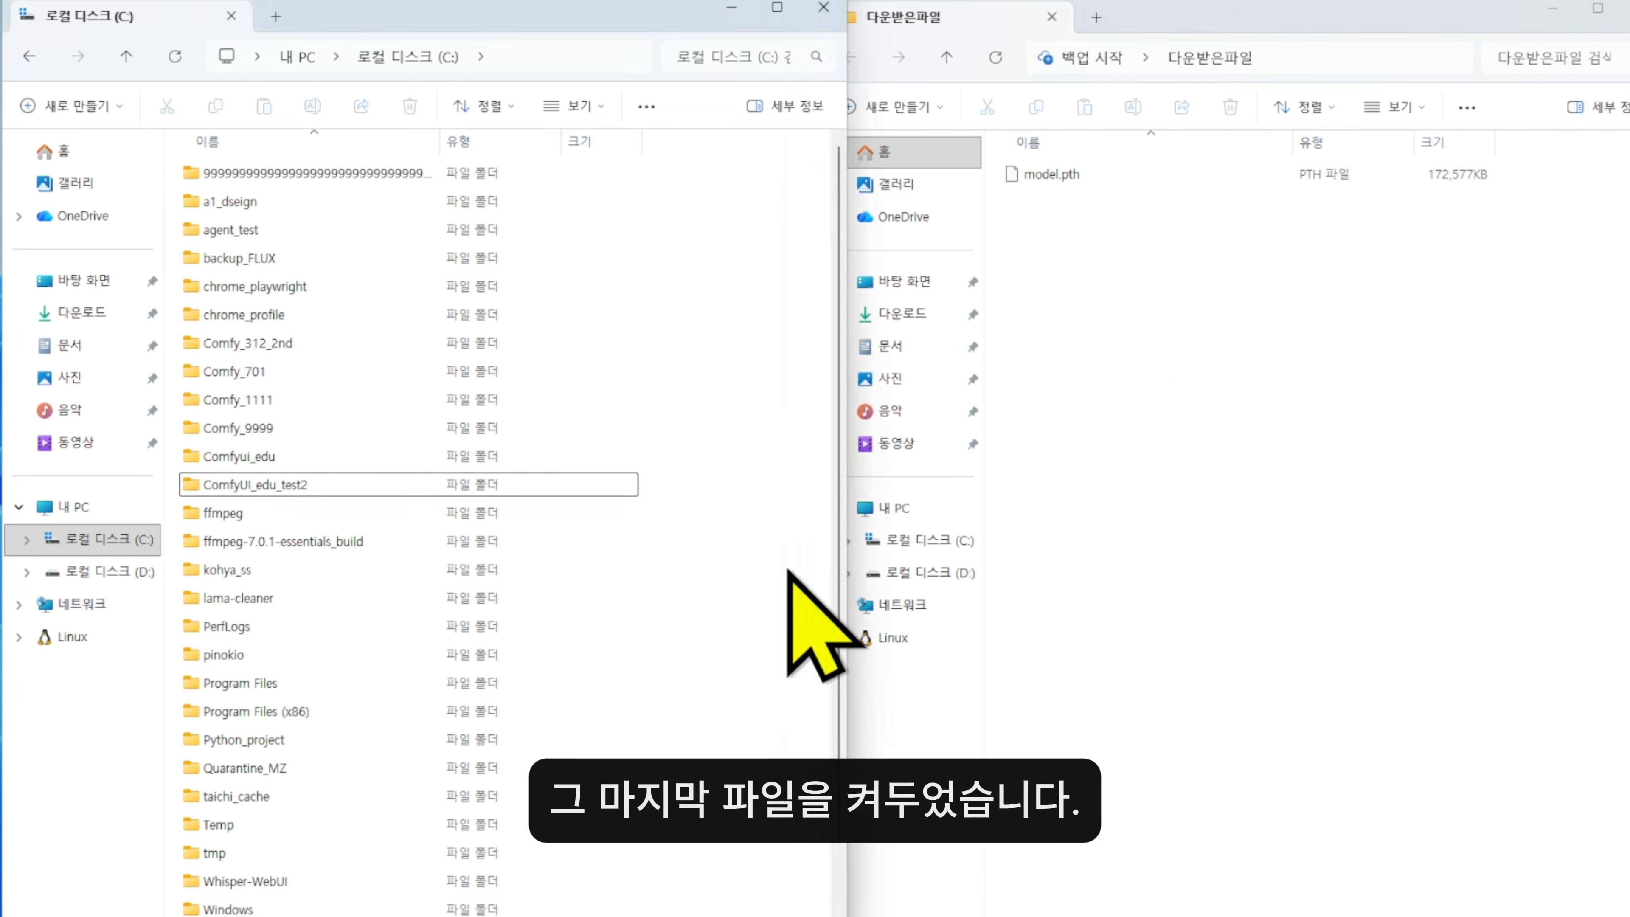
{"action": "left_click", "coordinate": [232, 488]}
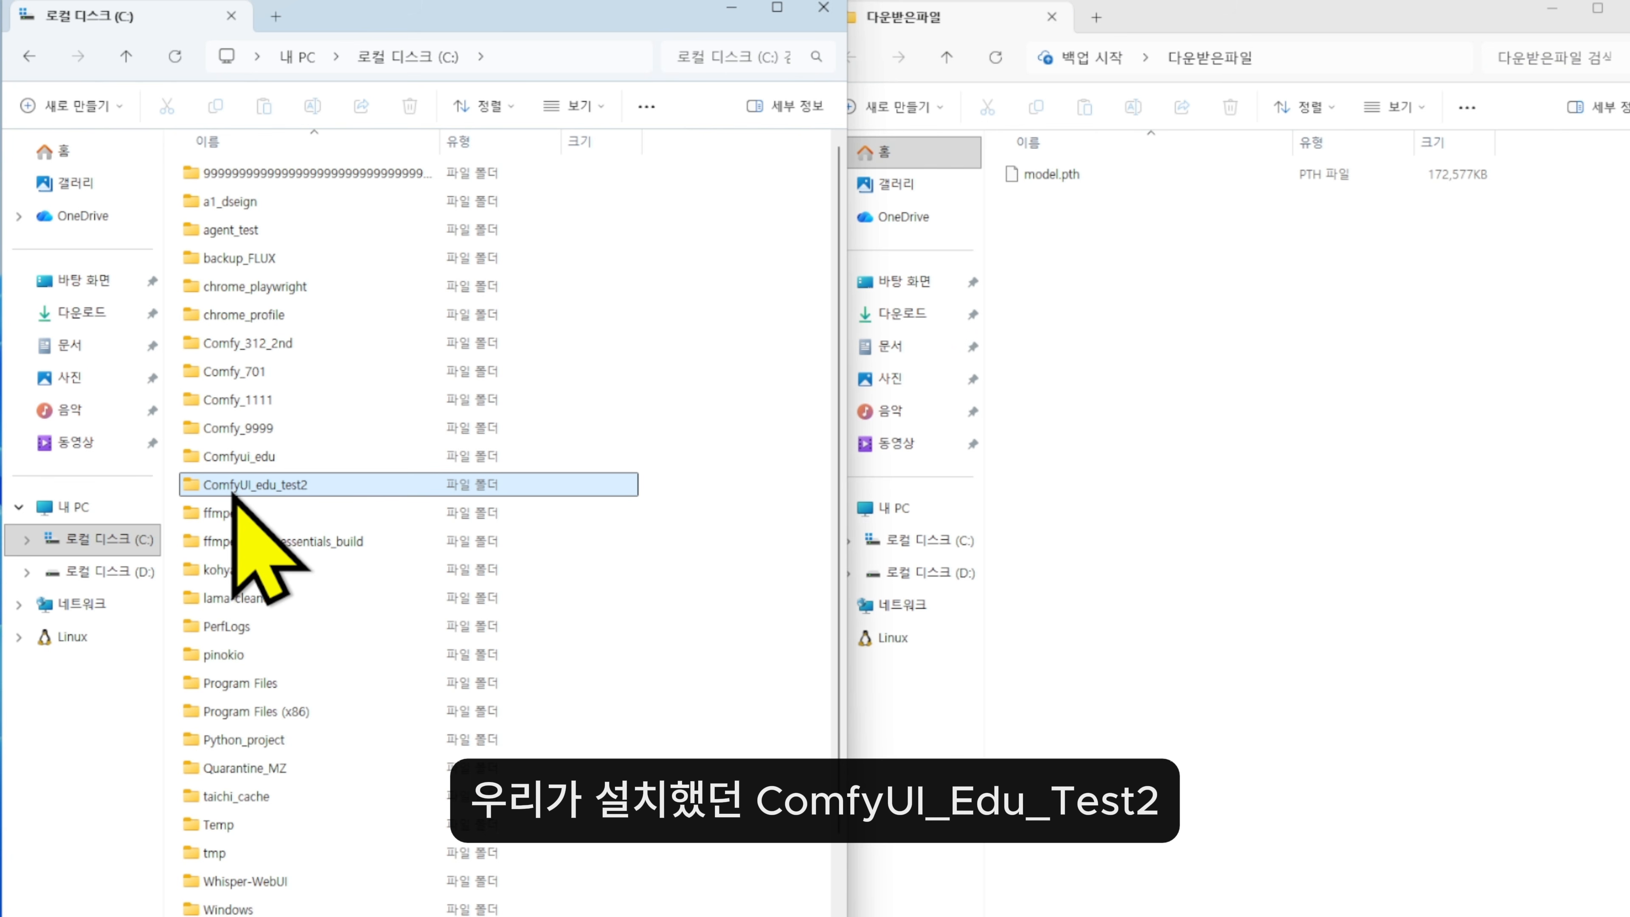
{"action": "double_click", "coordinate": [276, 488]}
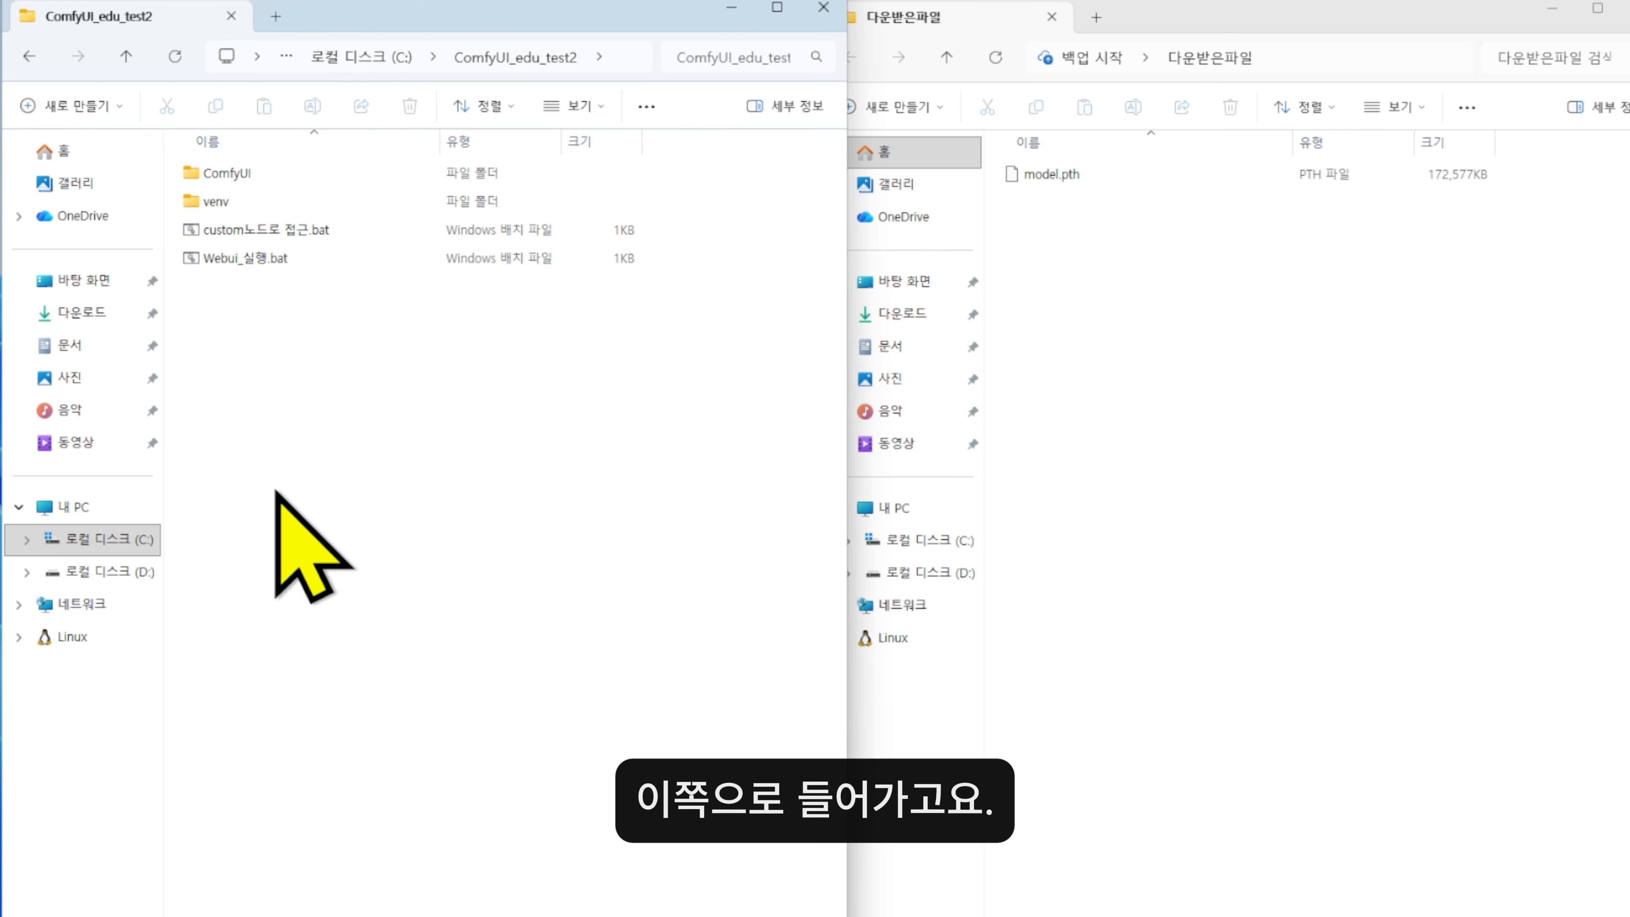
{"action": "double_click", "coordinate": [251, 187]}
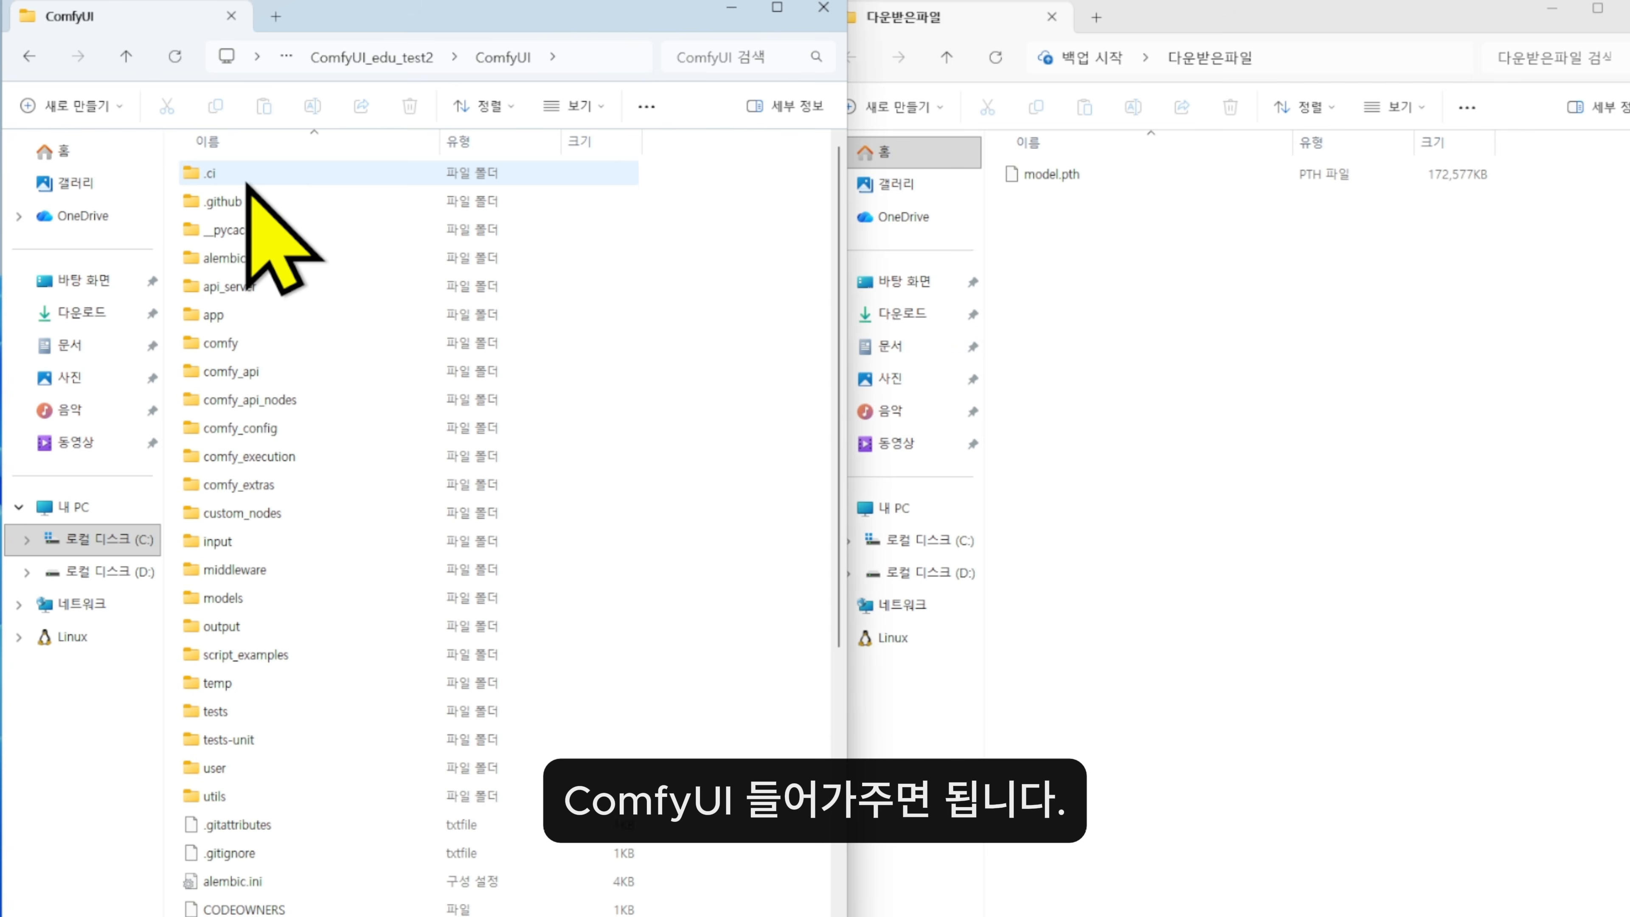
{"action": "double_click", "coordinate": [290, 512]}
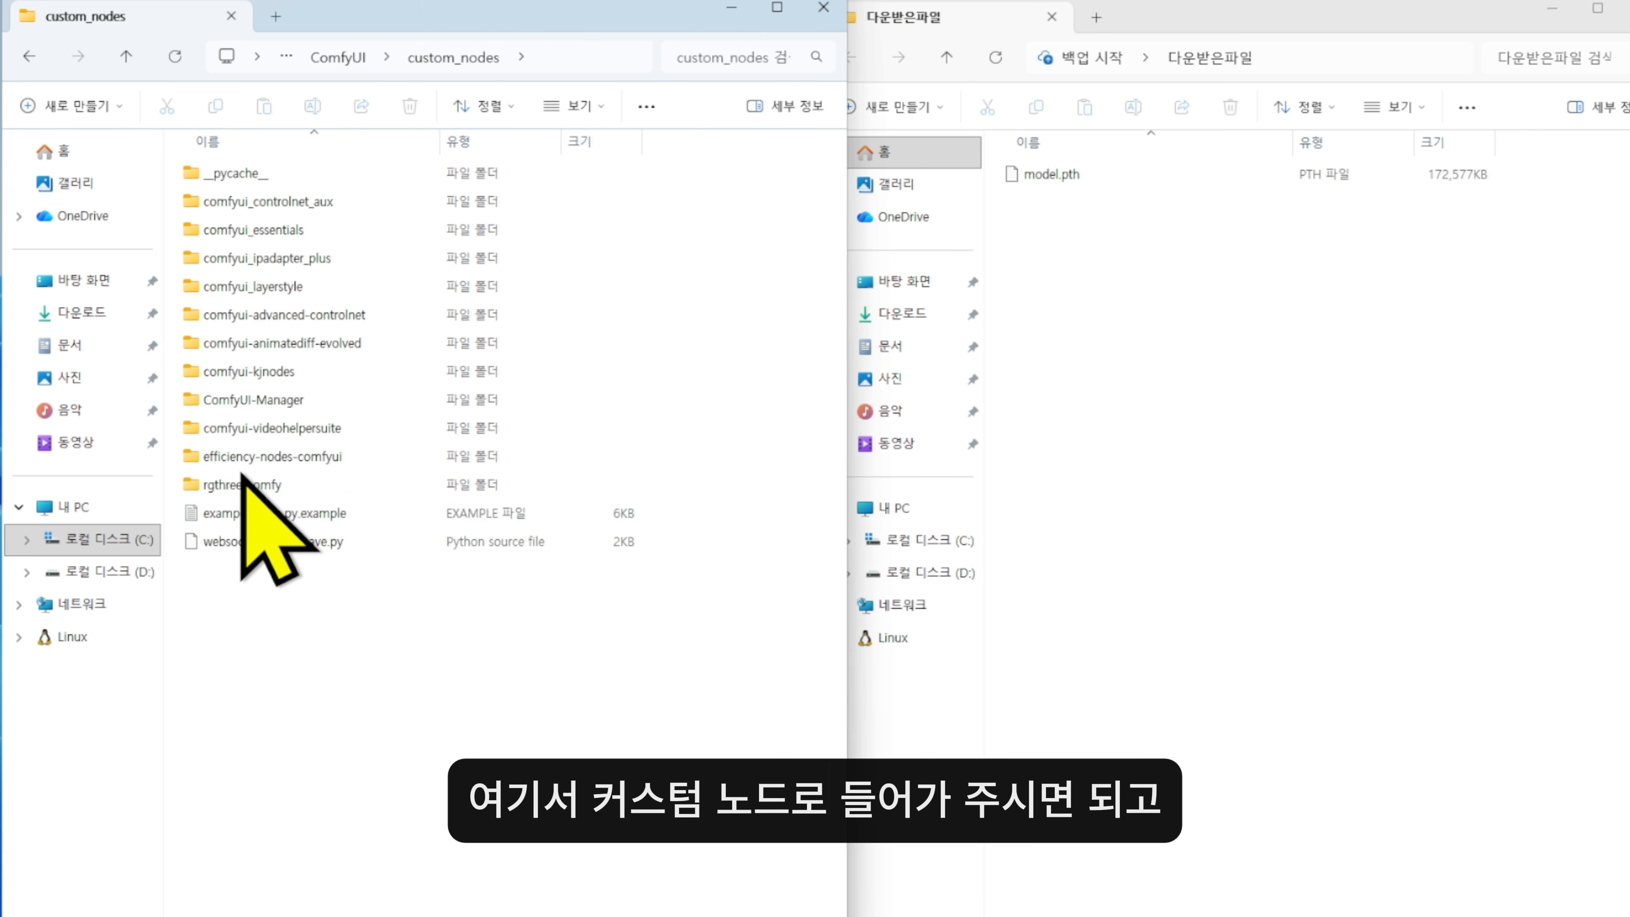
{"action": "left_click", "coordinate": [224, 297]}
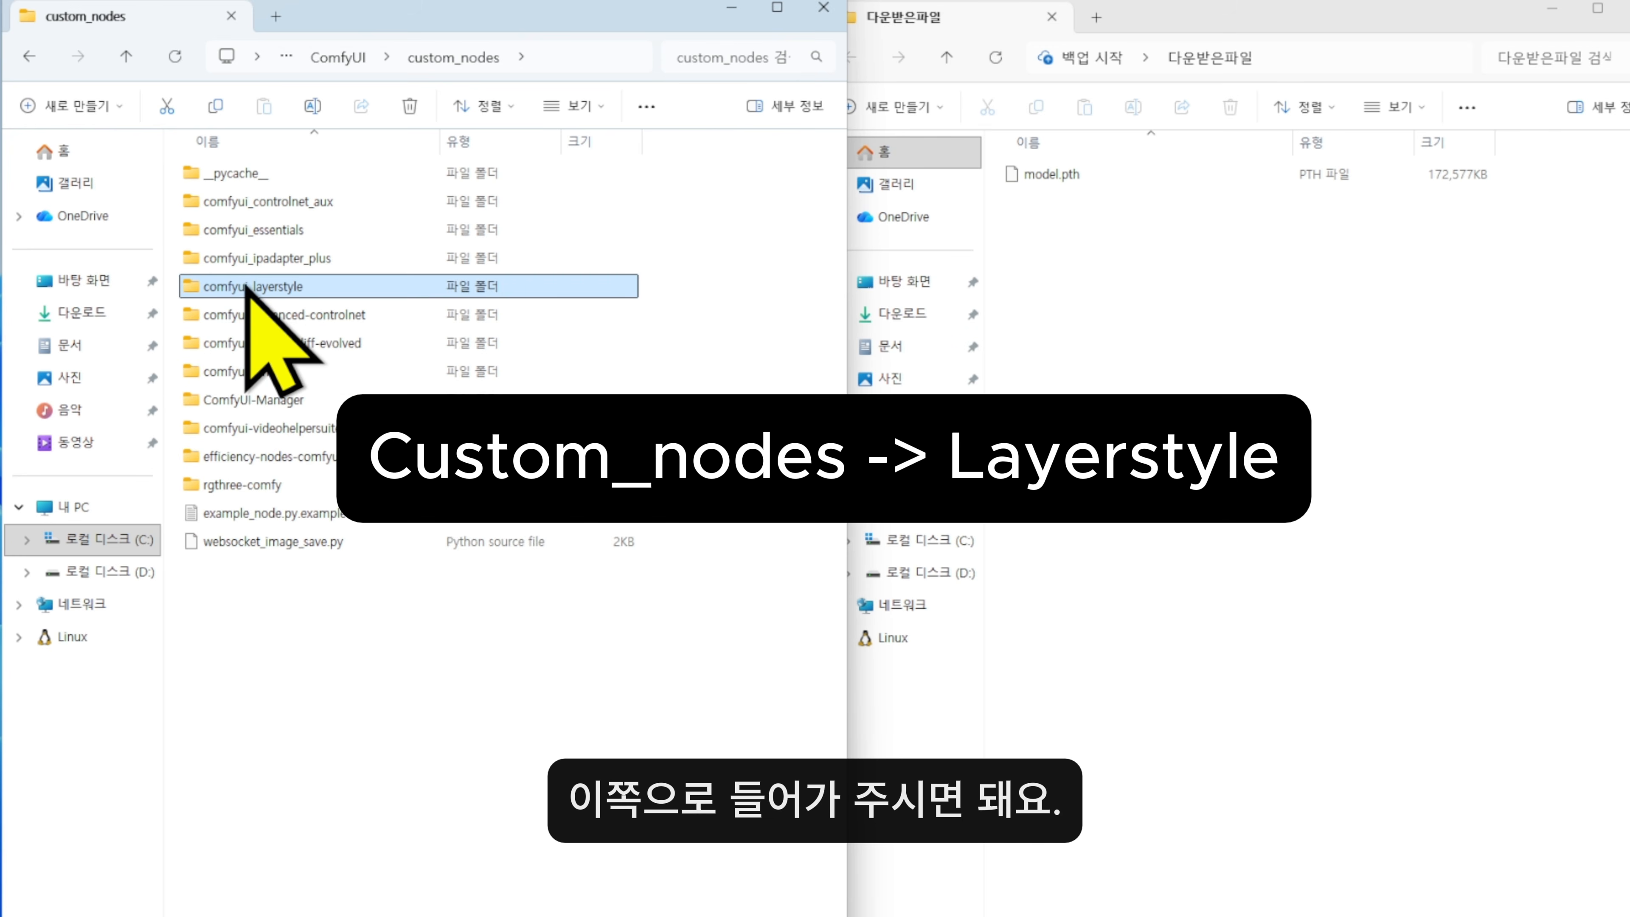
{"action": "double_click", "coordinate": [293, 292]}
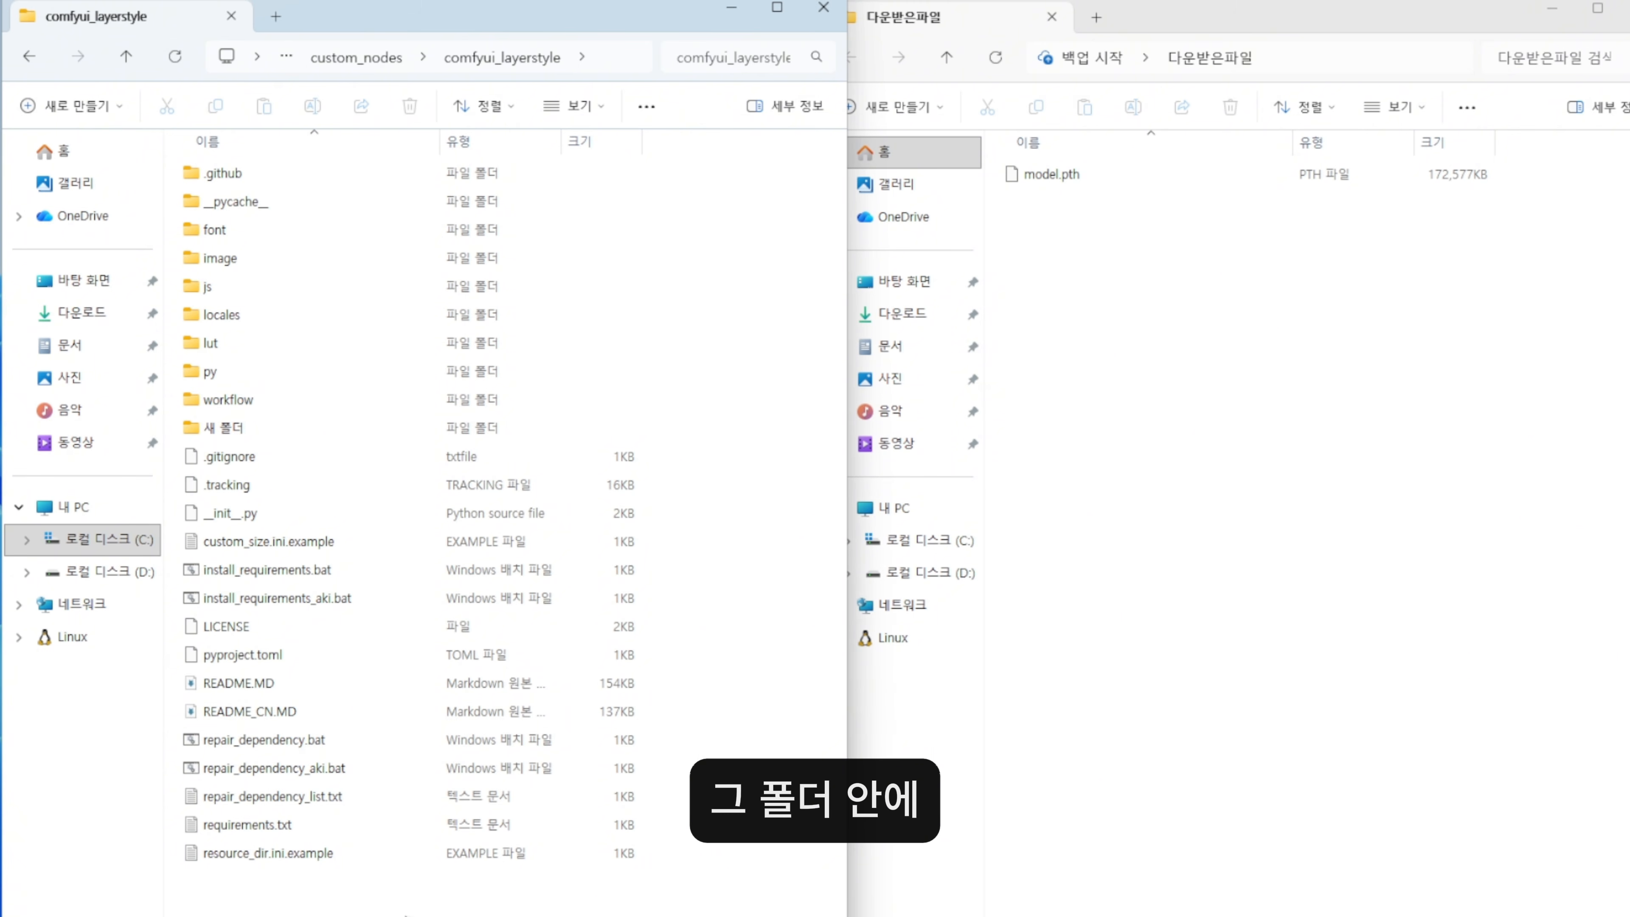
Rename the new folder inside comfyui_layerstyle as RMBG-1.4.
{"action": "left_click", "coordinate": [1216, 255]}
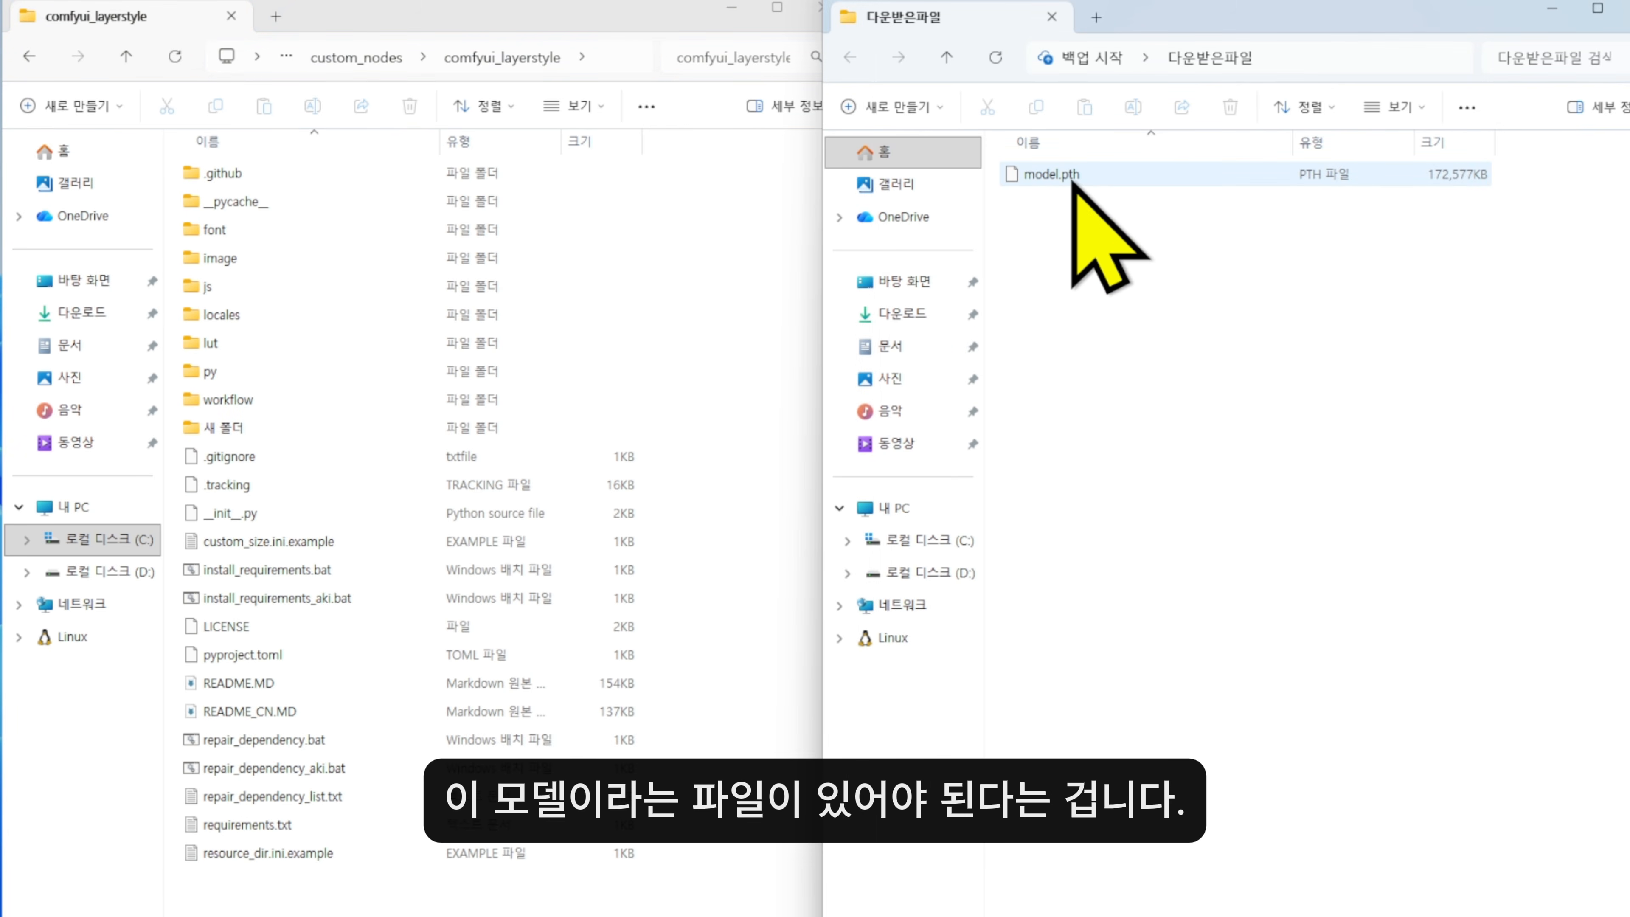
{"action": "left_click", "coordinate": [525, 912]}
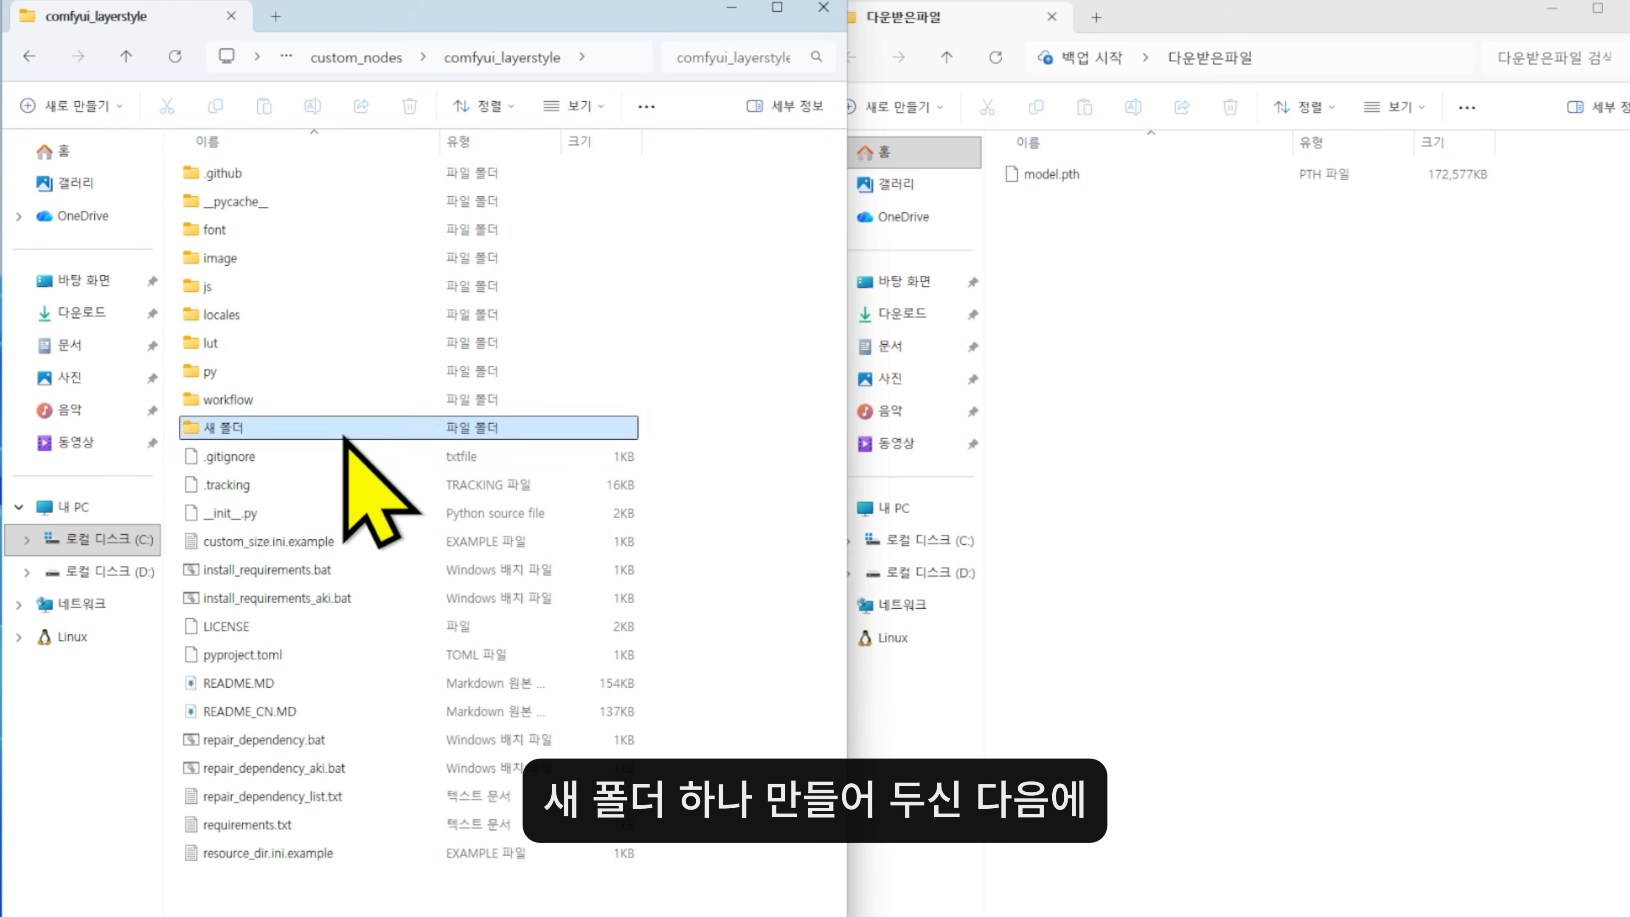
{"action": "left_click", "coordinate": [204, 436]}
{"action": "key", "text": "F2"}
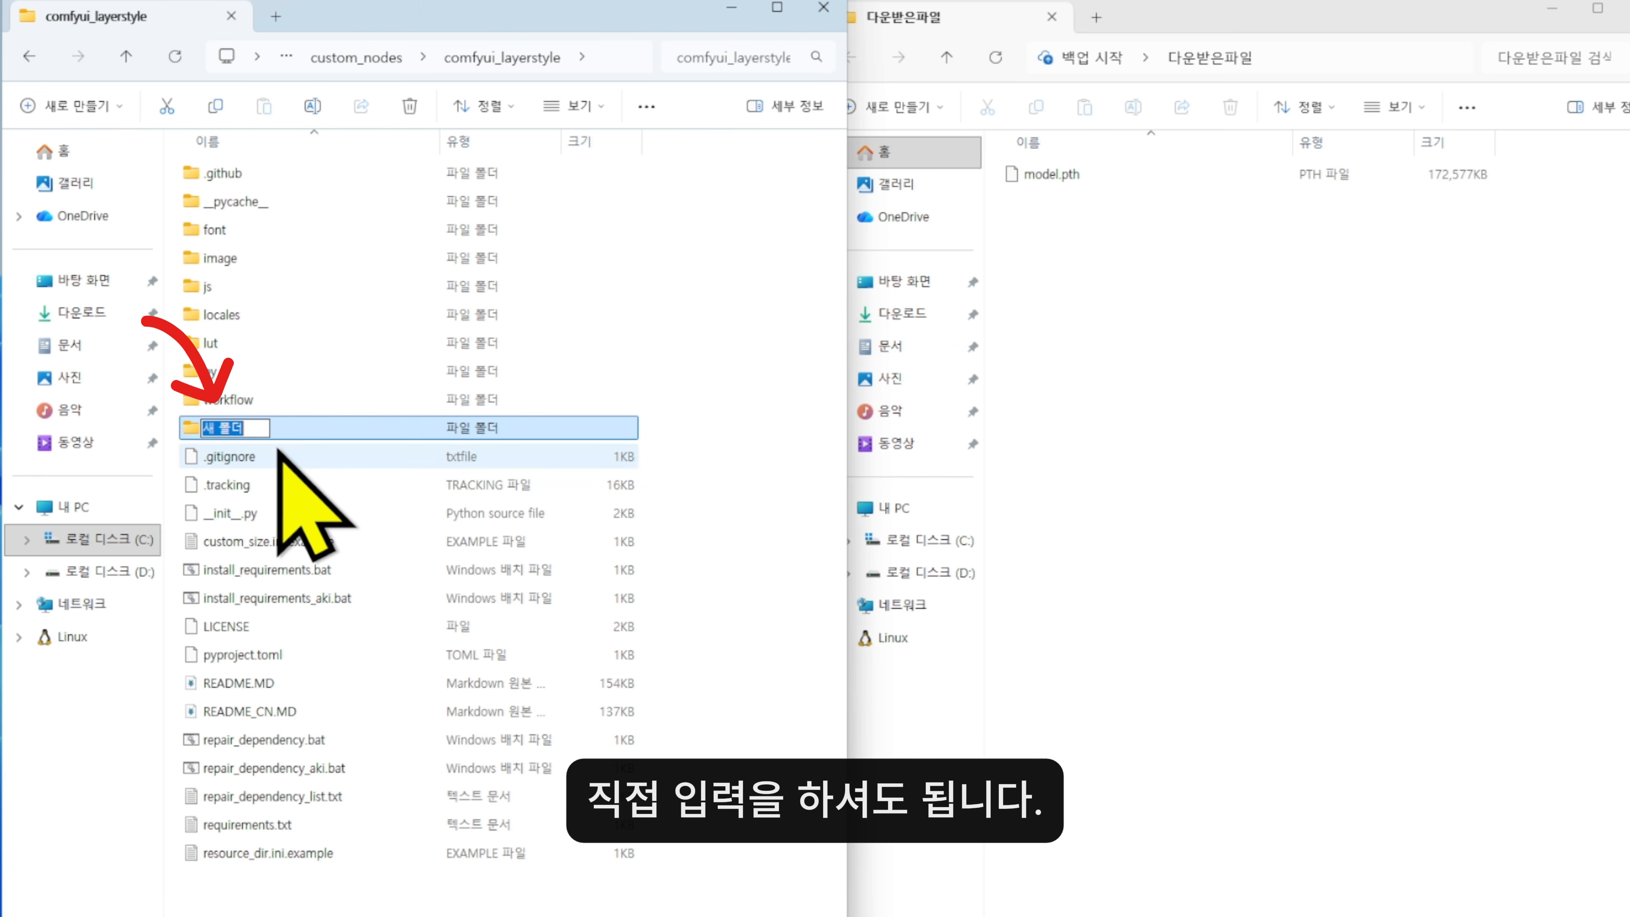
{"action": "type", "text": "RMBG-1.4"}
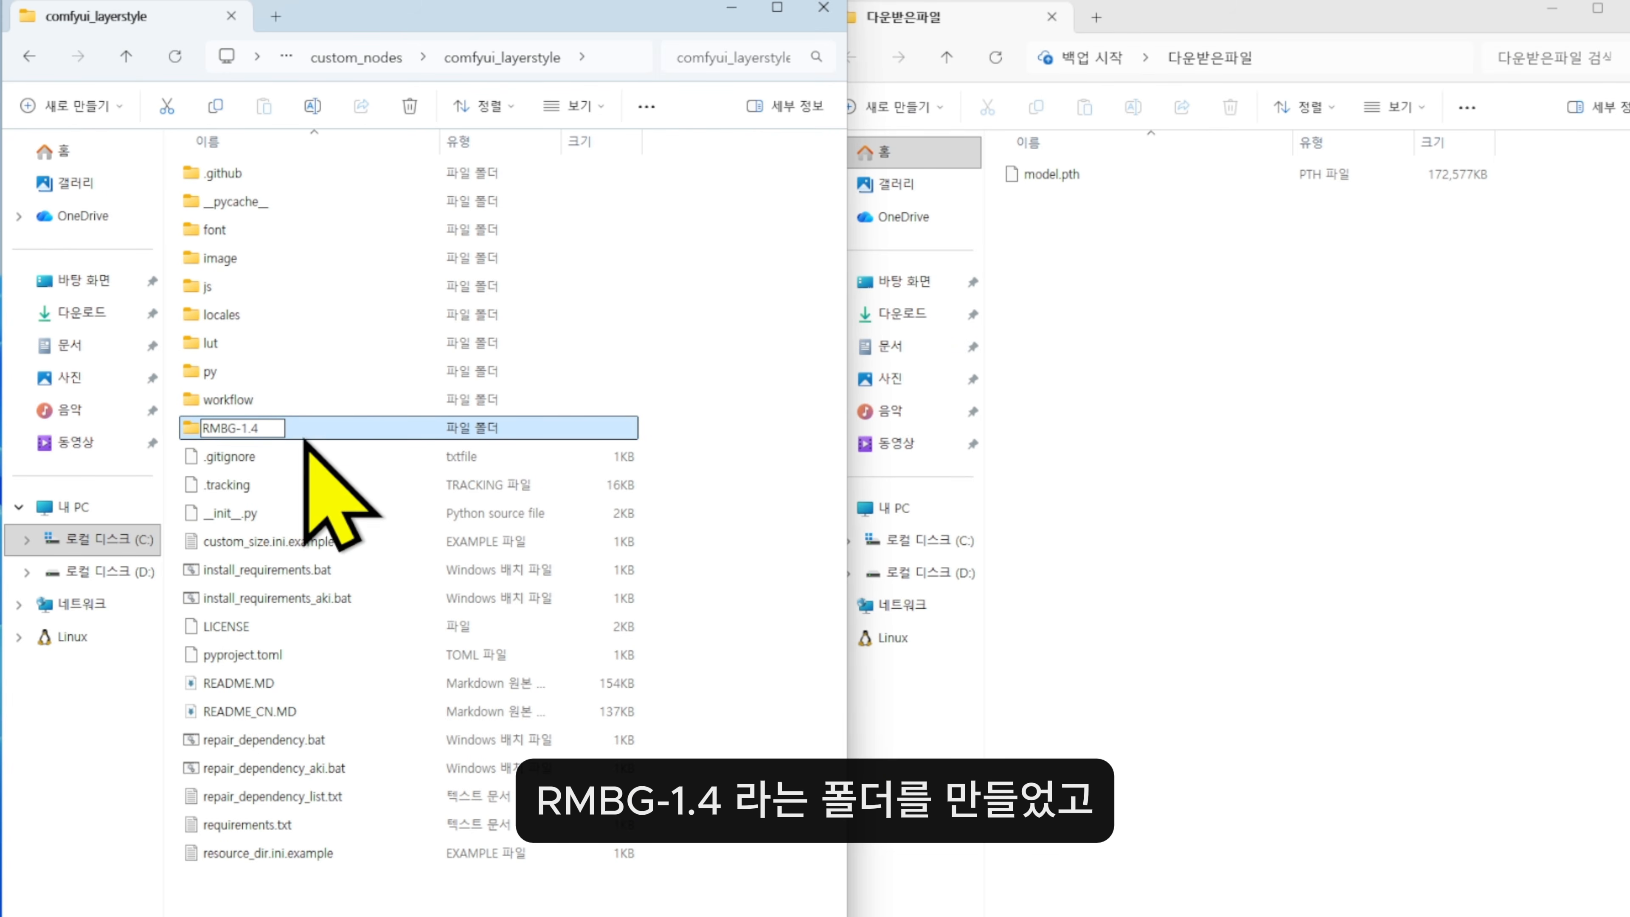
{"action": "key", "text": "Return"}
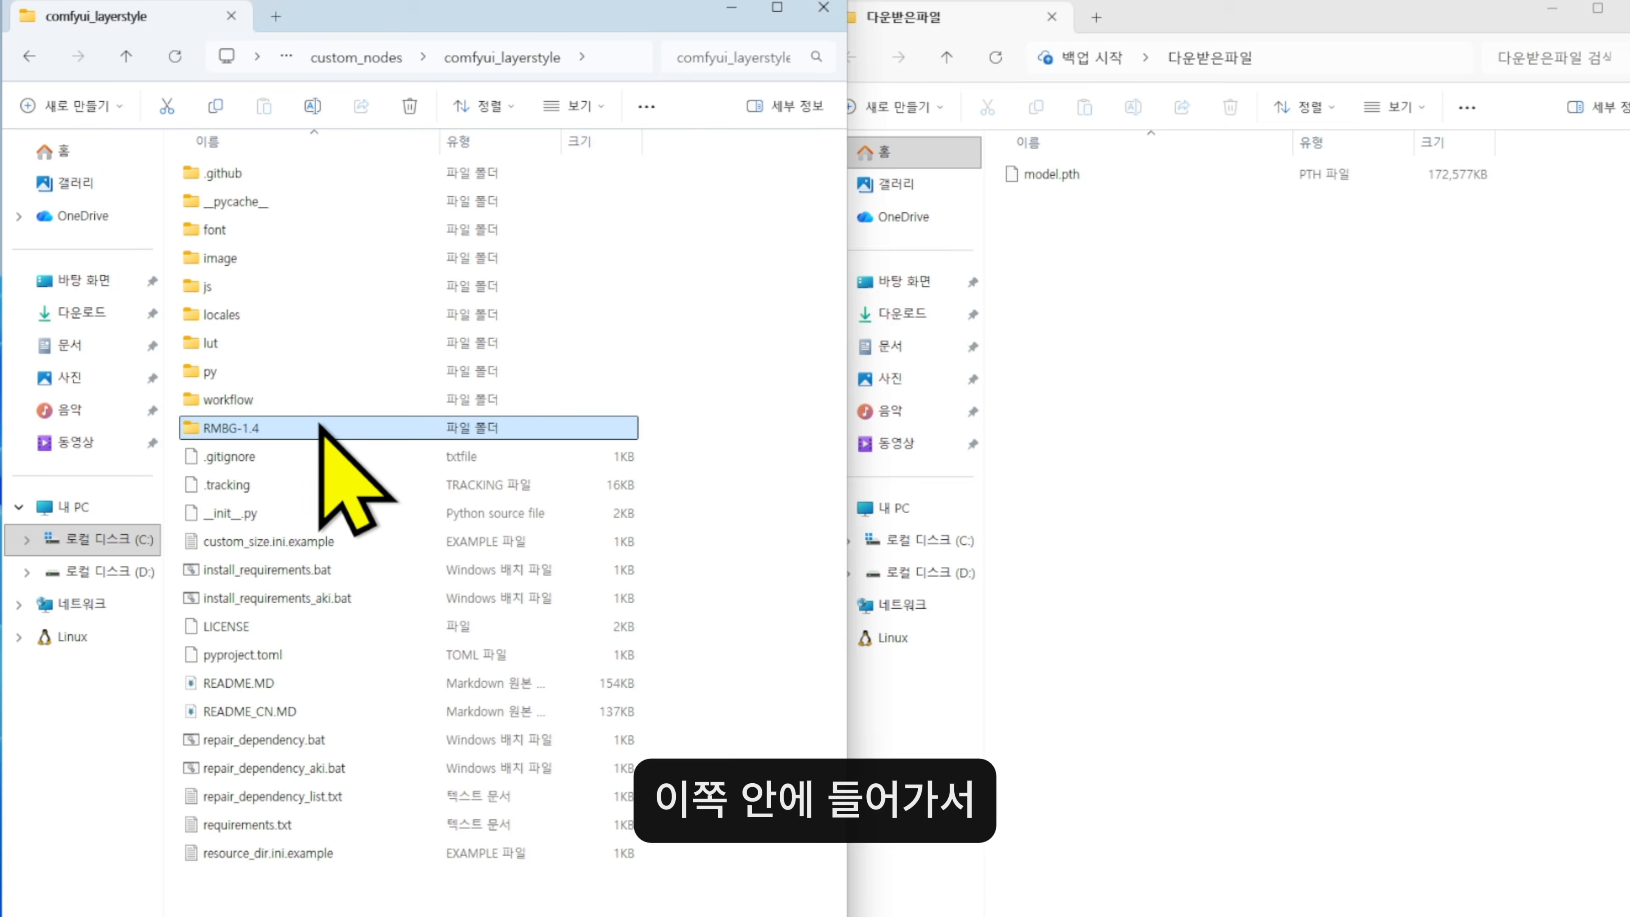
Move model.pth from the downloaded-files folder into the RMBG-1.4 folder.
{"action": "left_click_drag", "start_coordinate": [1187, 257], "coordinate": [1078, 168]}
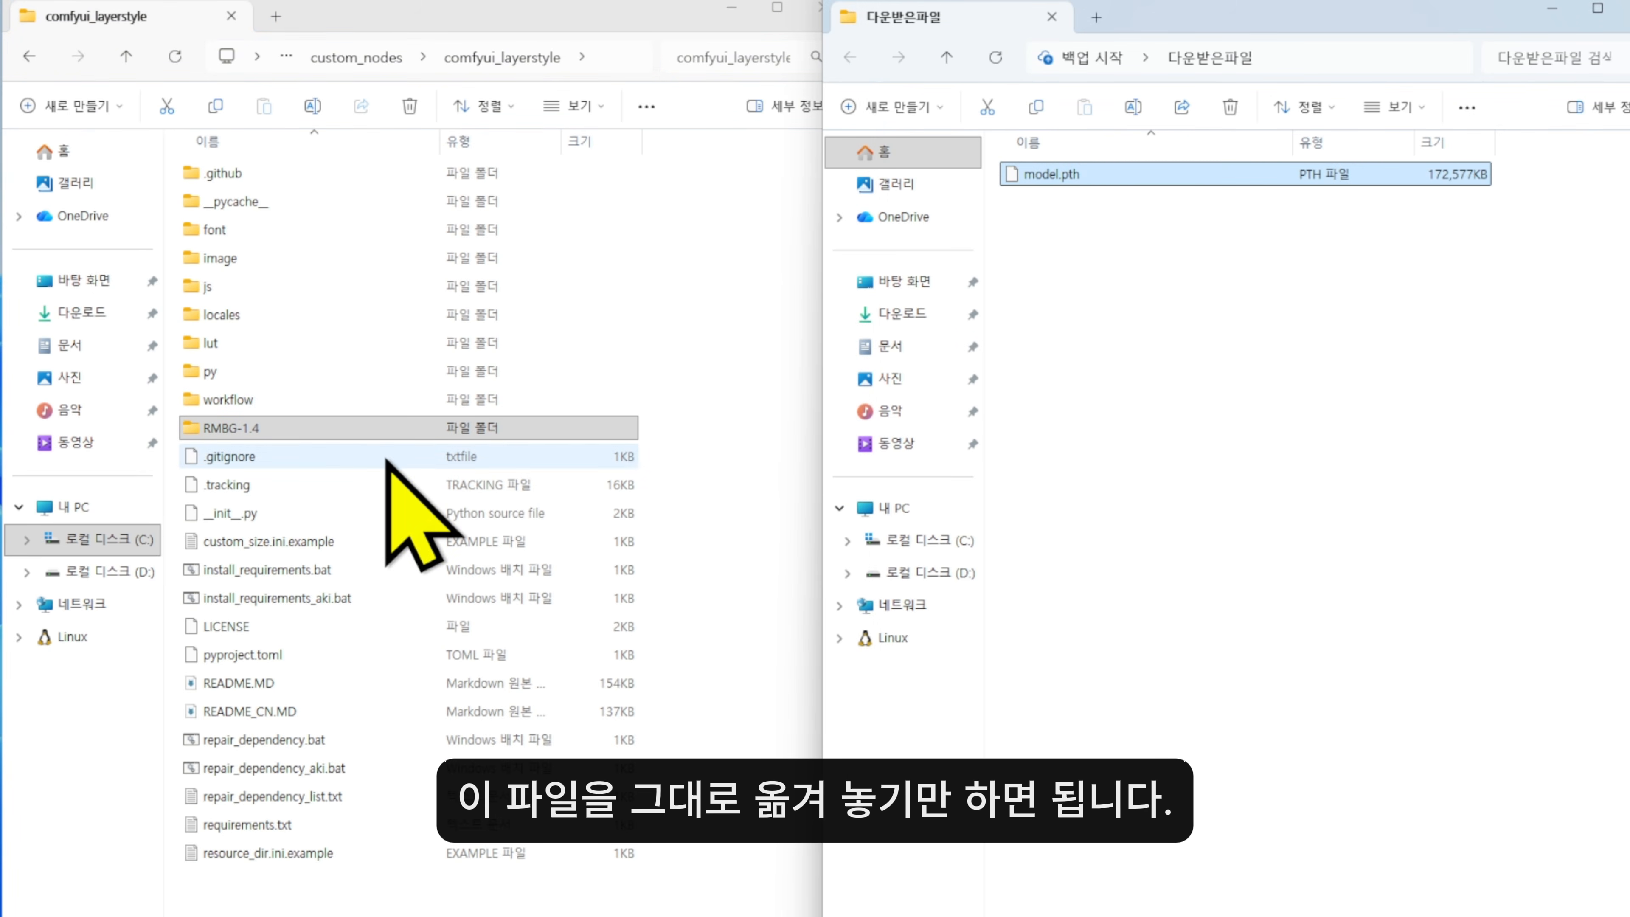
{"action": "left_click", "coordinate": [1151, 403]}
{"action": "left_click_drag", "start_coordinate": [1188, 450], "coordinate": [975, 147]}
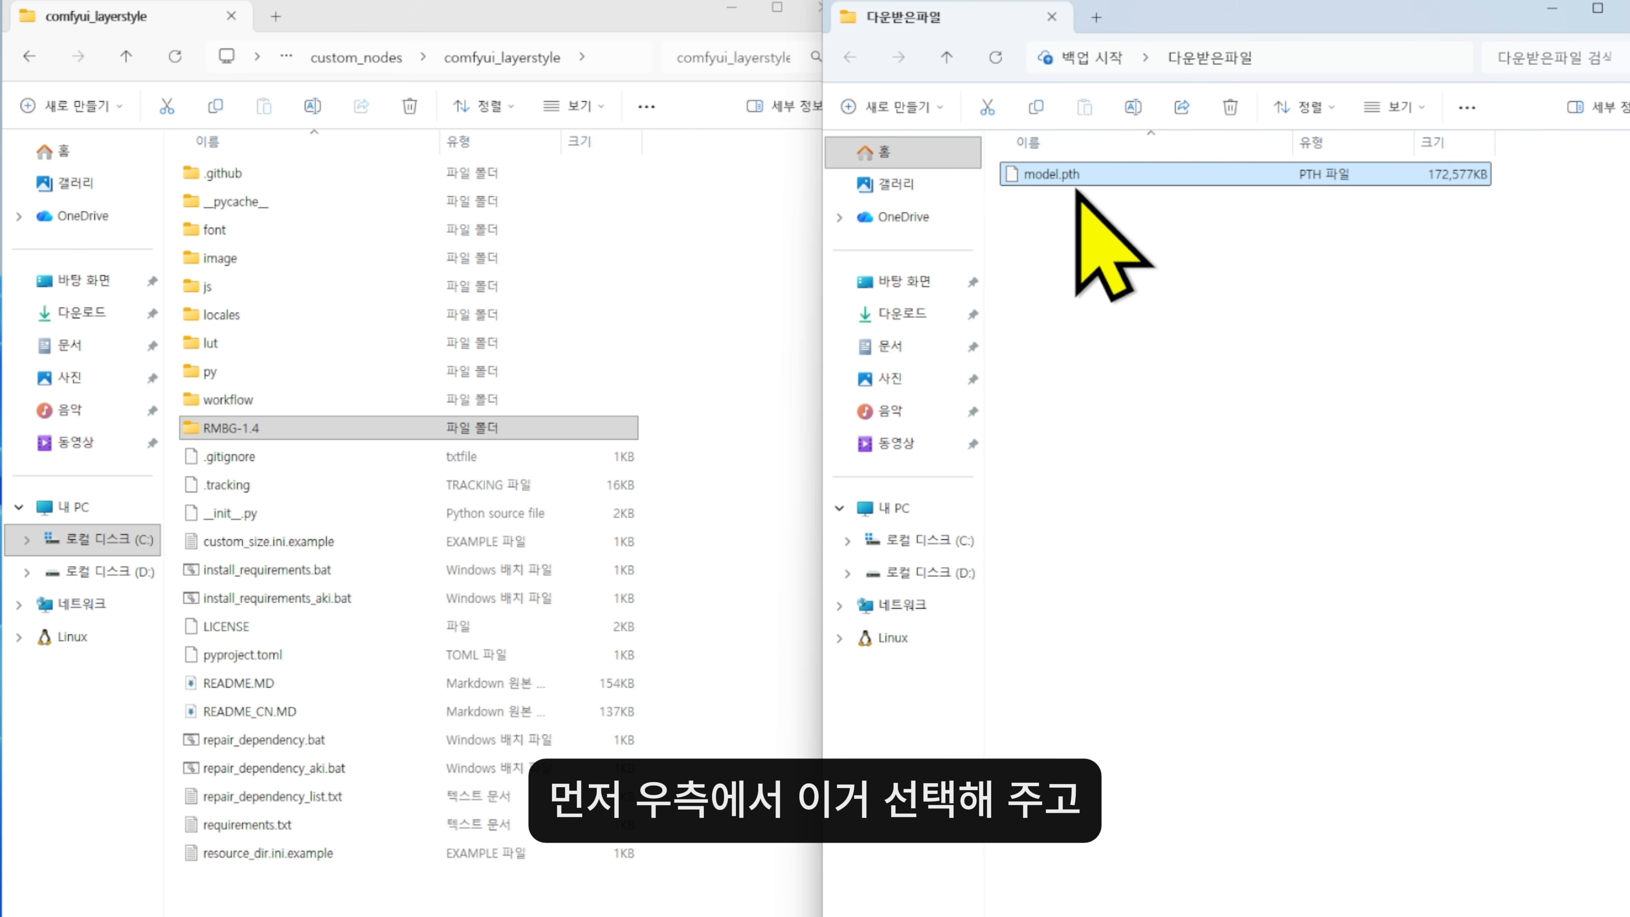
{"action": "left_click_drag", "start_coordinate": [1104, 311], "coordinate": [1010, 154]}
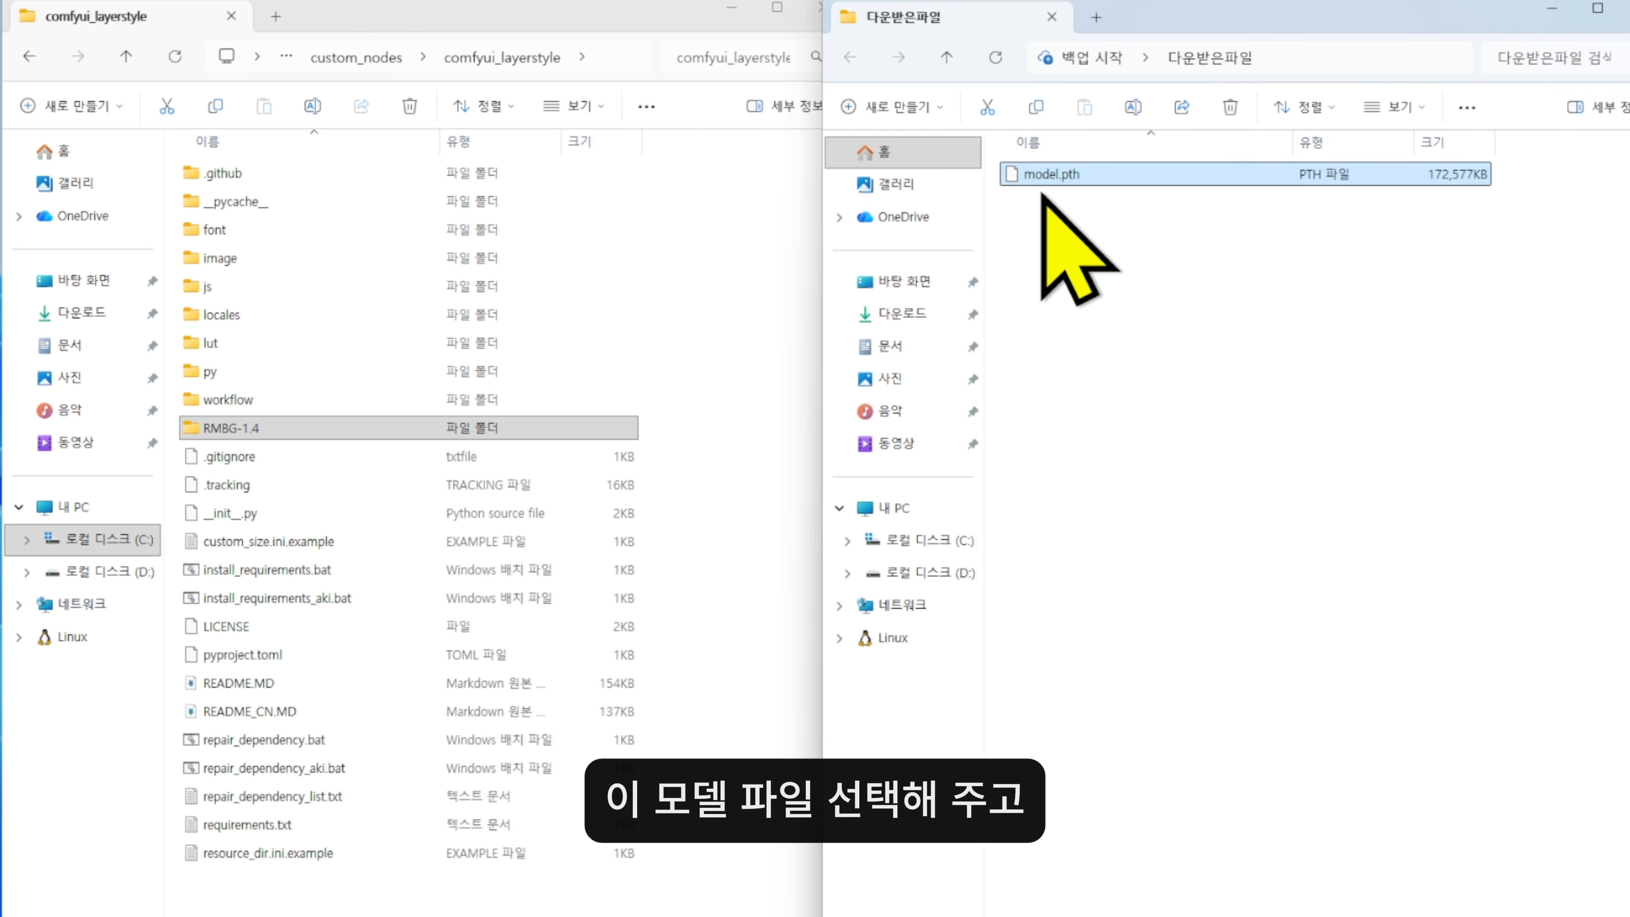
{"action": "key", "text": "ctrl+x"}
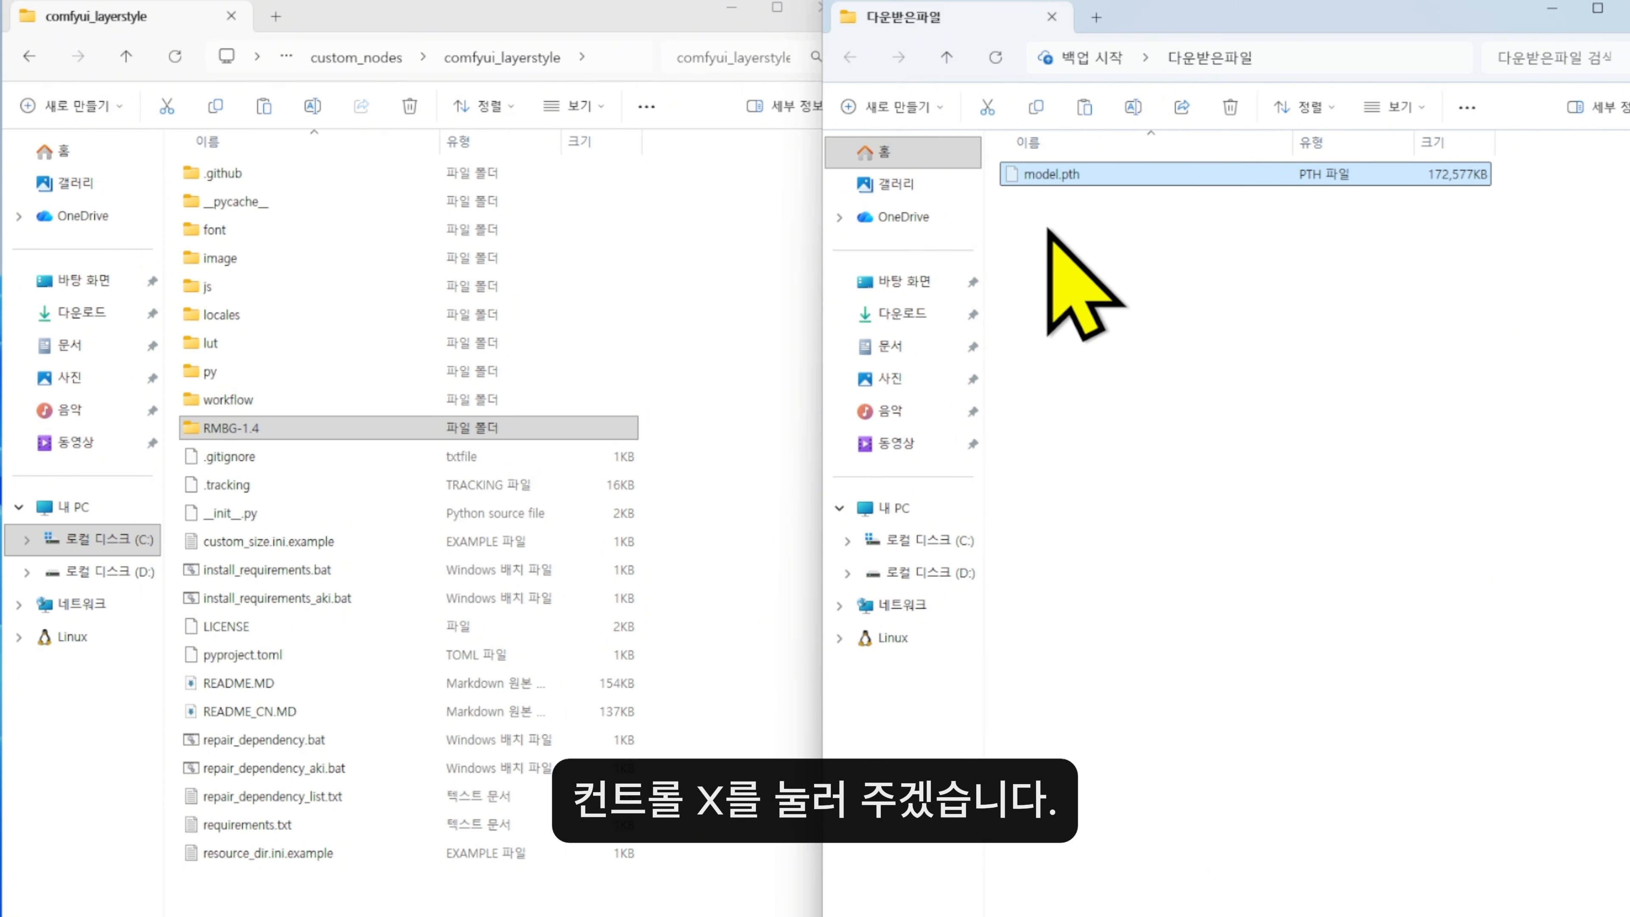
{"action": "double_click", "coordinate": [259, 428]}
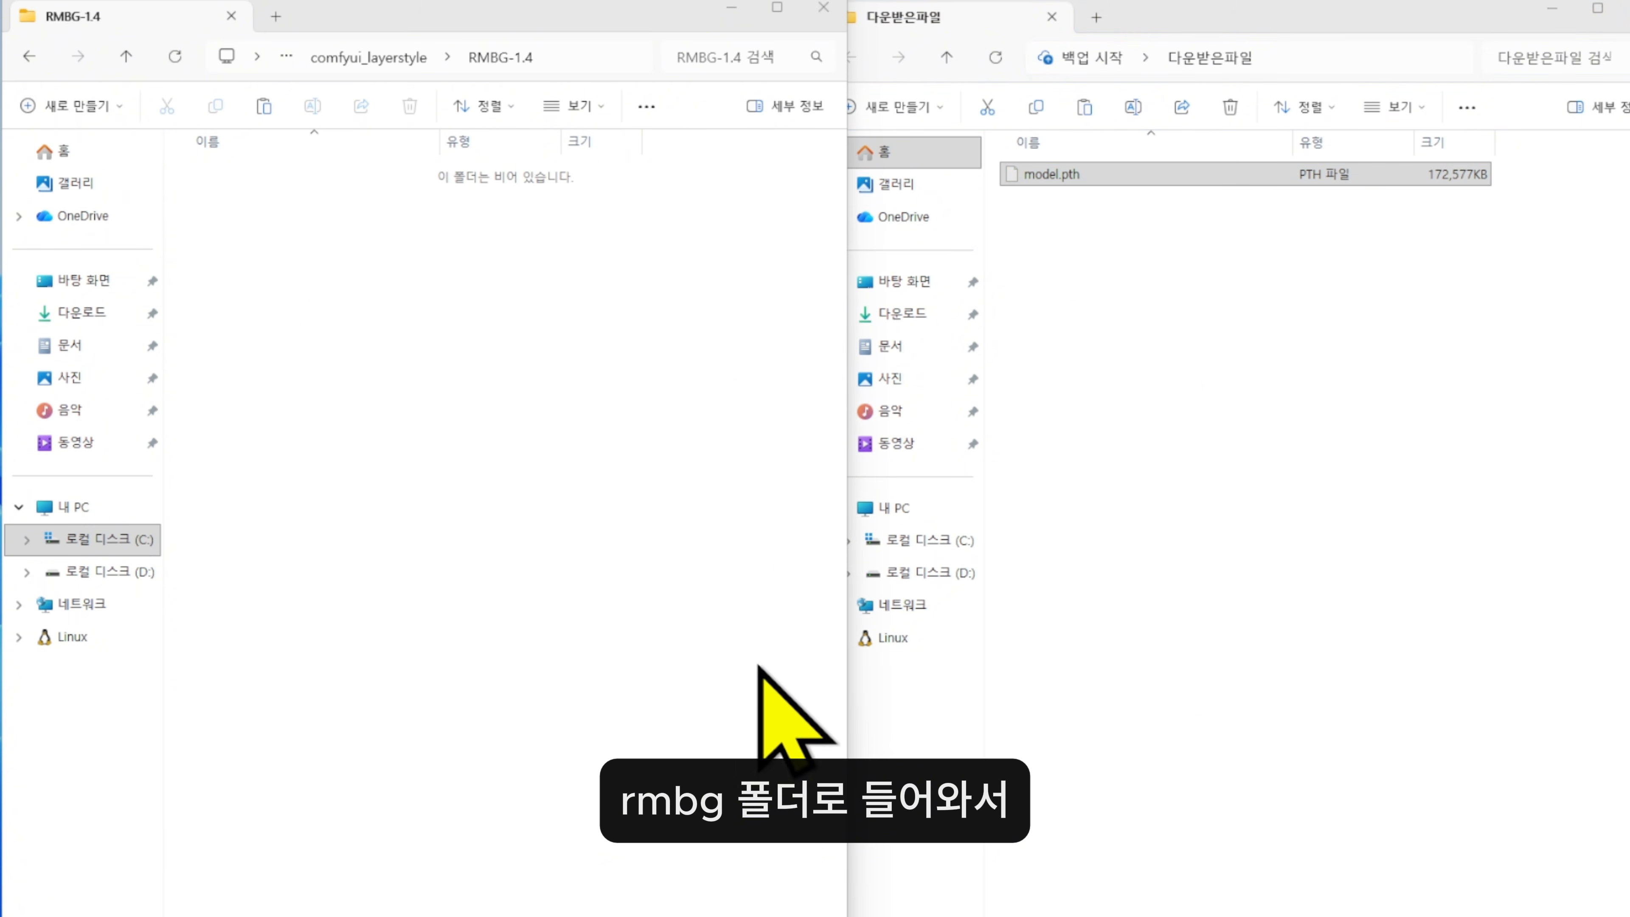
{"action": "key", "text": "ctrl+v"}
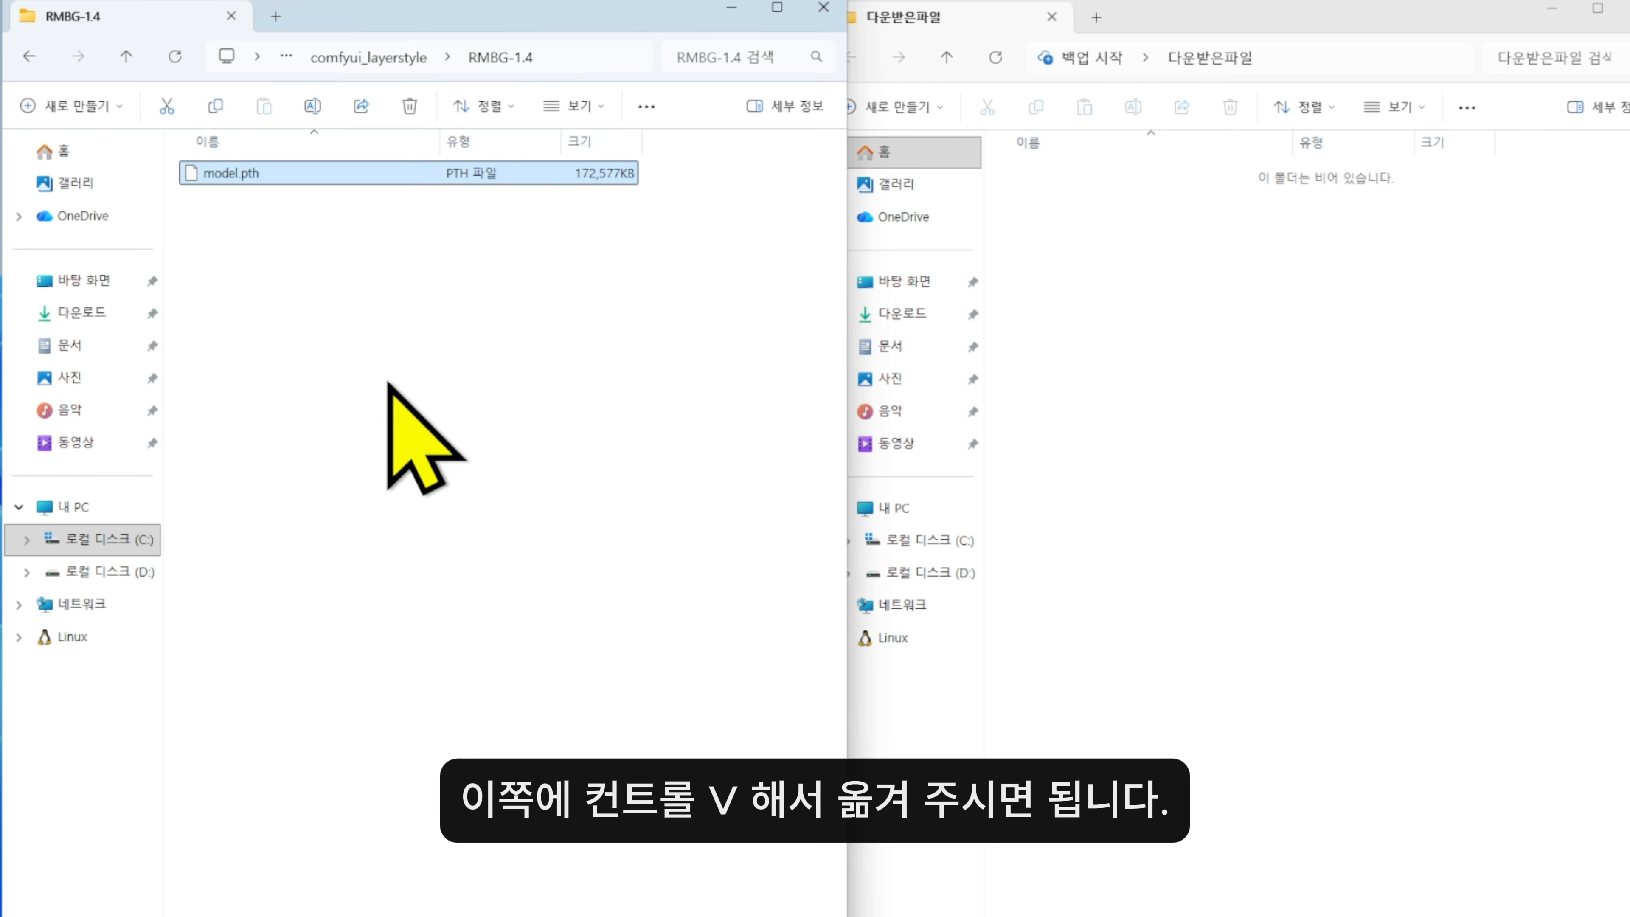
{"action": "left_click", "coordinate": [389, 385]}
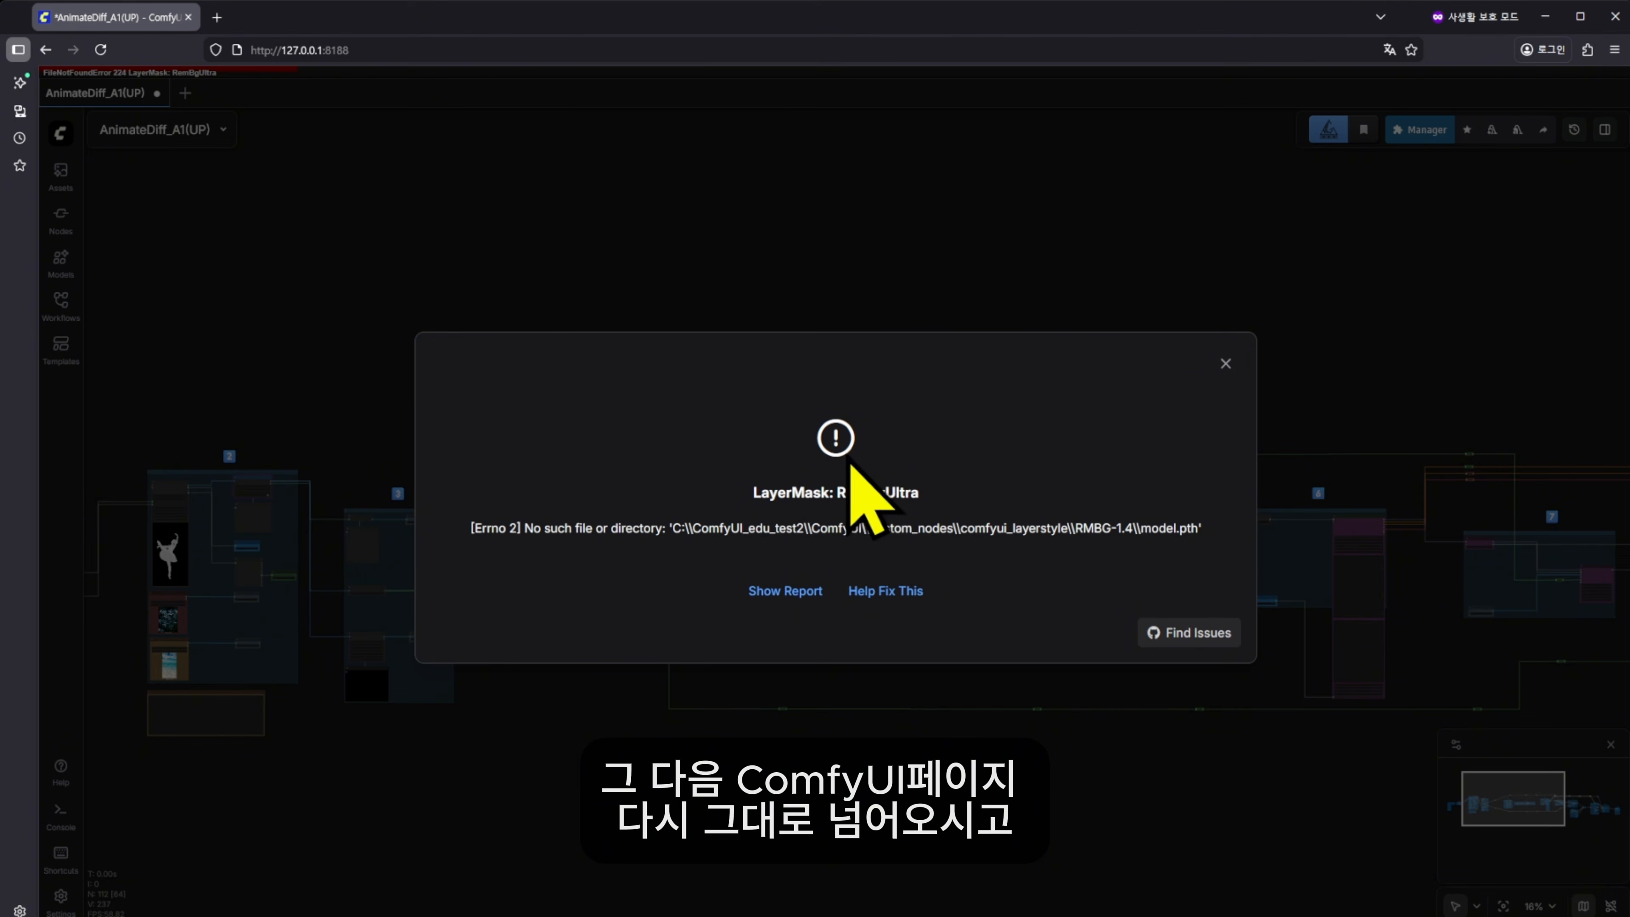
Back in ComfyUI, dismiss the RemBgUltra error, reload the page and run the AnimateDiff_A1(UP) workflow again.
{"action": "left_click", "coordinate": [1225, 363]}
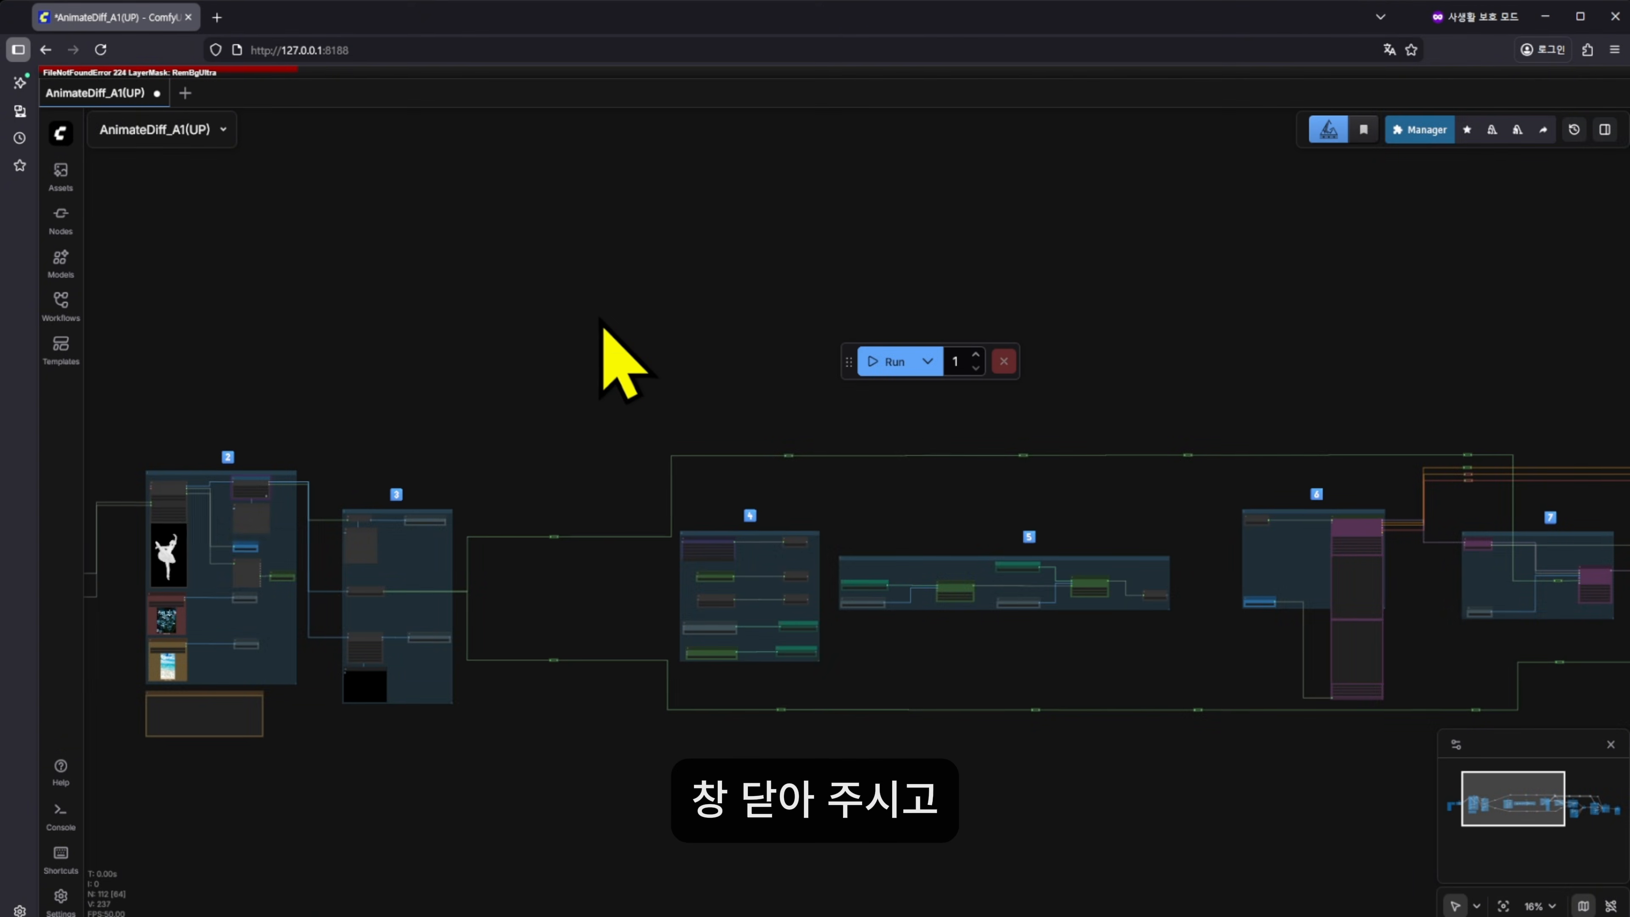
{"action": "key", "text": "F5"}
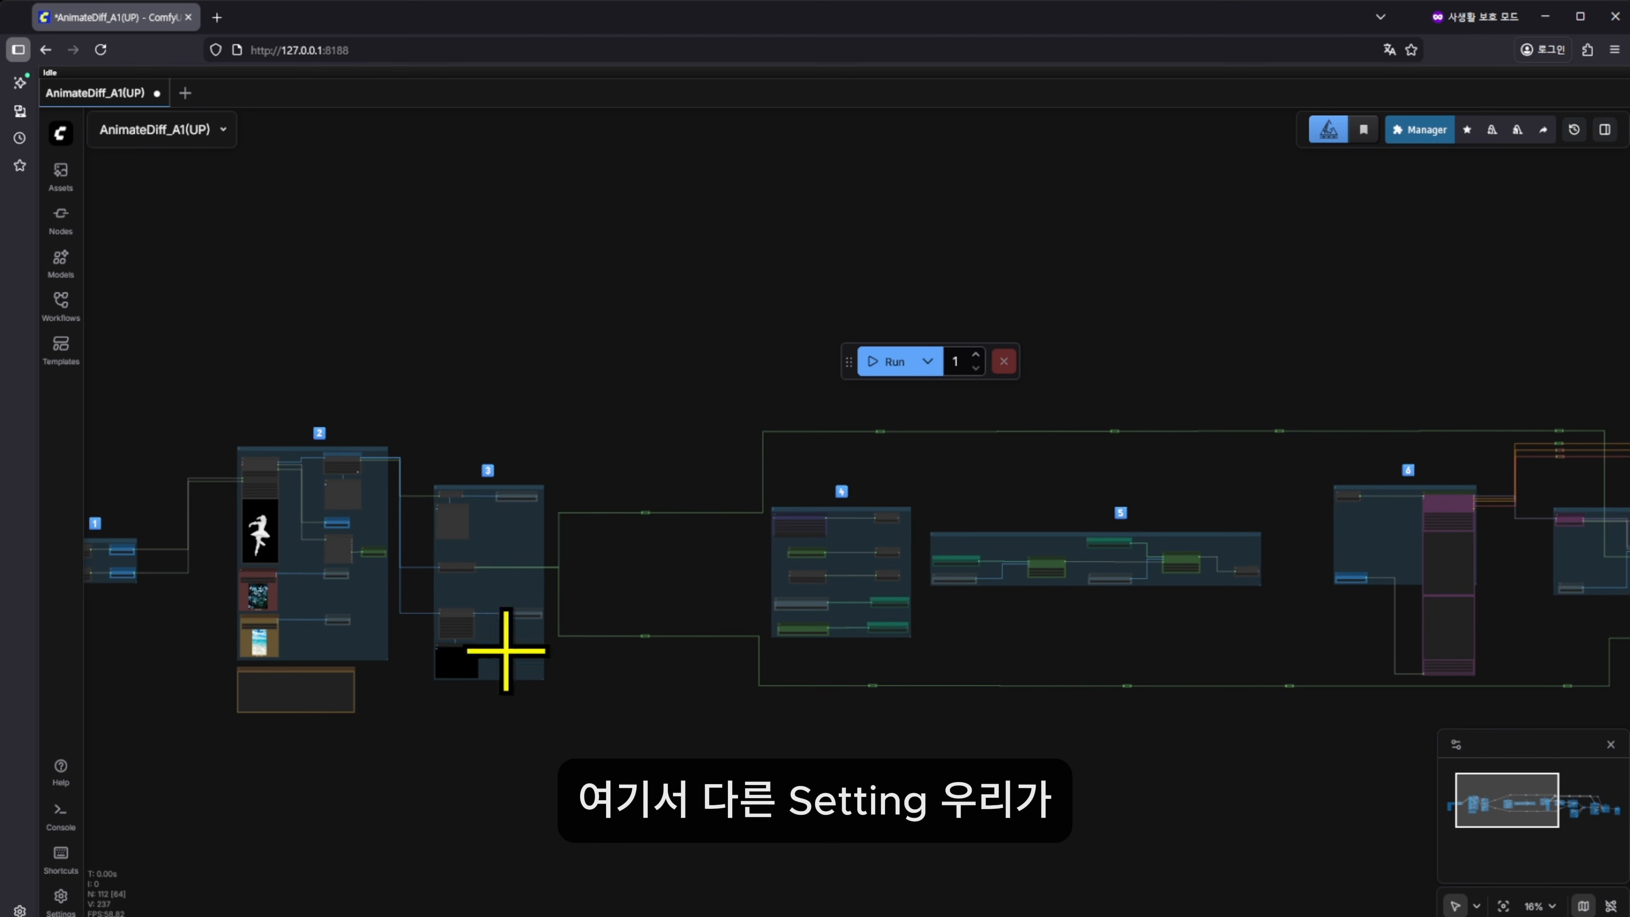
{"action": "left_click_drag", "start_coordinate": [931, 750], "coordinate": [913, 718]}
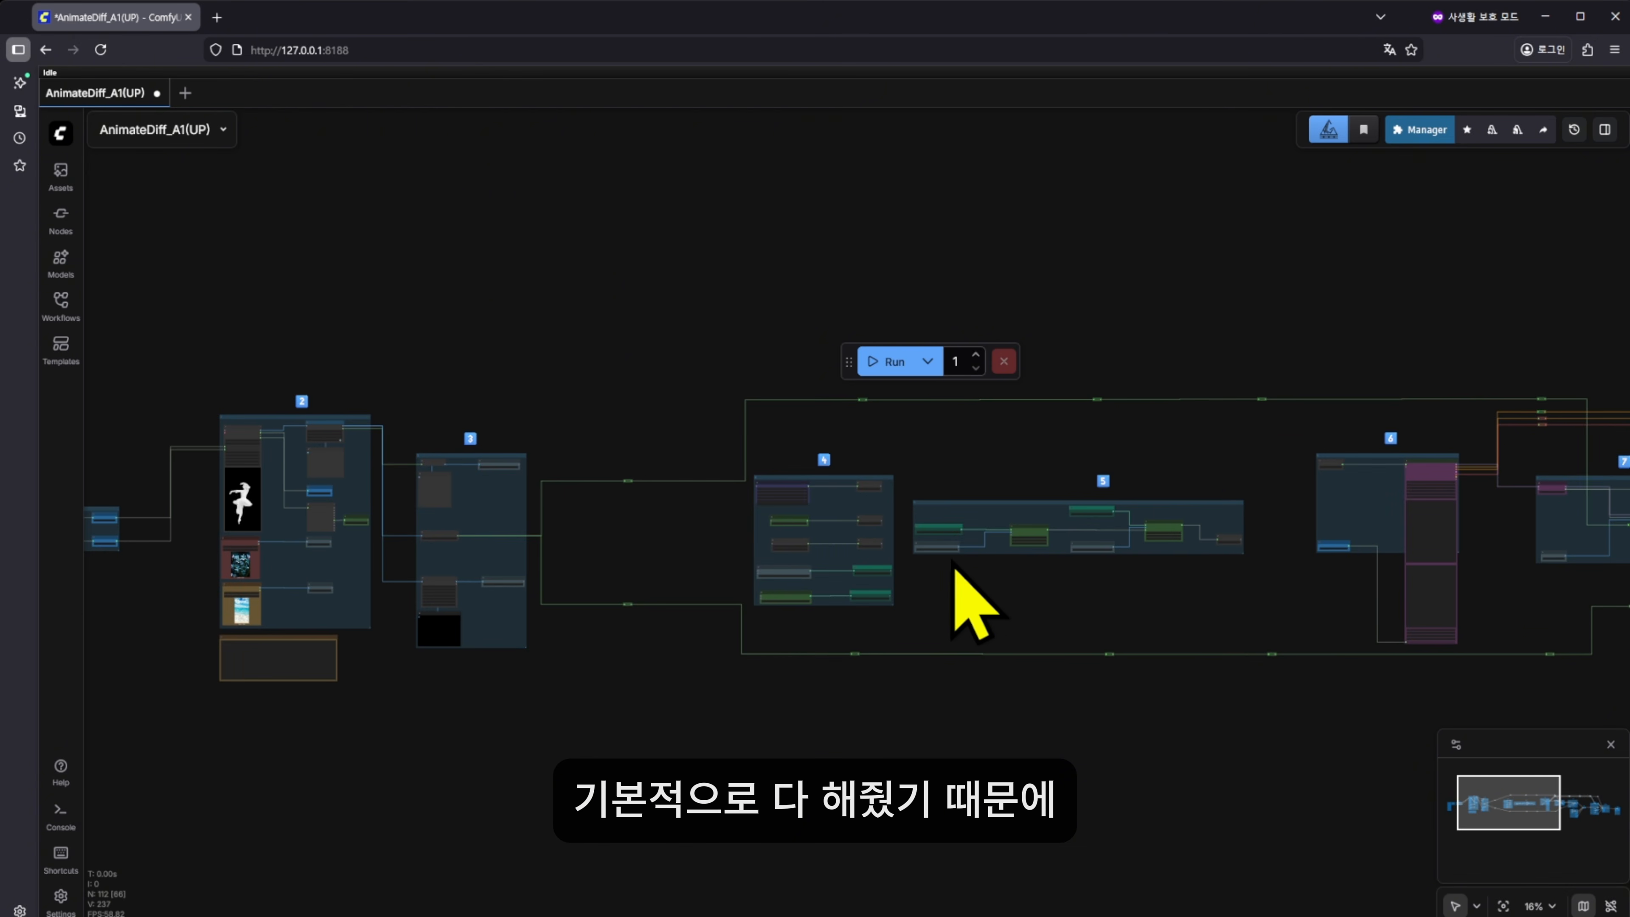
{"action": "left_click", "coordinate": [890, 362]}
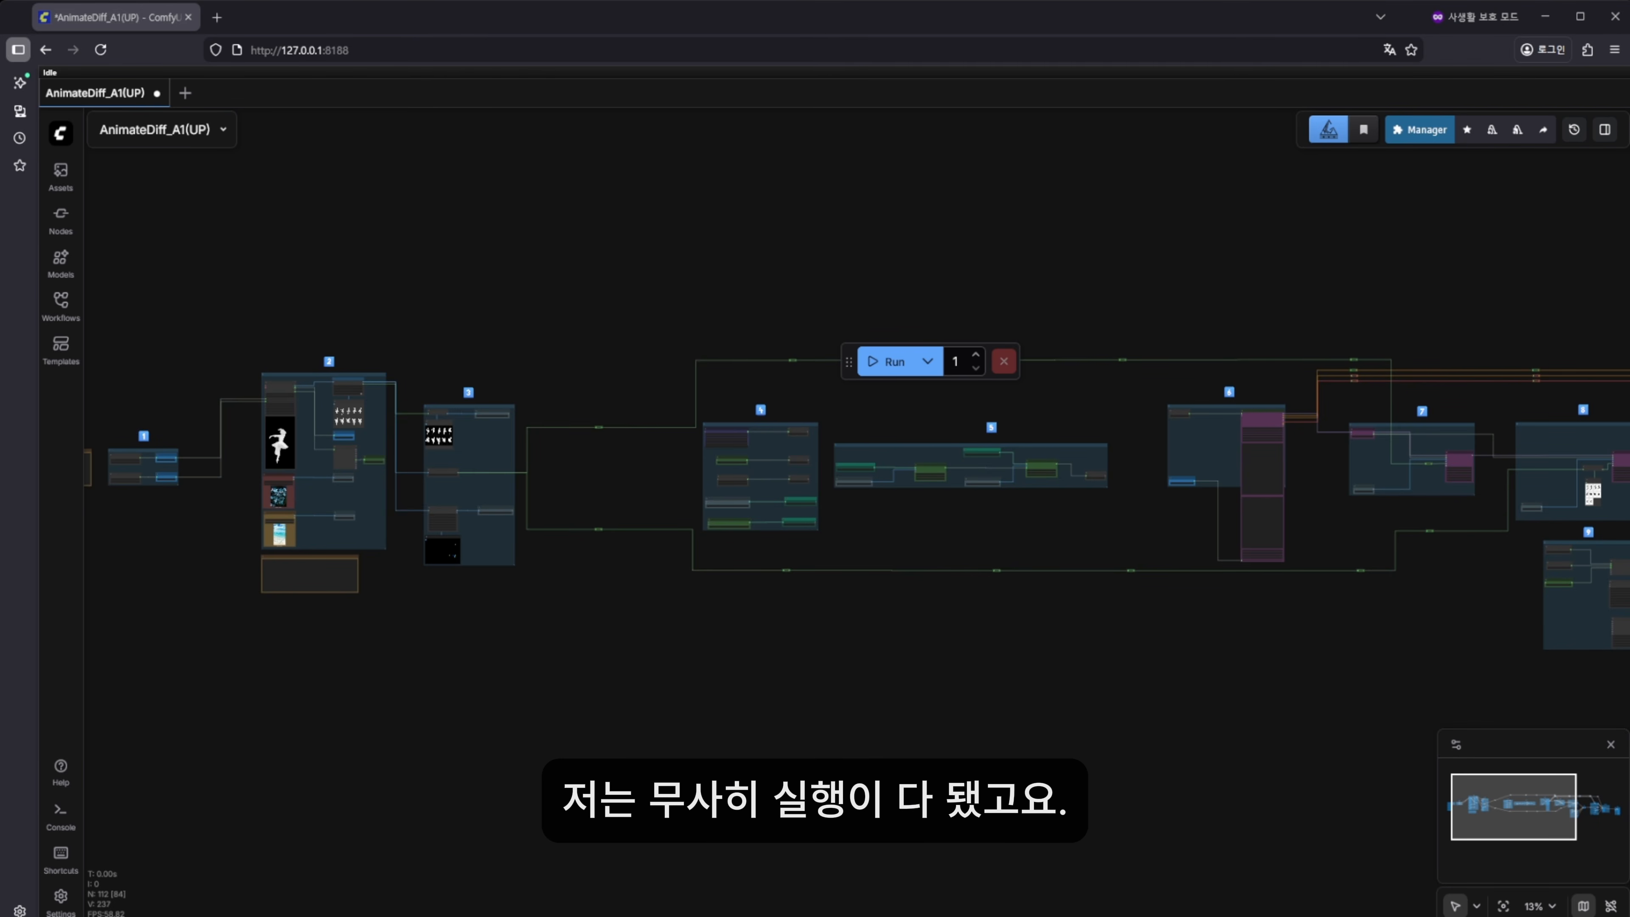
Examine the processed frame previews in groups 2 and 3 and the generated video in the Video Combine node.
{"action": "left_click_drag", "start_coordinate": [720, 741], "coordinate": [772, 751]}
{"action": "left_click_drag", "start_coordinate": [1110, 730], "coordinate": [1078, 716]}
{"action": "scroll", "coordinate": [378, 467], "scroll_direction": "up", "scroll_amount": 8}
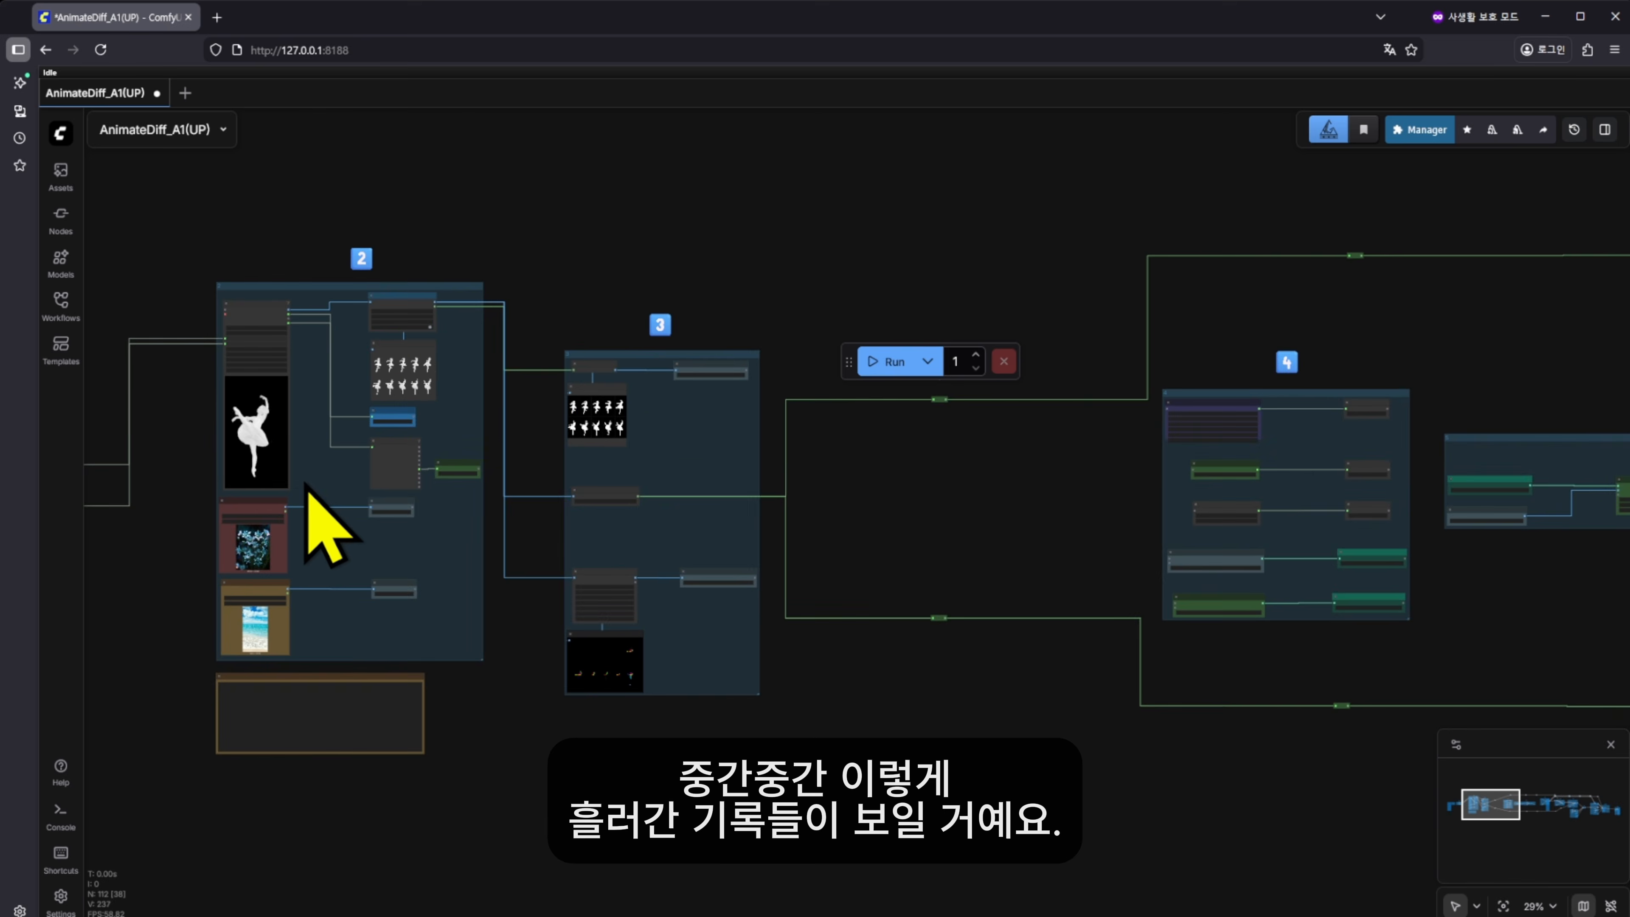
{"action": "scroll", "coordinate": [429, 353], "scroll_direction": "up", "scroll_amount": 4}
{"action": "scroll", "coordinate": [456, 432], "scroll_direction": "up", "scroll_amount": 5}
{"action": "left_click_drag", "start_coordinate": [577, 506], "coordinate": [707, 491]}
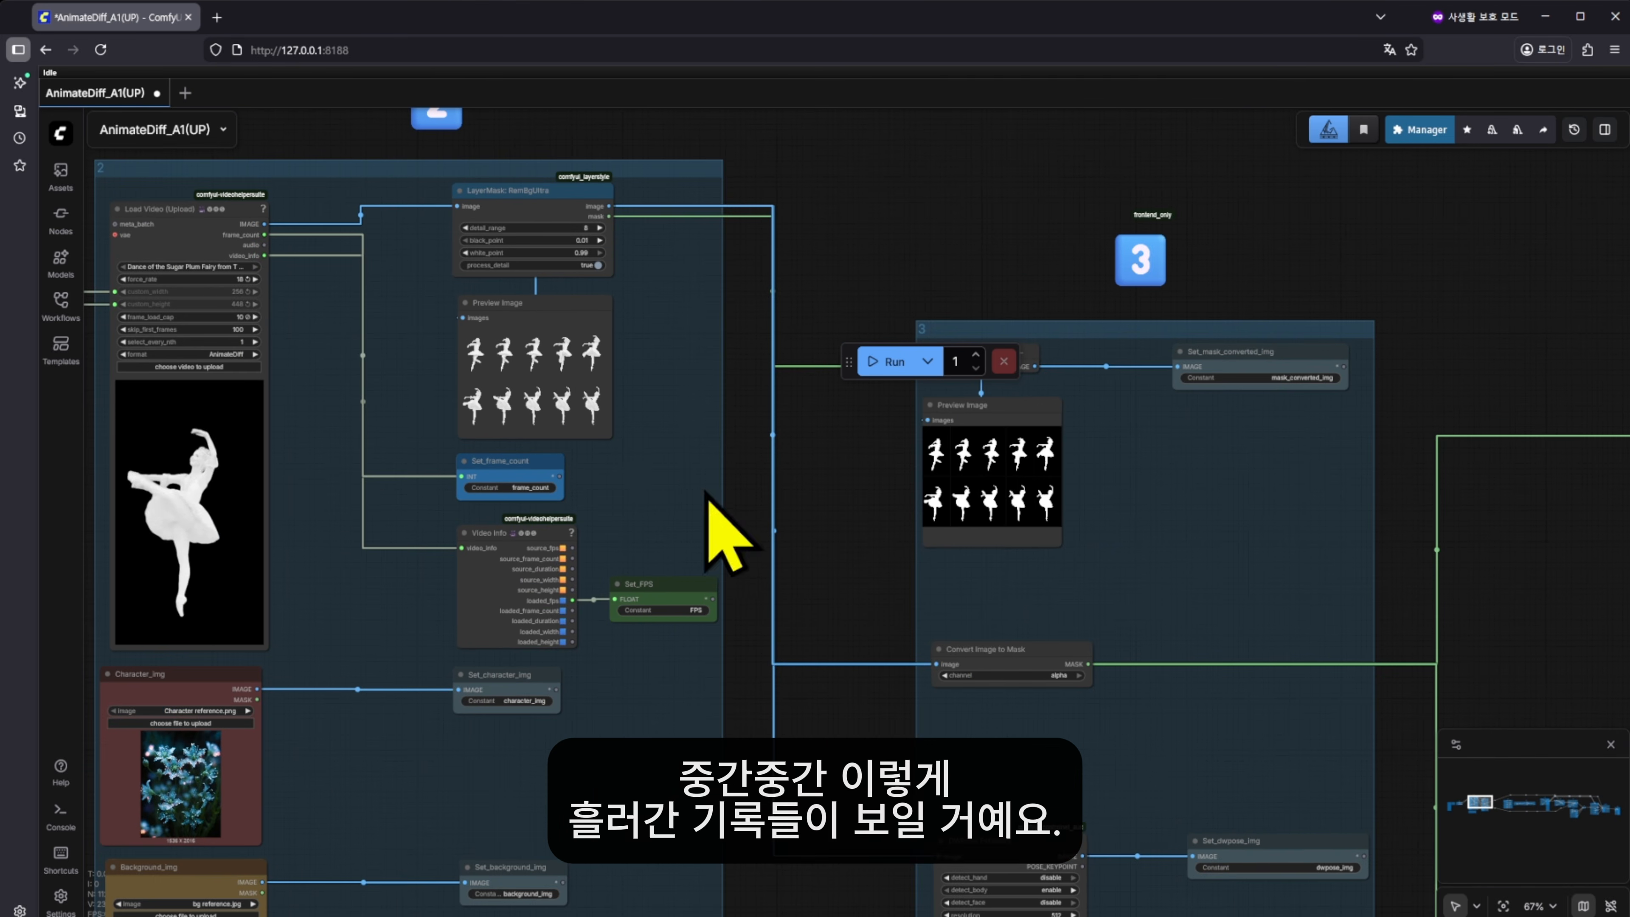
{"action": "left_click_drag", "start_coordinate": [711, 599], "coordinate": [374, 398]}
{"action": "left_click_drag", "start_coordinate": [907, 540], "coordinate": [832, 532]}
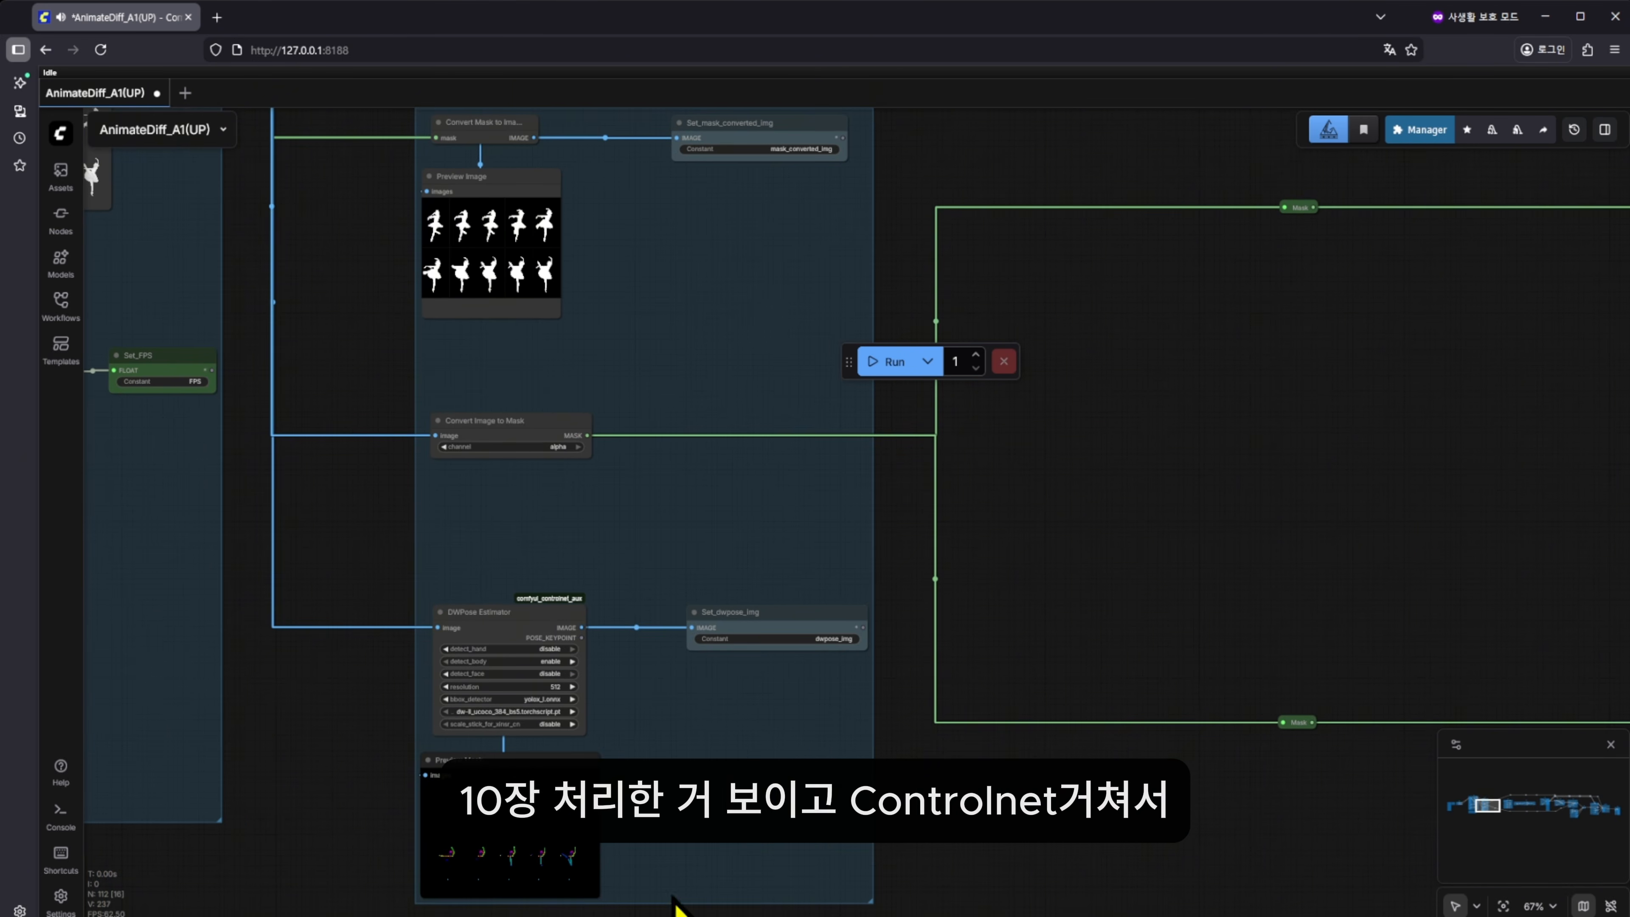
{"action": "scroll", "coordinate": [833, 562], "scroll_direction": "down", "scroll_amount": 19}
{"action": "left_click_drag", "start_coordinate": [1283, 764], "coordinate": [155, 826]}
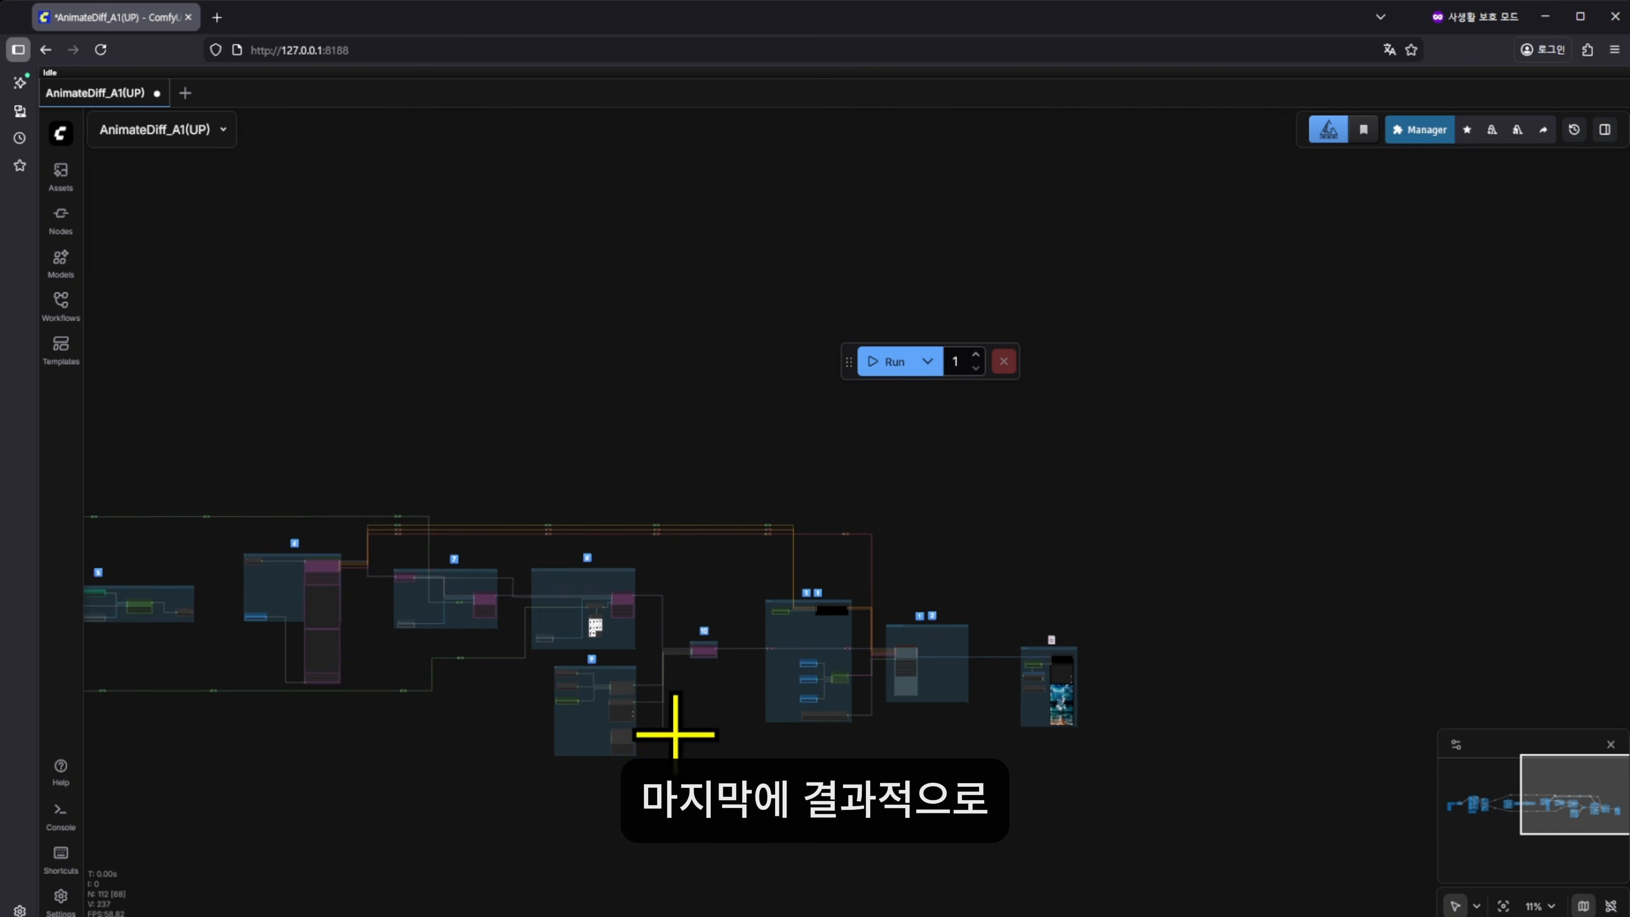
{"action": "scroll", "coordinate": [1005, 687], "scroll_direction": "up", "scroll_amount": 2}
{"action": "scroll", "coordinate": [1065, 626], "scroll_direction": "up", "scroll_amount": 20}
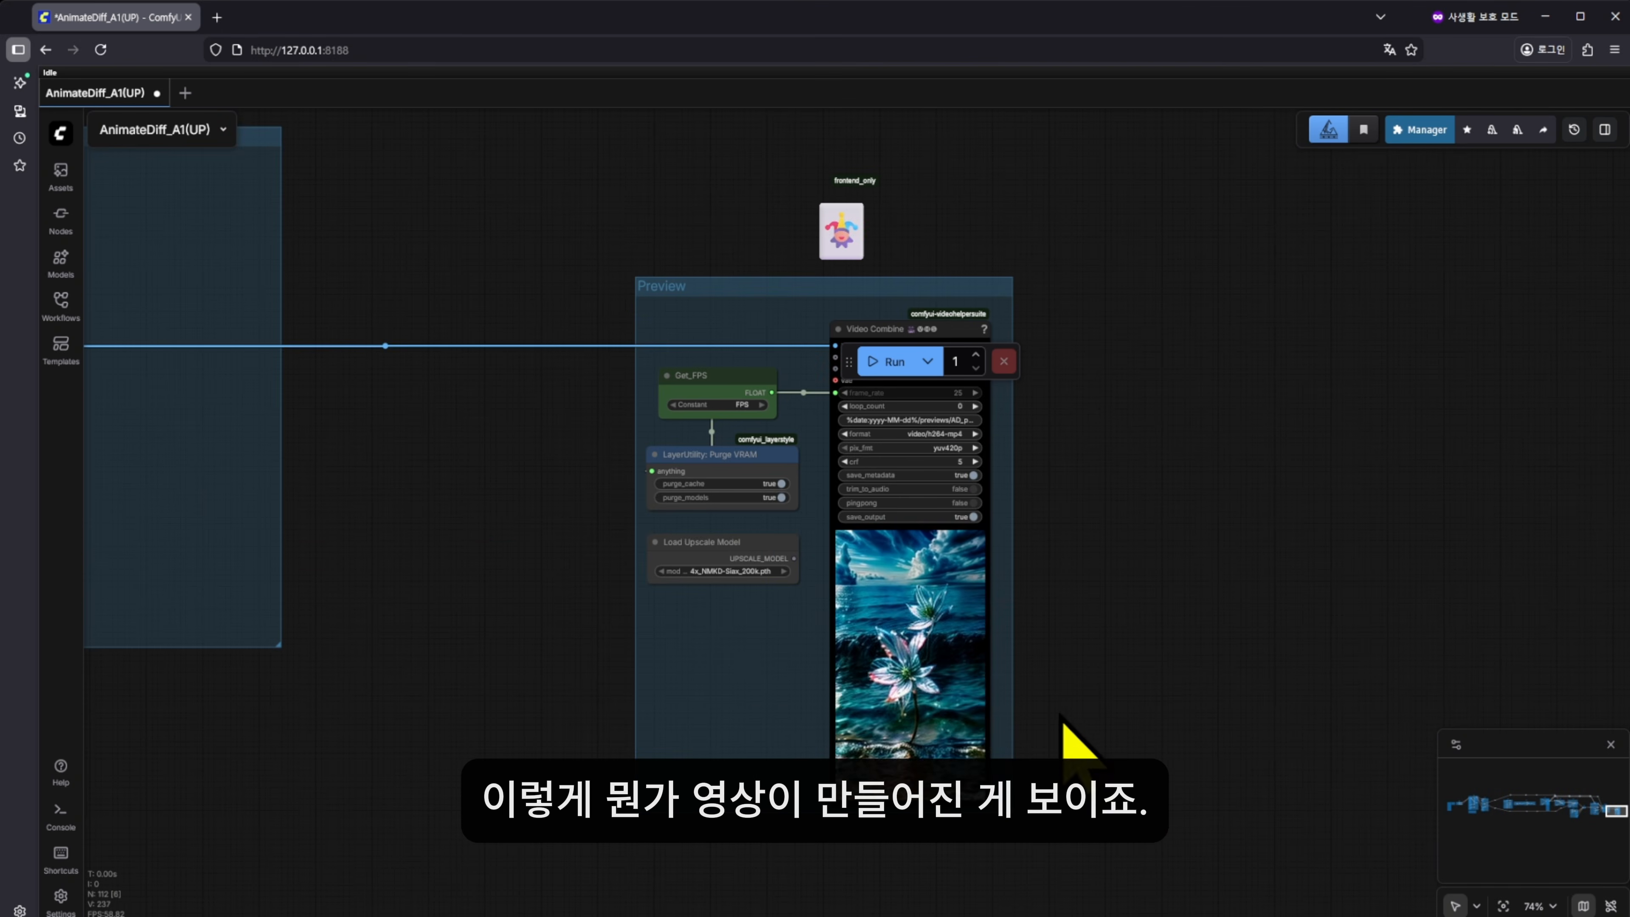
{"action": "scroll", "coordinate": [988, 737], "scroll_direction": "up", "scroll_amount": 2}
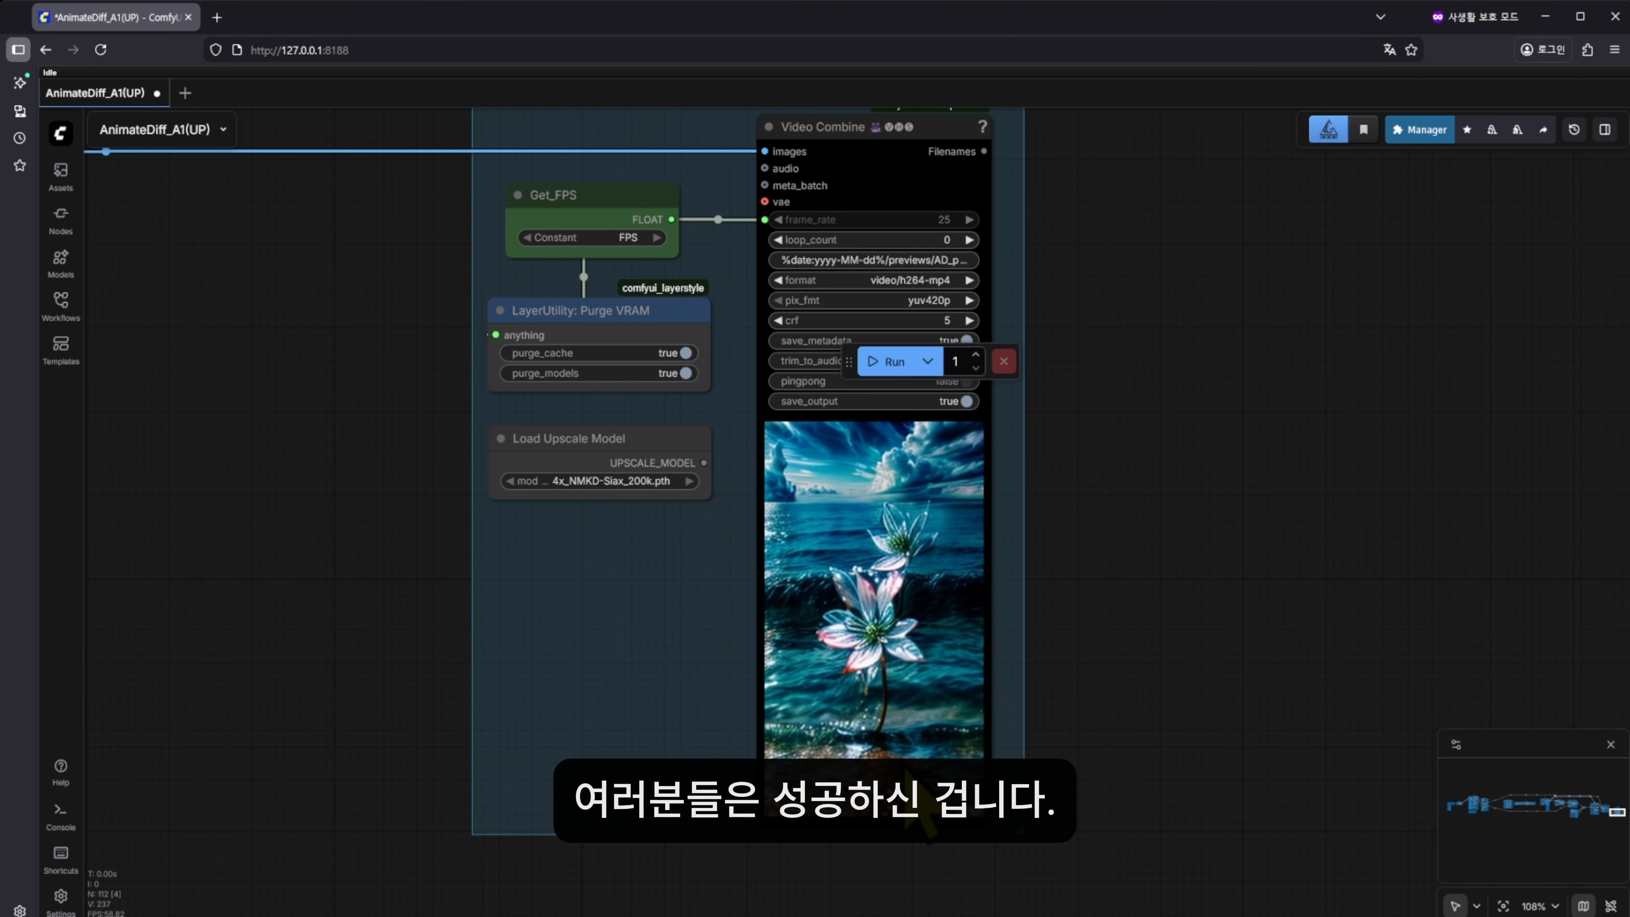
{"action": "scroll", "coordinate": [476, 838], "scroll_direction": "down", "scroll_amount": 10}
{"action": "left_click_drag", "start_coordinate": [477, 855], "coordinate": [1064, 650]}
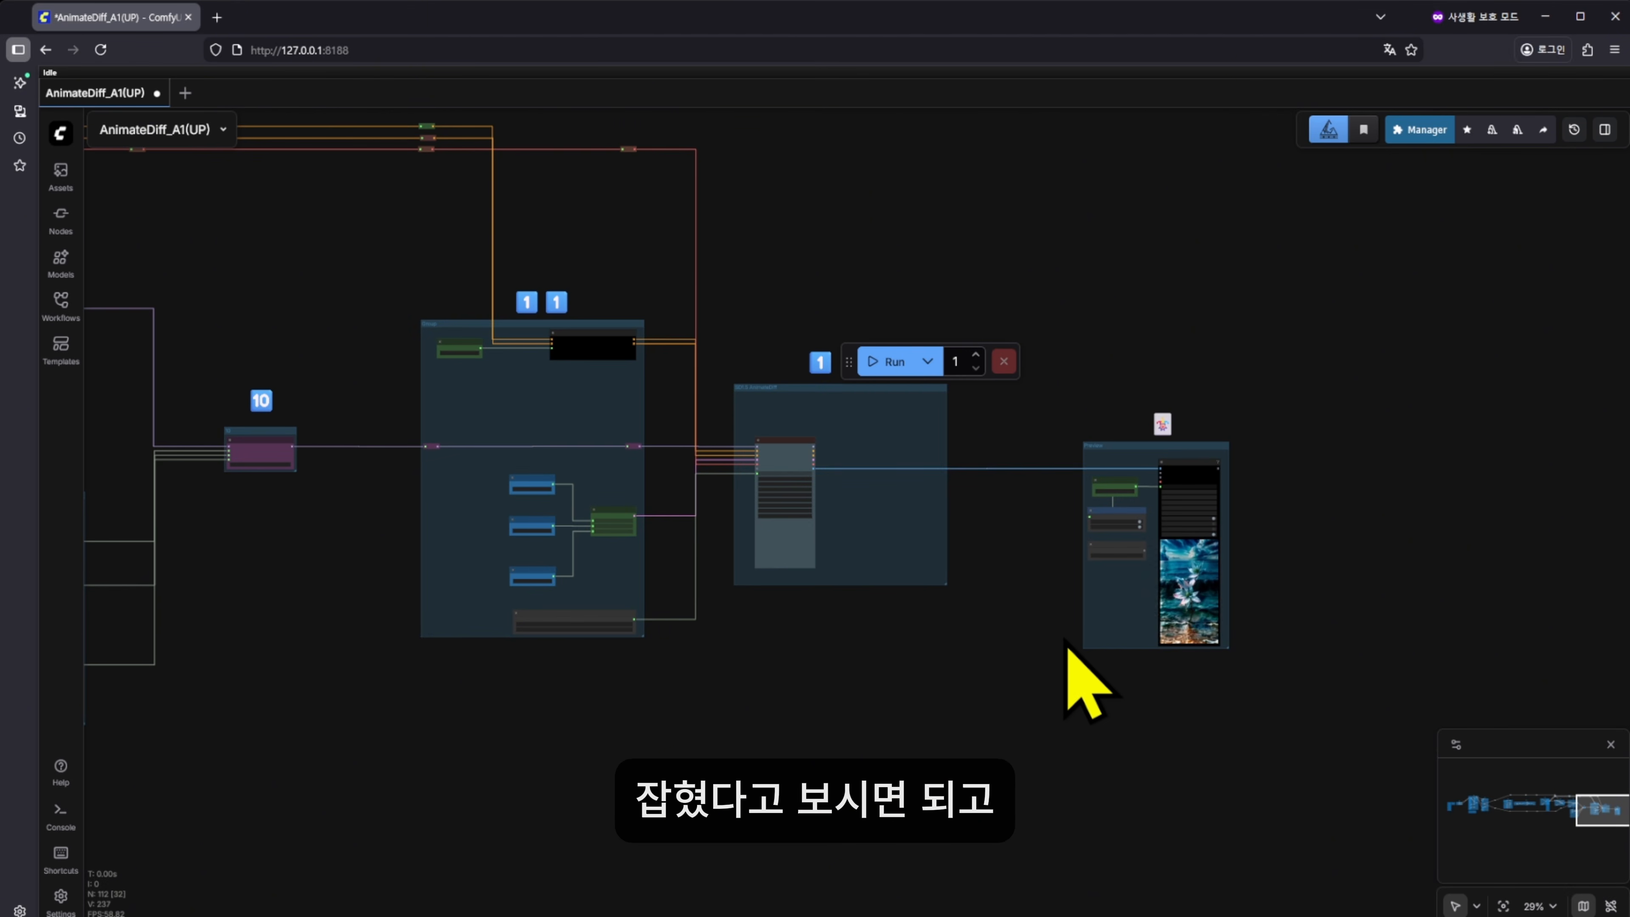
{"action": "left_click_drag", "start_coordinate": [983, 673], "coordinate": [1157, 684]}
{"action": "scroll", "coordinate": [884, 717], "scroll_direction": "down", "scroll_amount": 7}
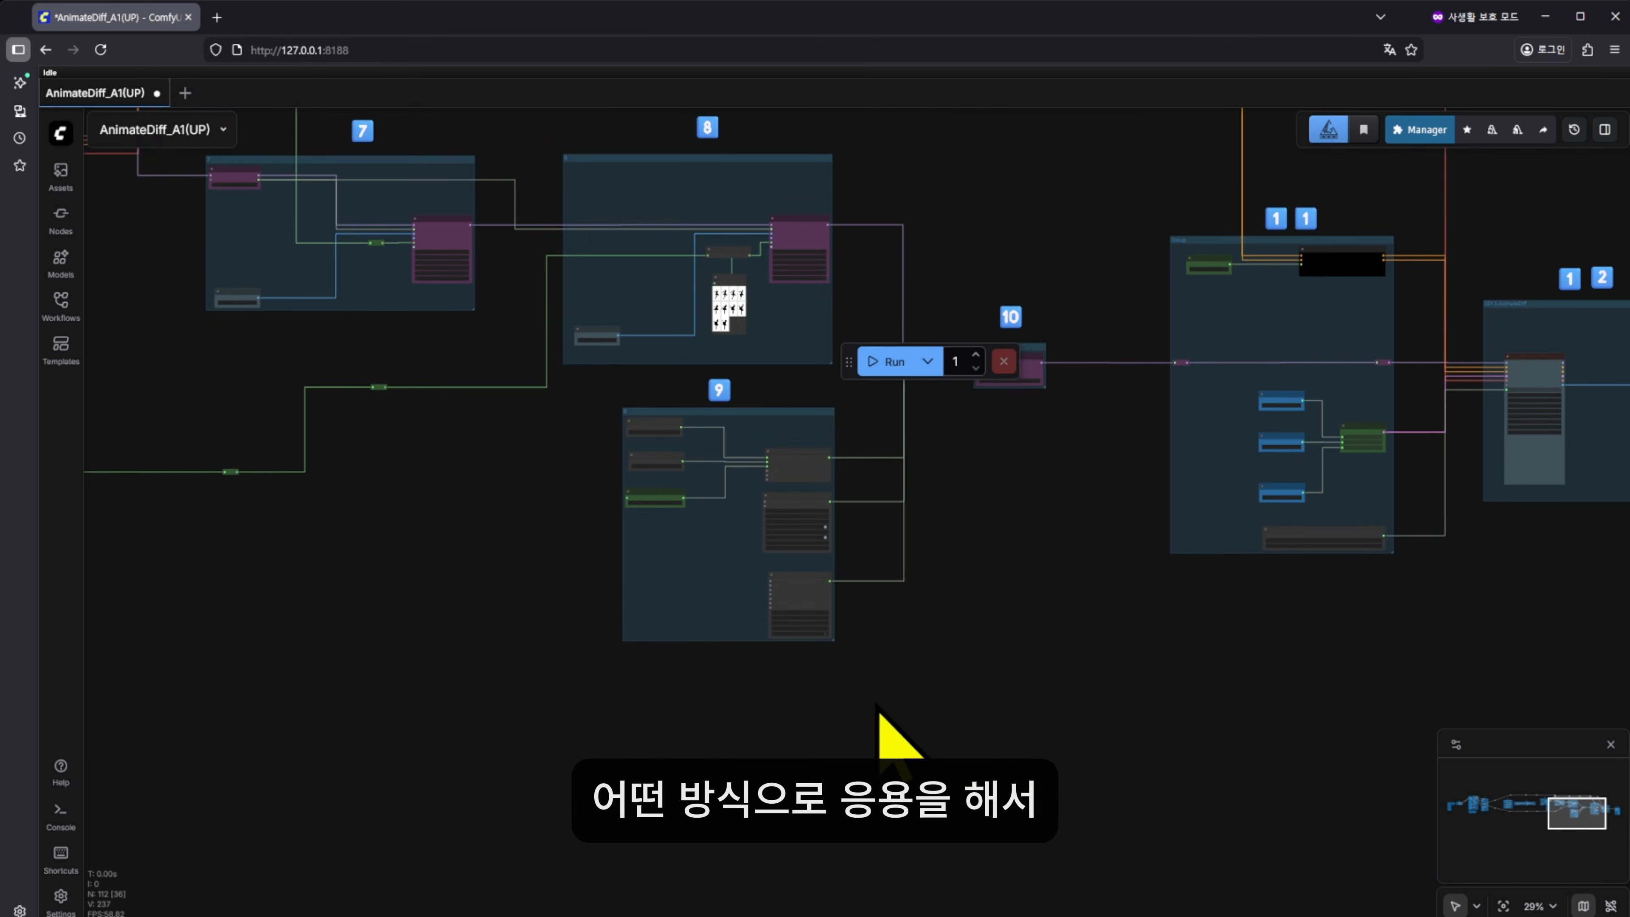
{"action": "left_click_drag", "start_coordinate": [619, 738], "coordinate": [1166, 679]}
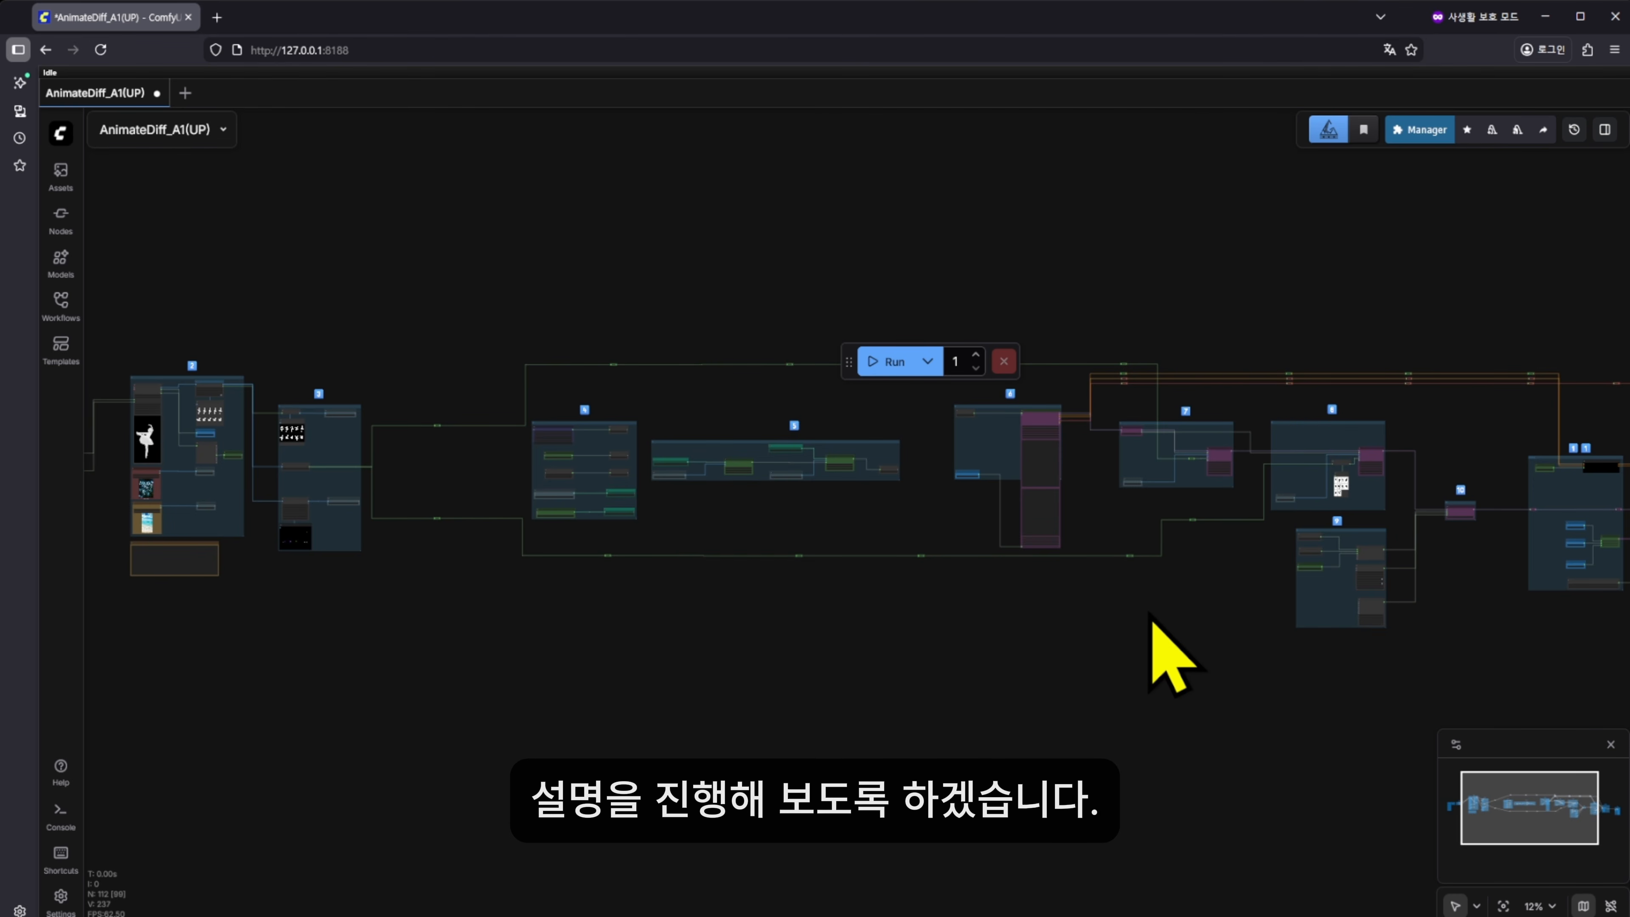
{"action": "left_click_drag", "start_coordinate": [1137, 660], "coordinate": [1158, 700]}
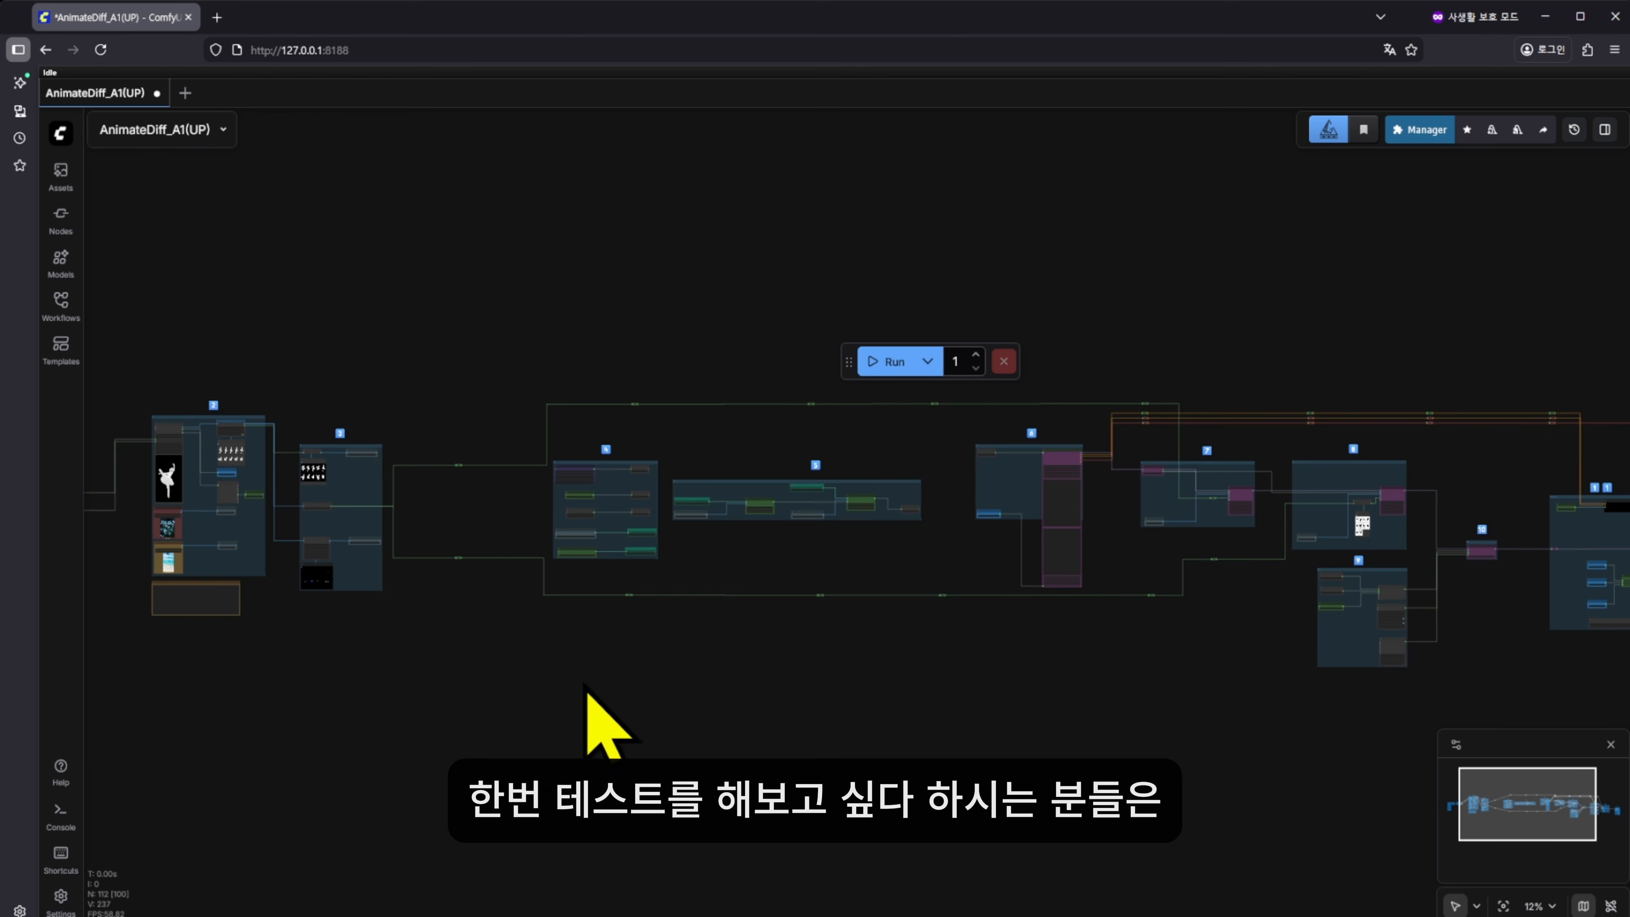
{"action": "left_click_drag", "start_coordinate": [791, 704], "coordinate": [452, 694]}
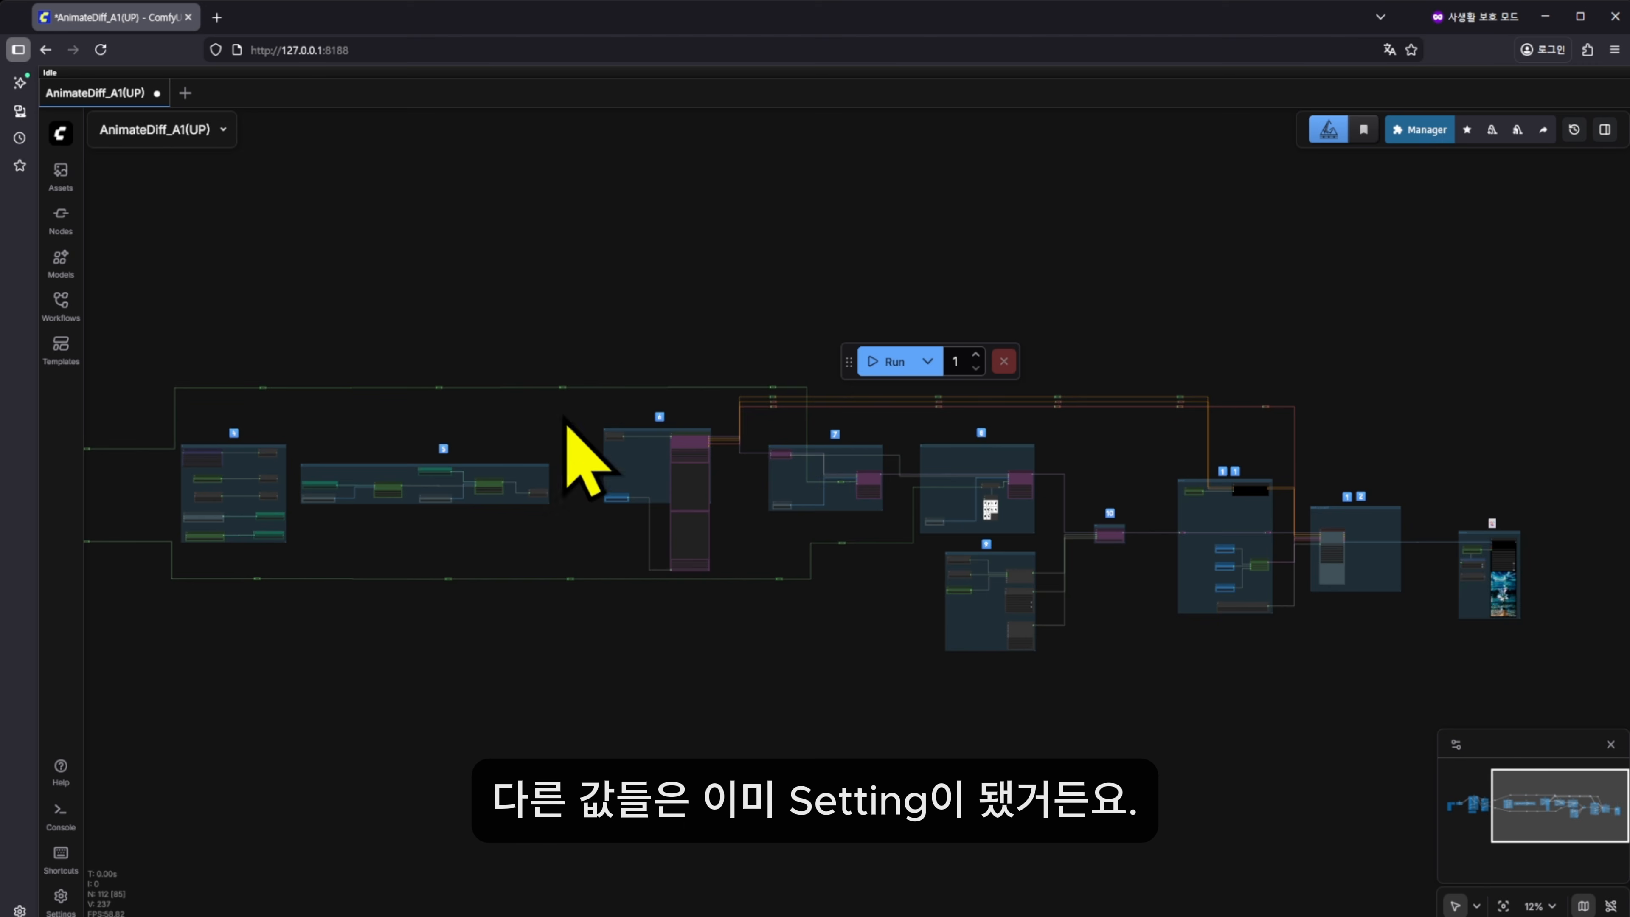
Review the frame_load_cap setting in group 2's Load Video (Upload) node and the overall workflow layout.
{"action": "scroll", "coordinate": [521, 645], "scroll_direction": "up", "scroll_amount": 12}
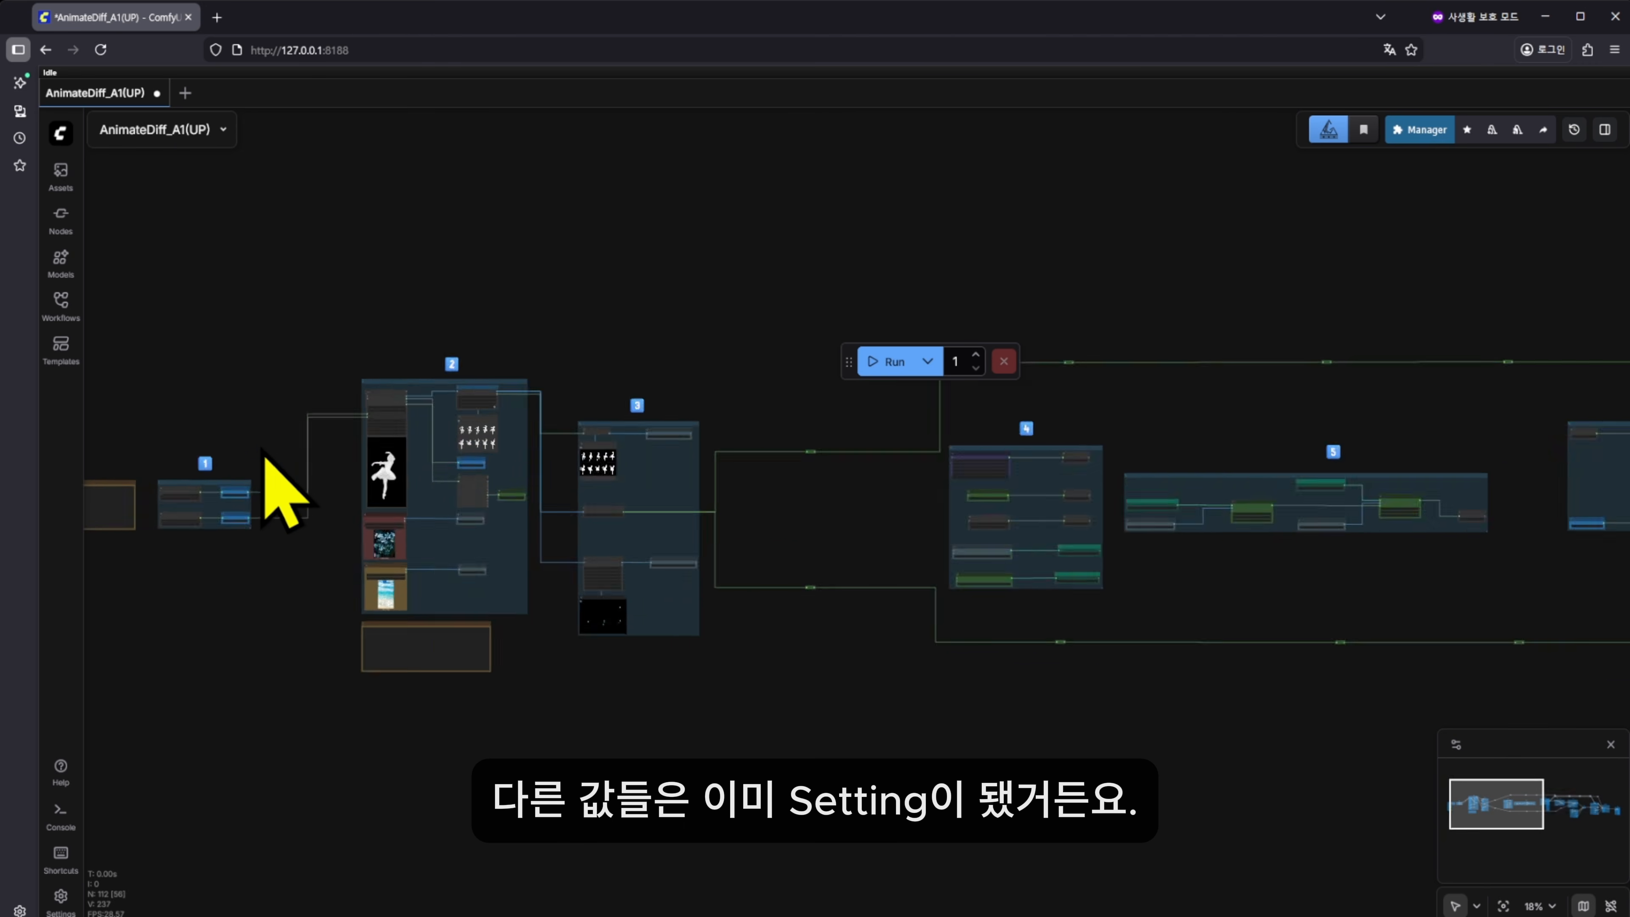
{"action": "scroll", "coordinate": [600, 356], "scroll_direction": "up", "scroll_amount": 12}
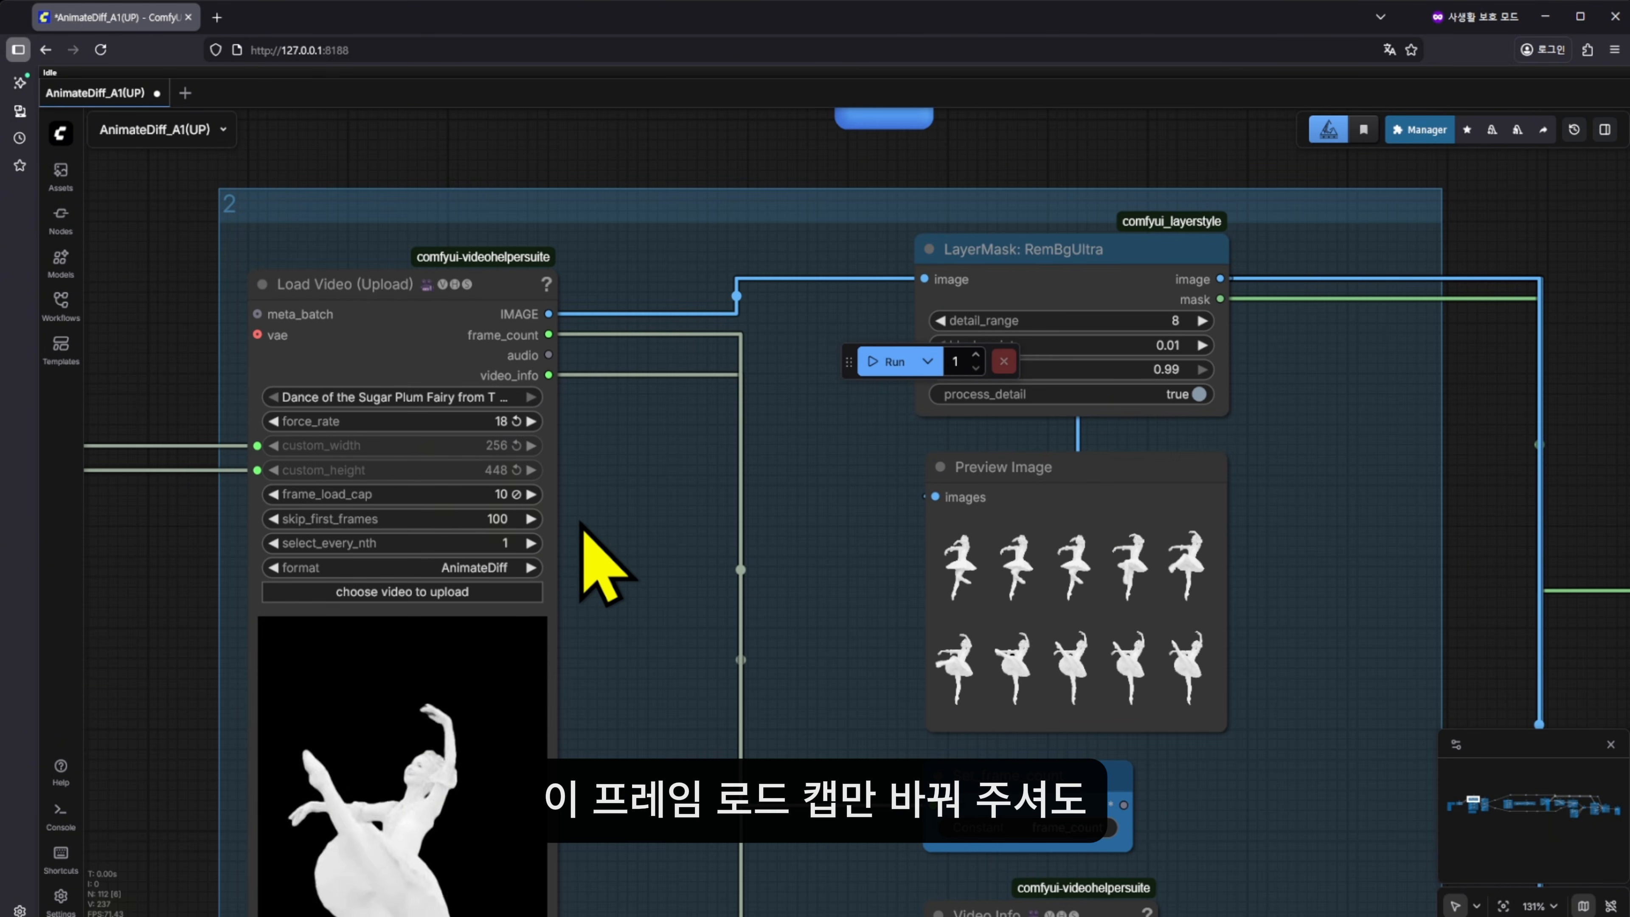
{"action": "left_click_drag", "start_coordinate": [603, 534], "coordinate": [600, 478]}
{"action": "scroll", "coordinate": [590, 520], "scroll_direction": "down", "scroll_amount": 17}
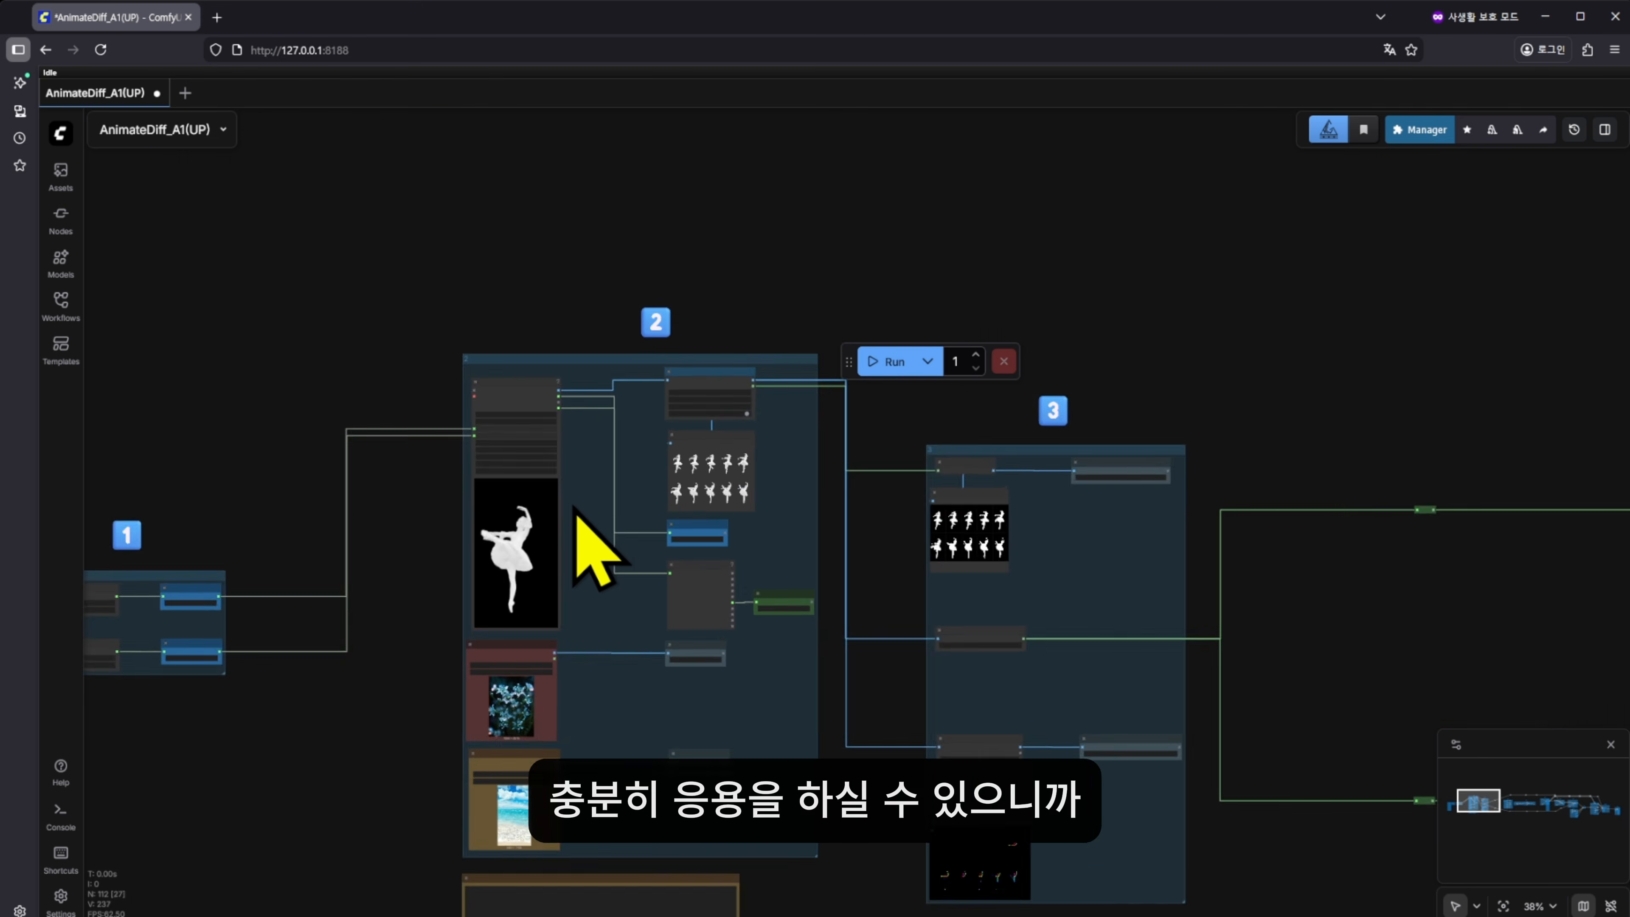
{"action": "scroll", "coordinate": [572, 517], "scroll_direction": "down", "scroll_amount": 3}
{"action": "left_click_drag", "start_coordinate": [801, 767], "coordinate": [461, 747]}
{"action": "left_click_drag", "start_coordinate": [945, 779], "coordinate": [671, 648]}
{"action": "scroll", "coordinate": [671, 649], "scroll_direction": "down", "scroll_amount": 3}
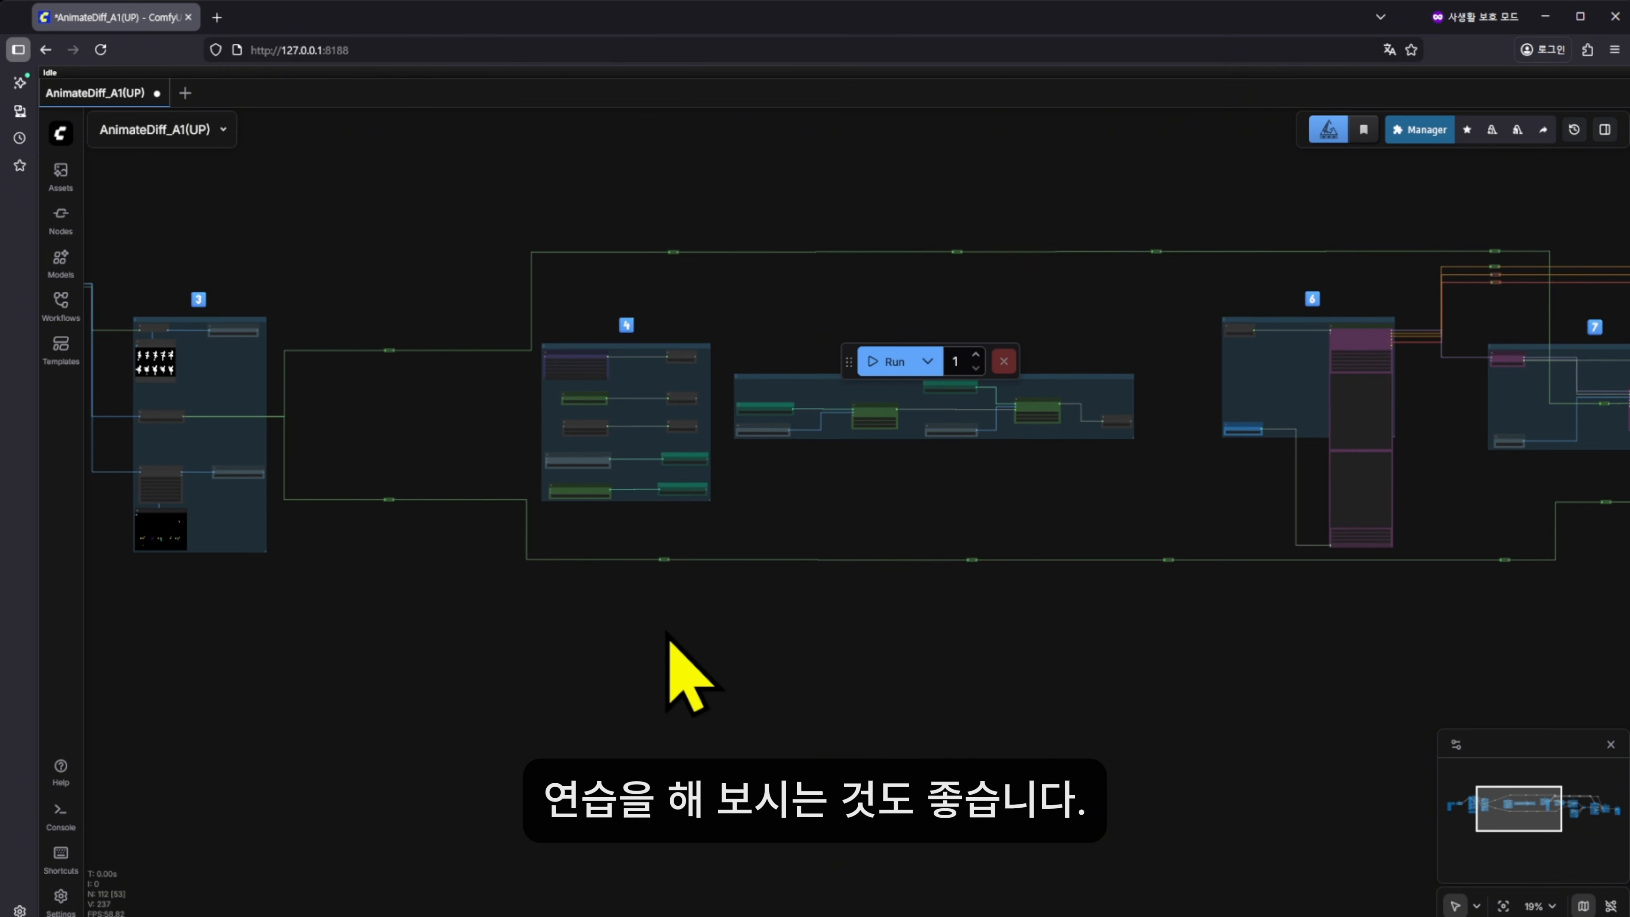
{"action": "scroll", "coordinate": [666, 639], "scroll_direction": "down", "scroll_amount": 2}
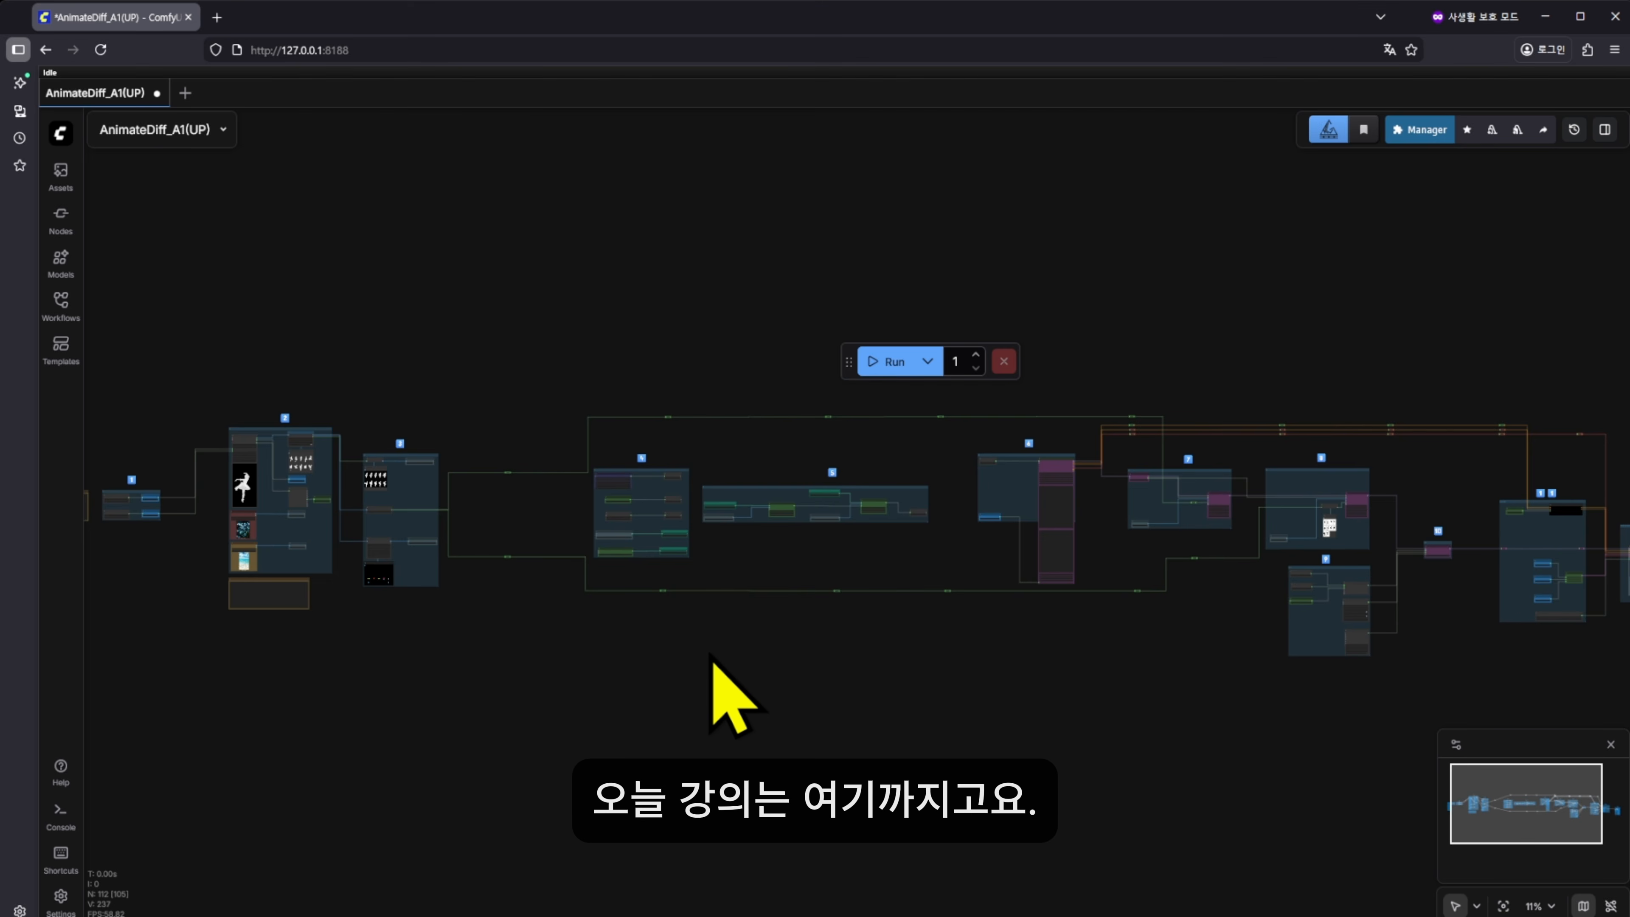